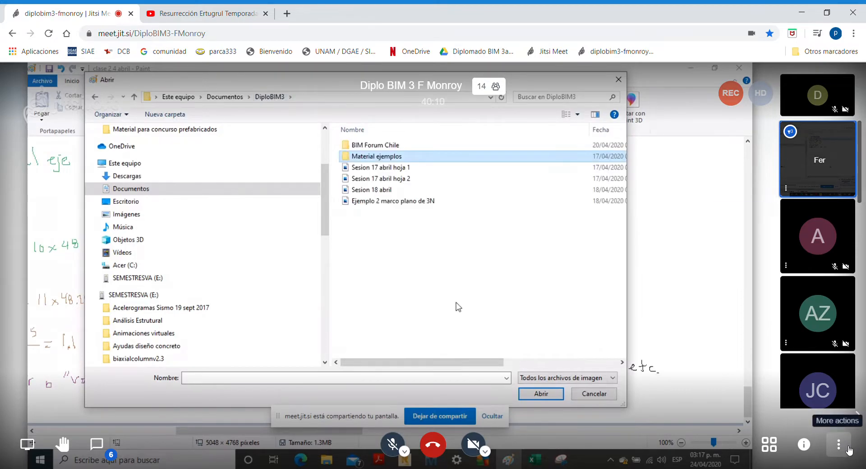
# View the meeting's list of keyboard shortcuts and dismiss it.
pyautogui.click(839, 445)
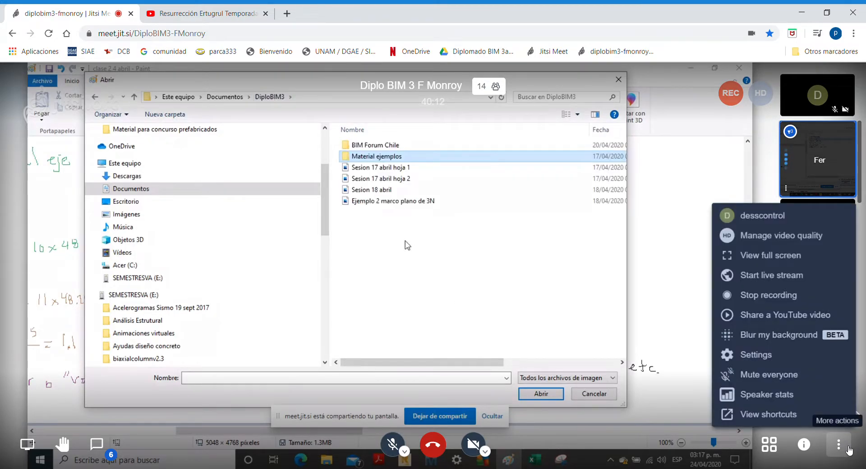
pyautogui.click(788, 415)
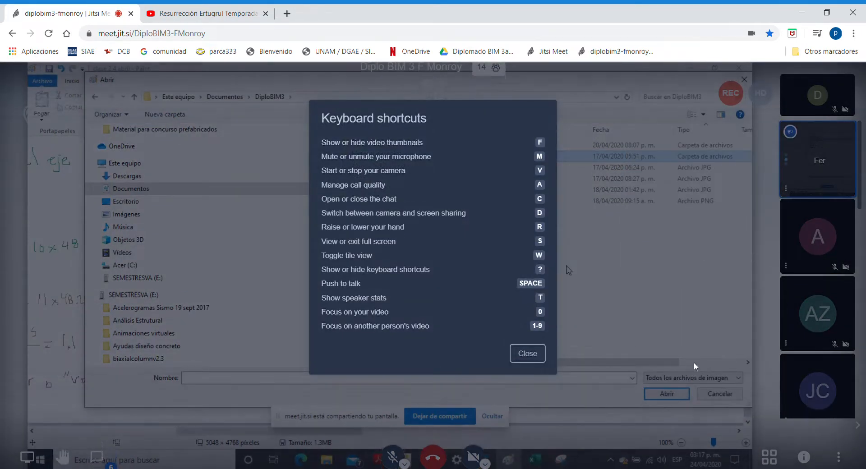
pyautogui.click(695, 363)
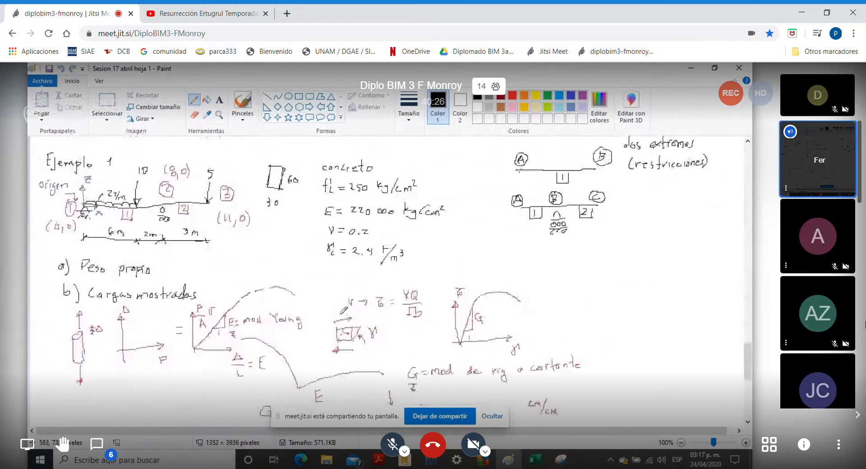
# Look through the remaining participant thumbnails and read the latest messages in the meeting chat.
pyautogui.scroll(-10, 830, 266)
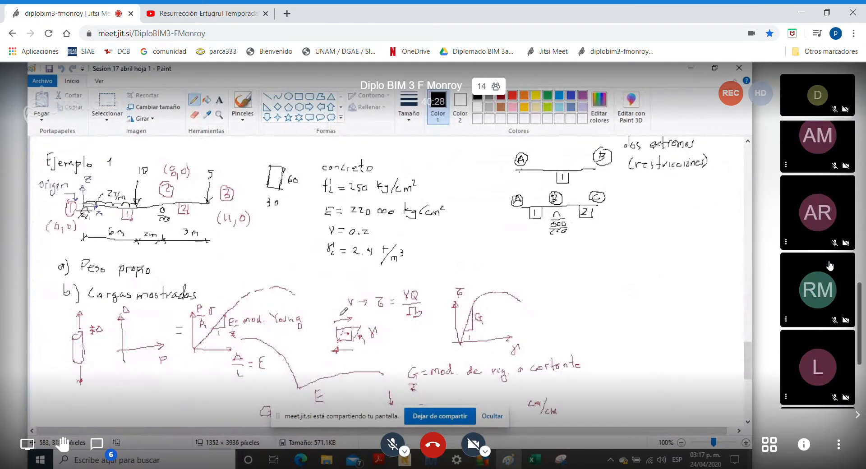
pyautogui.scroll(-5, 831, 266)
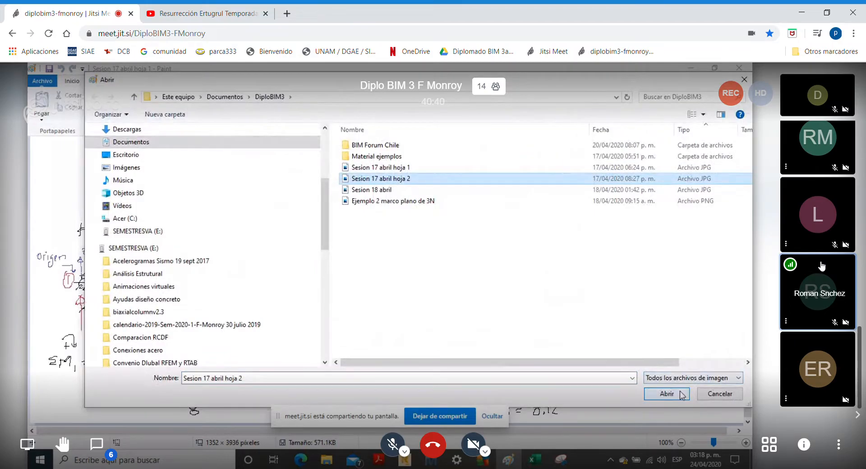
pyautogui.click(106, 453)
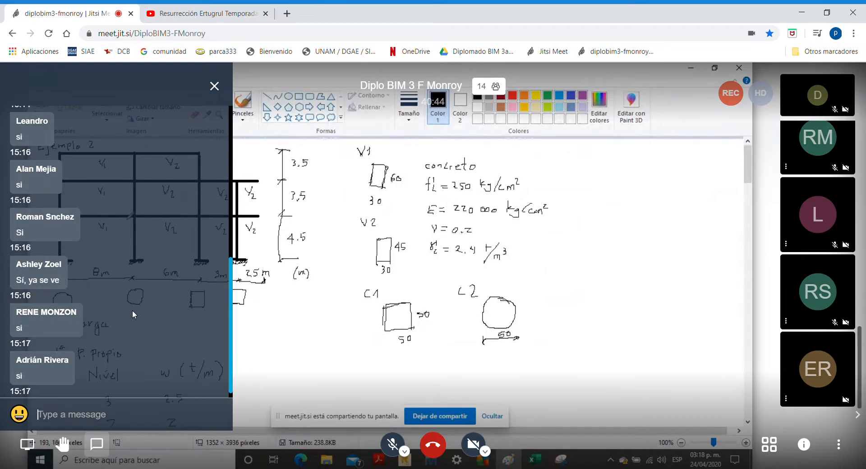
pyautogui.click(215, 86)
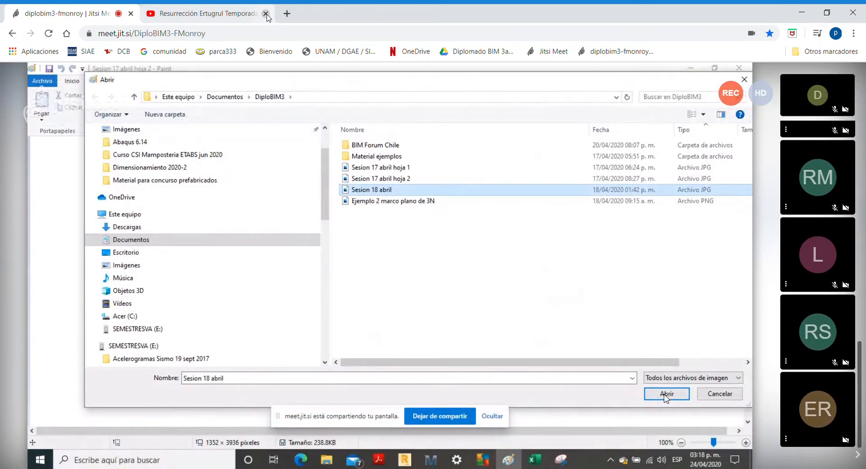
# Close the YouTube page in the browser and check the webcam preview in the meeting.
pyautogui.click(267, 14)
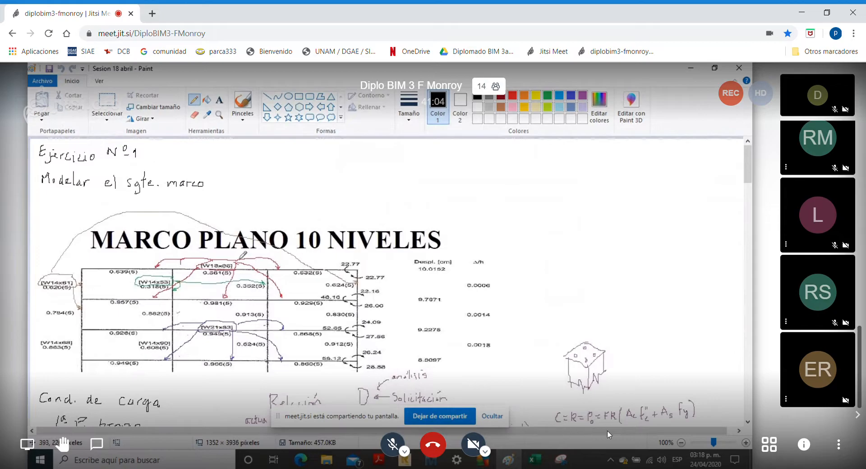
pyautogui.click(485, 452)
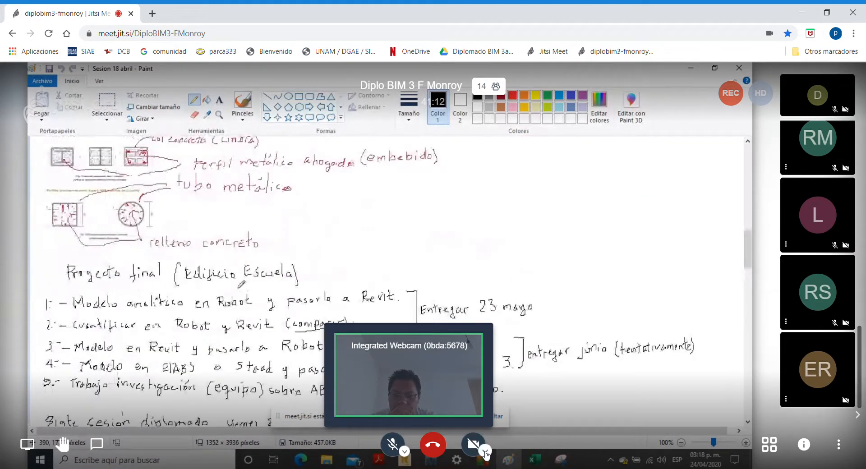
pyautogui.click(485, 451)
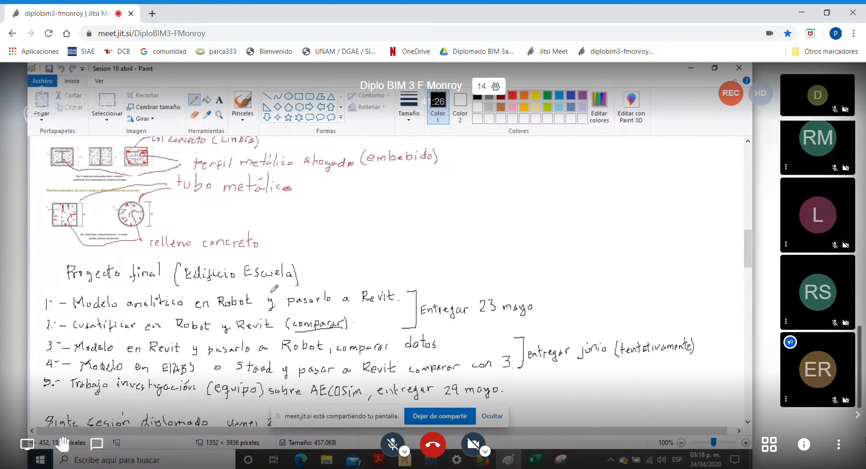
# Review the Sesion 18 abril notes, minimize them, and open the PDF Trabajo final Caso_estudio_Gerdau_CorsaCOMPARATIVA G56 VS G42_0.
pyautogui.scroll(7, 274, 289)
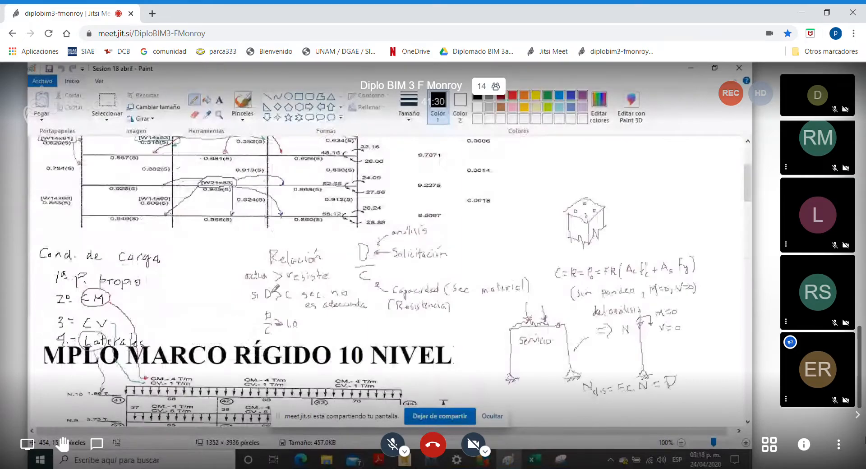
pyautogui.scroll(-7, 274, 289)
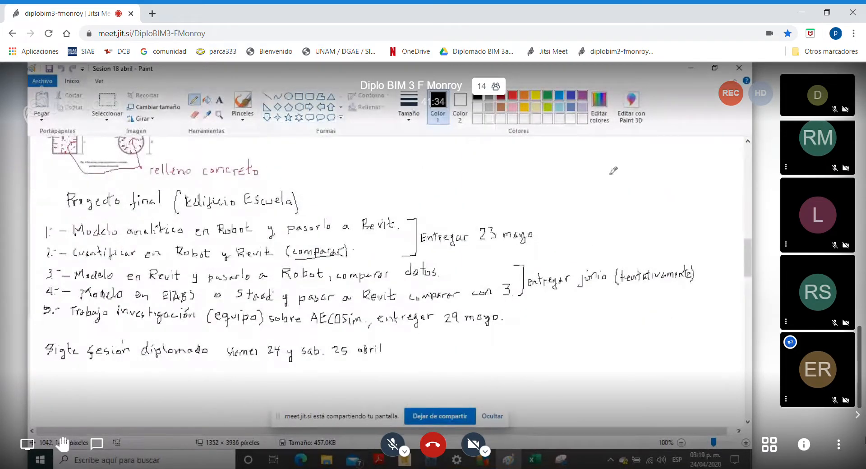
pyautogui.click(691, 69)
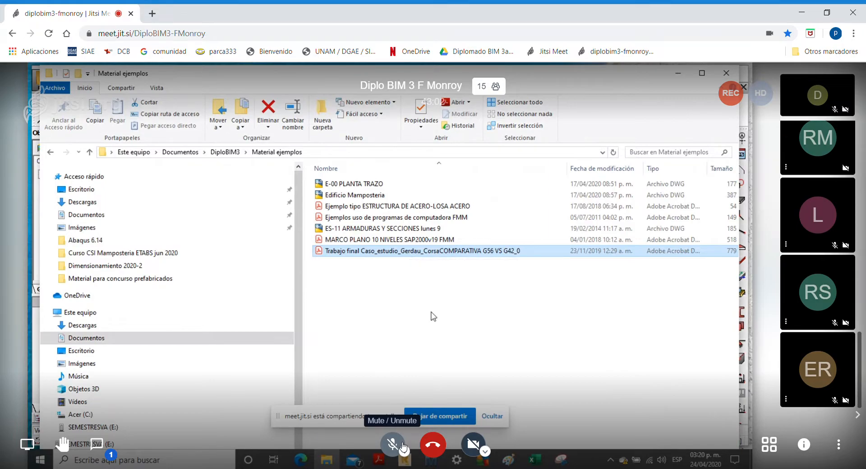
pyautogui.doubleClick(421, 251)
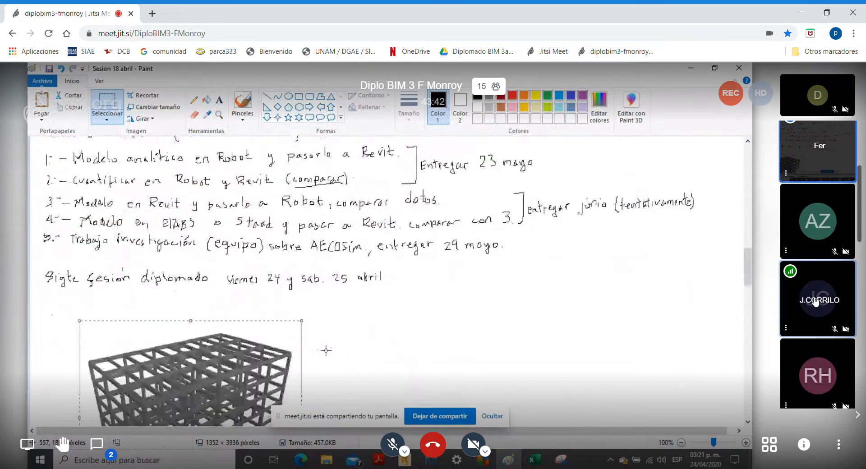
pyautogui.moveTo(788, 330)
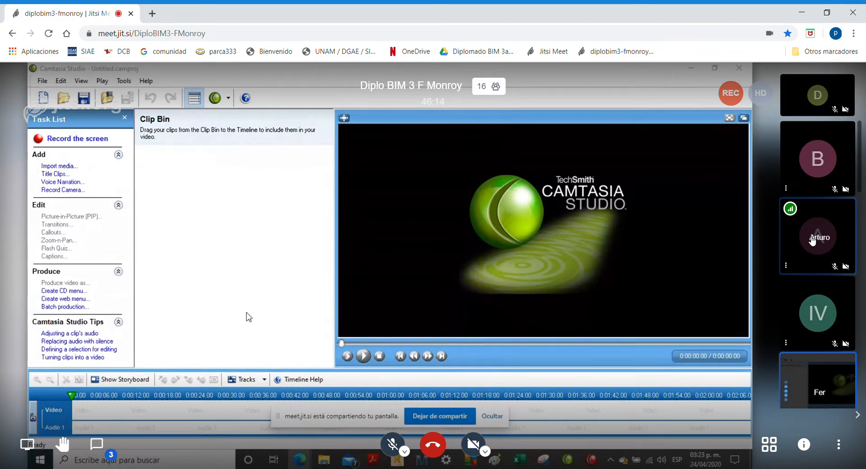
pyautogui.click(612, 460)
pyautogui.click(572, 460)
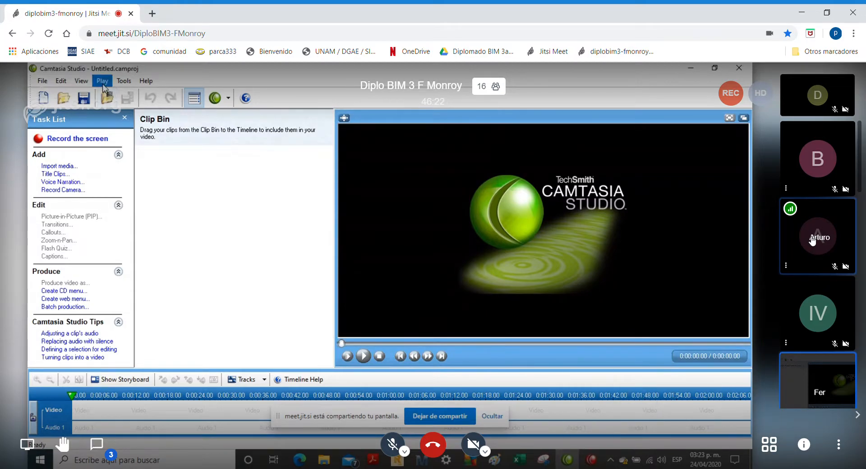
pyautogui.click(82, 81)
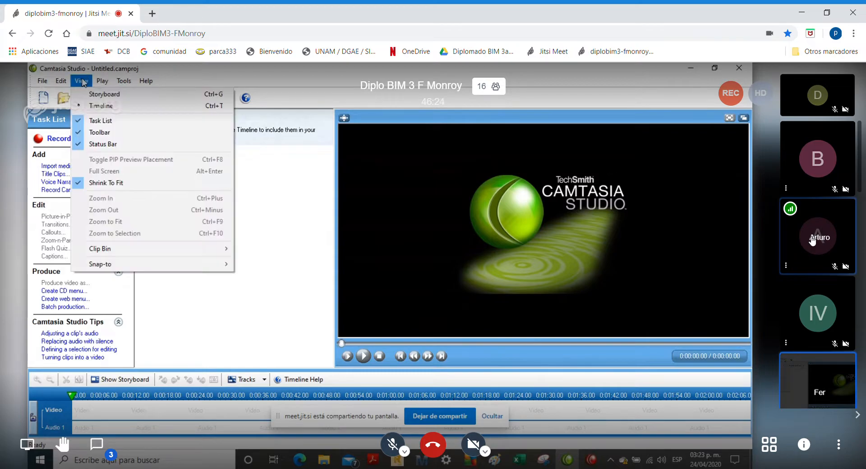
pyautogui.click(82, 82)
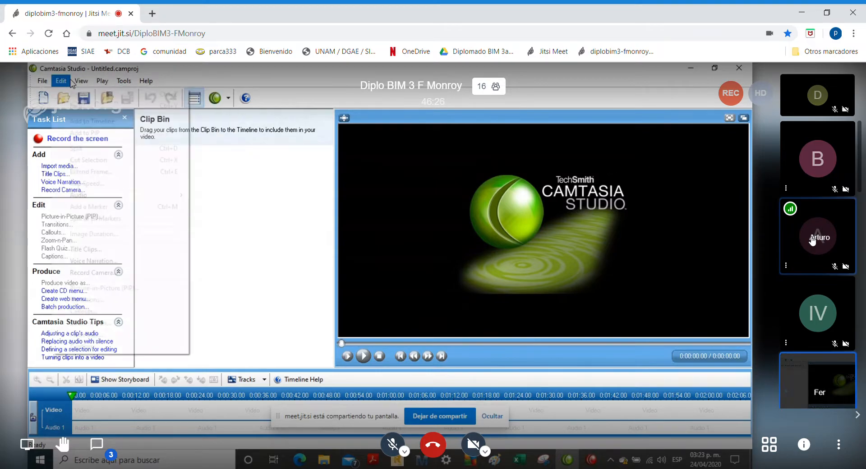
pyautogui.click(67, 82)
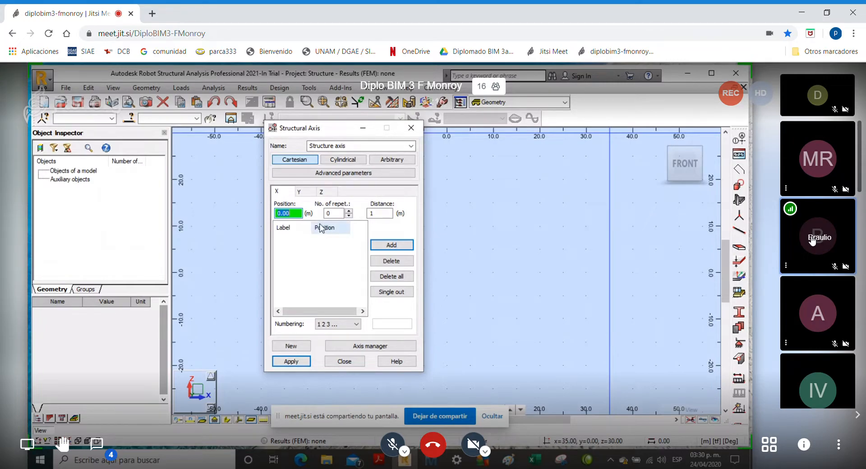
# Add X-direction structural axes from 0.00 with 4 repetitions at 7.32 m, and delete the fifth axis at 29.28 m.
pyautogui.click(371, 213)
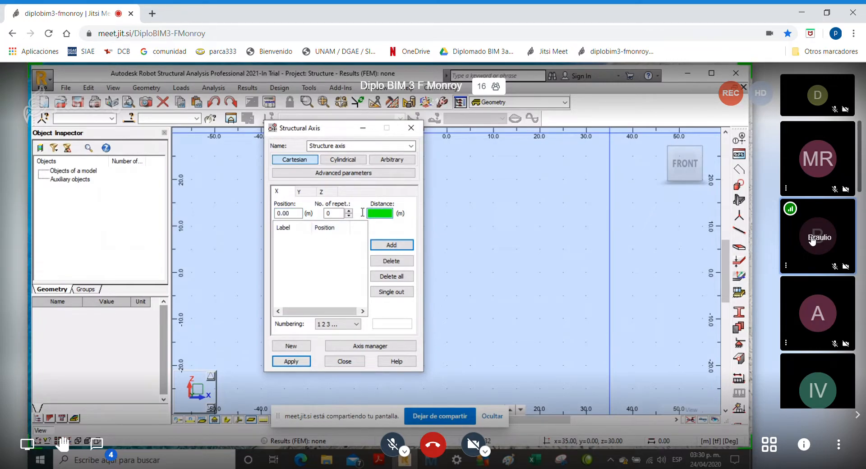
pyautogui.write('1')
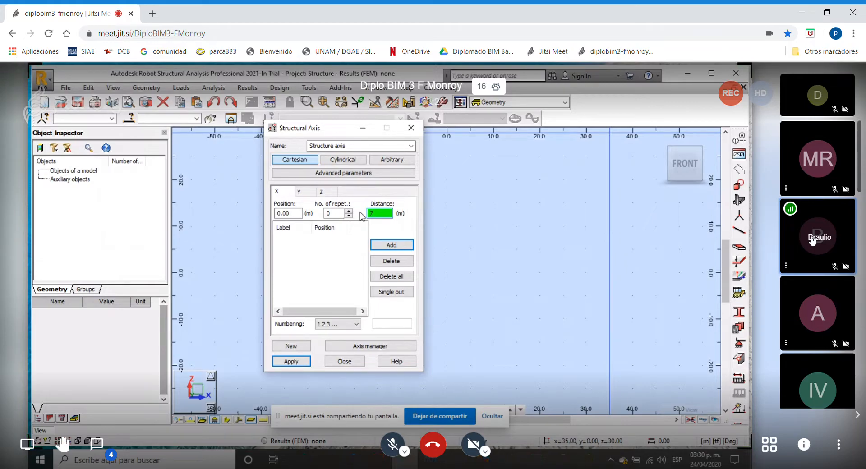
pyautogui.write('.32')
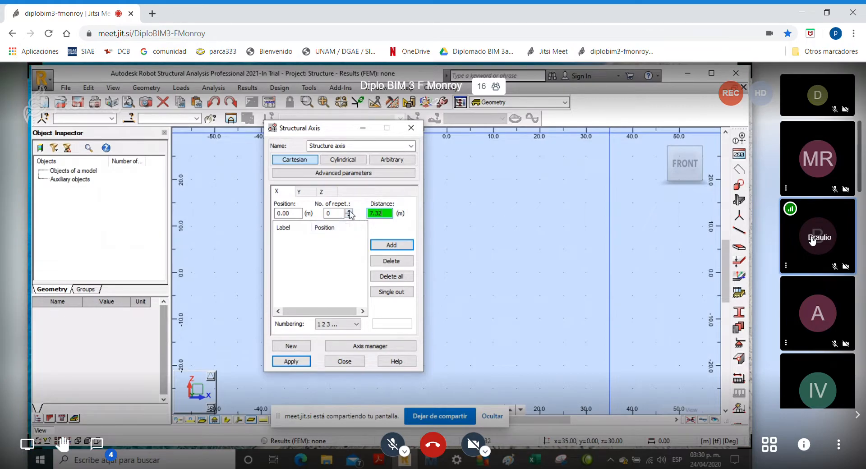
pyautogui.click(349, 211)
pyautogui.click(348, 211)
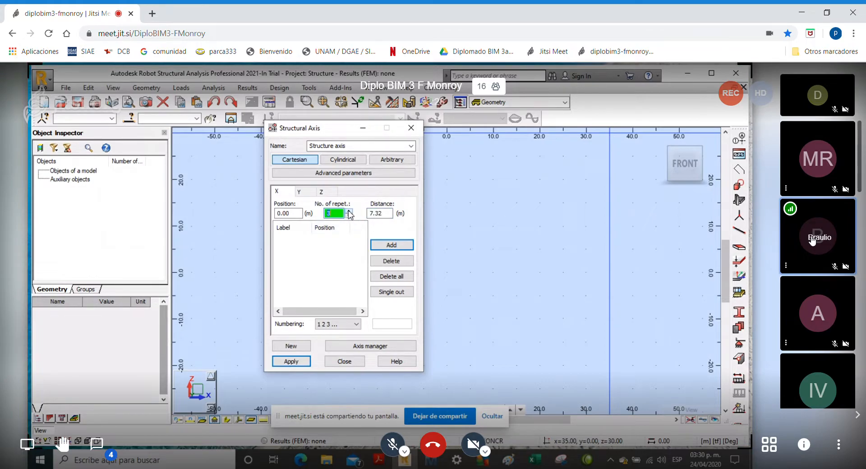
pyautogui.click(387, 248)
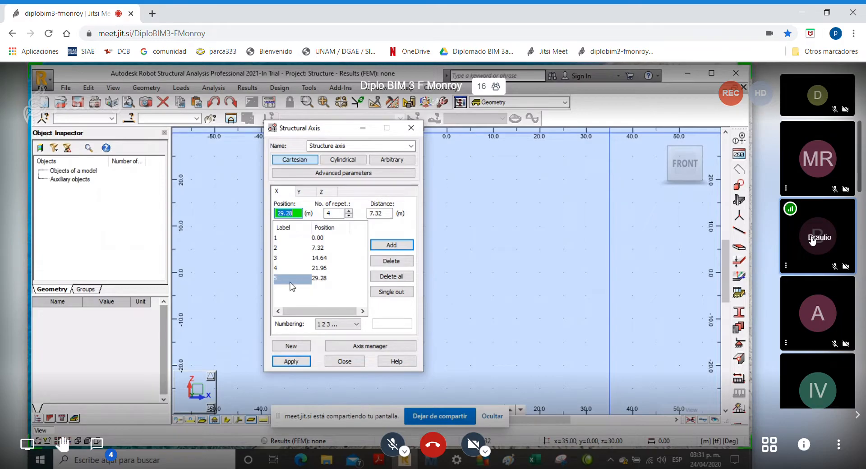
pyautogui.click(391, 262)
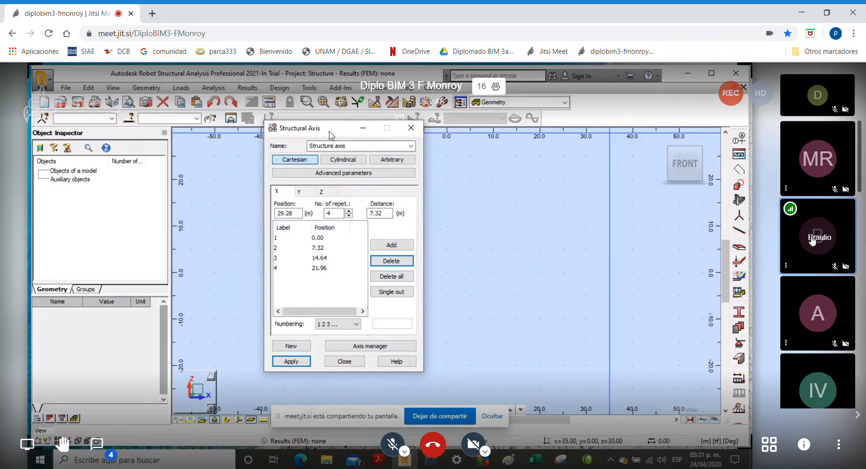
# Add Y-direction structural axes from 0.00 with 3 repetitions at 7.32 m, using A B C numbering.
pyautogui.moveTo(331, 133); pyautogui.dragTo(263, 129)
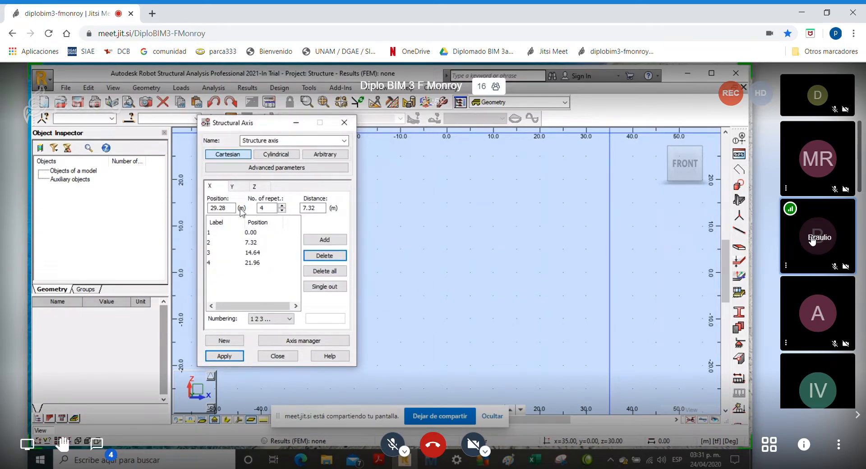
pyautogui.click(232, 186)
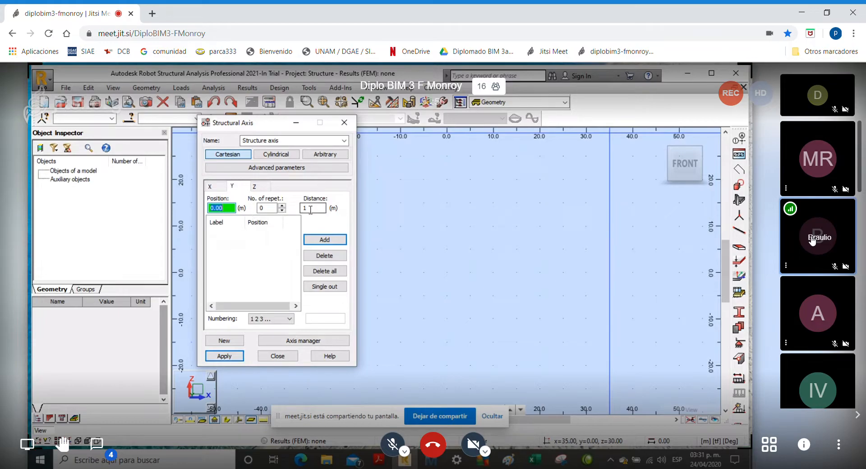
pyautogui.moveTo(311, 209); pyautogui.dragTo(293, 209)
pyautogui.write('7.')
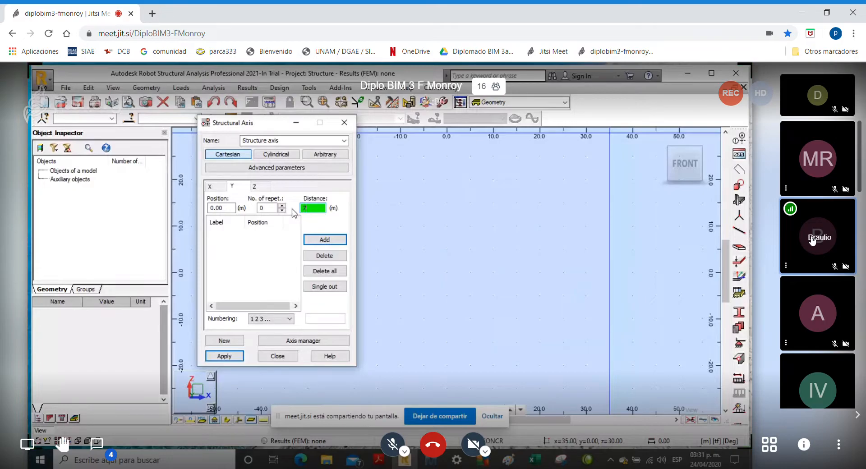
pyautogui.write('32')
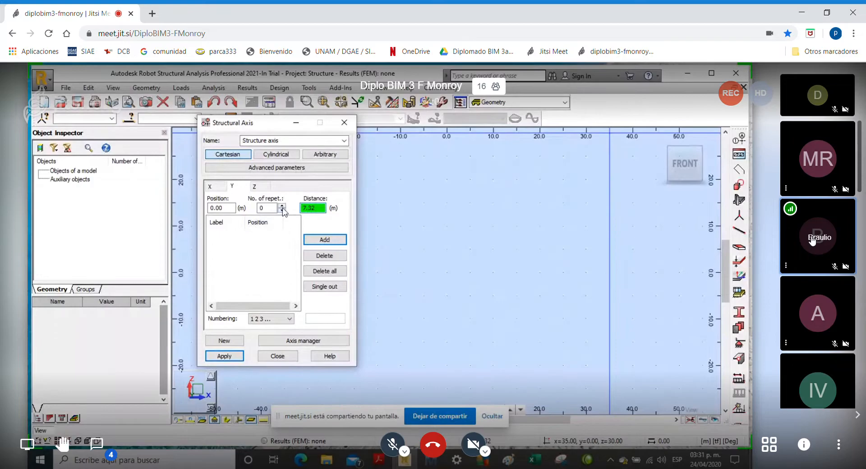
pyautogui.tripleClick(282, 206)
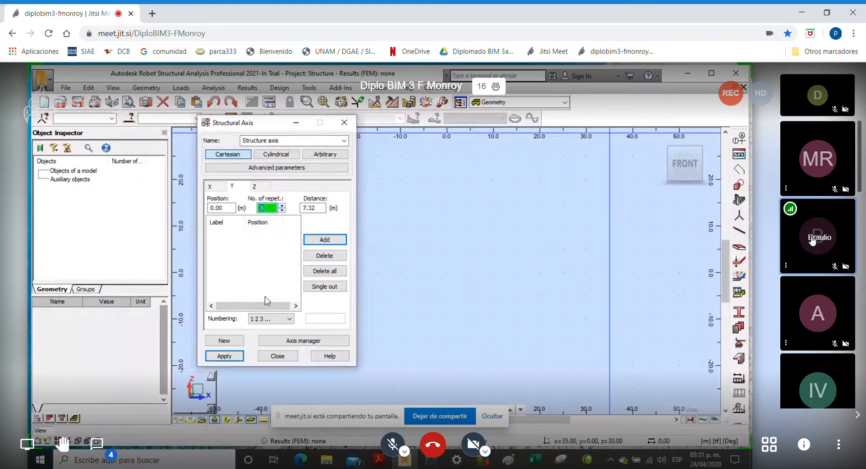
pyautogui.click(260, 319)
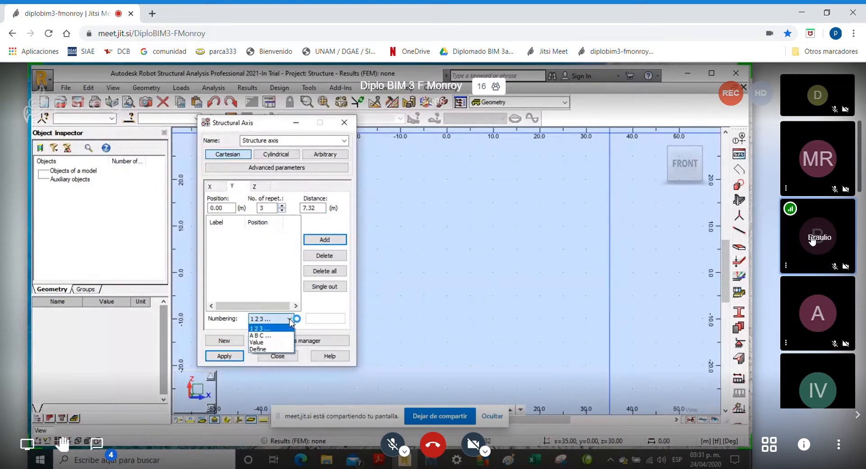
pyautogui.click(278, 336)
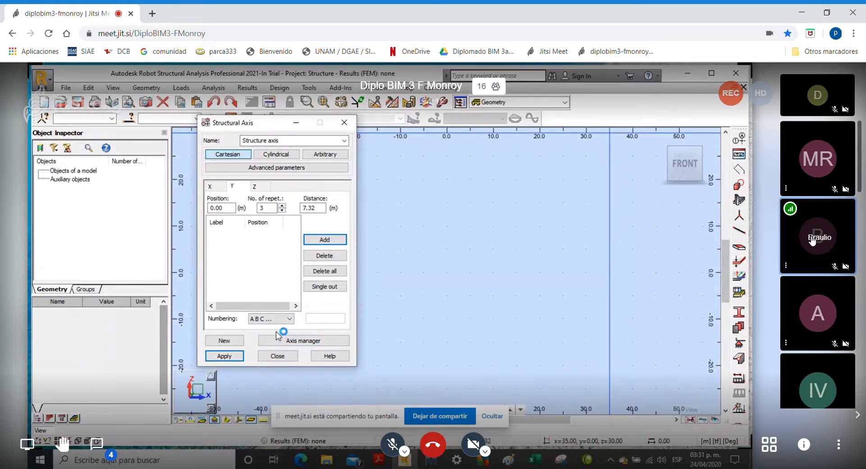
pyautogui.click(323, 240)
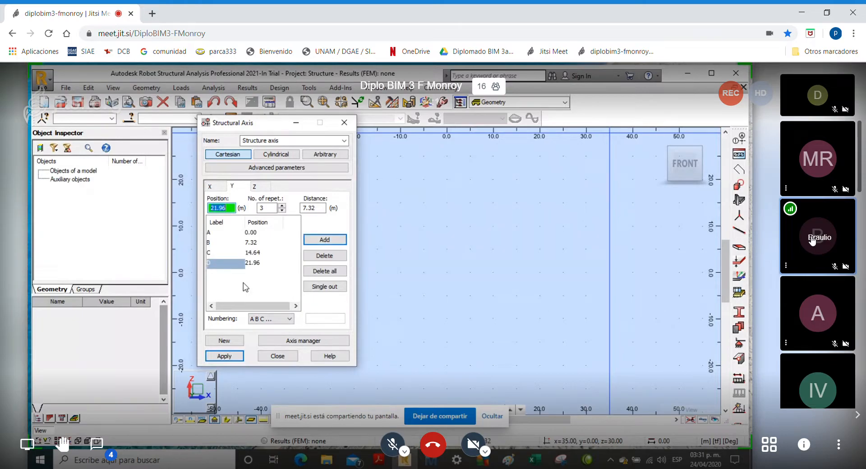
# Add Z-direction structural axes from 0.00 with 6 repetitions at 3.66 m, using Value numbering, and apply the completed axis grid.
pyautogui.click(258, 189)
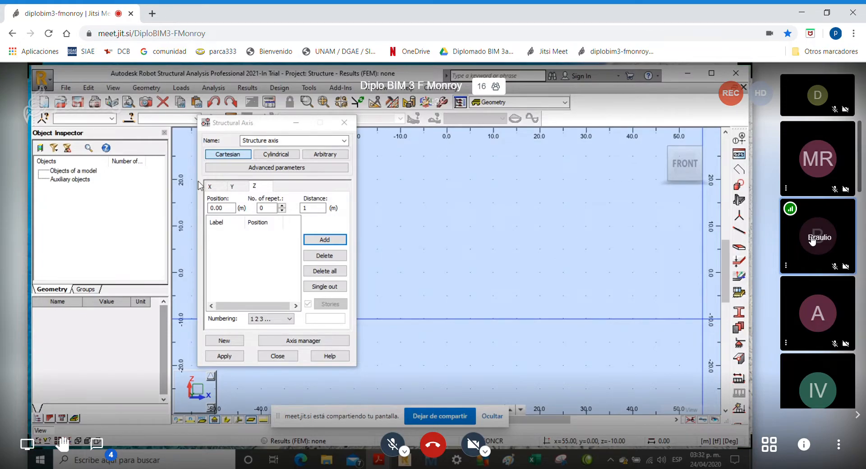
pyautogui.doubleClick(314, 207)
pyautogui.write('3')
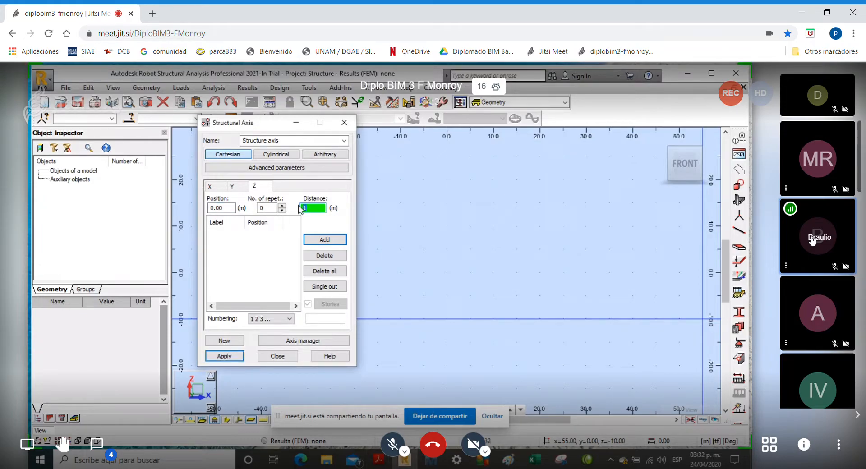
pyautogui.write('.66')
pyautogui.click(282, 206)
pyautogui.click(282, 206)
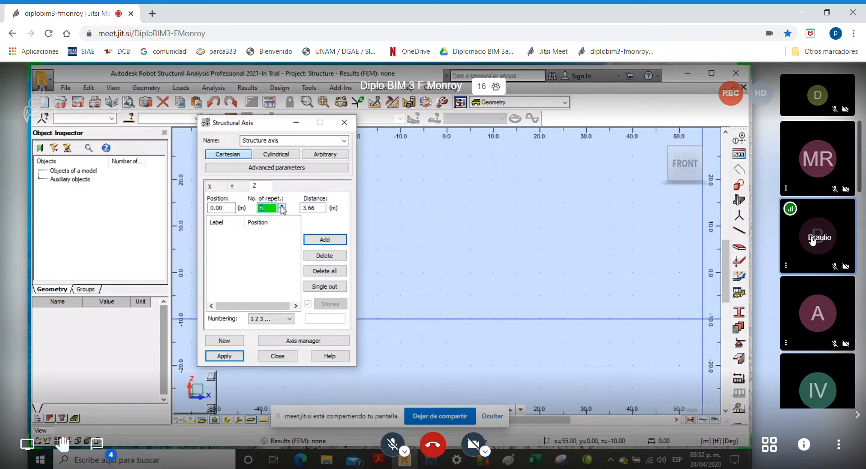
pyautogui.click(288, 322)
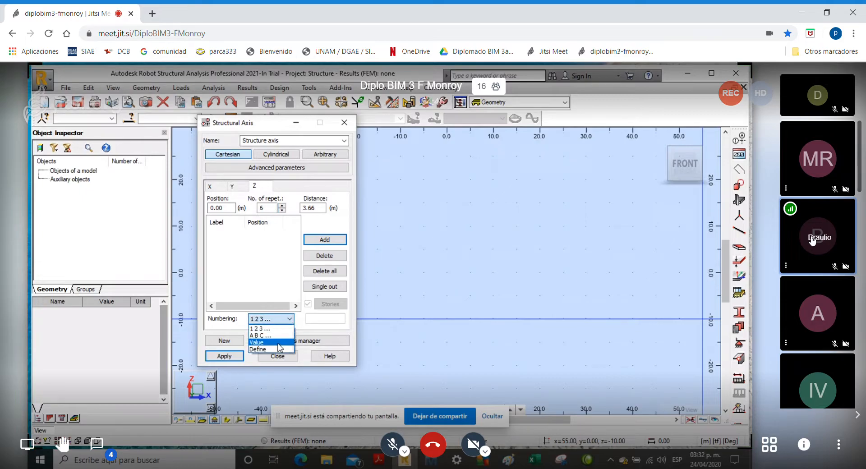
pyautogui.click(278, 343)
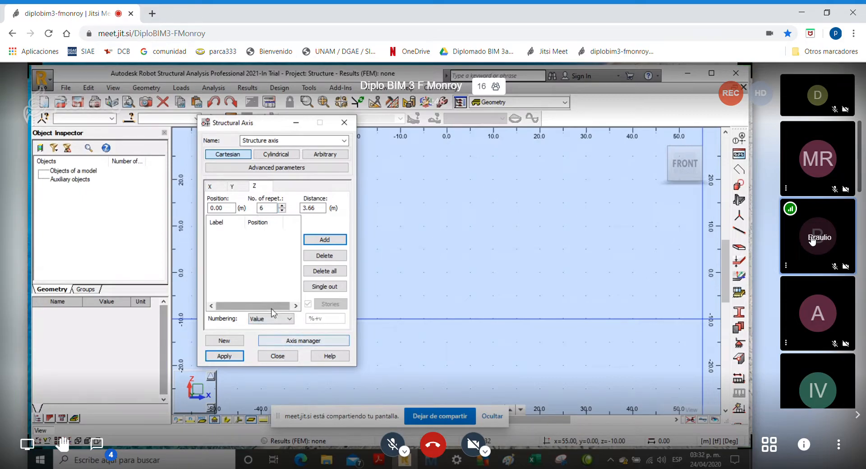
pyautogui.click(324, 240)
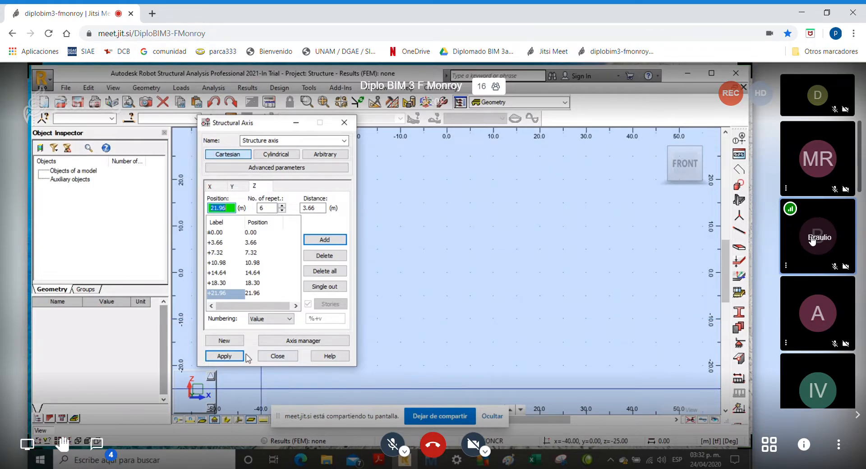
pyautogui.click(232, 358)
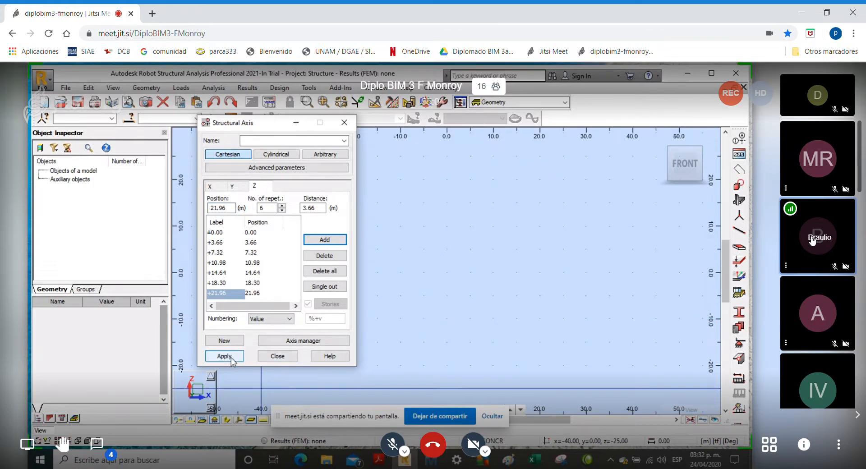
pyautogui.click(283, 356)
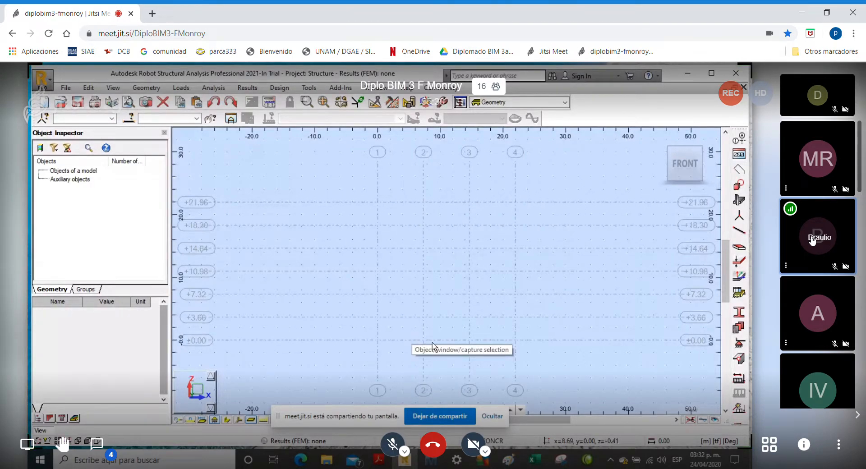
# Hide the screen-sharing notice and choose Structure axis A at 0.00 m as the XZ work plane.
pyautogui.click(492, 417)
pyautogui.click(397, 410)
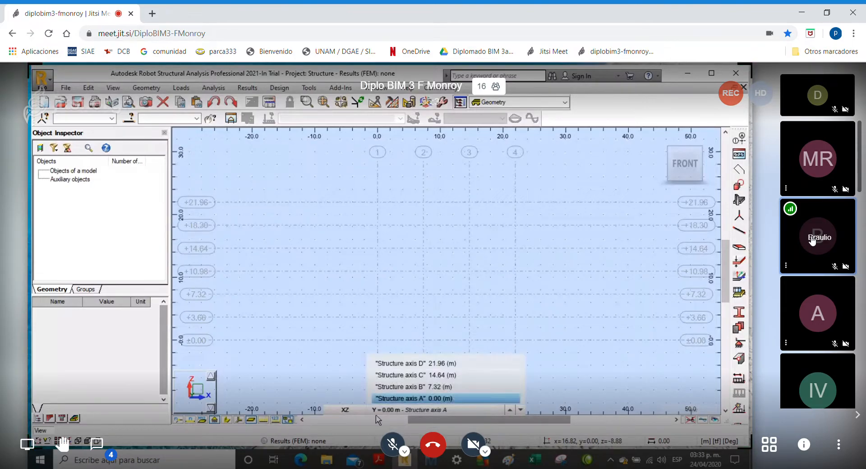
pyautogui.click(400, 410)
pyautogui.click(407, 411)
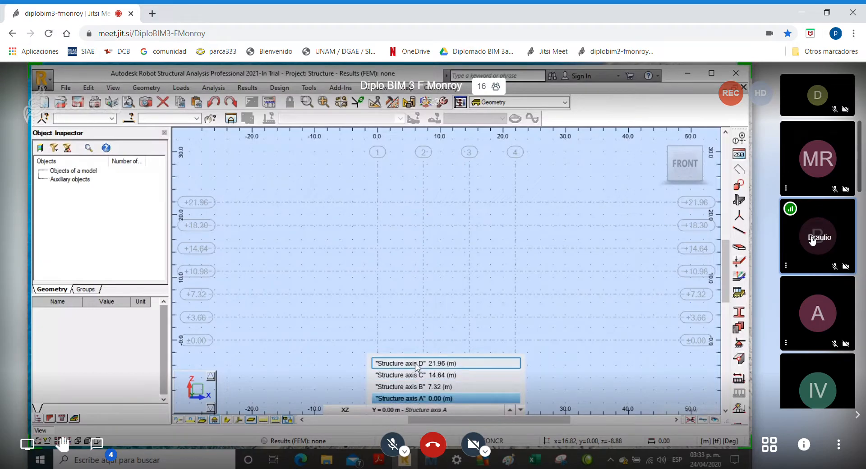
pyautogui.click(420, 400)
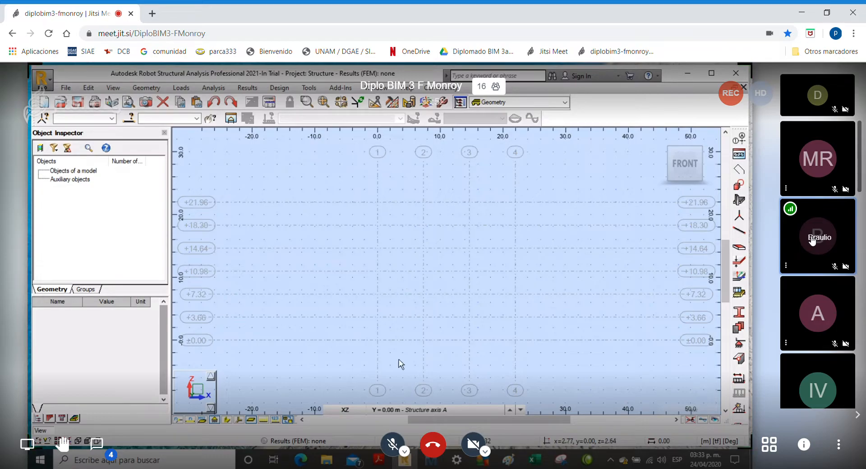
# Set the XZ work plane to Structure axis D at 21.96 m and switch to the 3D home view.
pyautogui.click(403, 409)
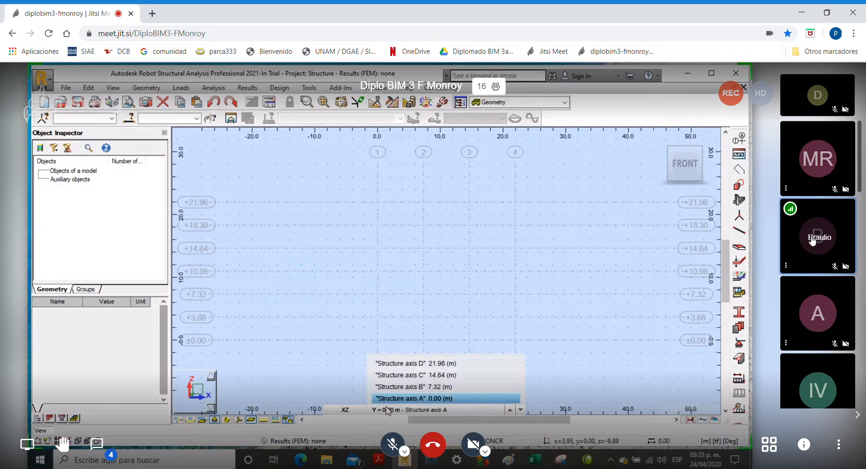
pyautogui.click(406, 363)
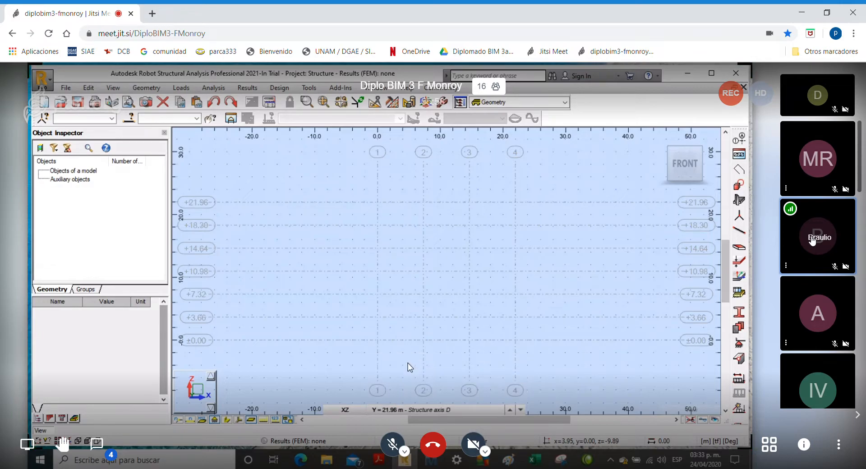
pyautogui.click(408, 410)
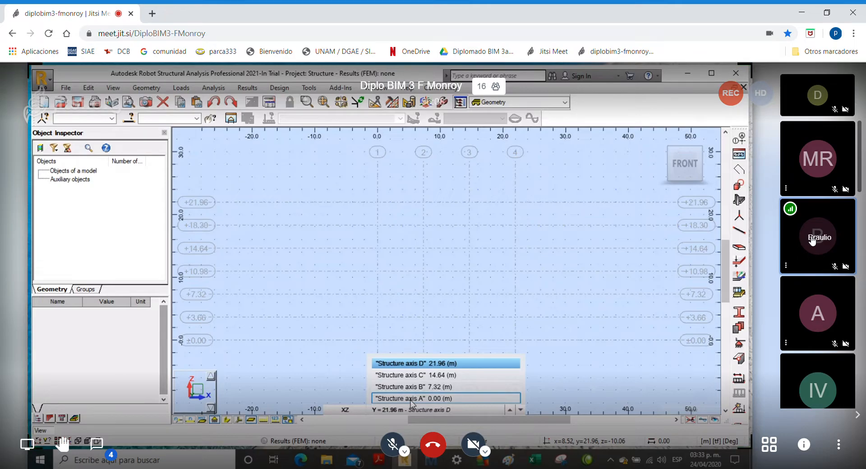
pyautogui.click(632, 276)
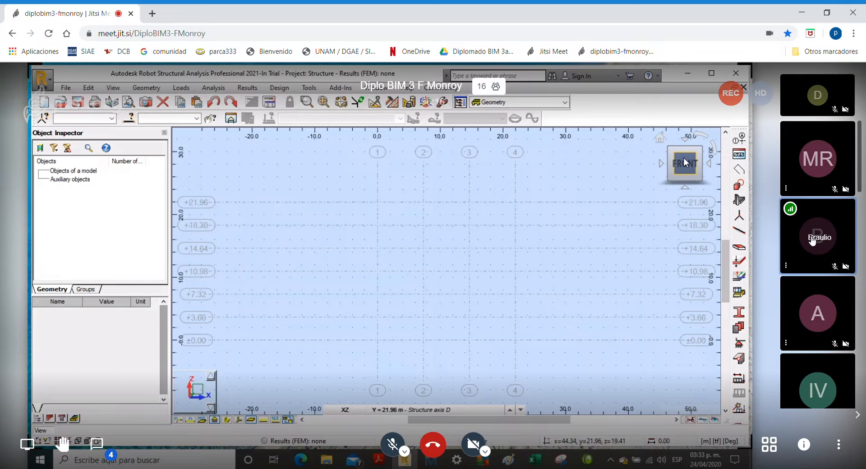
pyautogui.click(659, 138)
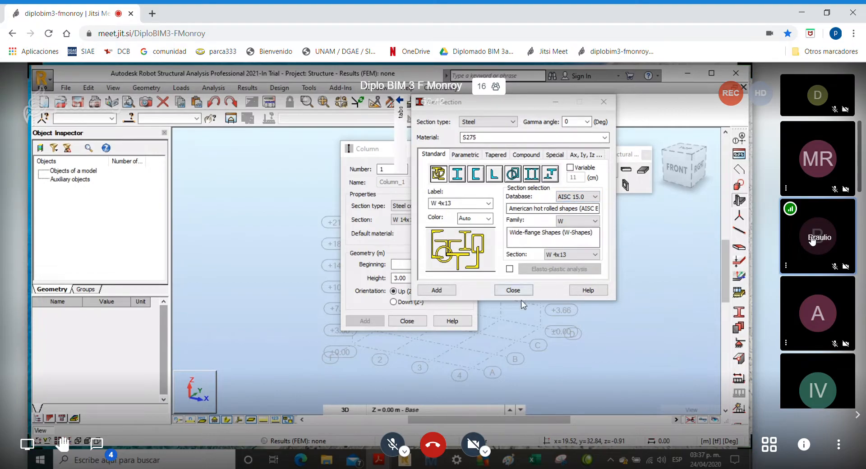
# Close the New Section definition opened from the column settings.
pyautogui.click(514, 291)
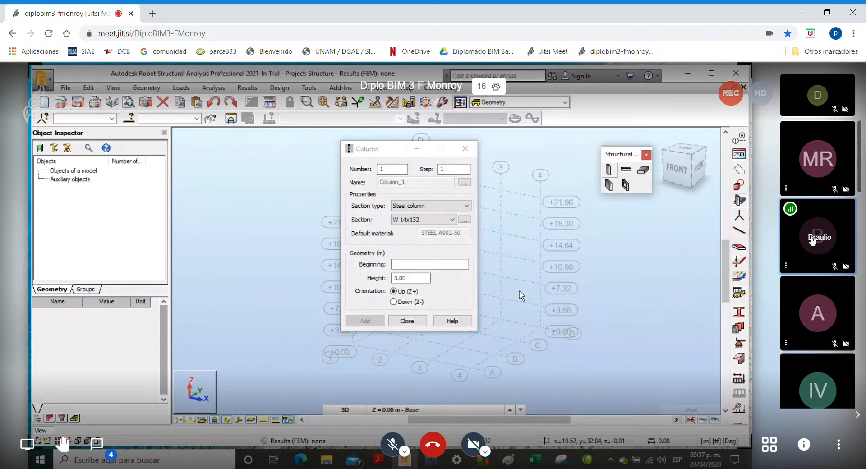
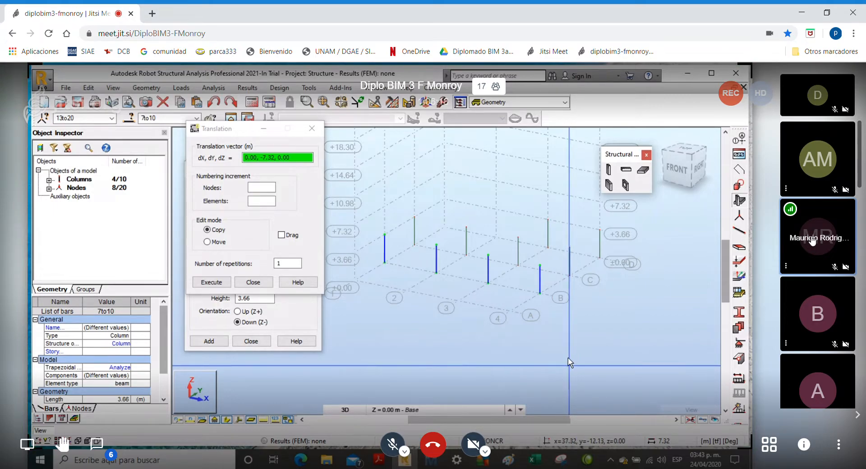
# Copy the four selected columns from axis B to axis A with a translation vector of 0.00, -7.32, 0.00.
pyautogui.click(540, 294)
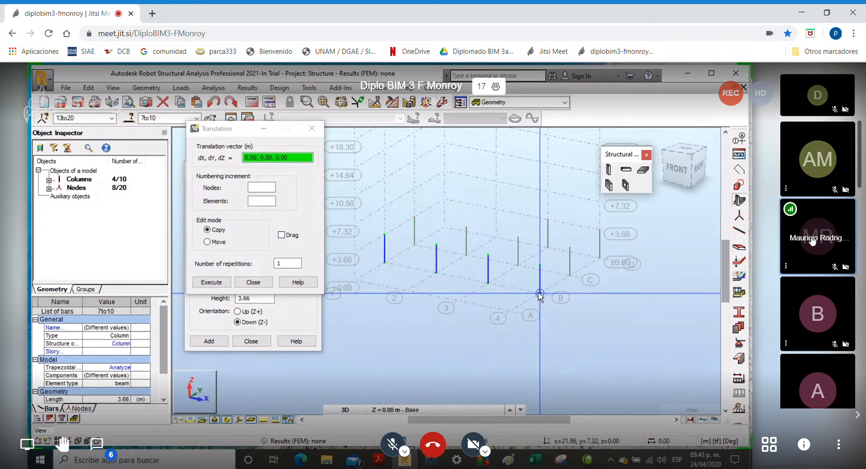
pyautogui.click(510, 311)
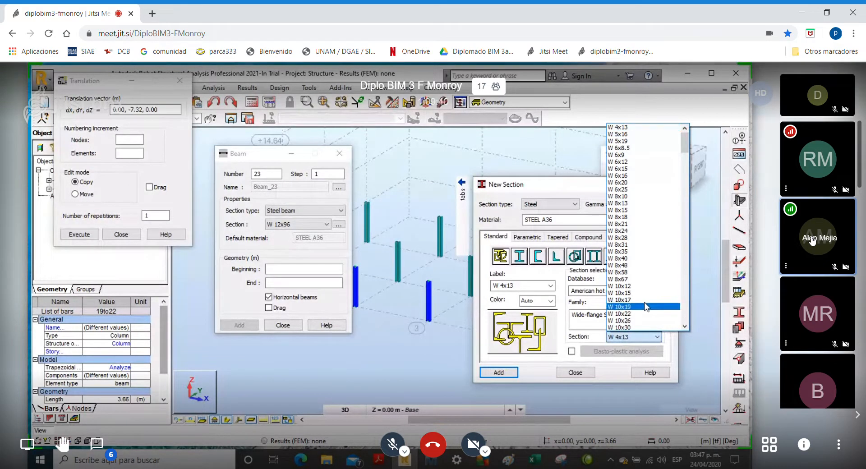
# Add the W 18x50 wide-flange section from the AISC 15.0 database as a STEEL A36 beam section.
pyautogui.scroll(-10, 646, 306)
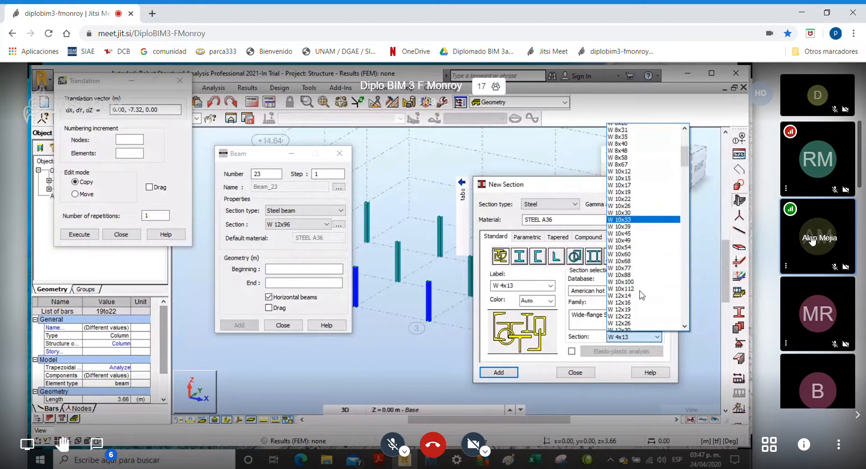
pyautogui.scroll(-11, 642, 296)
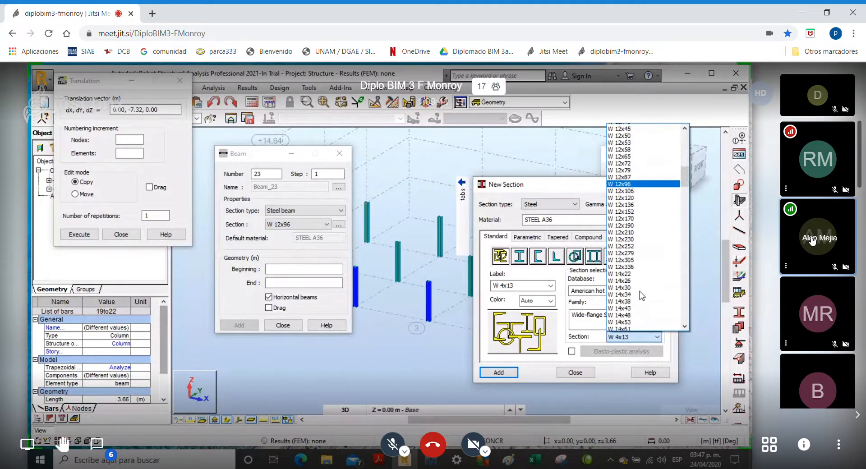
pyautogui.scroll(-4, 642, 295)
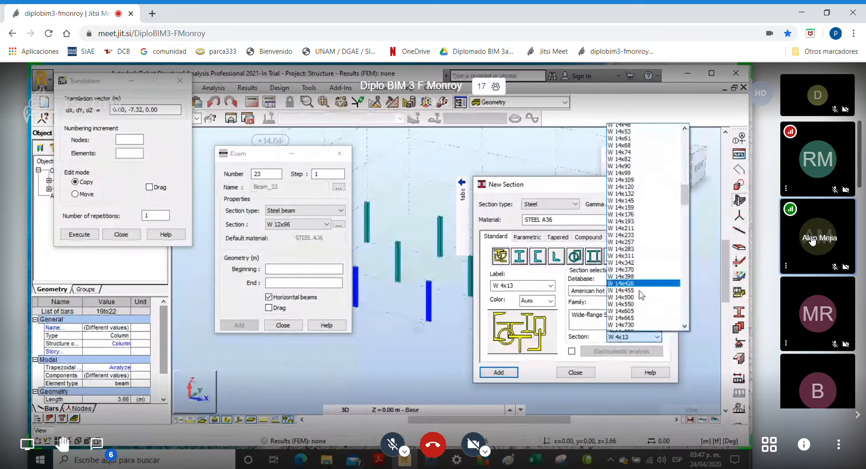
pyautogui.scroll(-4, 641, 296)
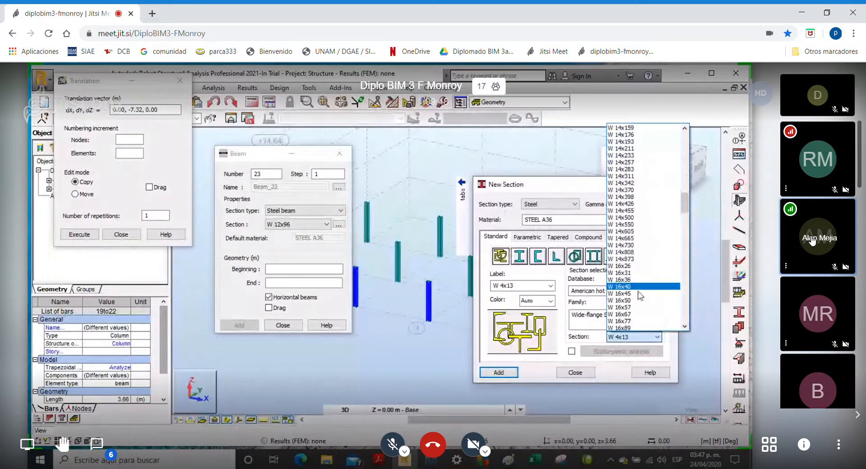
pyautogui.scroll(-10, 641, 296)
pyautogui.scroll(2, 639, 295)
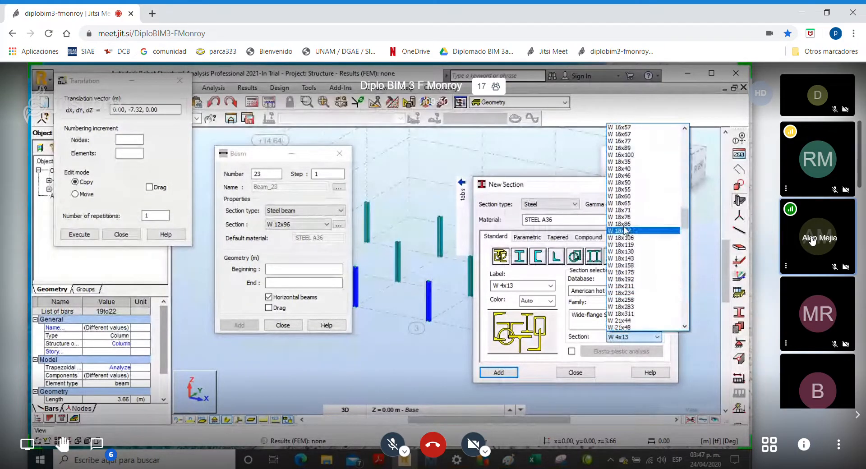
pyautogui.click(624, 183)
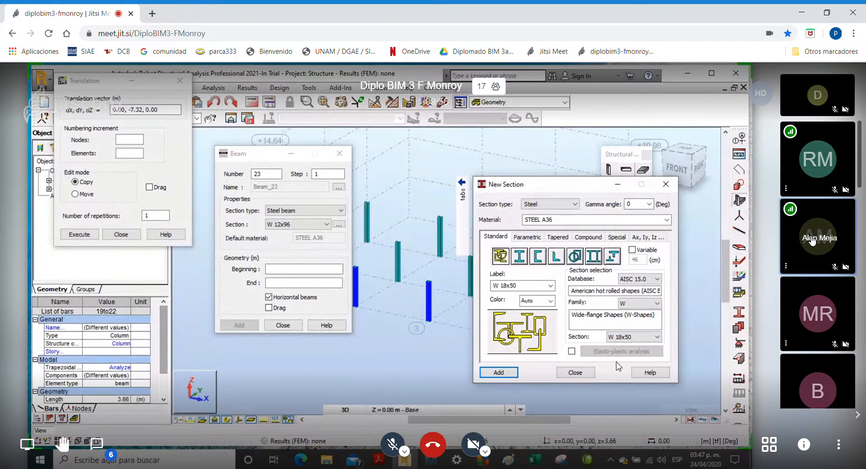
pyautogui.click(510, 374)
# Add the W 12x16 wide-flange section in STEEL A36 as a beam section and close the New Section definition.
pyautogui.click(658, 303)
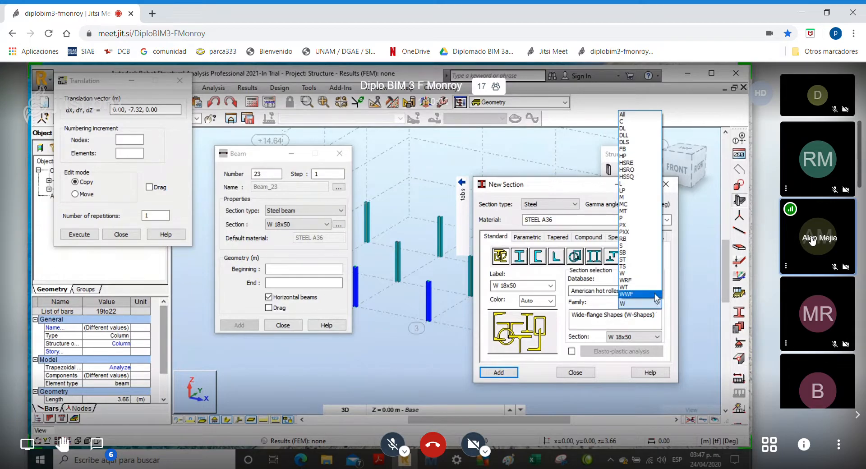
pyautogui.click(655, 338)
pyautogui.click(658, 337)
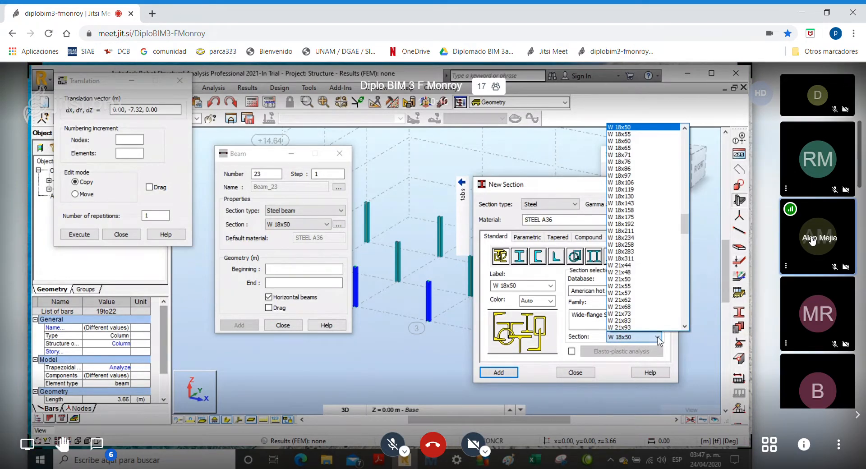
pyautogui.scroll(6, 634, 258)
pyautogui.scroll(6, 634, 258)
pyautogui.scroll(17, 633, 258)
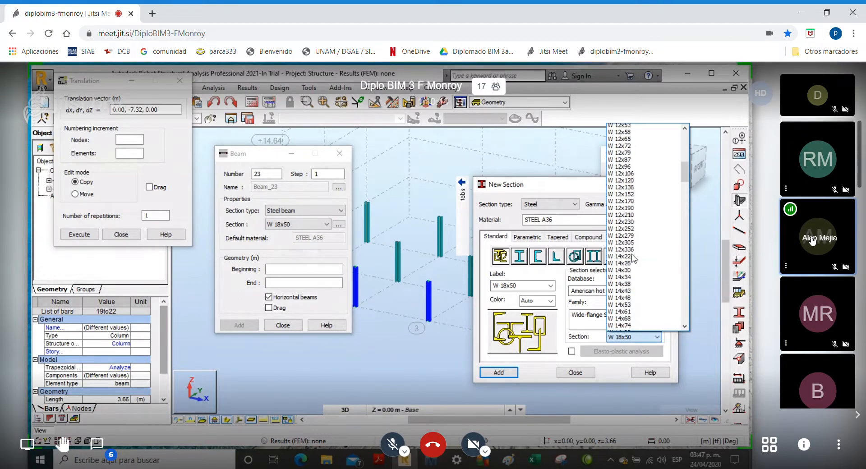
pyautogui.scroll(1, 634, 258)
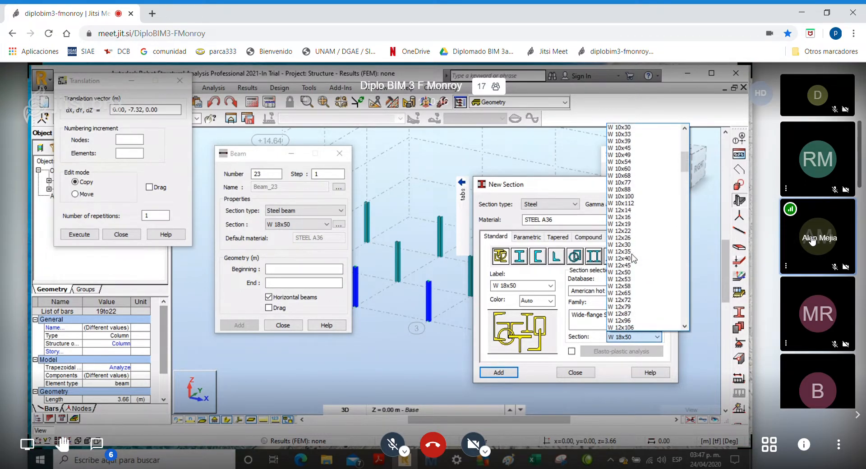
pyautogui.click(630, 224)
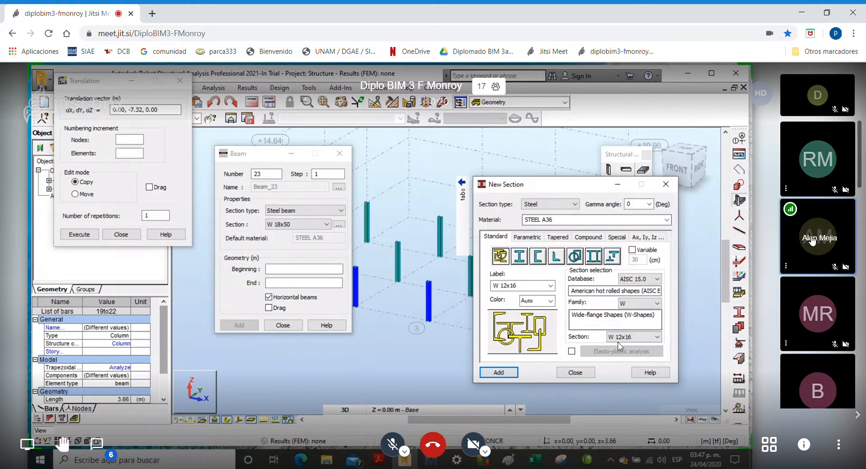
pyautogui.click(501, 372)
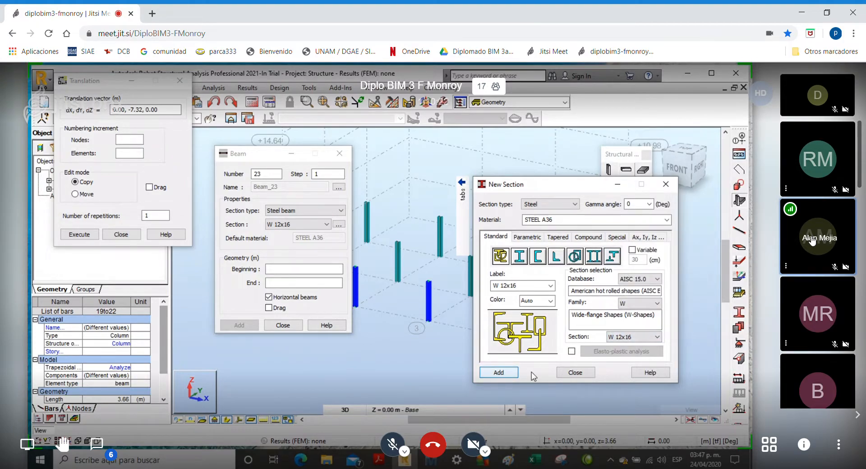
pyautogui.click(575, 372)
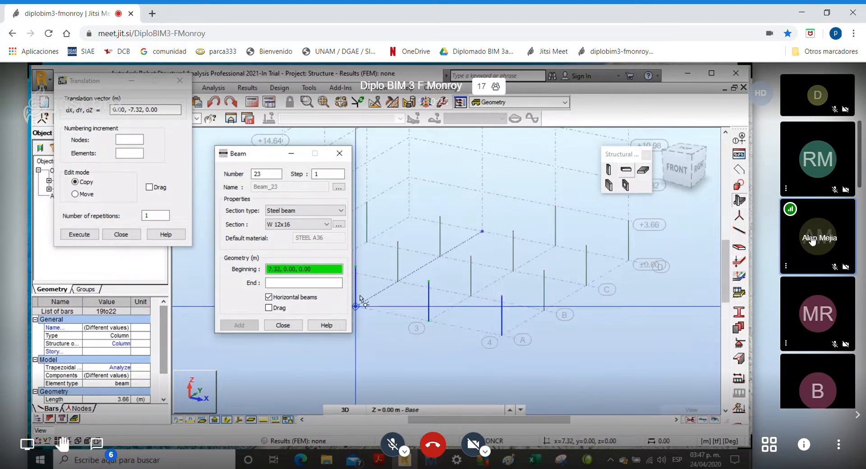
# Move the Beam dialog clear of the columns on axis A at axes 1 and 2.
pyautogui.moveTo(261, 159); pyautogui.dragTo(449, 172)
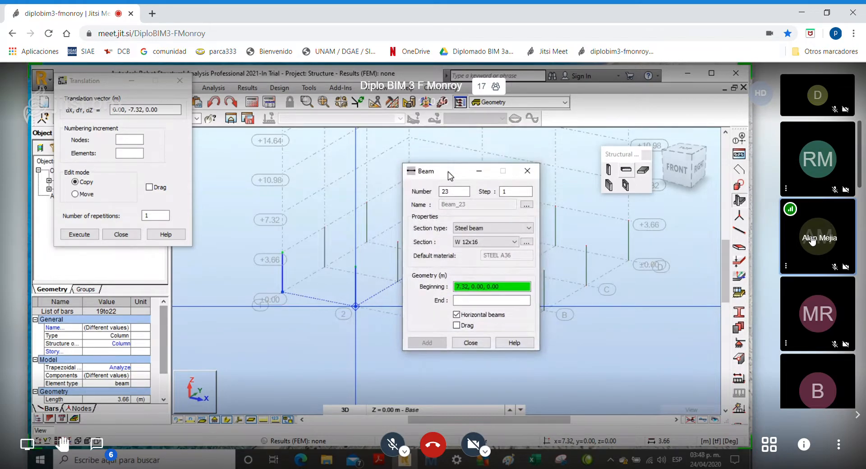
pyautogui.moveTo(448, 171); pyautogui.dragTo(447, 177)
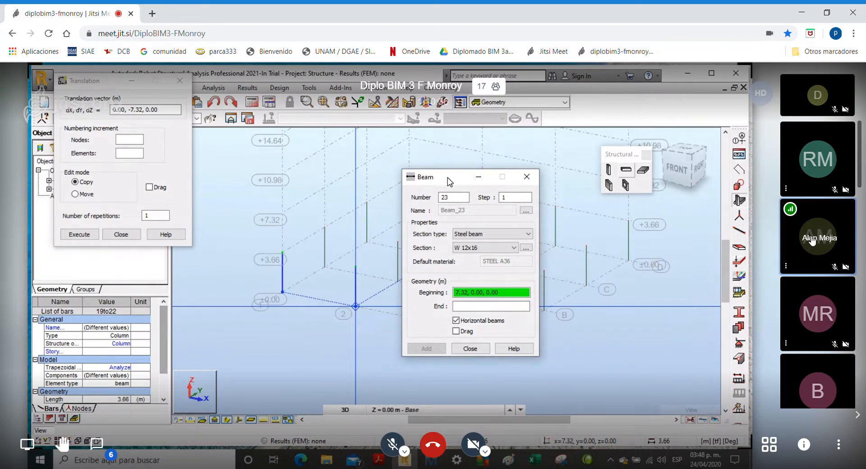
# Set the new beam's section to W 18x50 and move the Beam dialog clear of the structure.
pyautogui.moveTo(448, 177); pyautogui.dragTo(446, 178)
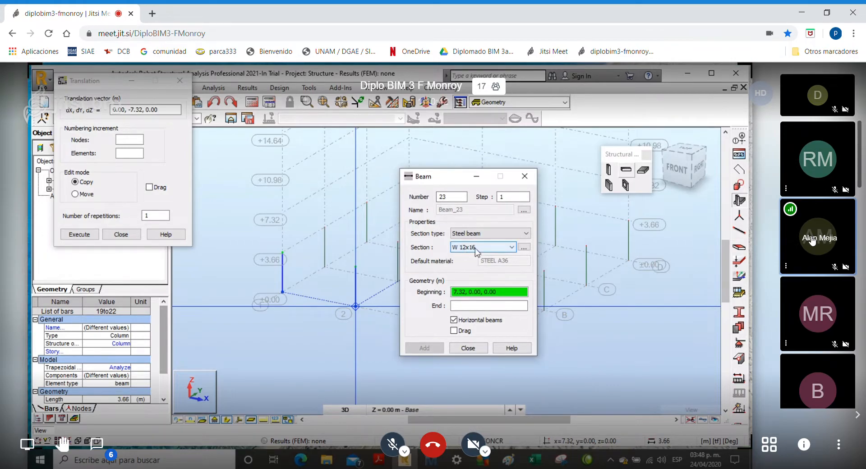
pyautogui.click(512, 248)
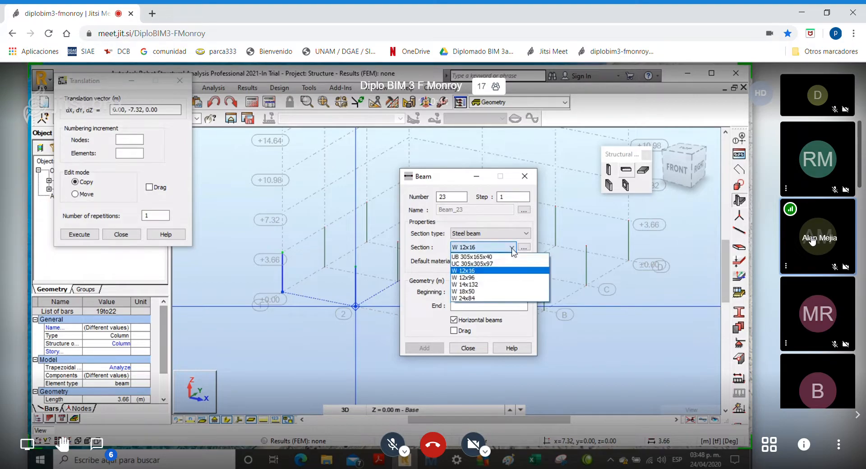
pyautogui.click(481, 293)
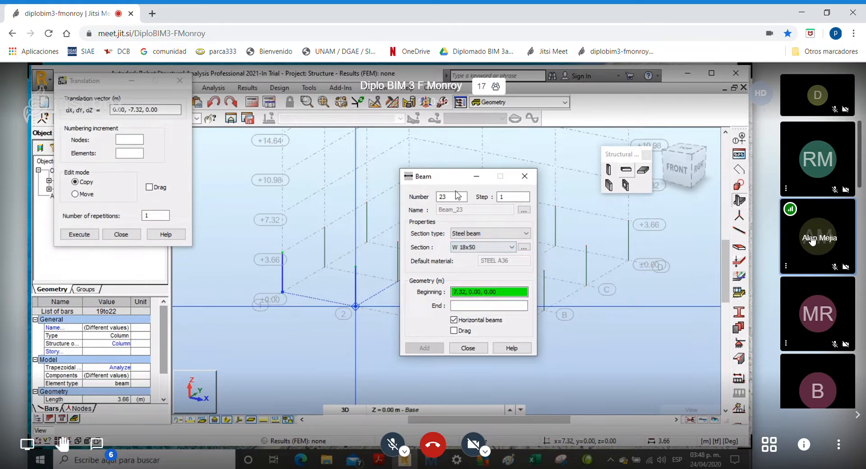
pyautogui.moveTo(455, 179); pyautogui.dragTo(198, 163)
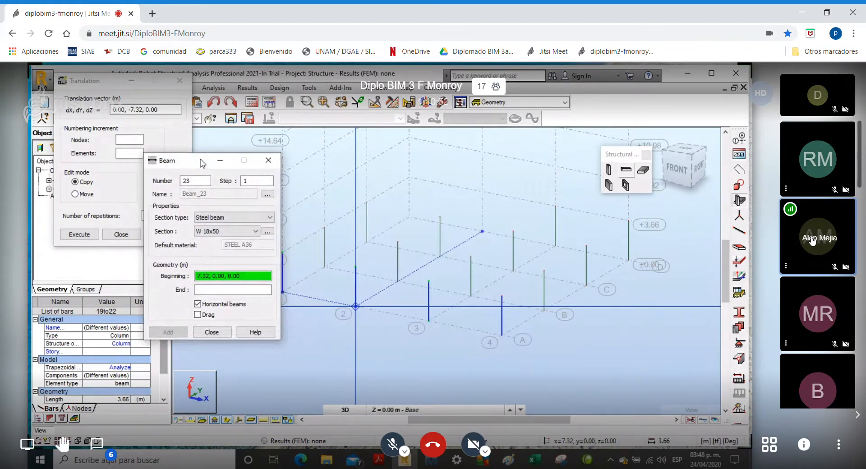
pyautogui.moveTo(201, 165); pyautogui.dragTo(201, 136)
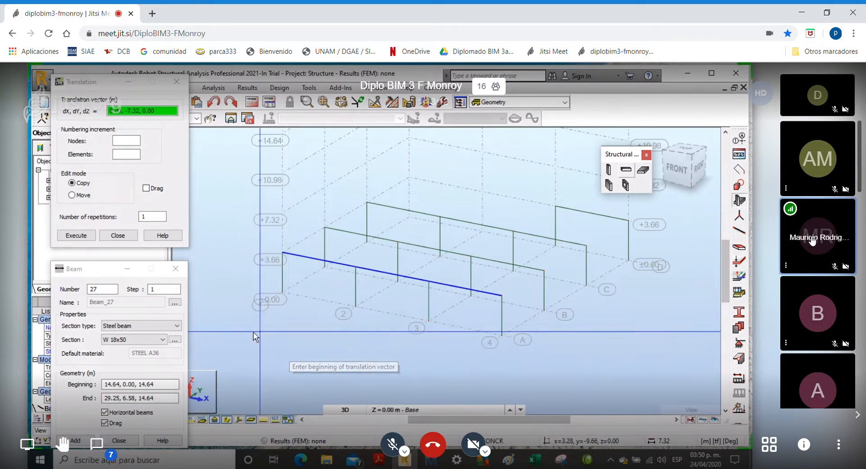
# Draw W 18x50 beams along axis 1 at level 3.66 from axis A to B and from B to C.
pyautogui.moveTo(88, 271); pyautogui.dragTo(106, 129)
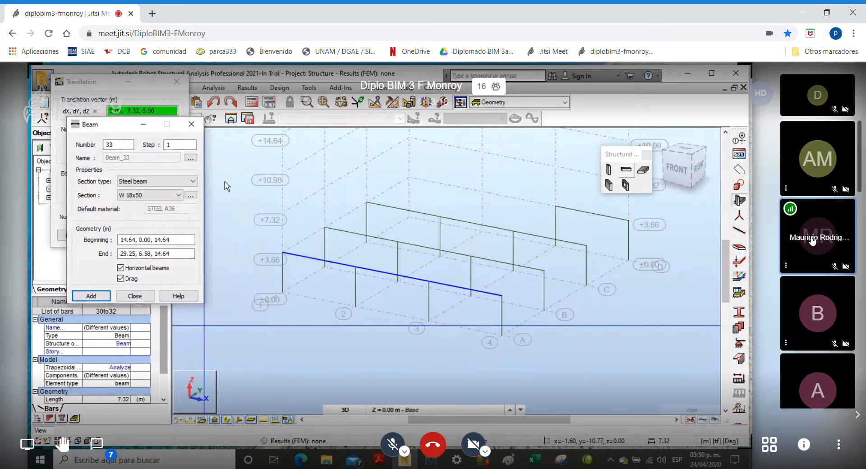
pyautogui.click(282, 253)
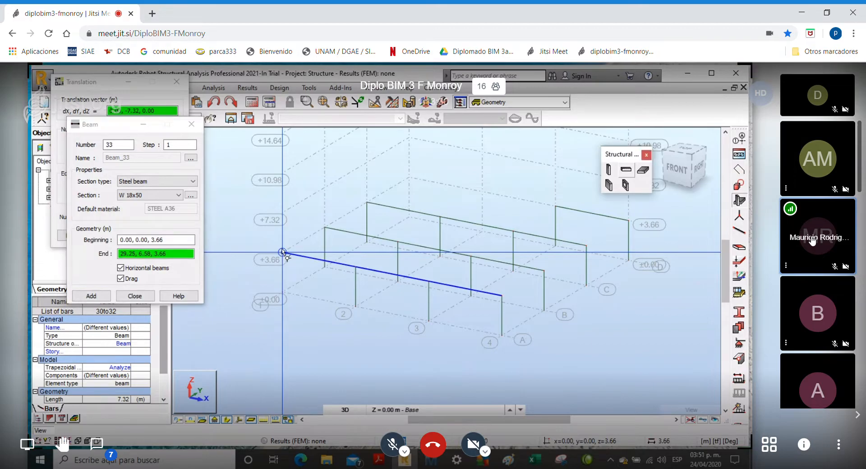
pyautogui.click(325, 228)
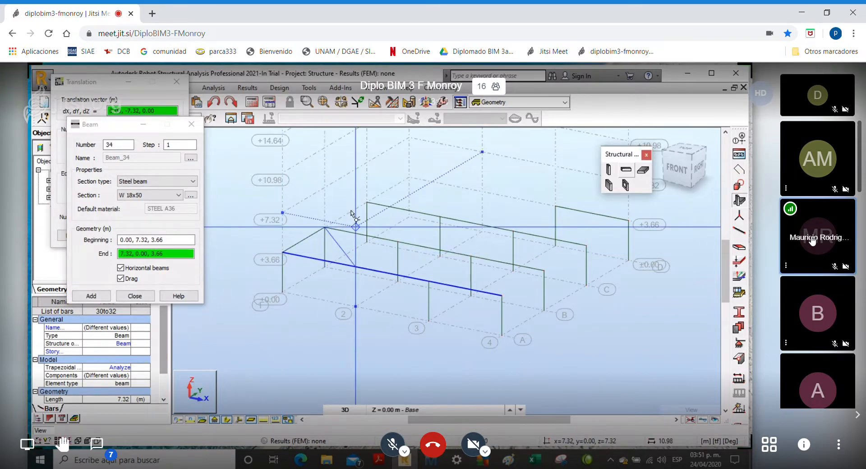
pyautogui.click(368, 204)
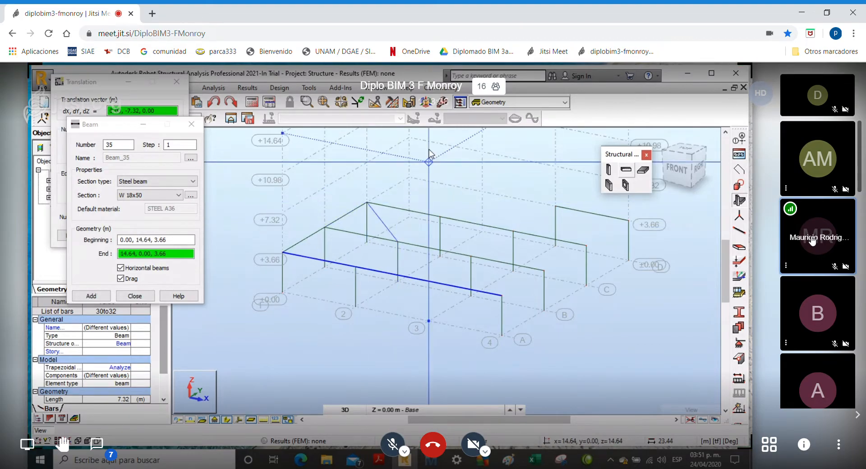
pyautogui.rightClick(364, 149)
pyautogui.click(431, 156)
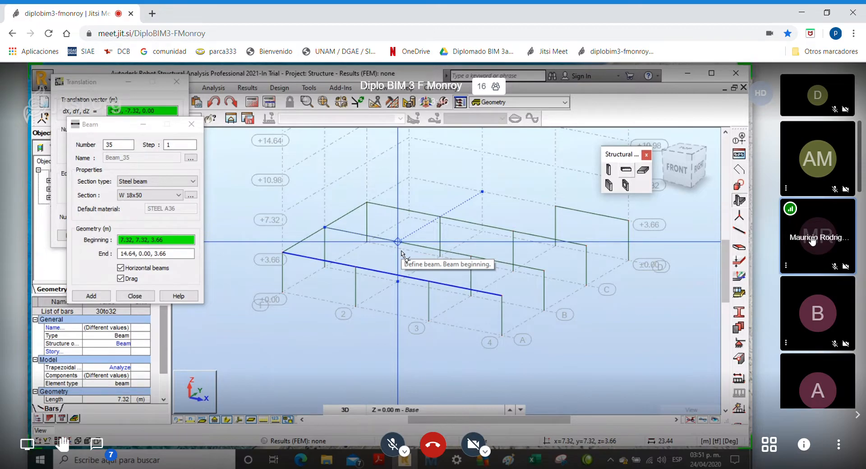
# Copy the two axis 1 beams between axes A and C with 3 repetitions and a translation vector of 7.32, 0.00, 0.00.
pyautogui.rightClick(345, 162)
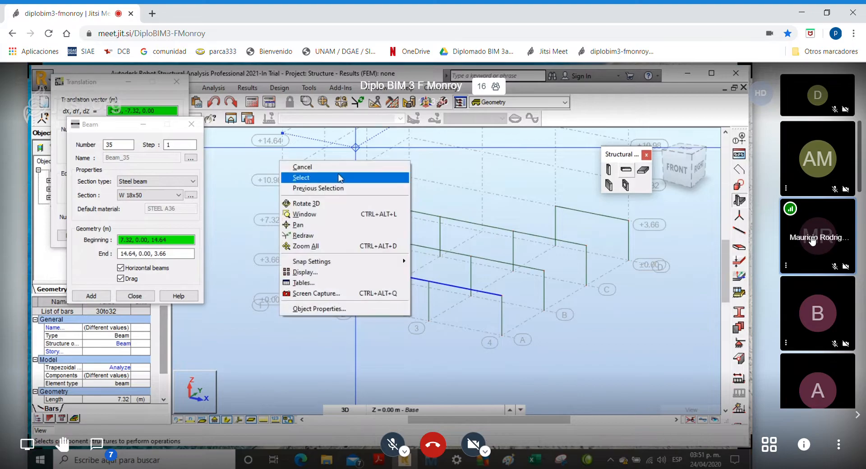
pyautogui.click(340, 177)
pyautogui.click(307, 239)
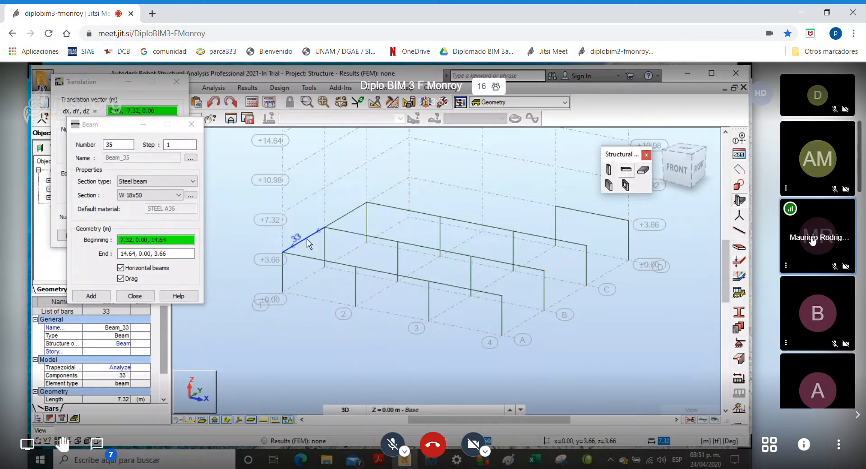
pyautogui.keyDown('ctrl'); pyautogui.click(345, 221); pyautogui.keyUp('ctrl')
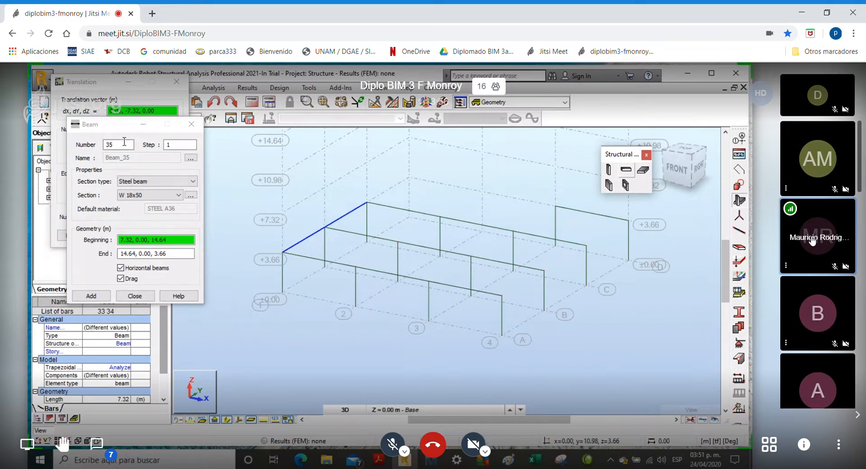
pyautogui.moveTo(114, 126); pyautogui.dragTo(96, 298)
pyautogui.click(102, 86)
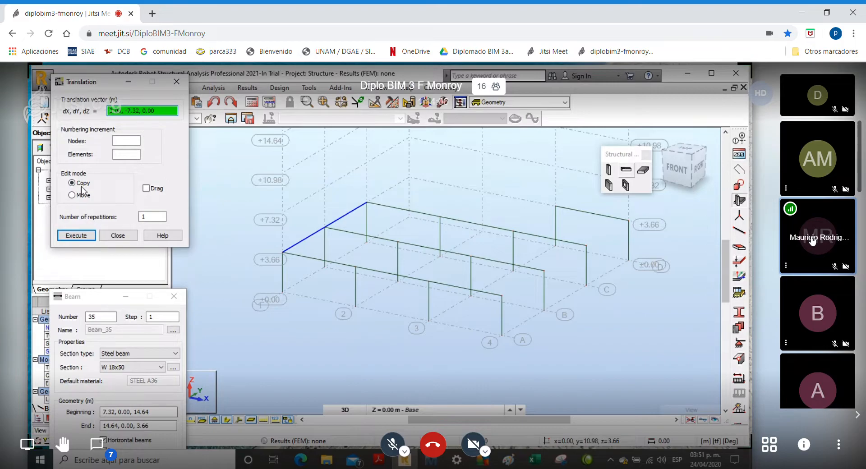
pyautogui.moveTo(154, 217); pyautogui.dragTo(129, 217)
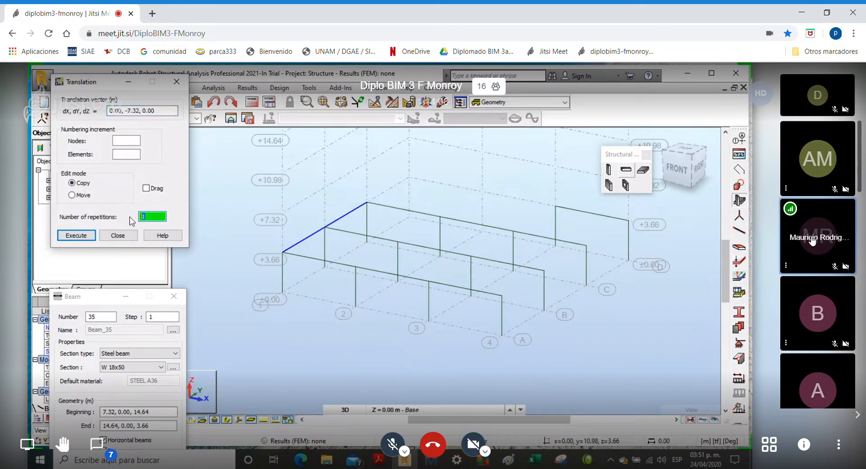
pyautogui.write('3')
pyautogui.moveTo(106, 83); pyautogui.dragTo(113, 114)
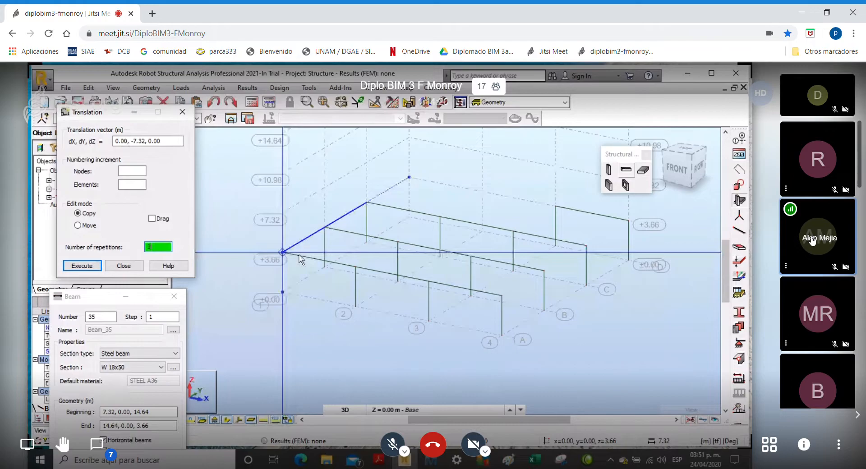
pyautogui.click(283, 252)
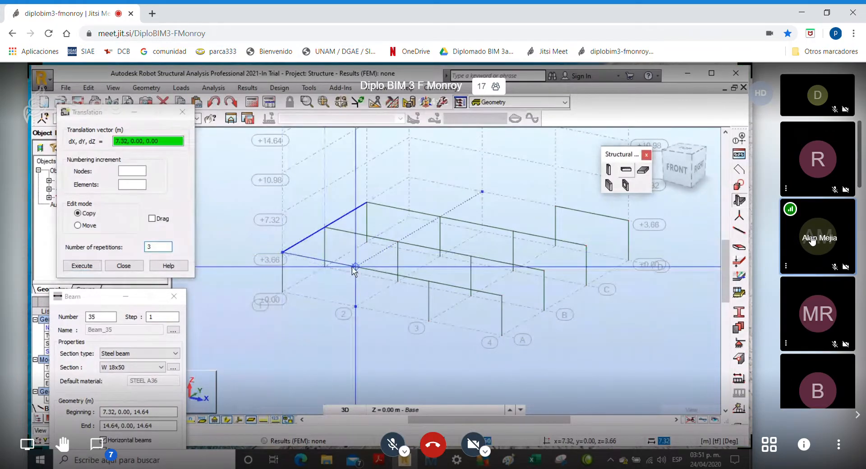
pyautogui.press('Return')
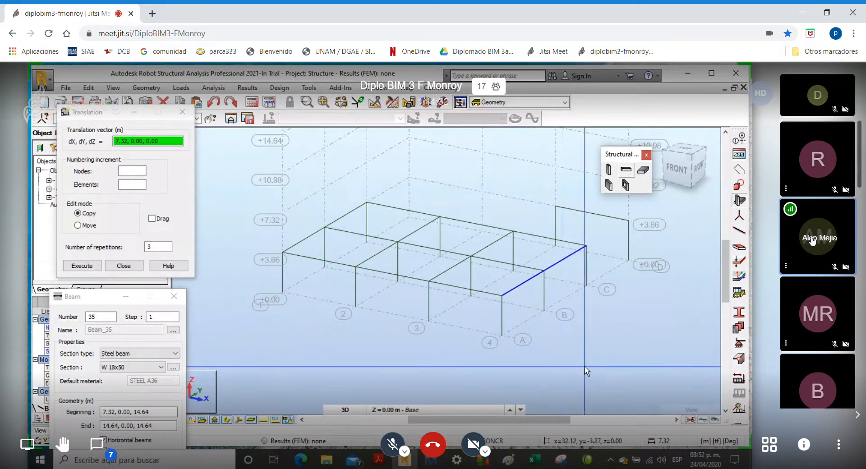
# Try to copy the B–C beams on axes 3 and 4 with 0 repetitions and a translation vector of 0.00, 7.32, 0.00.
pyautogui.rightClick(603, 352)
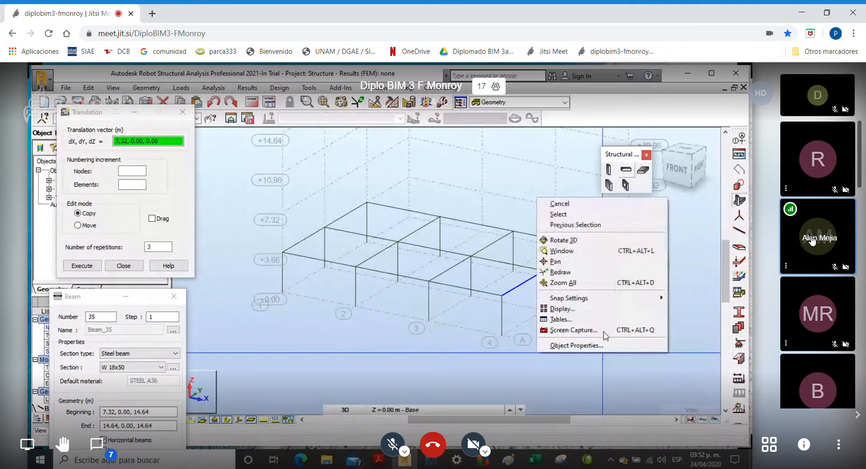
pyautogui.click(559, 214)
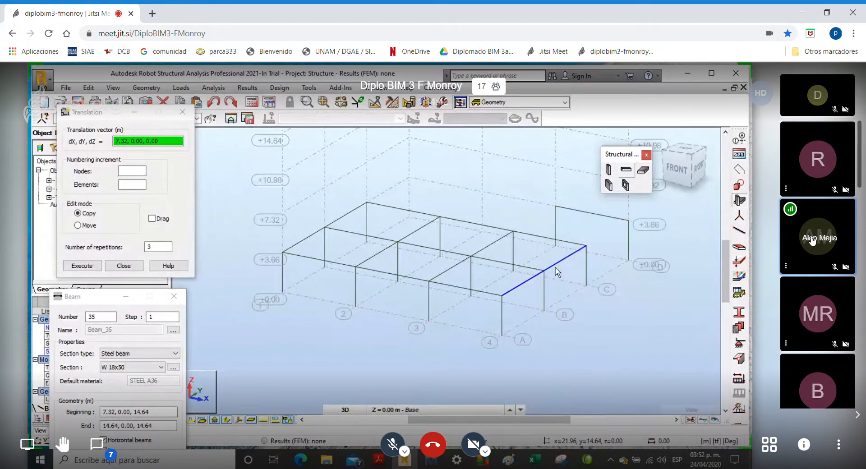
pyautogui.click(494, 242)
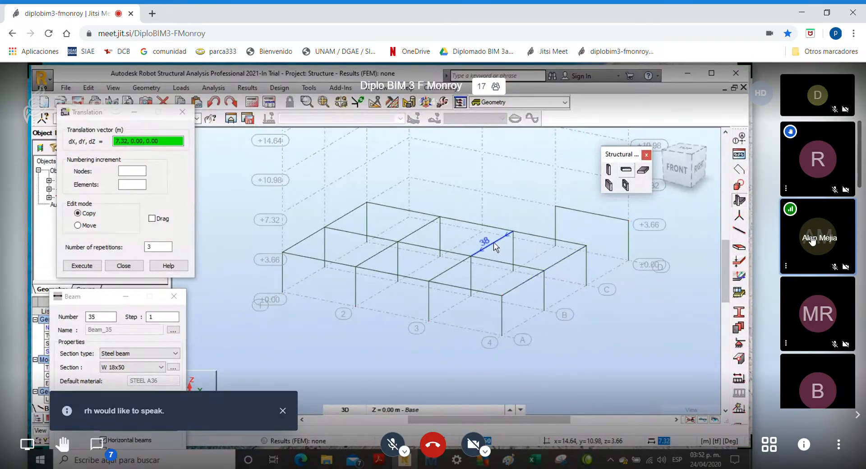
pyautogui.keyDown('ctrl'); pyautogui.click(559, 261); pyautogui.keyUp('ctrl')
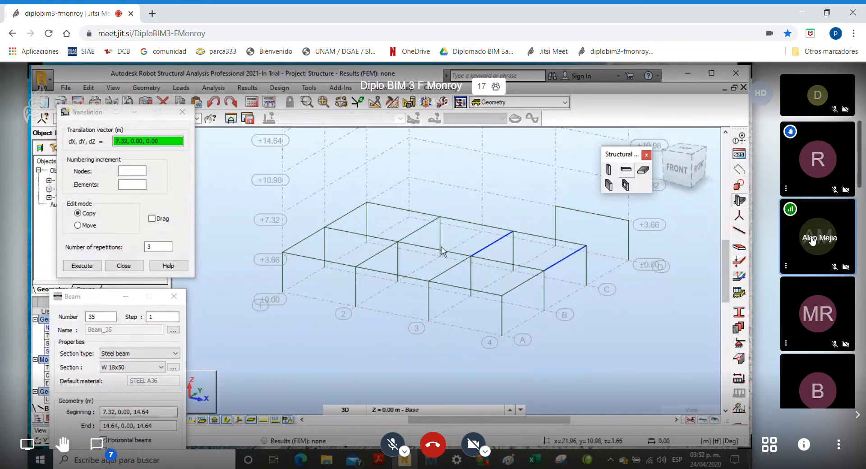
pyautogui.click(109, 119)
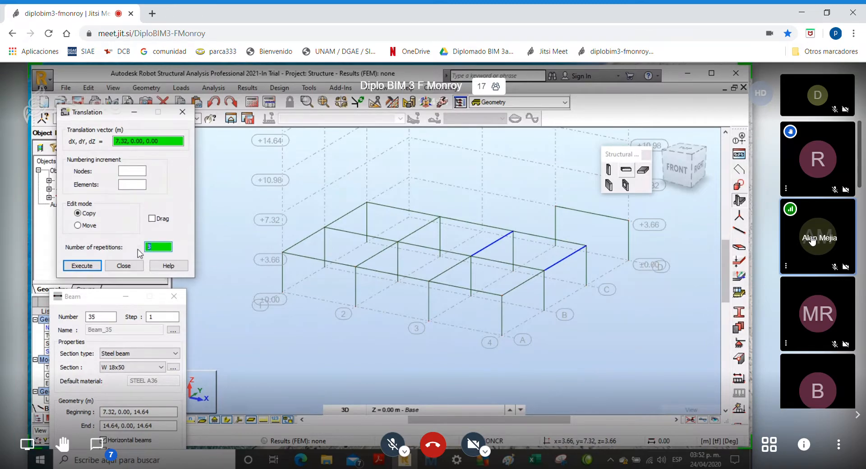
pyautogui.write('0')
pyautogui.click(545, 270)
pyautogui.click(582, 248)
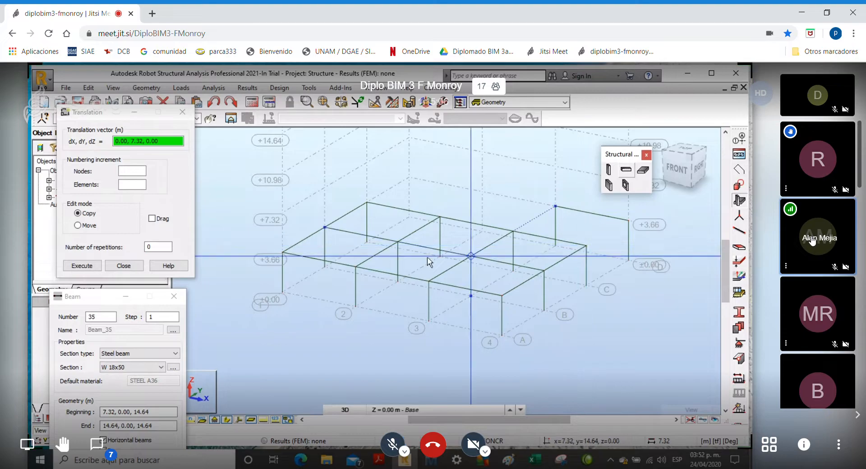
# Set the number of repetitions to 1 and copy the whole structure with a translation vector of 0.00, 7.32, 0.00.
pyautogui.doubleClick(162, 247)
pyautogui.write('1')
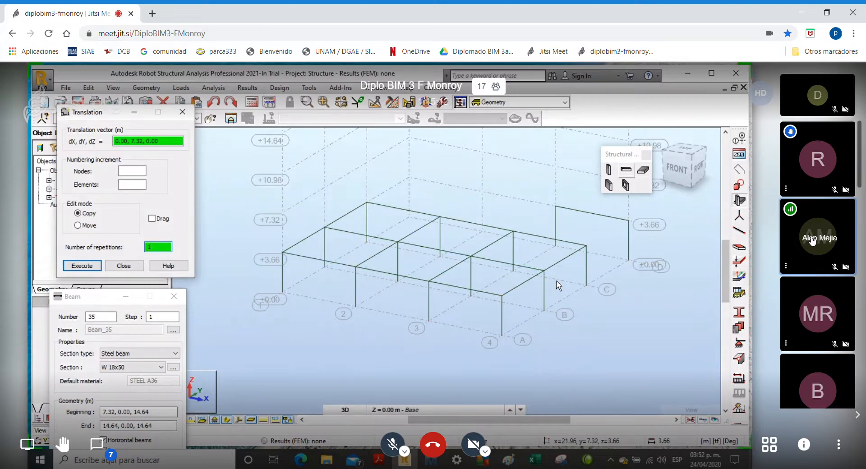
pyautogui.click(544, 271)
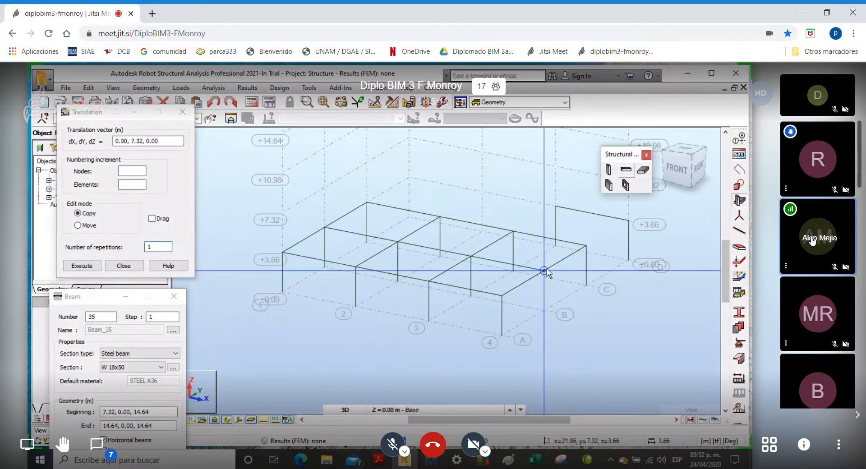
pyautogui.click(586, 247)
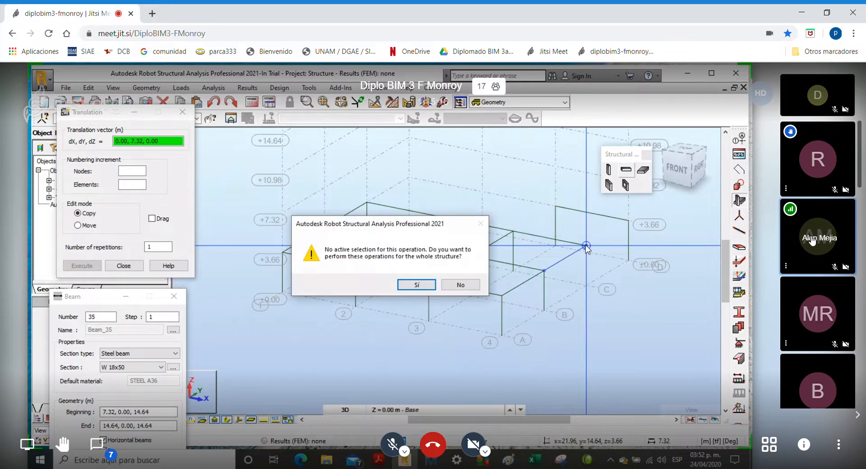
pyautogui.click(417, 285)
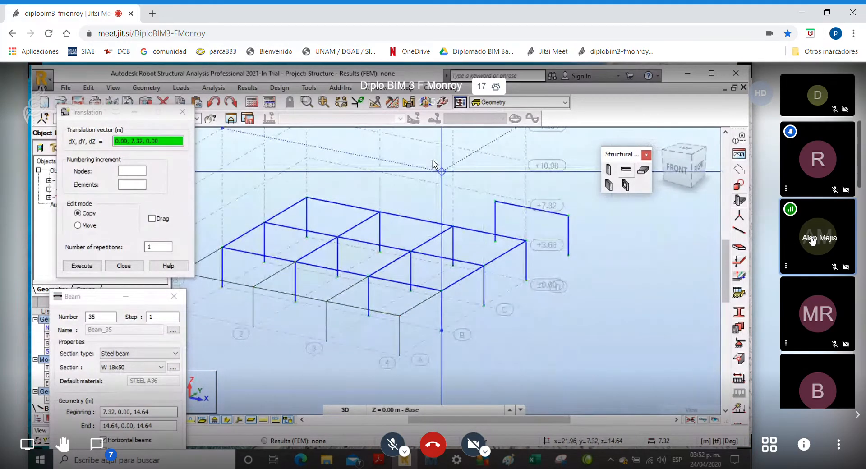
# Copy the C–D beams on axes 3 and 4 by 0.00, 7.32, 0.00 into the bay beyond axis D and close the Translation dialog.
pyautogui.rightClick(433, 162)
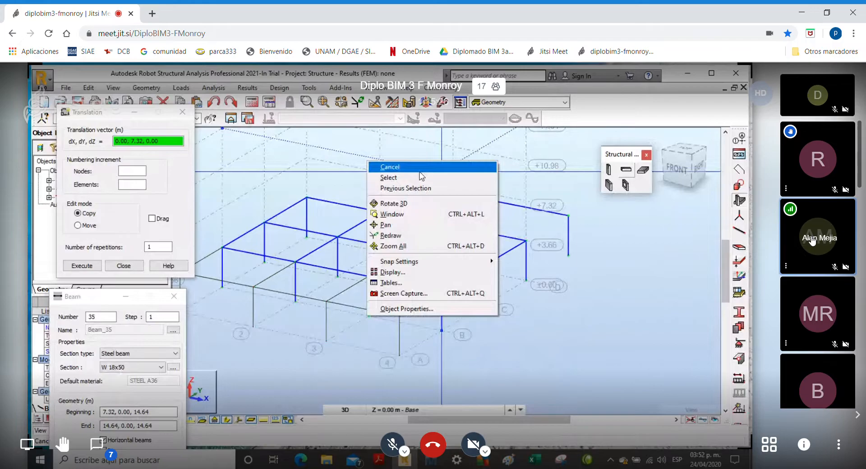
pyautogui.click(420, 171)
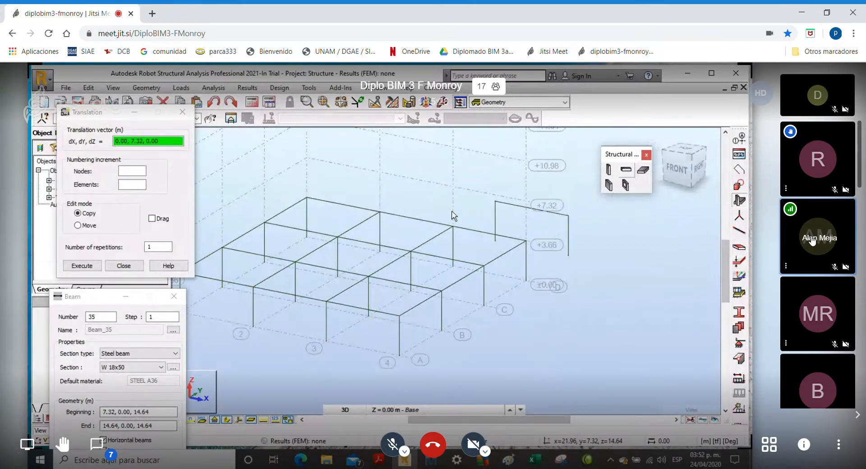
pyautogui.click(434, 235)
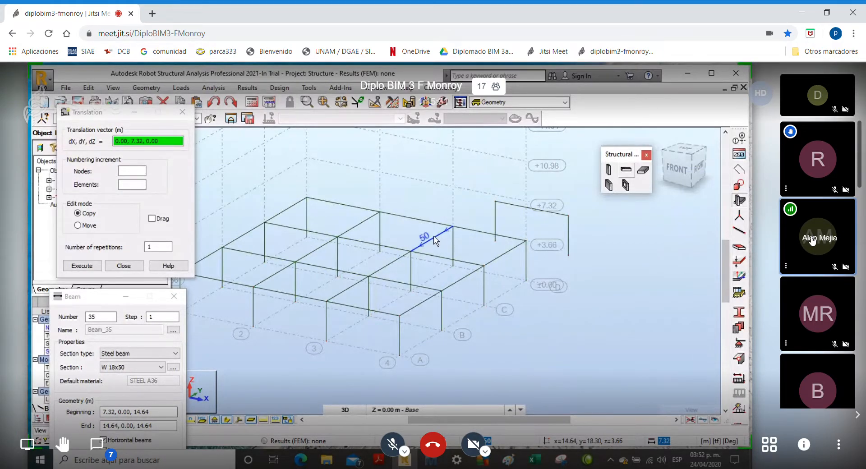
pyautogui.keyDown('ctrl'); pyautogui.click(495, 259); pyautogui.keyUp('ctrl')
pyautogui.click(112, 120)
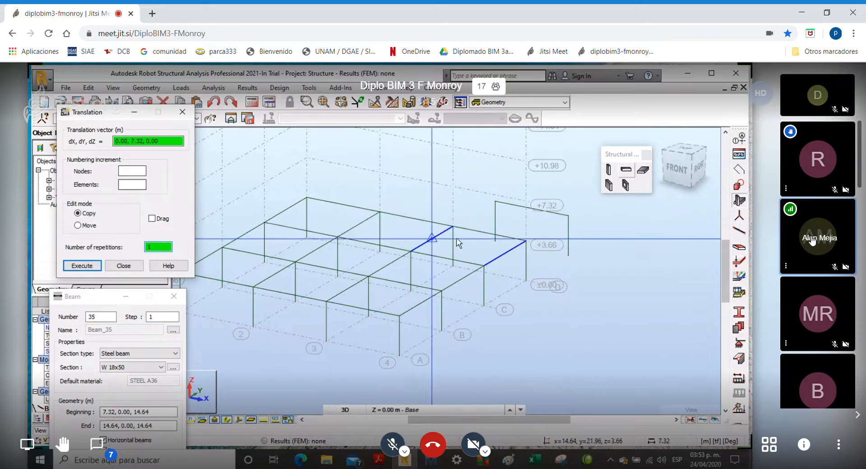
pyautogui.click(532, 236)
pyautogui.click(532, 236)
pyautogui.click(568, 216)
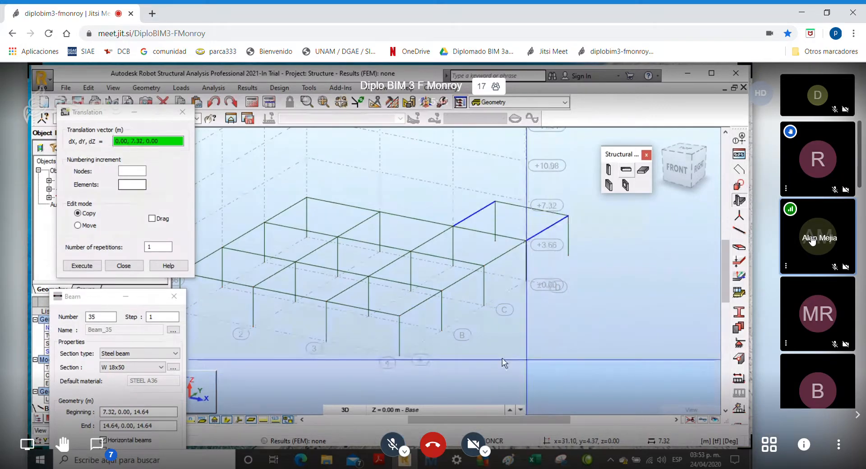
pyautogui.click(170, 113)
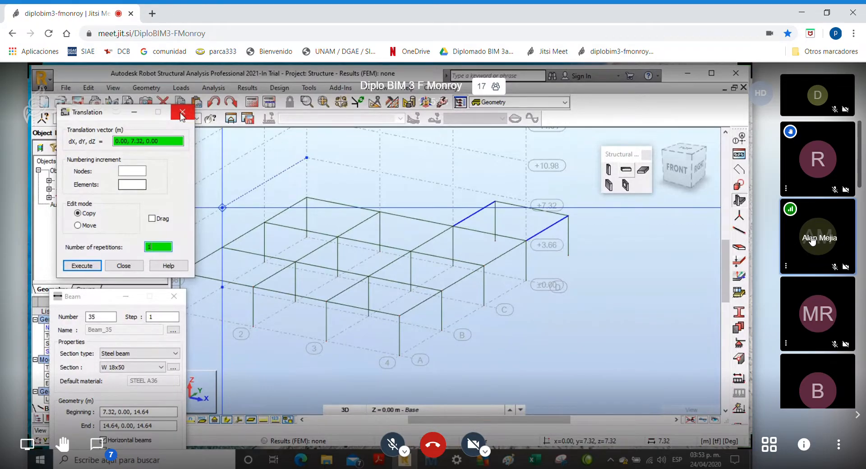
pyautogui.click(182, 112)
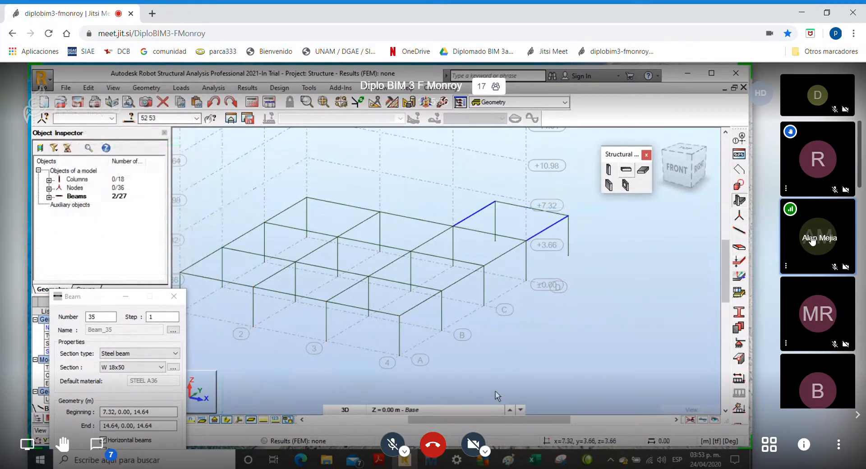
# Delete the surplus columns and beams beyond axis C on axes 1–2 and beyond axis D on axes 3–4.
pyautogui.moveTo(496, 383); pyautogui.dragTo(521, 342, button='middle')
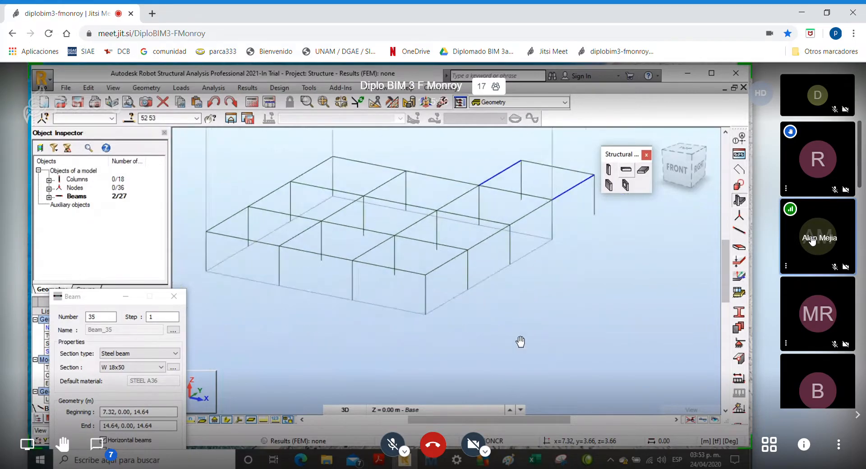
pyautogui.scroll(-2, 521, 346)
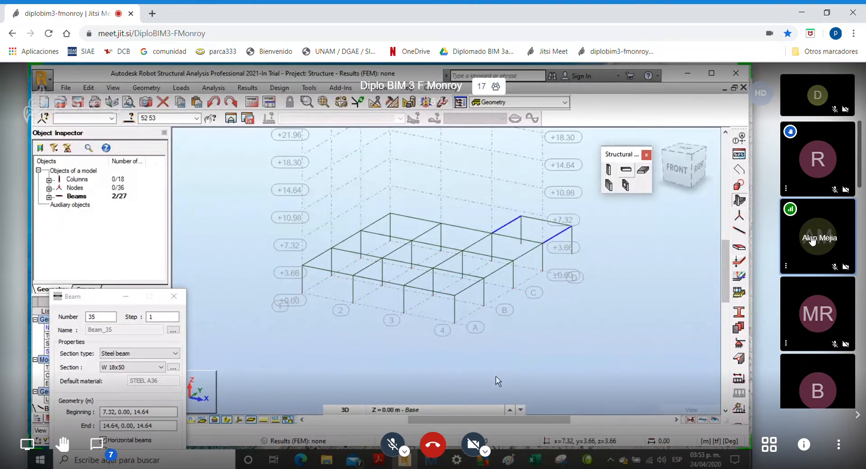
pyautogui.rightClick(503, 321)
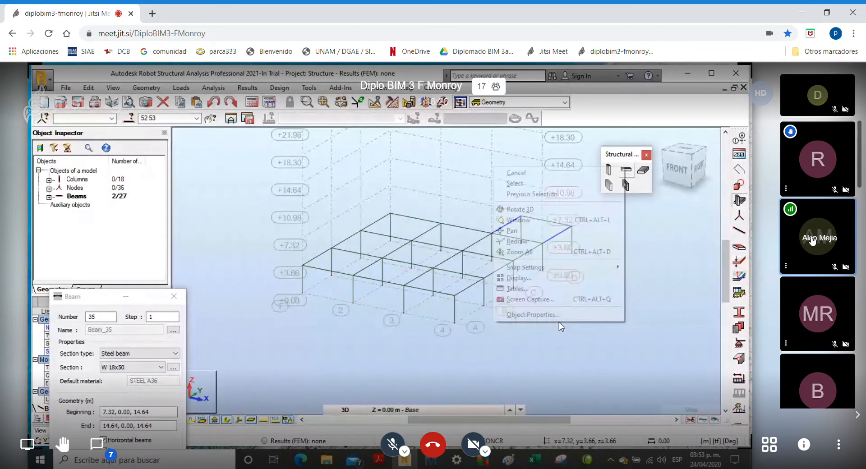
pyautogui.click(539, 211)
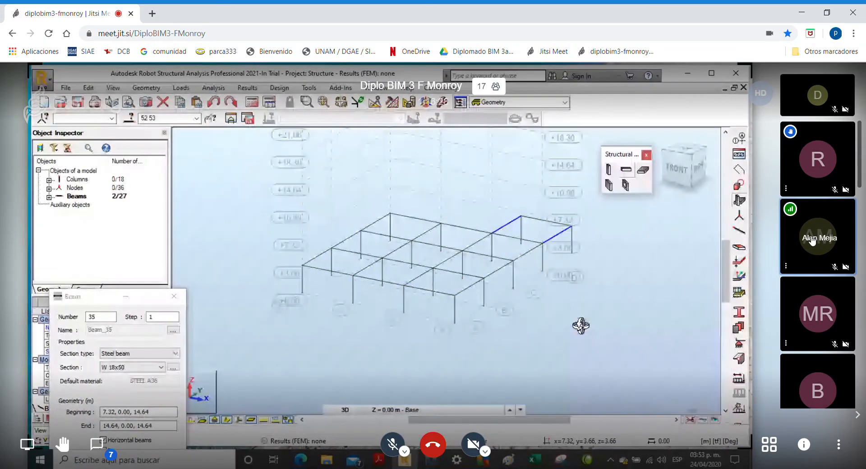
pyautogui.moveTo(581, 326); pyautogui.dragTo(509, 340)
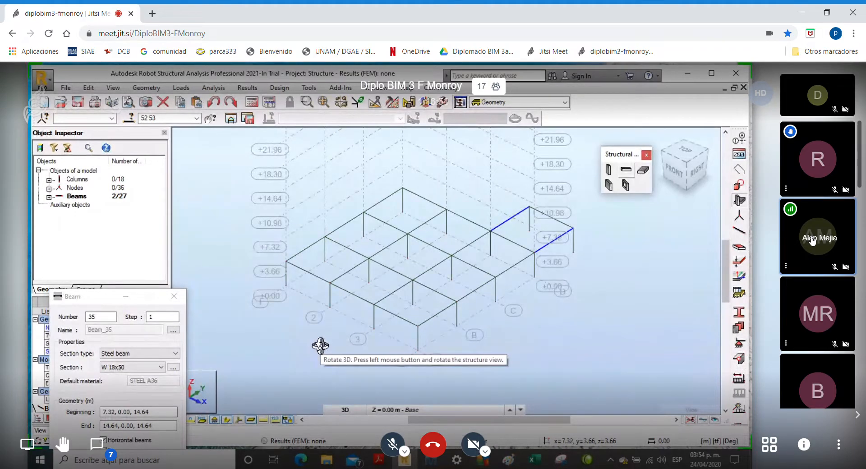
pyautogui.rightClick(297, 170)
pyautogui.click(296, 185)
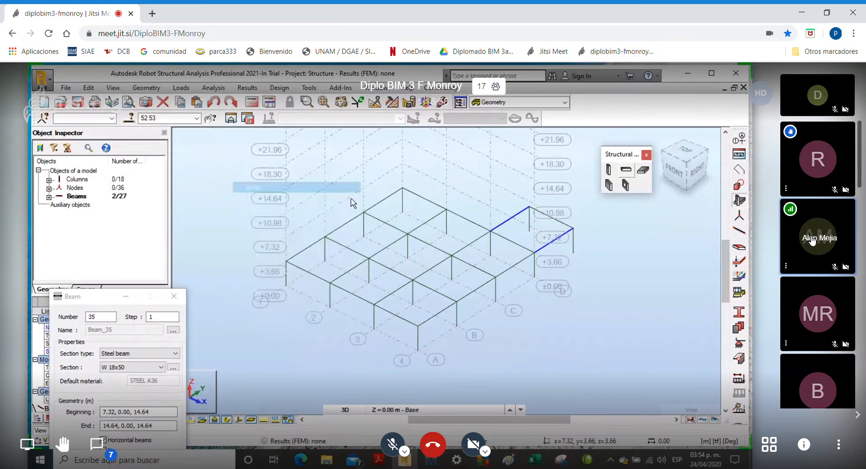
pyautogui.moveTo(598, 266); pyautogui.dragTo(563, 211)
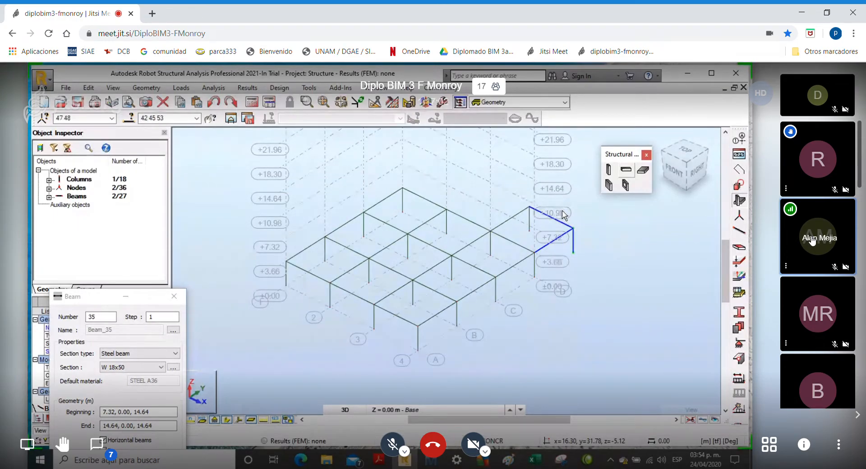
pyautogui.keyDown('ctrl'); pyautogui.click(529, 221); pyautogui.keyUp('ctrl')
pyautogui.keyDown('ctrl'); pyautogui.click(510, 221); pyautogui.keyUp('ctrl')
pyautogui.keyDown('ctrl'); pyautogui.click(478, 226); pyautogui.keyUp('ctrl')
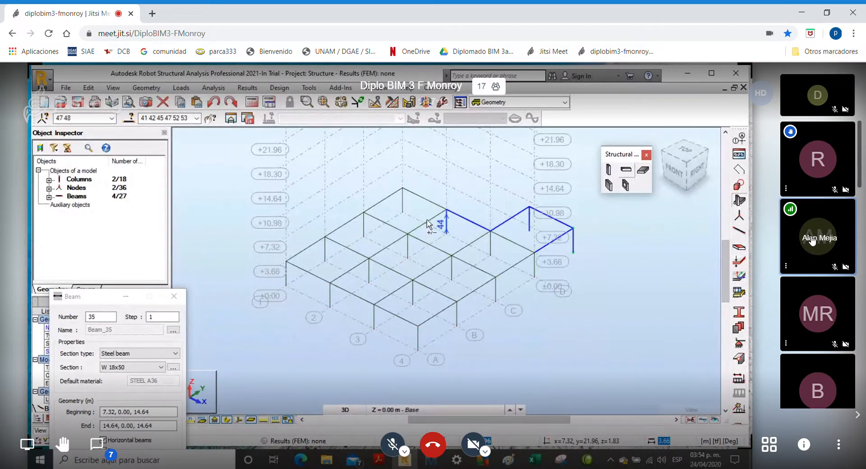
pyautogui.click(426, 220)
pyautogui.click(426, 199)
pyautogui.click(402, 204)
pyautogui.click(388, 202)
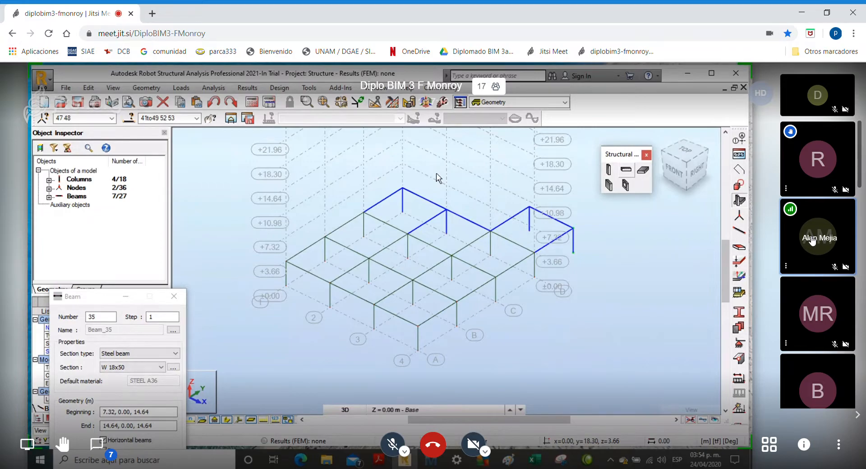
pyautogui.press('Delete')
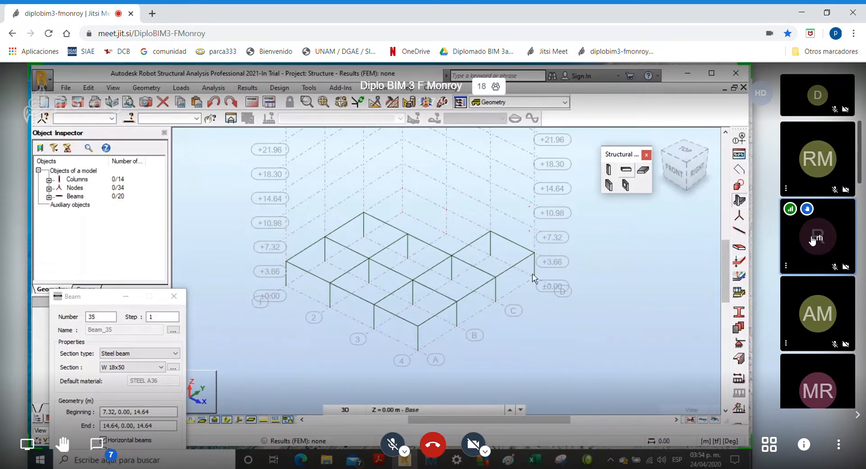
# Delete the loose nodes left at the removed columns on axis D and in the bay beyond it.
pyautogui.scroll(1, 536, 279)
pyautogui.scroll(3, 542, 313)
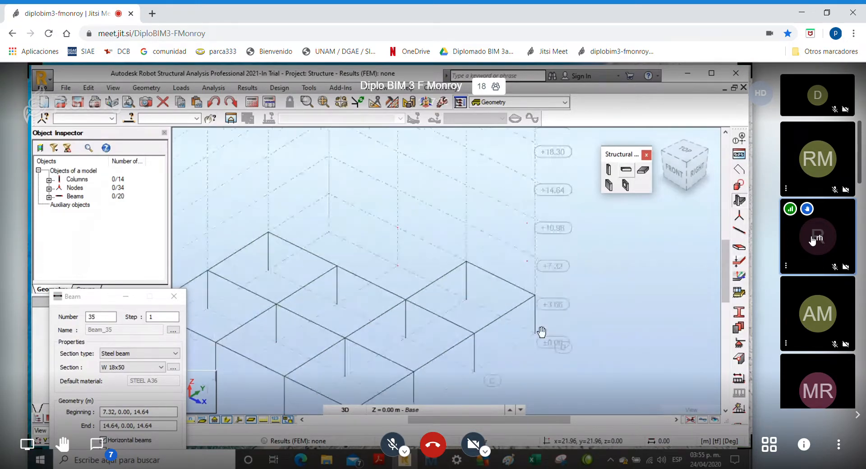
pyautogui.rightClick(457, 171)
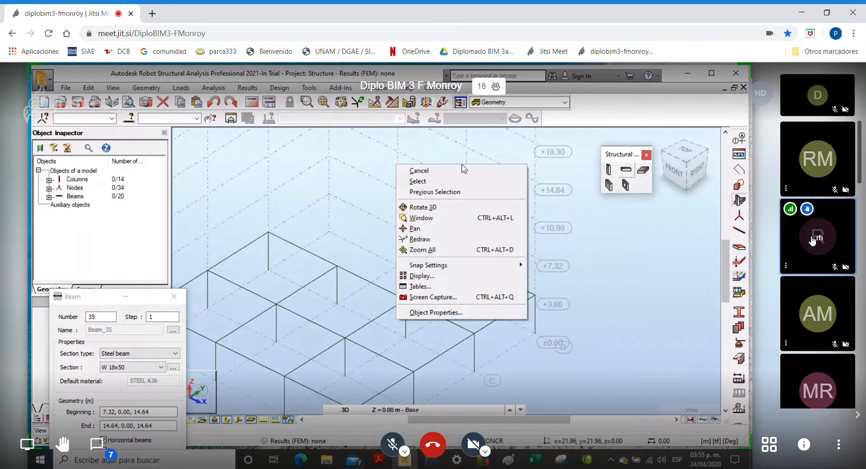
pyautogui.click(456, 171)
pyautogui.moveTo(482, 186); pyautogui.dragTo(569, 272)
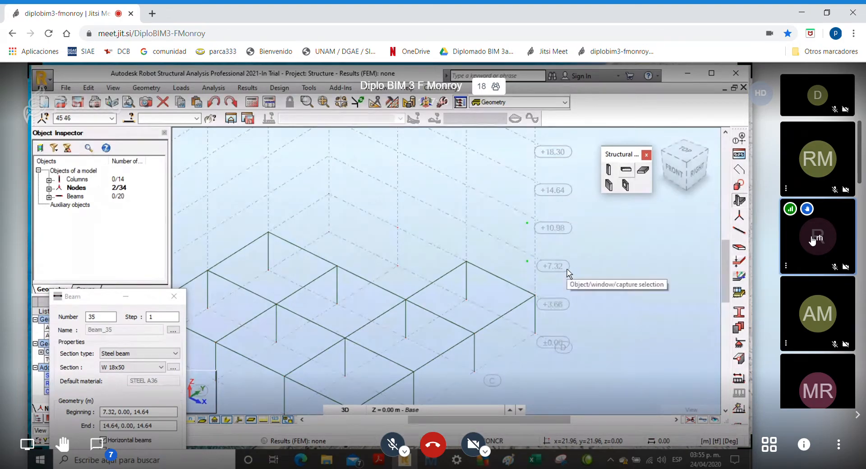
pyautogui.press('Delete')
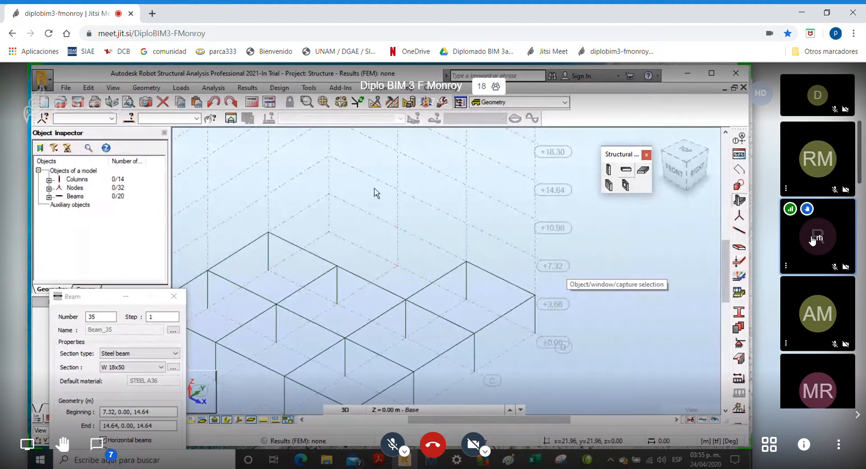
pyautogui.moveTo(369, 169); pyautogui.dragTo(491, 247)
pyautogui.press('Delete')
pyautogui.moveTo(304, 156); pyautogui.dragTo(397, 246)
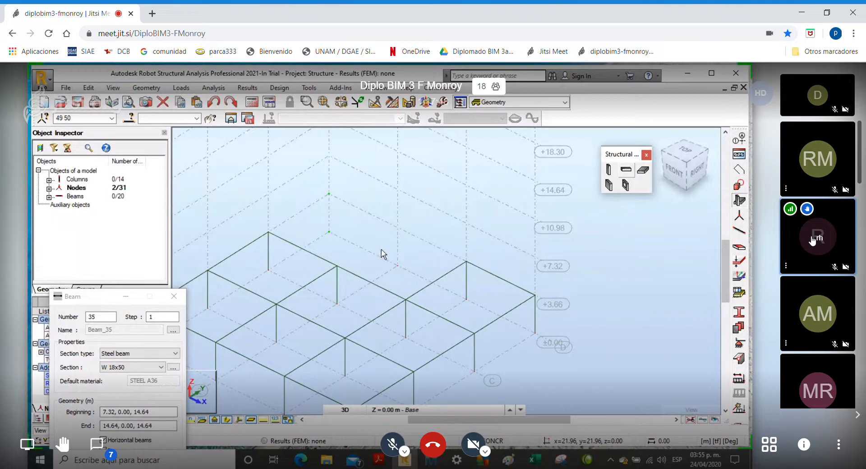
pyautogui.press('Delete')
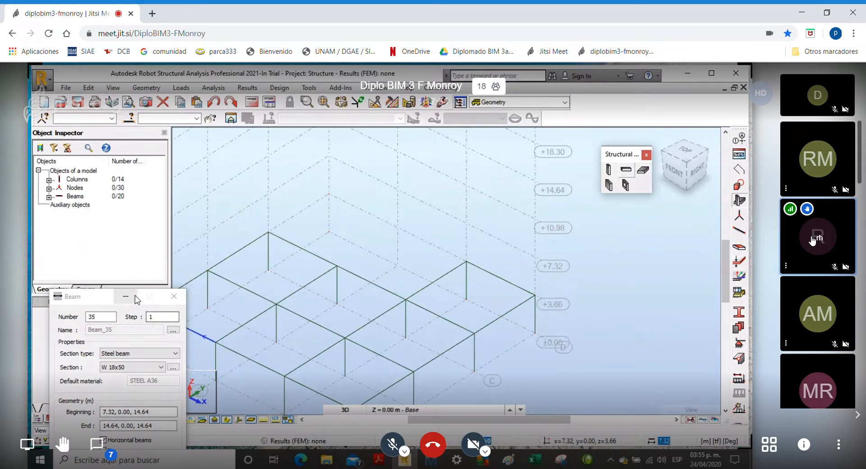
# Close the Beam dialog and, with node numbers displayed, delete the remaining loose nodes 49 and 50.
pyautogui.moveTo(103, 300); pyautogui.dragTo(104, 226)
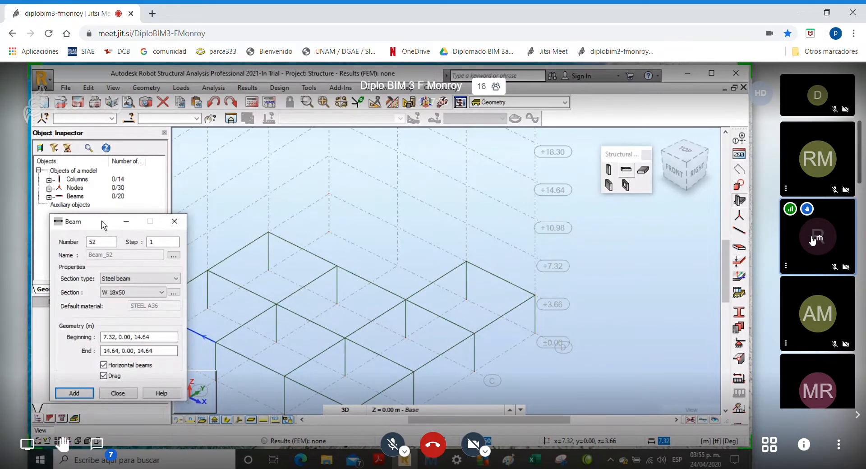
pyautogui.click(175, 221)
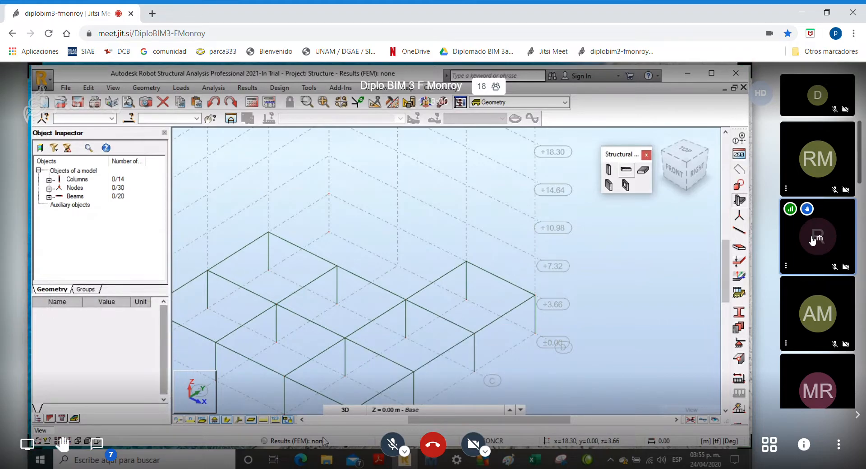
pyautogui.click(178, 420)
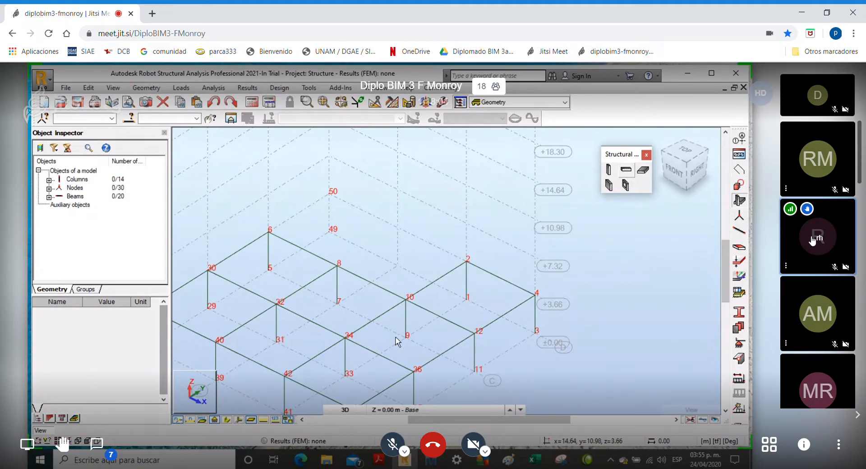
pyautogui.moveTo(317, 169); pyautogui.dragTo(359, 243)
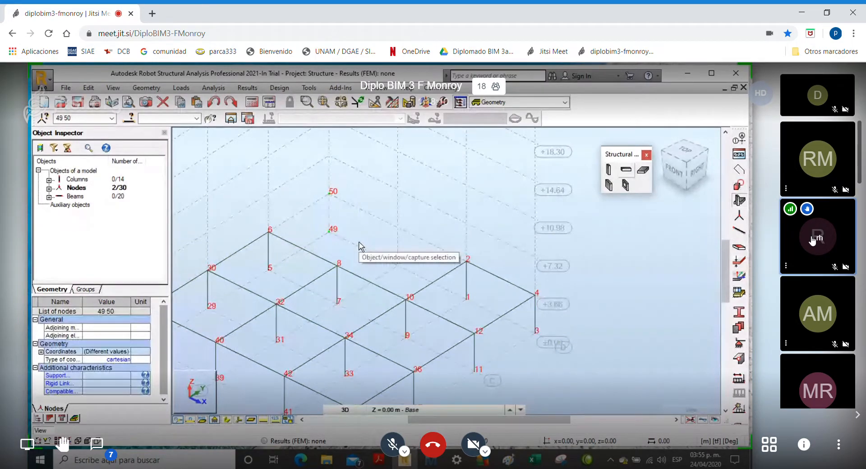
pyautogui.press('Delete')
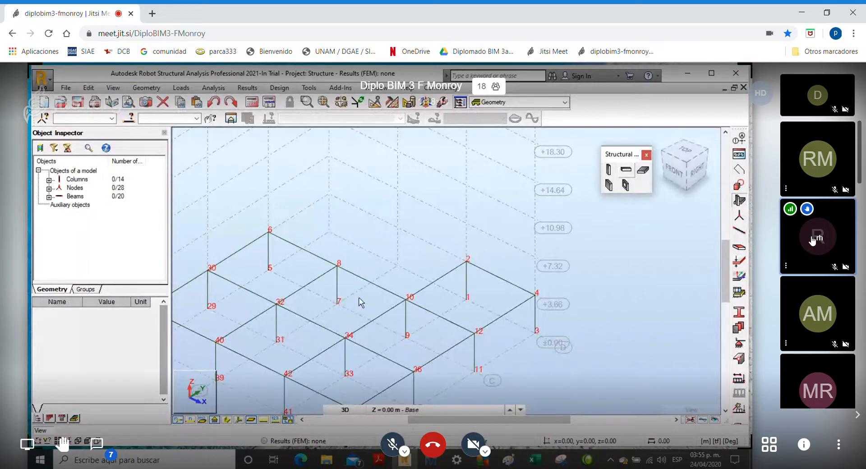
# Assign Fixed nodal supports to all column base nodes at the ±0.00 level and close the Supports dialog.
pyautogui.moveTo(360, 302); pyautogui.dragTo(422, 222, button='middle')
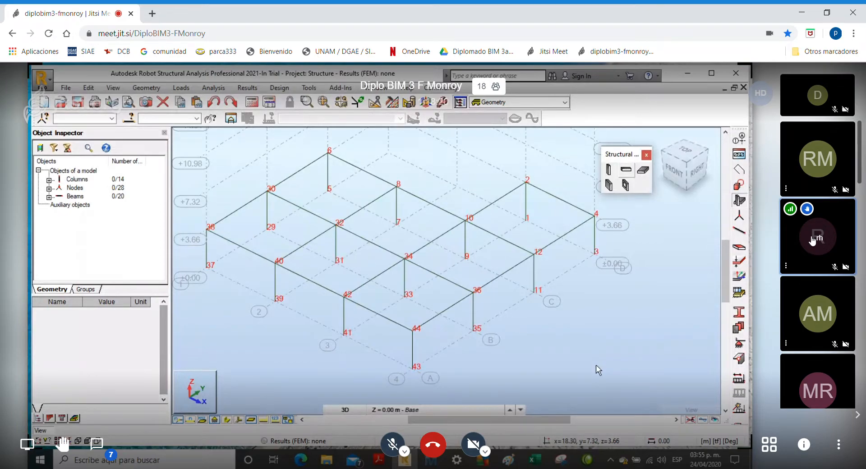
pyautogui.rightClick(591, 351)
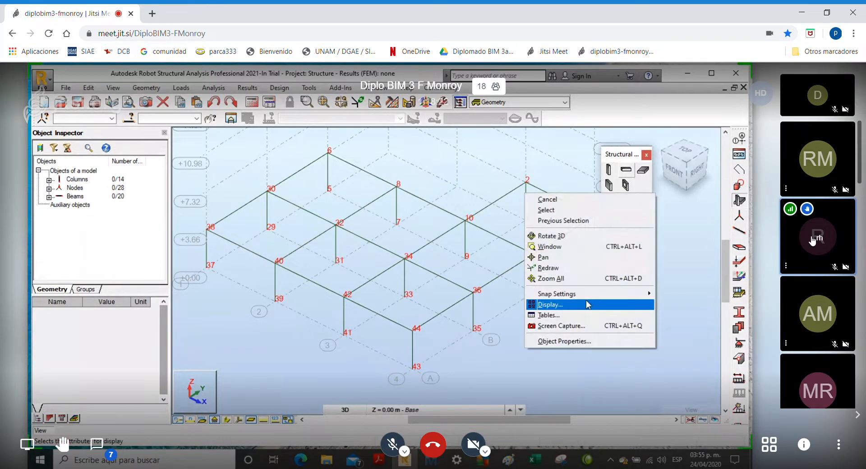
pyautogui.click(552, 235)
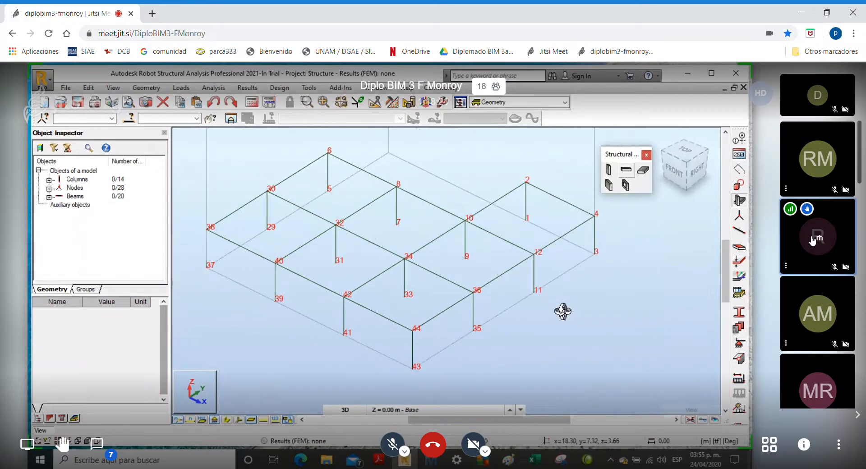
pyautogui.moveTo(563, 311); pyautogui.dragTo(563, 284)
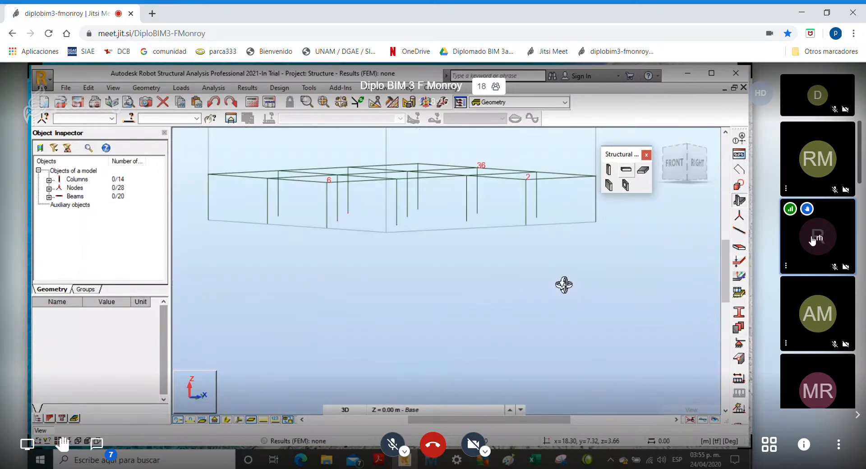
pyautogui.rightClick(515, 295)
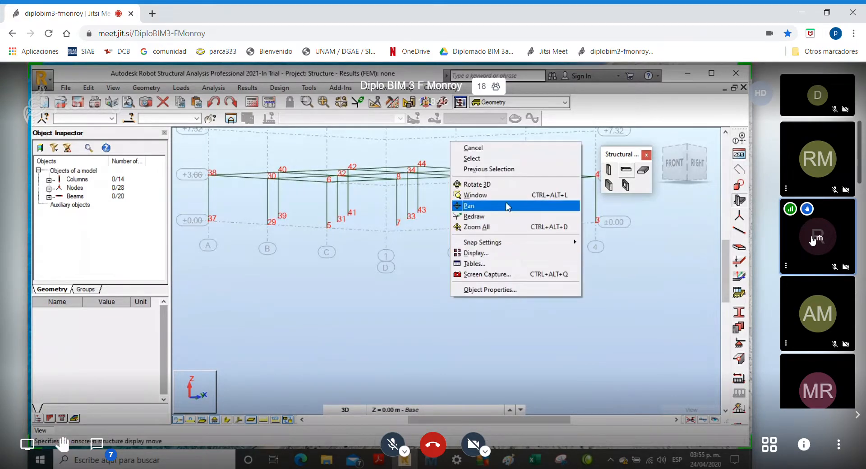
pyautogui.click(480, 159)
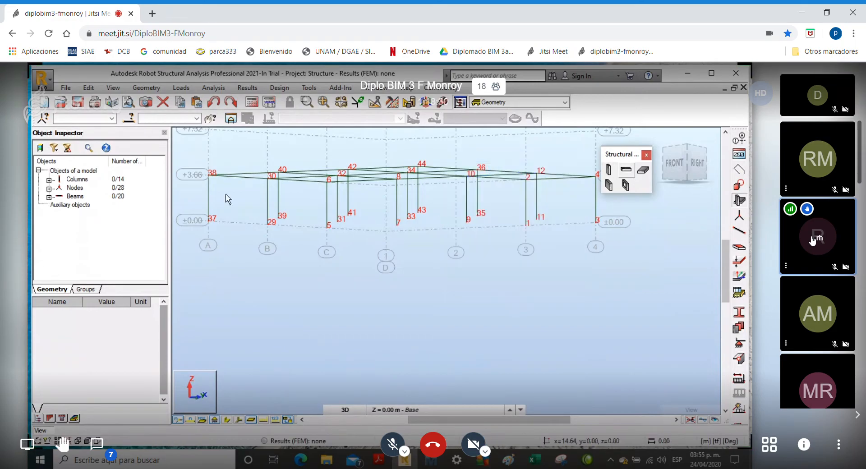
pyautogui.moveTo(190, 194); pyautogui.dragTo(601, 288)
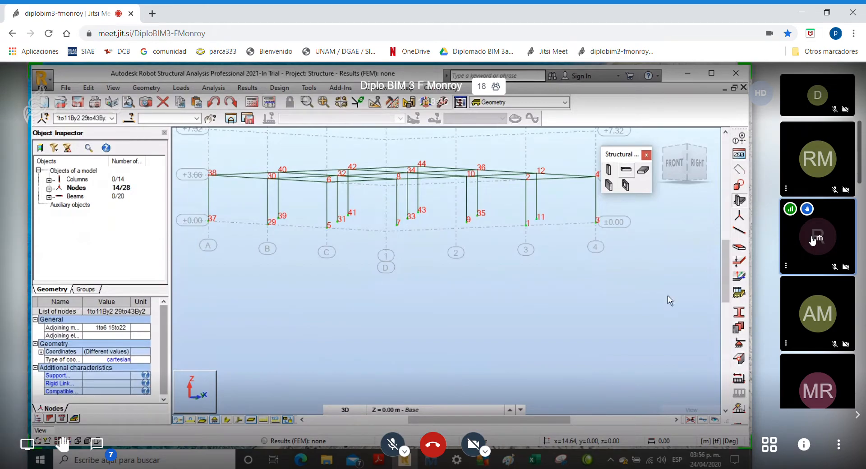
pyautogui.click(740, 344)
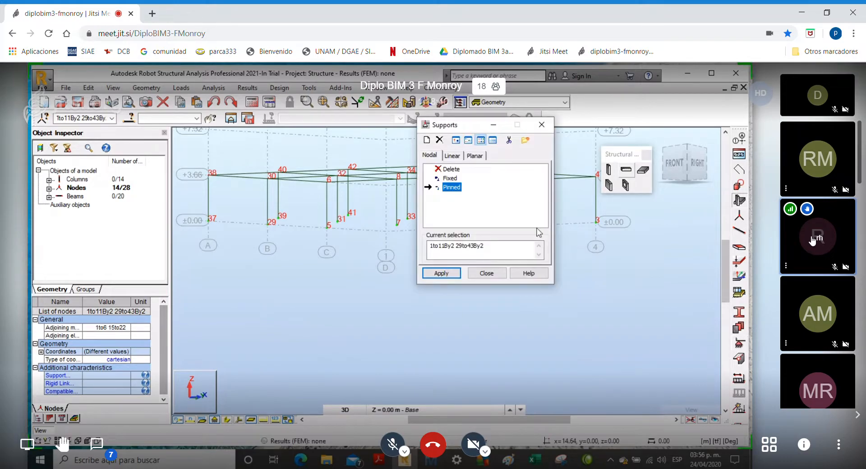
pyautogui.click(451, 179)
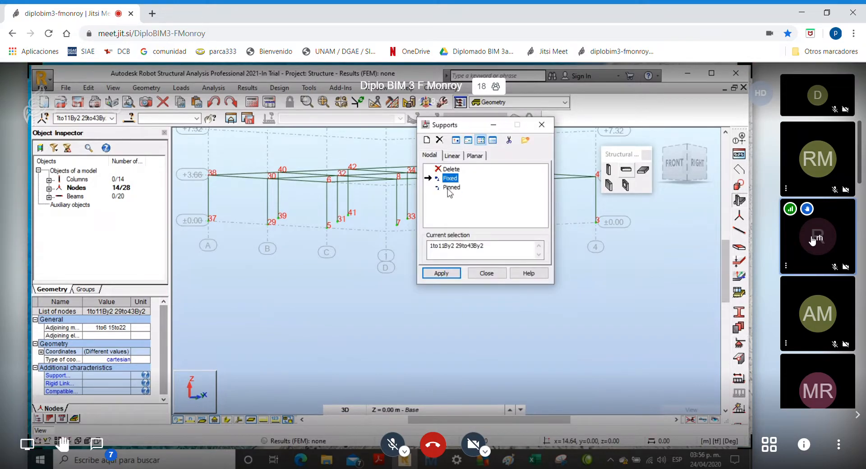
pyautogui.click(449, 276)
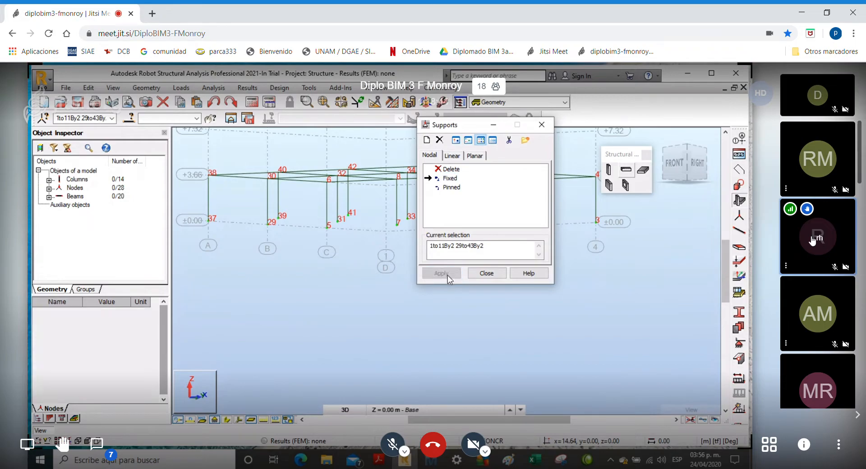
pyautogui.click(485, 273)
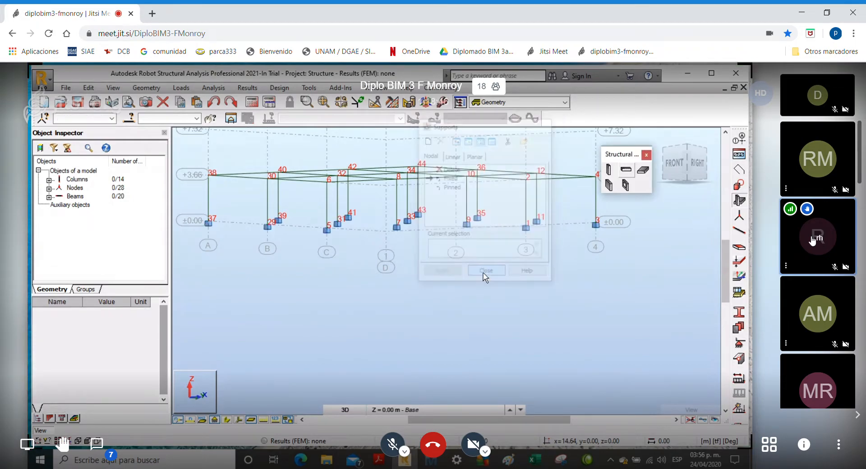
# Display the section shapes of the columns and beams in an angled 3D view and inspect the frame close up.
pyautogui.click(662, 141)
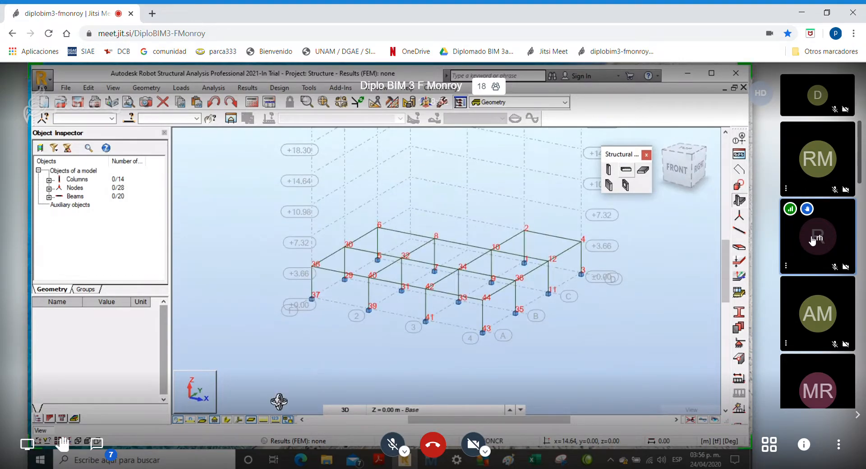
pyautogui.click(227, 420)
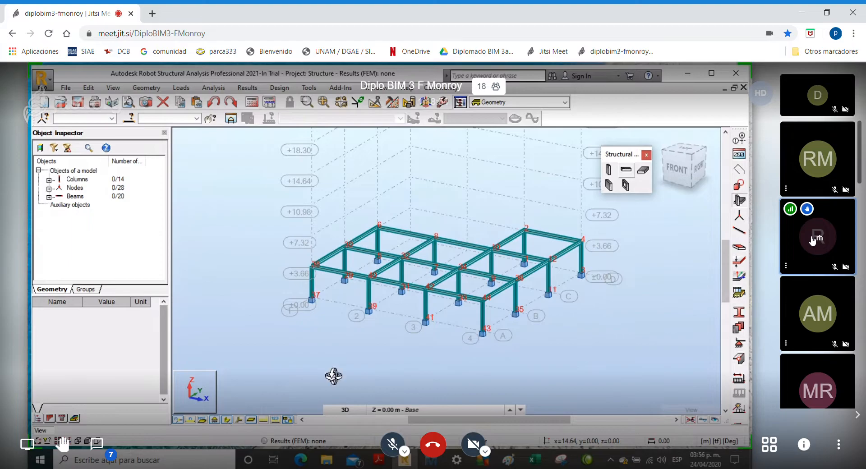
pyautogui.scroll(3, 375, 326)
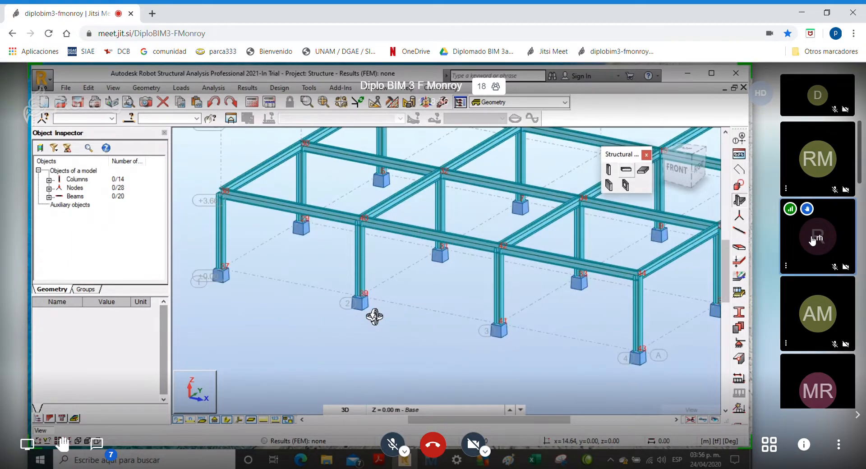
# Rotate the section of the corner column at grid A-4 by applying a Gamma angle of 90°.
pyautogui.scroll(2, 419, 321)
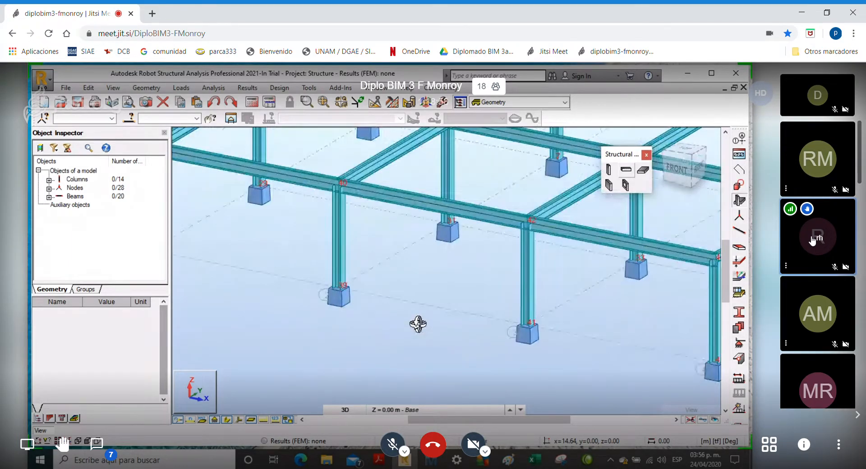
pyautogui.scroll(-2, 419, 324)
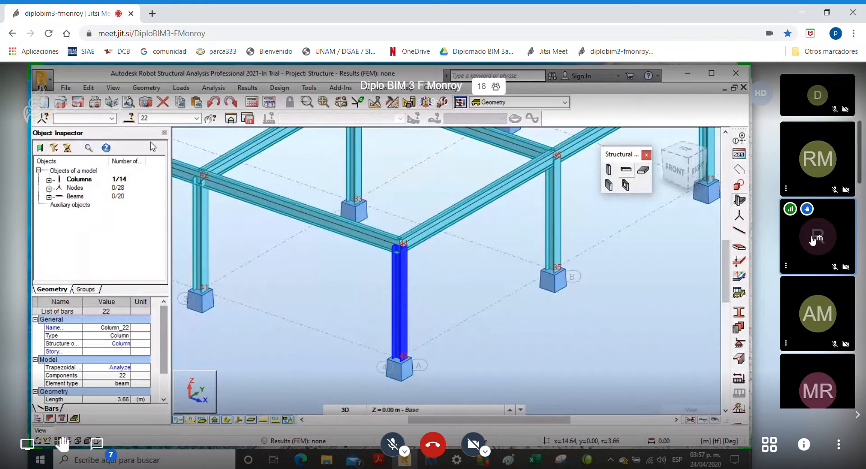
pyautogui.click(147, 88)
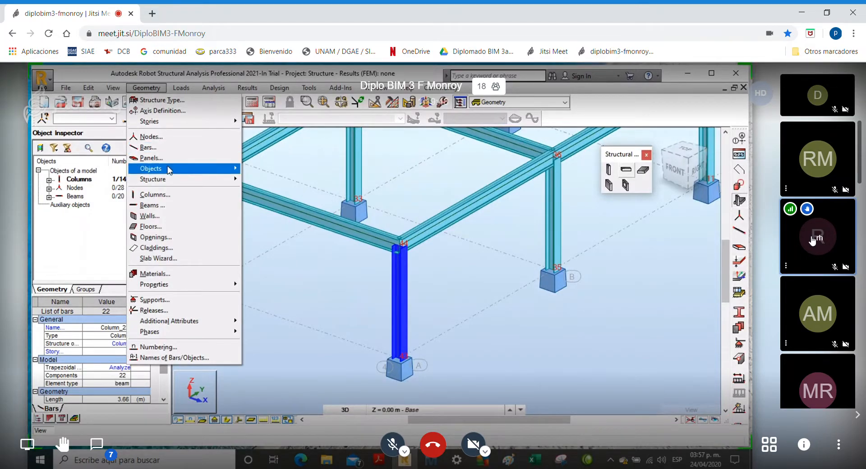
pyautogui.moveTo(169, 169)
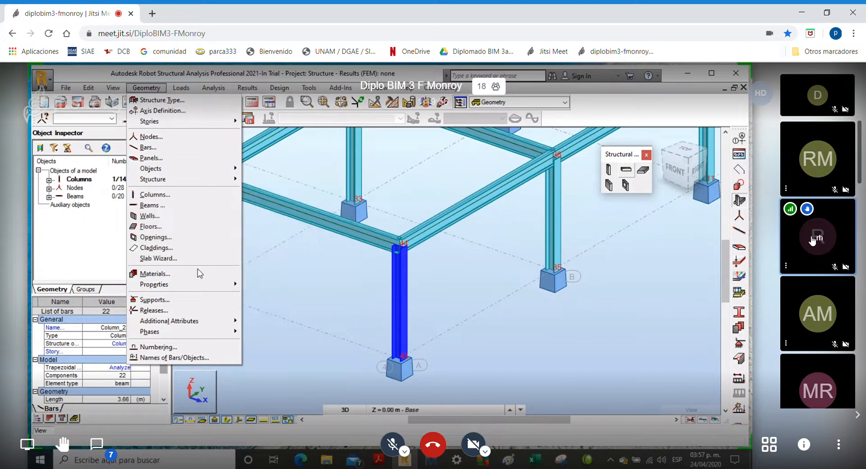
pyautogui.moveTo(199, 324)
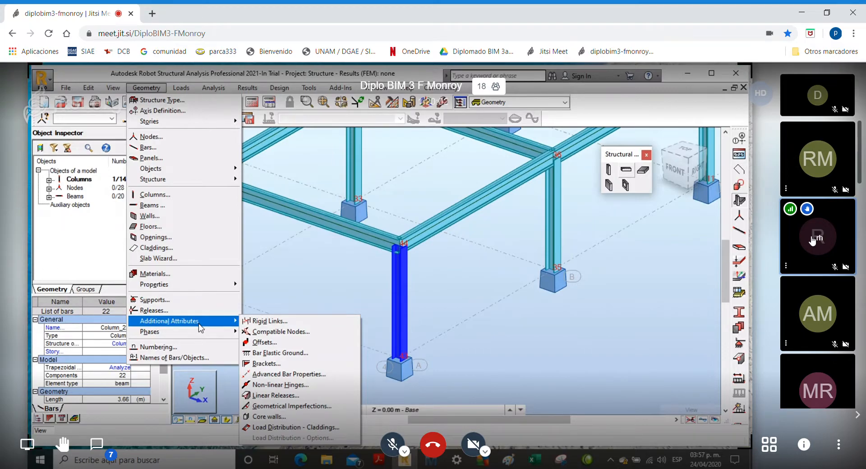
pyautogui.moveTo(202, 290)
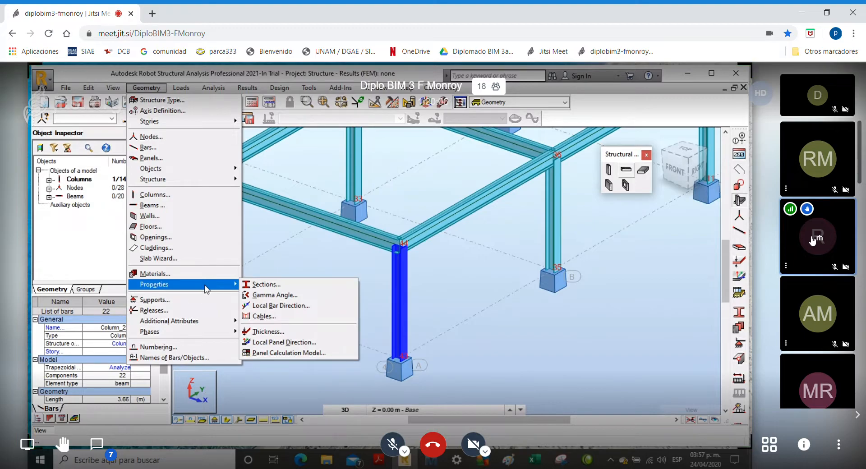
pyautogui.click(294, 296)
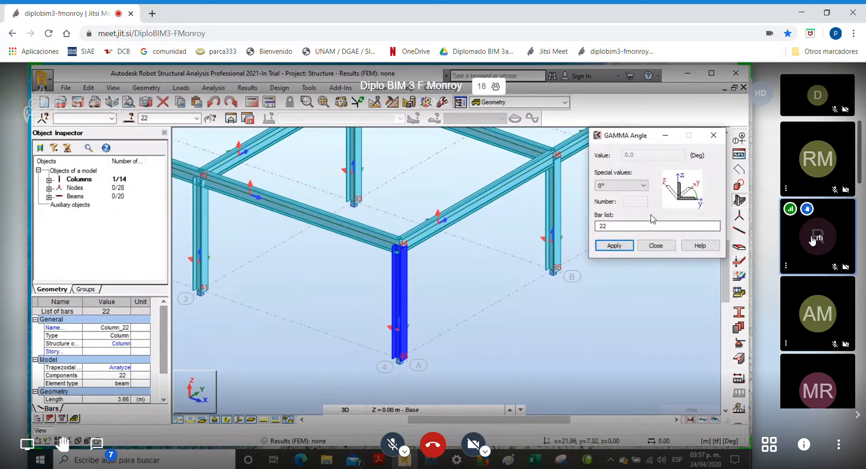
pyautogui.moveTo(632, 142); pyautogui.dragTo(625, 137)
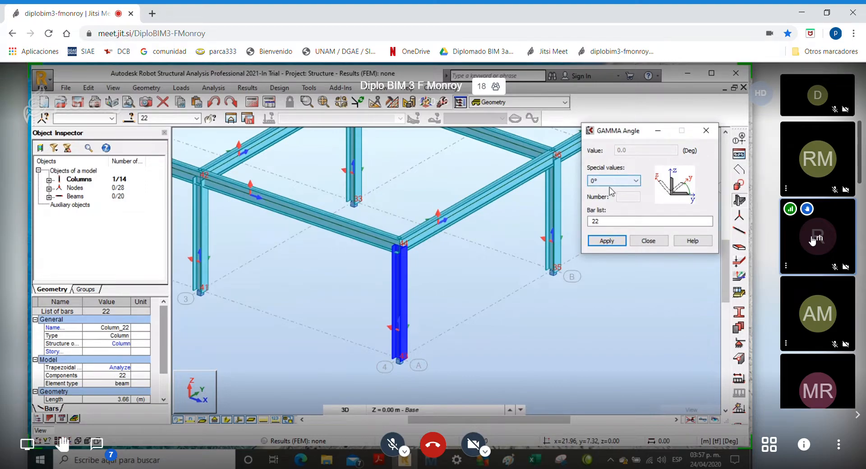
pyautogui.click(636, 182)
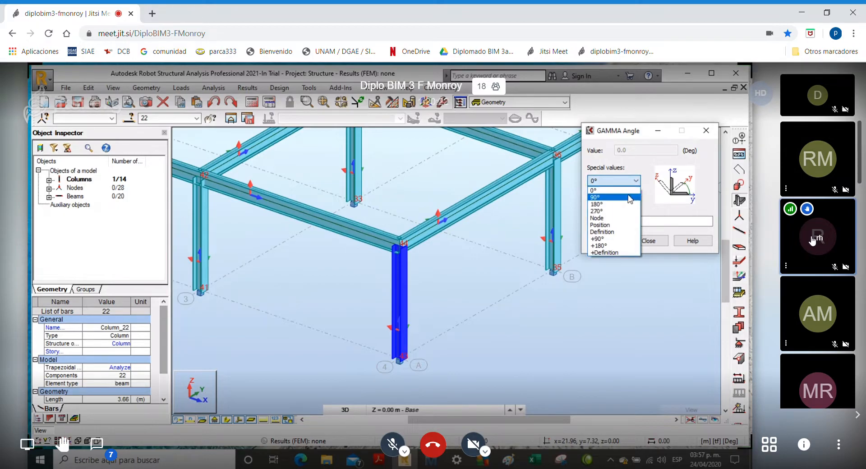
pyautogui.click(630, 197)
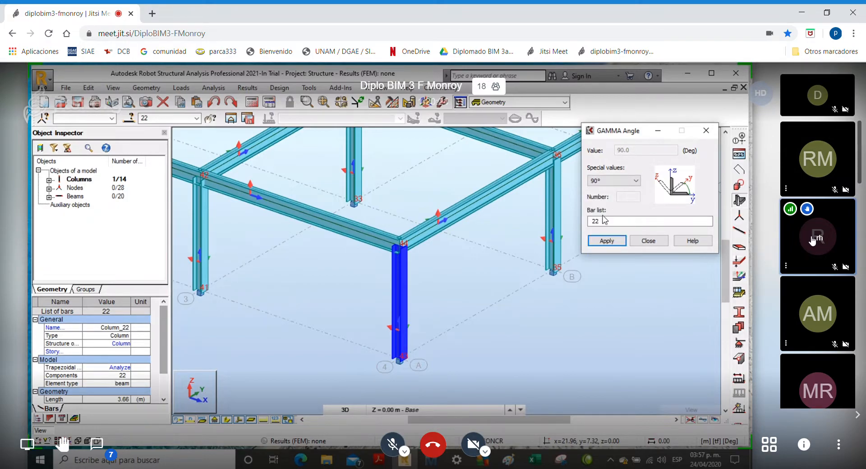
pyautogui.click(608, 241)
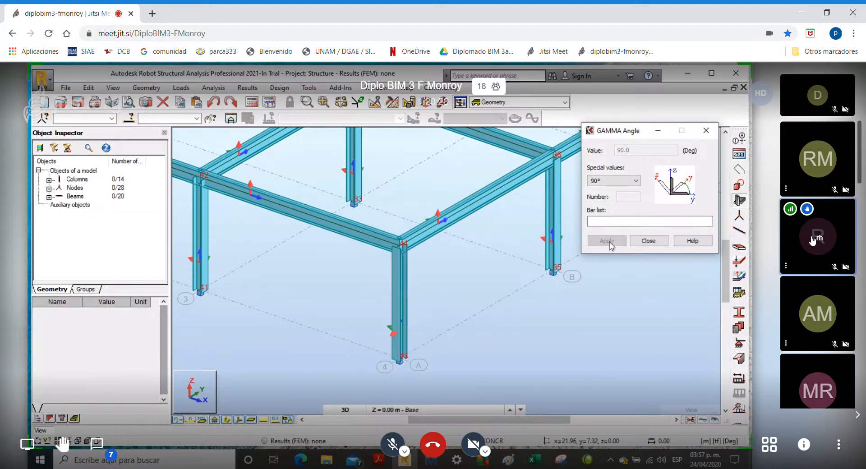
# Inspect the rotated column's joint with the beams, undo the rotation and close the GAMMA Angle dialog.
pyautogui.scroll(2, 404, 287)
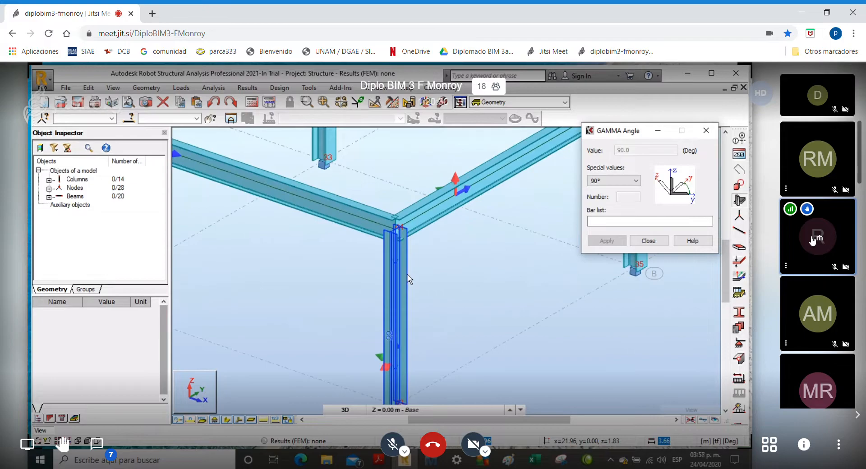
pyautogui.scroll(1, 407, 275)
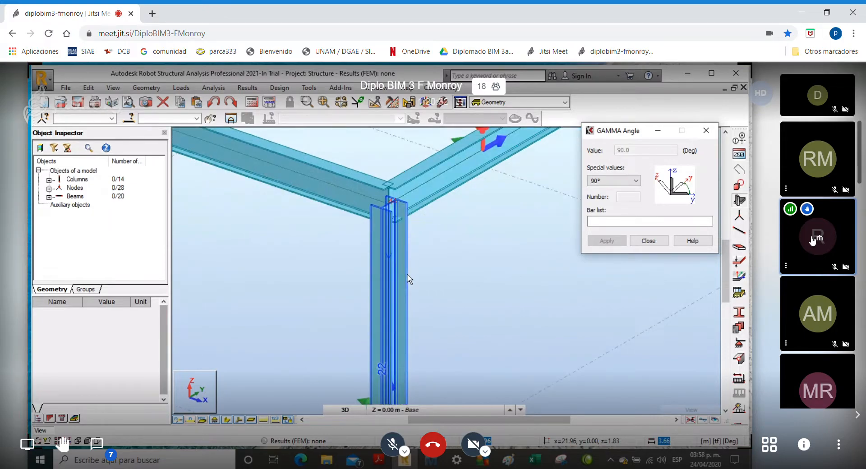
pyautogui.scroll(-2, 407, 275)
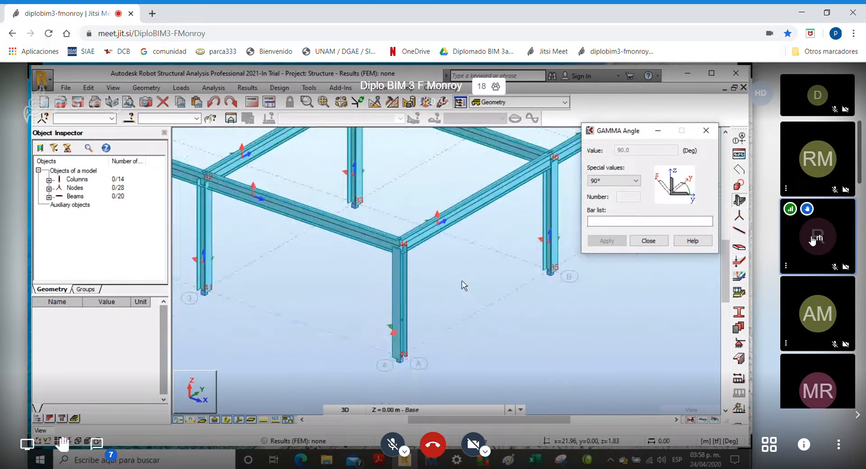
pyautogui.click(215, 104)
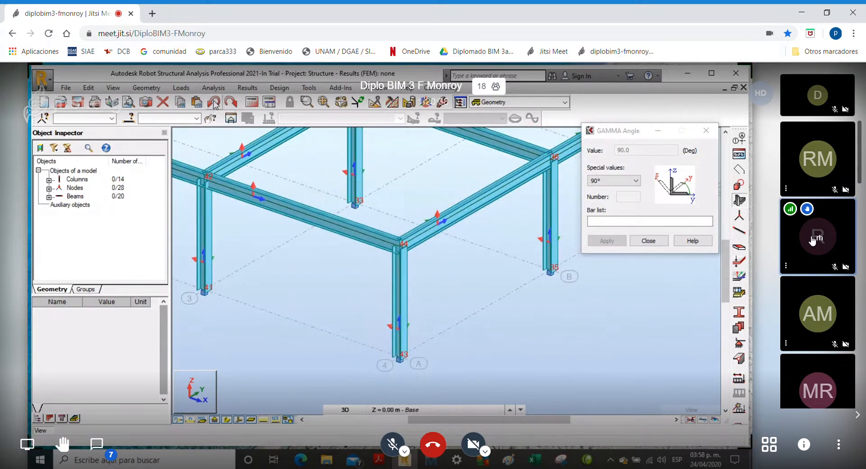
pyautogui.moveTo(622, 134); pyautogui.dragTo(622, 157)
pyautogui.click(705, 153)
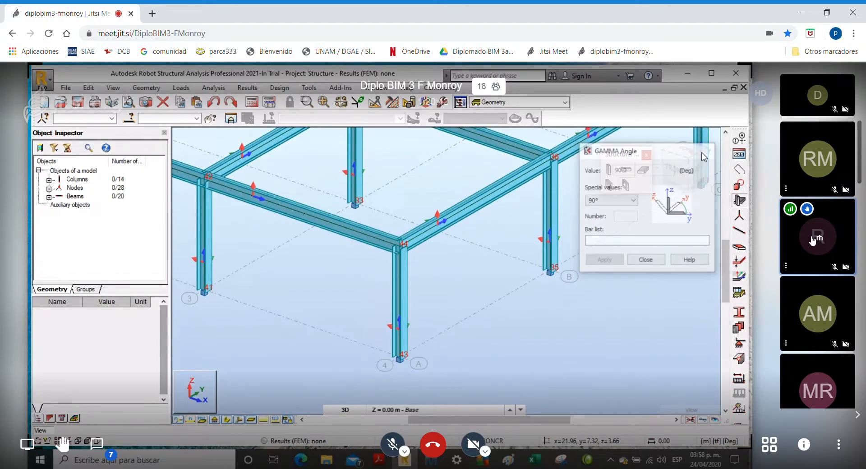
pyautogui.click(369, 137)
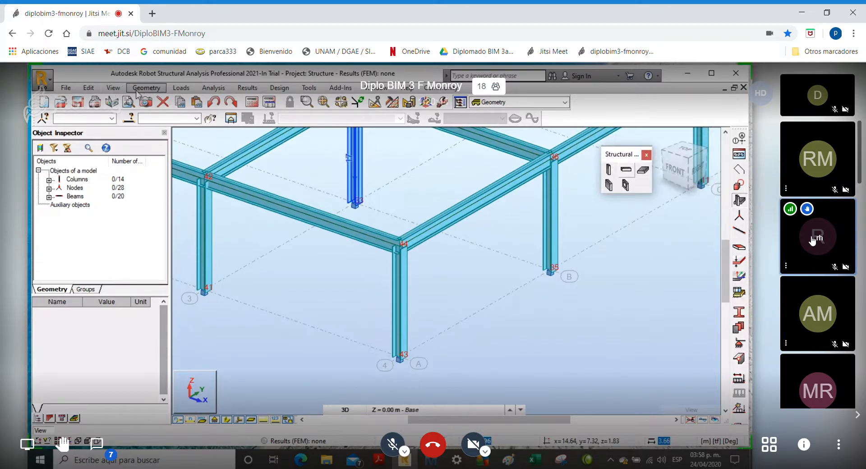
pyautogui.click(90, 88)
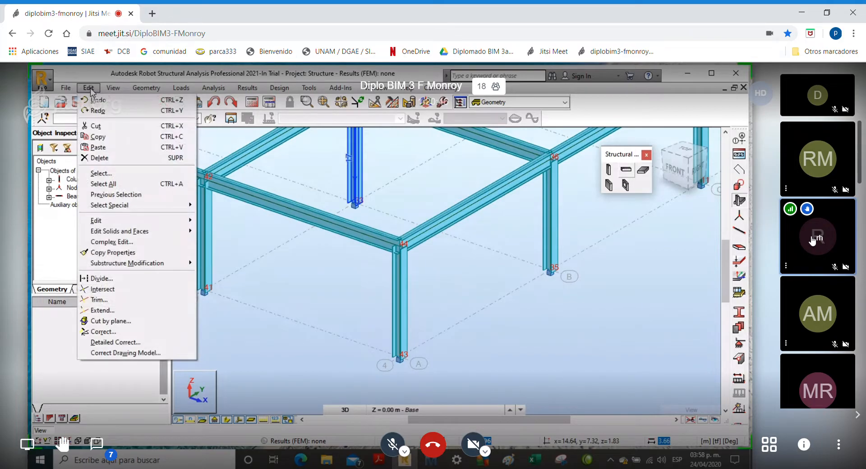
pyautogui.click(90, 89)
pyautogui.click(131, 88)
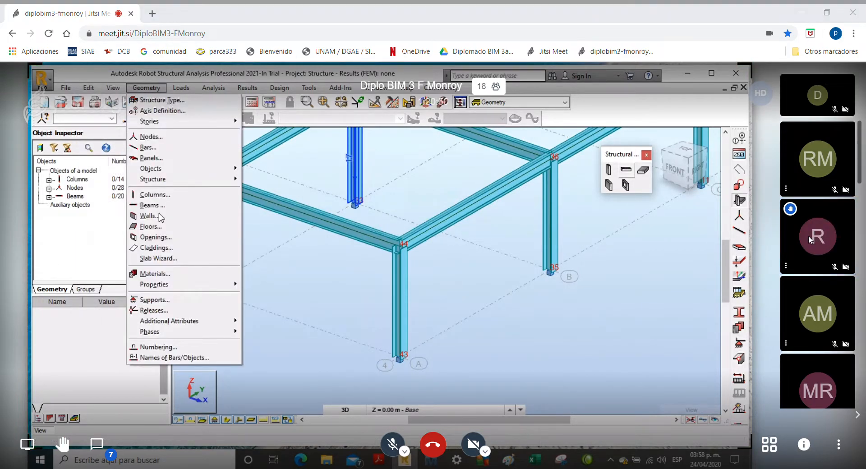
pyautogui.moveTo(168, 283)
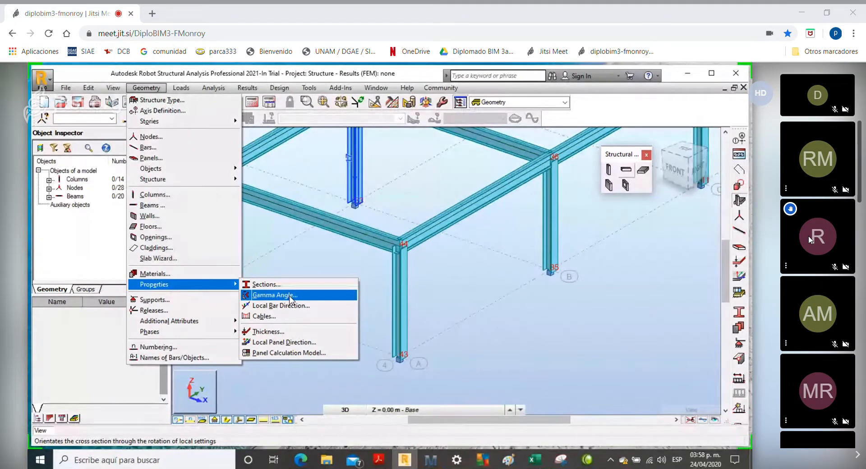
pyautogui.click(638, 283)
# In a rotated, near-elevation 3D view, select all column base nodes at the ±0.00 level and open the Supports dialog.
pyautogui.scroll(-6, 637, 282)
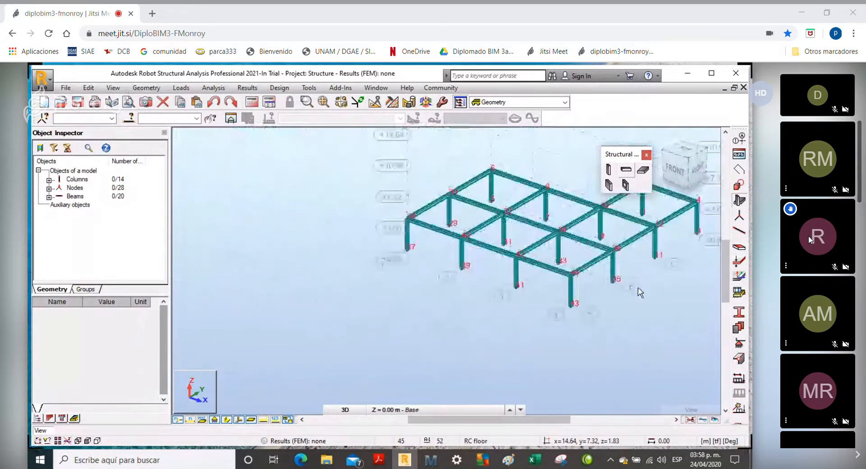
pyautogui.moveTo(639, 289); pyautogui.dragTo(573, 314, button='middle')
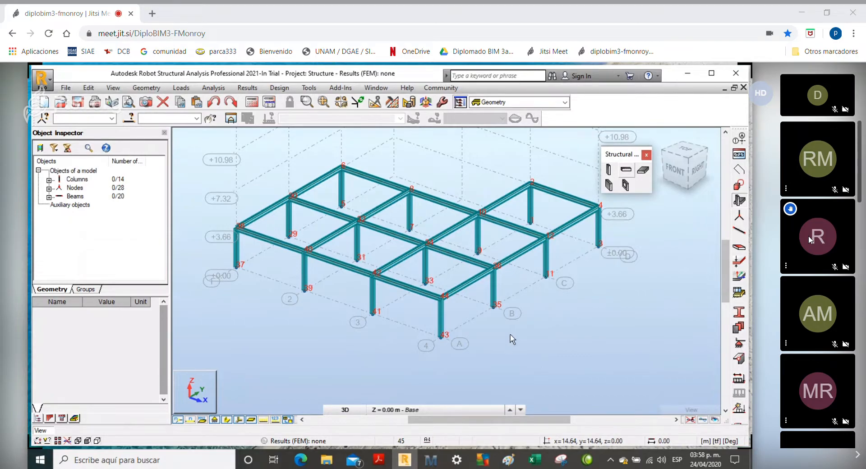
pyautogui.scroll(1, 510, 335)
pyautogui.moveTo(511, 334); pyautogui.dragTo(508, 358, button='middle')
pyautogui.scroll(-1, 510, 357)
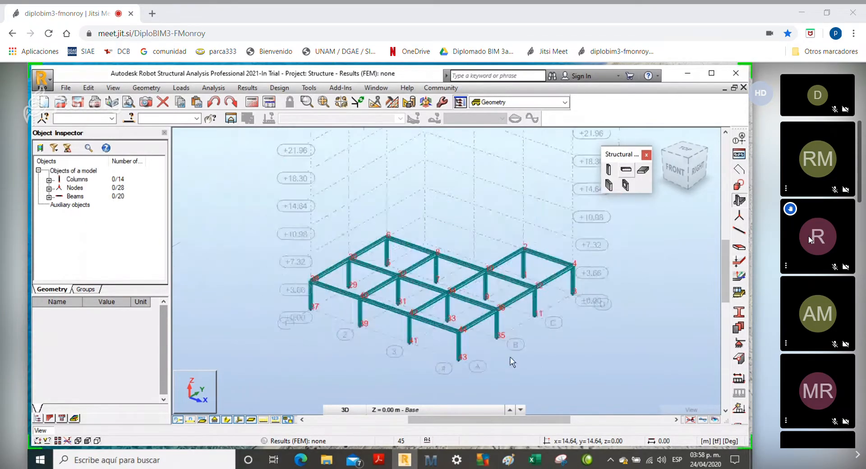
pyautogui.scroll(2, 511, 356)
pyautogui.rightClick(511, 357)
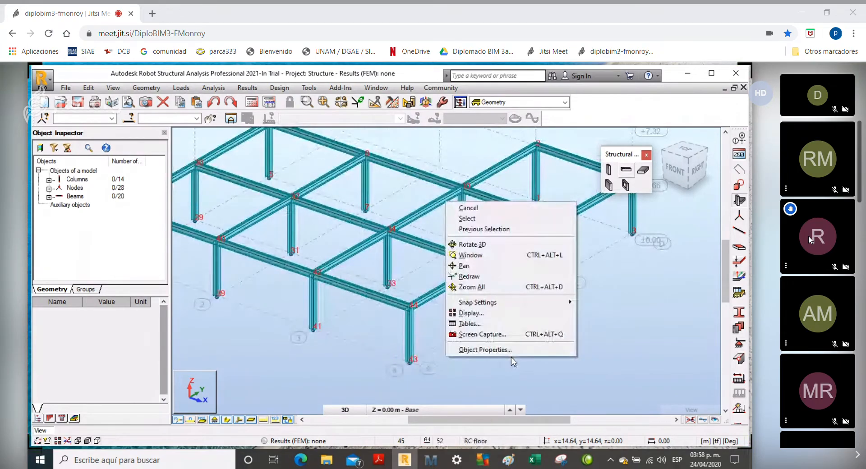
pyautogui.click(472, 244)
pyautogui.moveTo(520, 350)
pyautogui.mouseDown()
pyautogui.moveTo(516, 312)
pyautogui.moveTo(517, 331)
pyautogui.moveTo(401, 286)
pyautogui.moveTo(410, 303)
pyautogui.mouseUp()
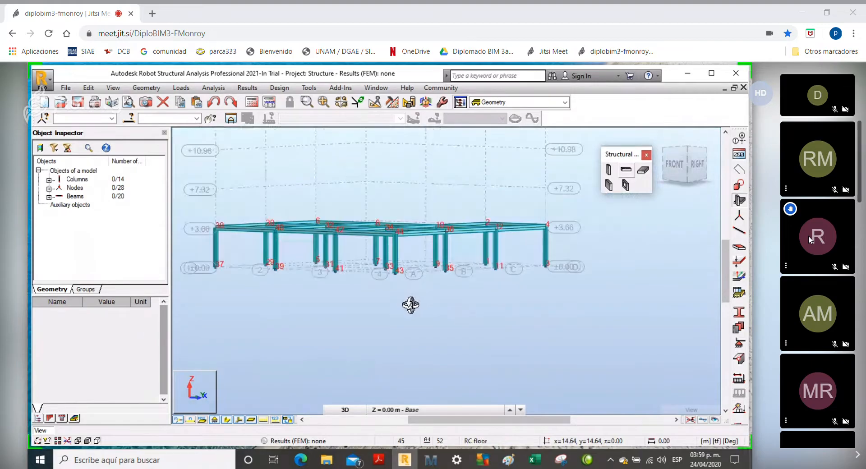
pyautogui.rightClick(258, 313)
pyautogui.click(234, 178)
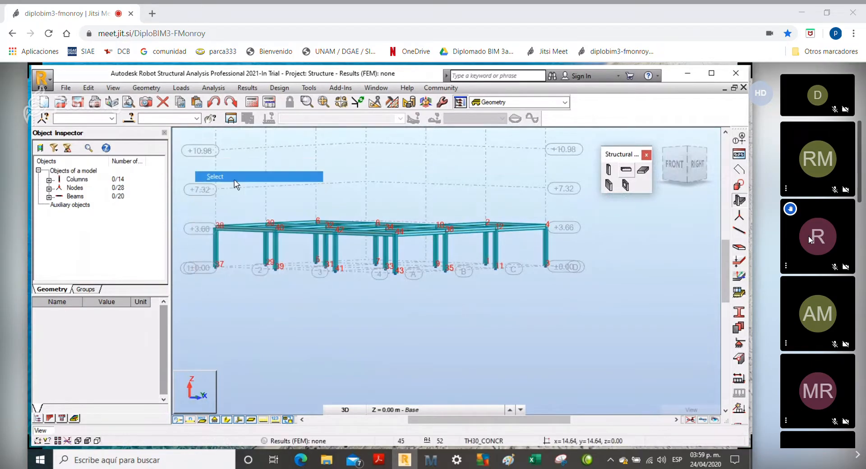
pyautogui.moveTo(195, 244); pyautogui.dragTo(575, 319)
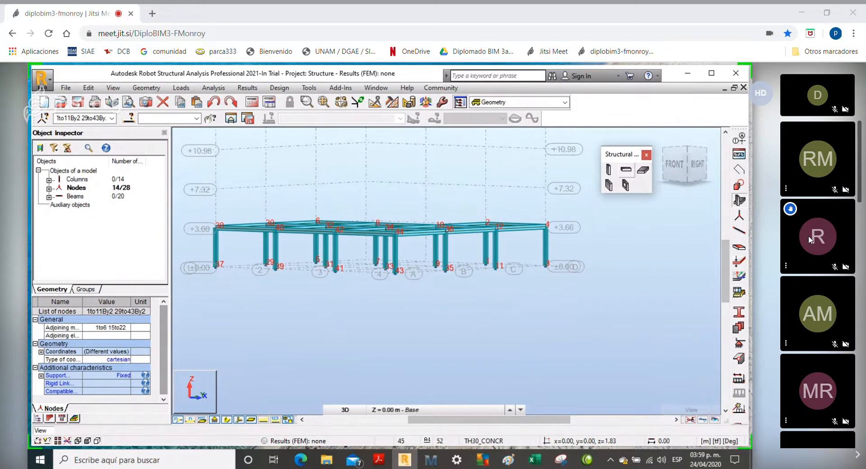
pyautogui.click(739, 345)
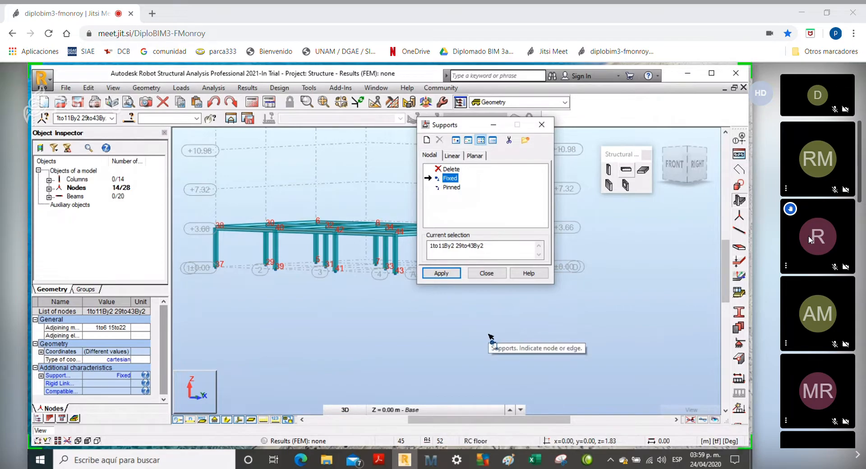
# Switch to the Sesion 18 abril drawing in Paint, erase the stray red mark below the 3D frame image and ready a black pencil.
pyautogui.click(510, 461)
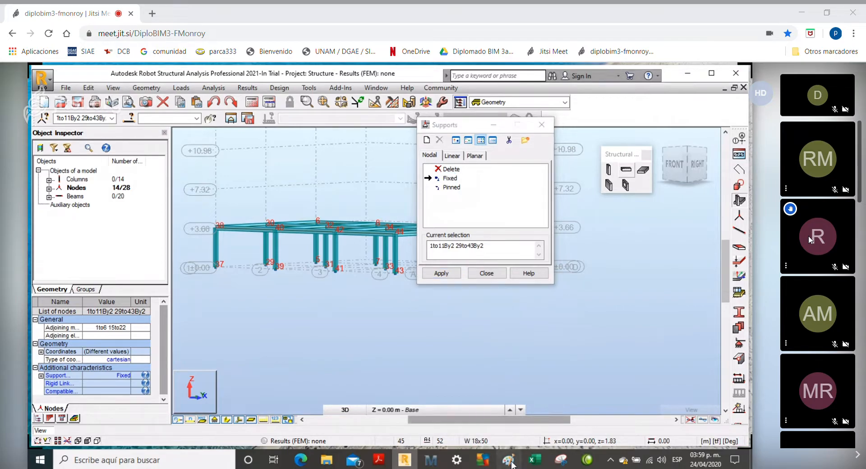
pyautogui.scroll(6, 281, 264)
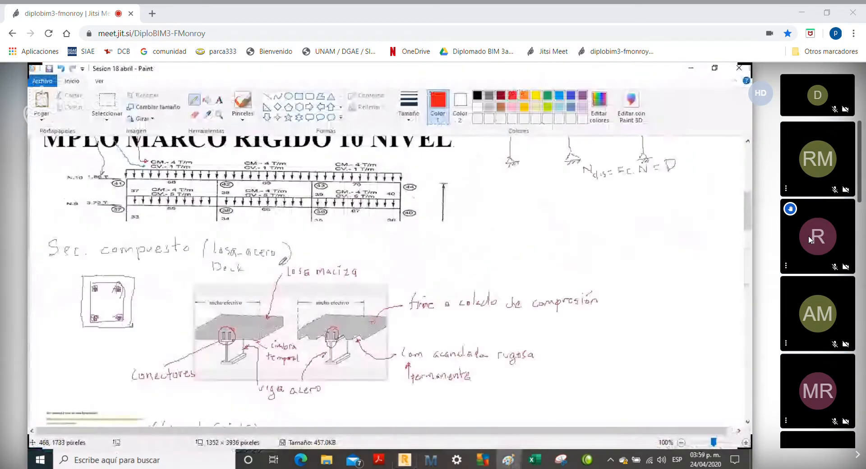
pyautogui.scroll(5, 283, 261)
pyautogui.scroll(8, 283, 261)
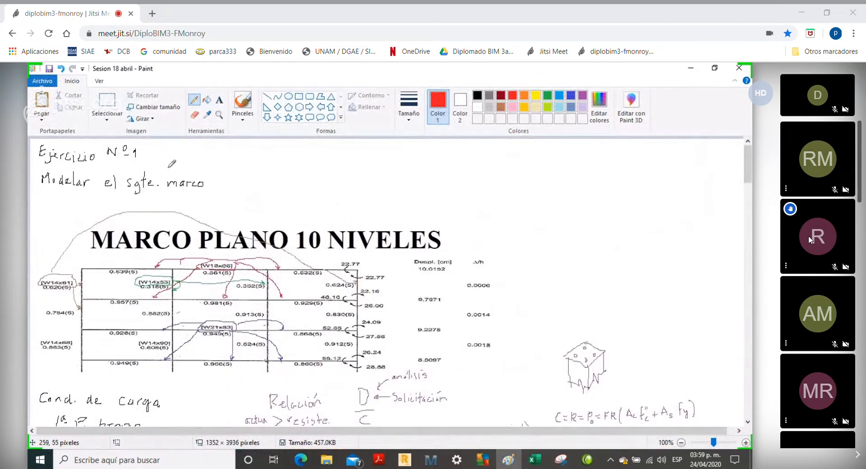
pyautogui.scroll(-20, 198, 183)
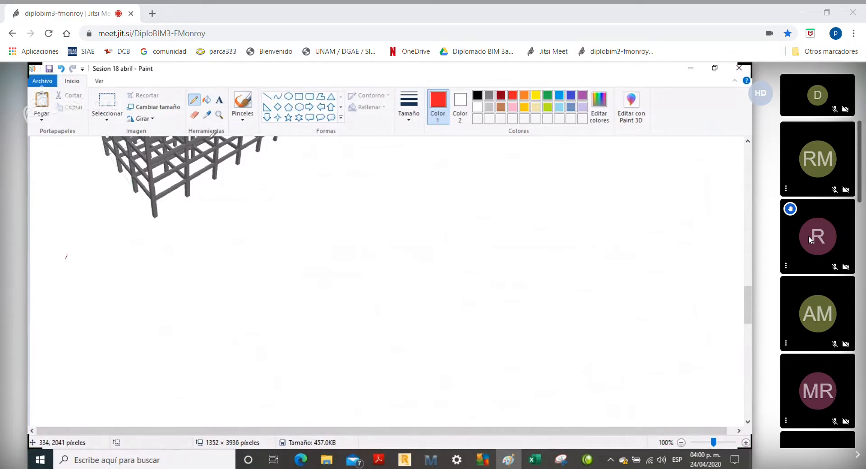
pyautogui.click(195, 115)
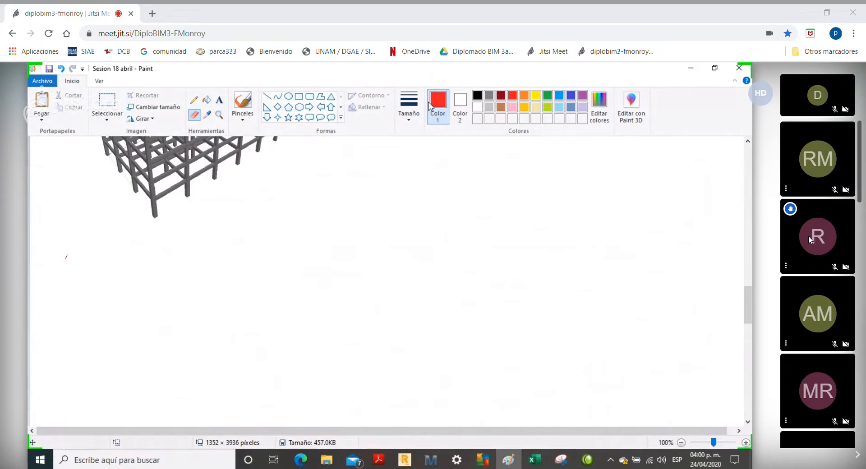
pyautogui.click(478, 95)
pyautogui.moveTo(69, 259); pyautogui.dragTo(65, 262)
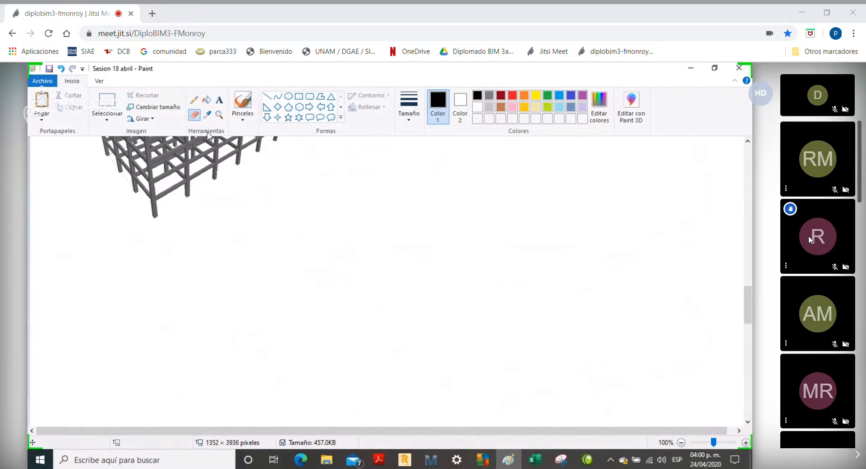
pyautogui.click(195, 100)
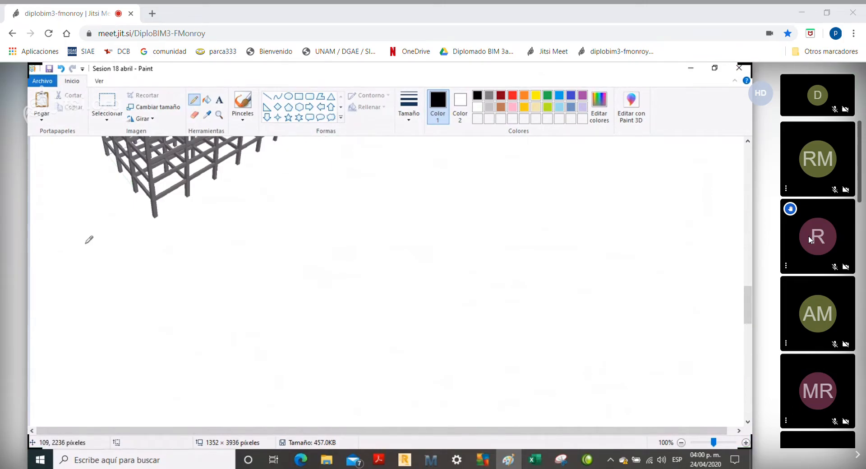
# Below the 3D frame, handwrite the exercise 1 delivery date (lunes 3 mayo) and deliverables: Robot report, rtd file, Excel or Pdf force checks, Peso propio.
pyautogui.moveTo(58, 246); pyautogui.dragTo(141, 244)
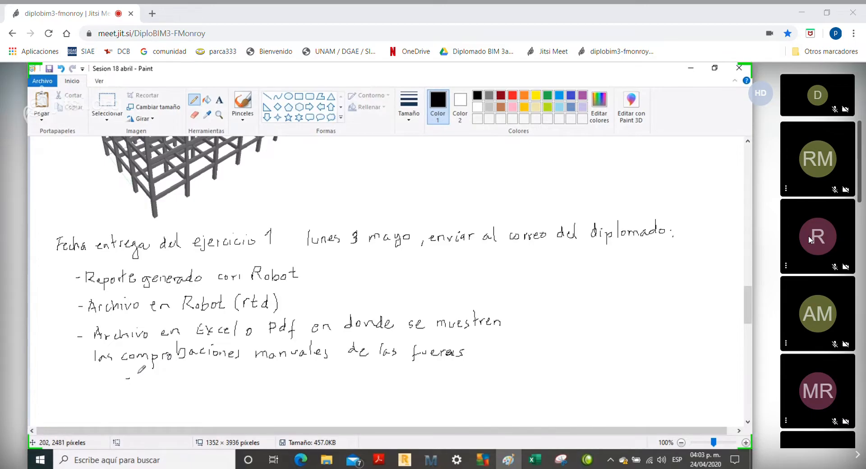
pyautogui.moveTo(159, 379)
pyautogui.mouseDown()
pyautogui.moveTo(155, 385)
pyautogui.moveTo(216, 377)
pyautogui.mouseUp()
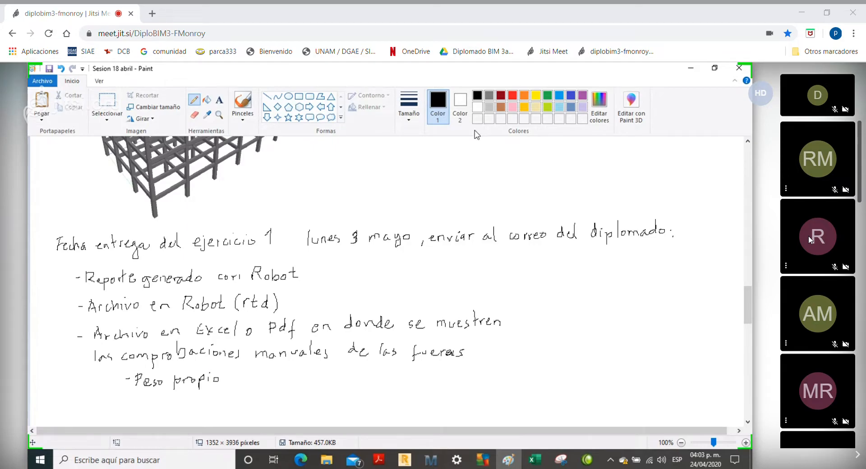
# Copy the four-item list under "Cond. de carga" and paste it below the manual checks note, over the "Peso propio" line.
pyautogui.scroll(10, 260, 280)
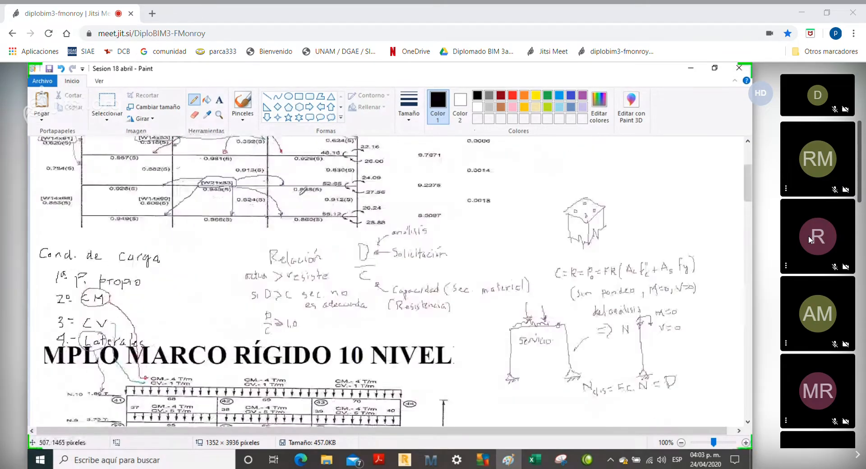
pyautogui.scroll(-6, 303, 193)
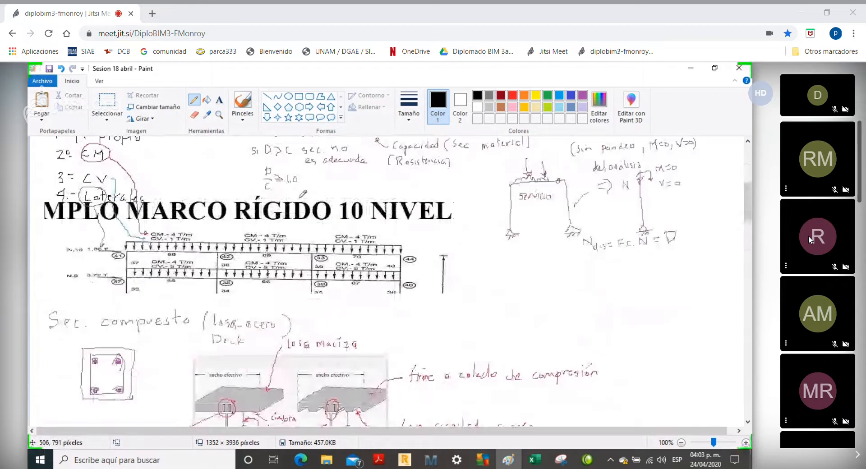
pyautogui.scroll(3, 303, 193)
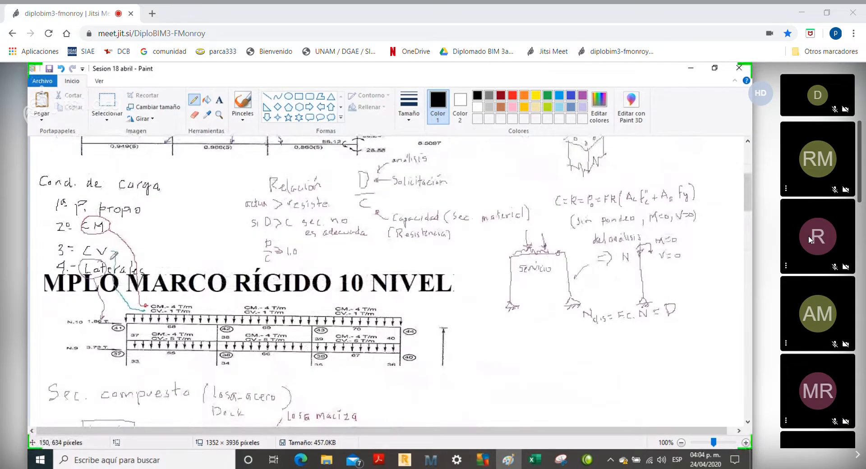
pyautogui.click(111, 103)
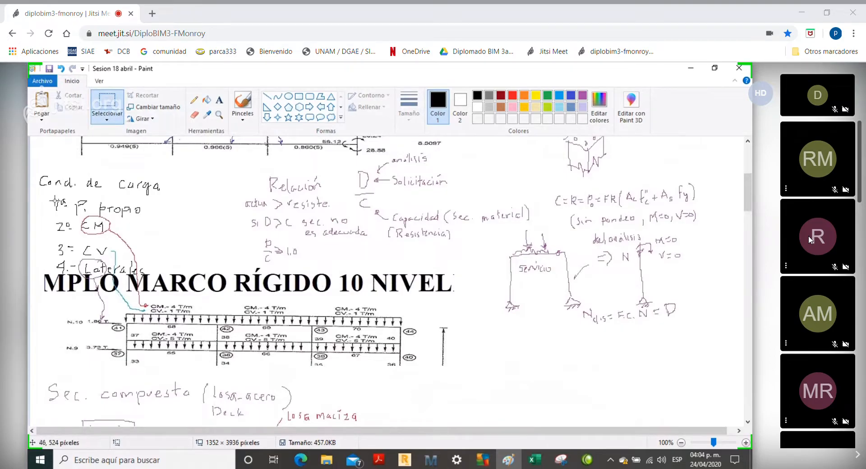
pyautogui.moveTo(125, 276); pyautogui.dragTo(49, 194)
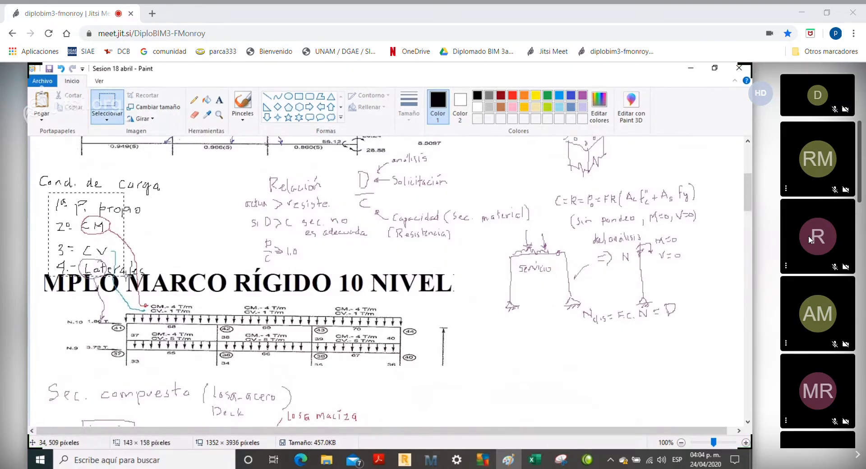
pyautogui.moveTo(125, 276); pyautogui.dragTo(162, 282)
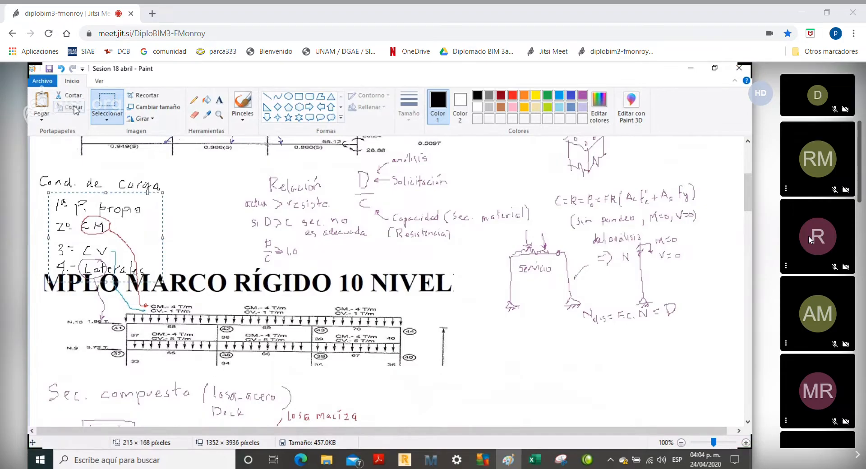
pyautogui.scroll(-15, 121, 162)
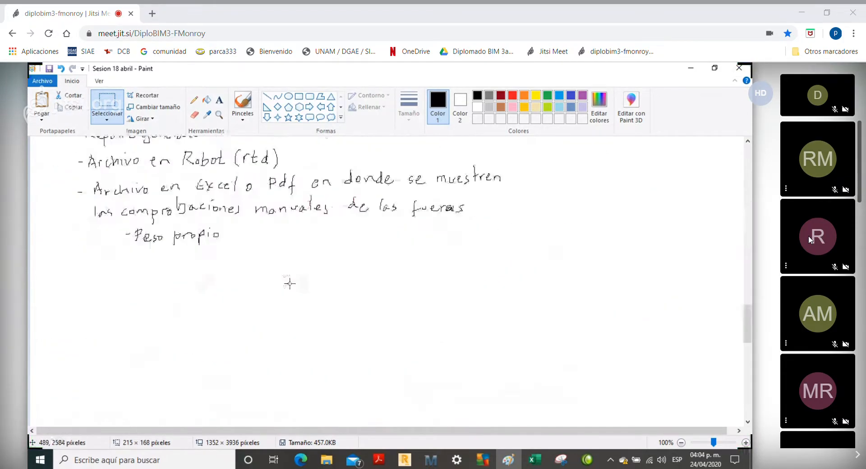
pyautogui.click(42, 102)
pyautogui.moveTo(73, 185)
pyautogui.mouseDown()
pyautogui.moveTo(174, 278)
pyautogui.moveTo(176, 299)
pyautogui.moveTo(175, 260)
pyautogui.mouseUp()
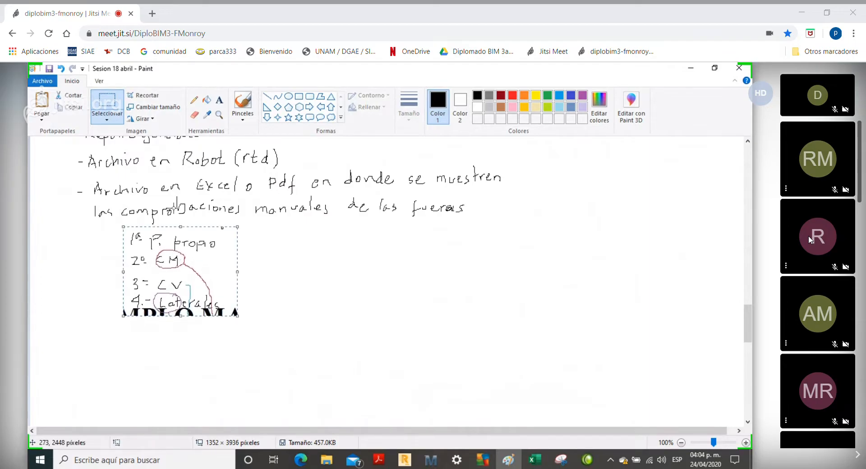
# Erase the circles, coloured arrows and cut-off title from the pasted load list and rewrite item 4 as "Laterales" in black.
pyautogui.click(195, 116)
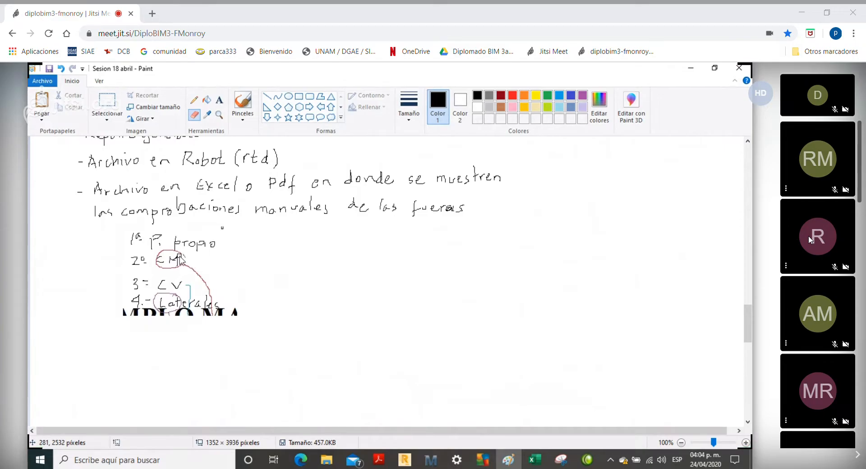
pyautogui.moveTo(161, 252)
pyautogui.mouseDown()
pyautogui.moveTo(157, 262)
pyautogui.moveTo(189, 268)
pyautogui.moveTo(205, 284)
pyautogui.mouseUp()
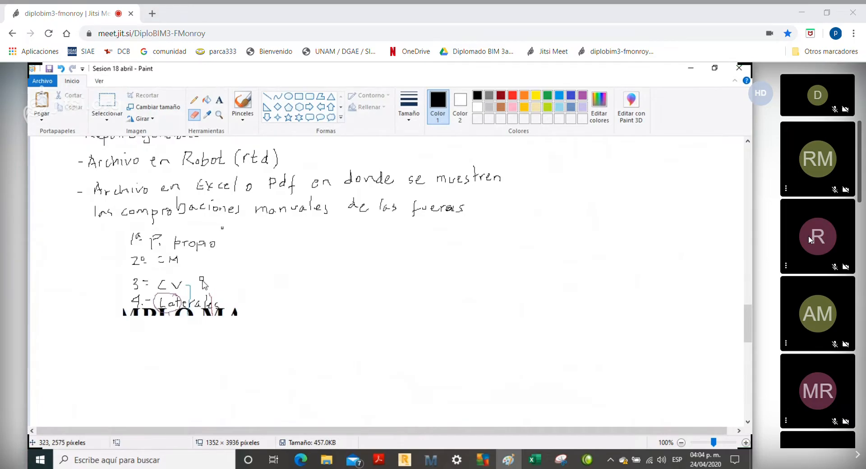
pyautogui.moveTo(191, 276)
pyautogui.mouseDown()
pyautogui.moveTo(193, 295)
pyautogui.moveTo(160, 296)
pyautogui.moveTo(148, 311)
pyautogui.moveTo(126, 313)
pyautogui.moveTo(179, 304)
pyautogui.moveTo(151, 322)
pyautogui.moveTo(170, 305)
pyautogui.moveTo(176, 314)
pyautogui.moveTo(208, 301)
pyautogui.moveTo(183, 316)
pyautogui.moveTo(201, 309)
pyautogui.moveTo(189, 288)
pyautogui.moveTo(208, 313)
pyautogui.moveTo(230, 313)
pyautogui.mouseUp()
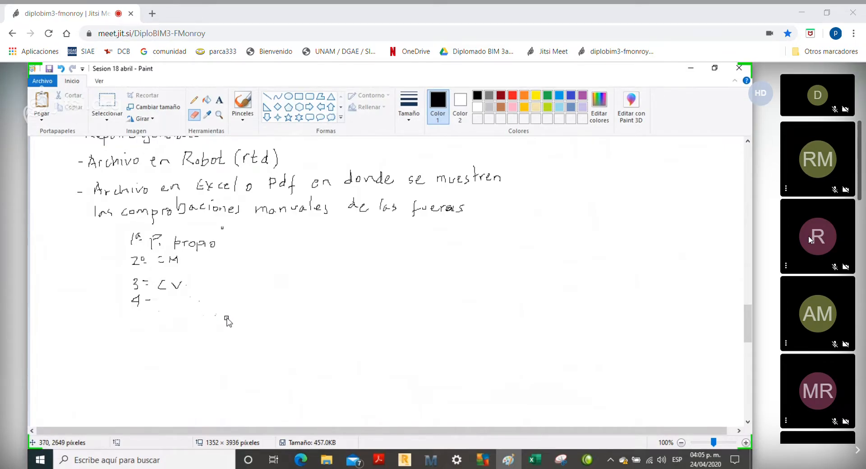
pyautogui.click(194, 100)
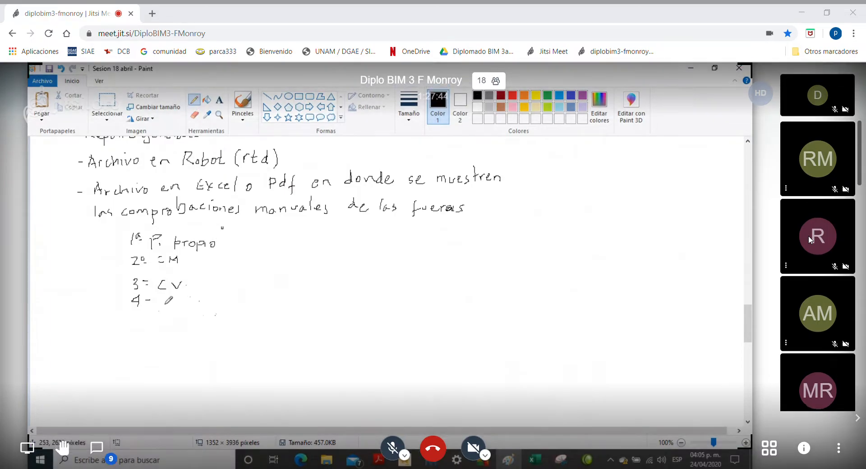
pyautogui.moveTo(161, 294)
pyautogui.mouseDown()
pyautogui.moveTo(167, 305)
pyautogui.moveTo(220, 301)
pyautogui.mouseUp()
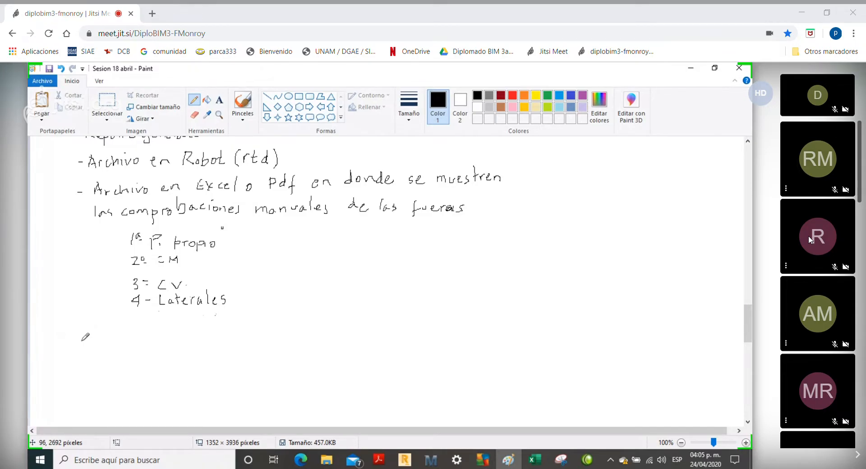
# Handwrite the line "Los archivos se deberán de llamar:" below the load list.
pyautogui.moveTo(49, 321)
pyautogui.mouseDown()
pyautogui.moveTo(57, 332)
pyautogui.moveTo(155, 331)
pyautogui.mouseUp()
pyautogui.click(123, 319)
pyautogui.moveTo(162, 328)
pyautogui.mouseDown()
pyautogui.moveTo(200, 319)
pyautogui.moveTo(221, 328)
pyautogui.moveTo(270, 326)
pyautogui.mouseUp()
pyautogui.moveTo(272, 327); pyautogui.dragTo(358, 326)
pyautogui.click(364, 325)
pyautogui.click(363, 331)
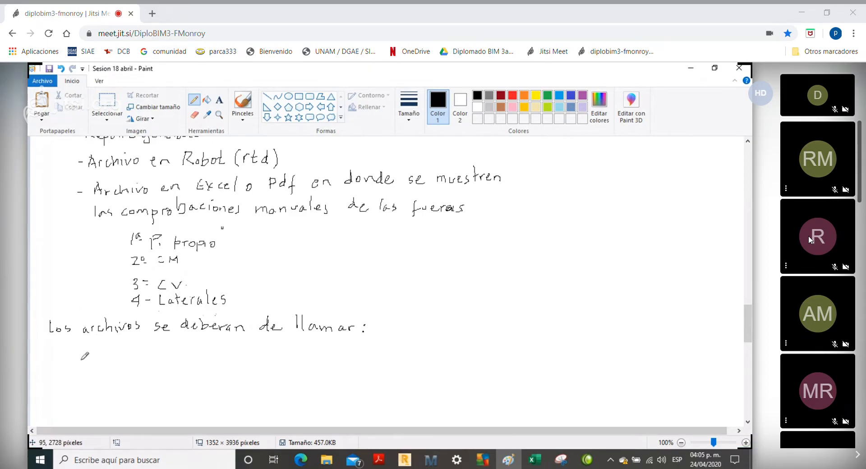
# Handwrite the file naming pattern "Nombre_apellido_ejercicio_1.extensión (rtd, pdf, etc)" below the naming sentence.
pyautogui.moveTo(83, 351)
pyautogui.mouseDown()
pyautogui.moveTo(79, 365)
pyautogui.moveTo(86, 356)
pyautogui.moveTo(94, 367)
pyautogui.moveTo(128, 367)
pyautogui.moveTo(155, 356)
pyautogui.moveTo(168, 367)
pyautogui.mouseUp()
pyautogui.moveTo(176, 357); pyautogui.dragTo(172, 365)
pyautogui.moveTo(177, 361); pyautogui.dragTo(180, 363)
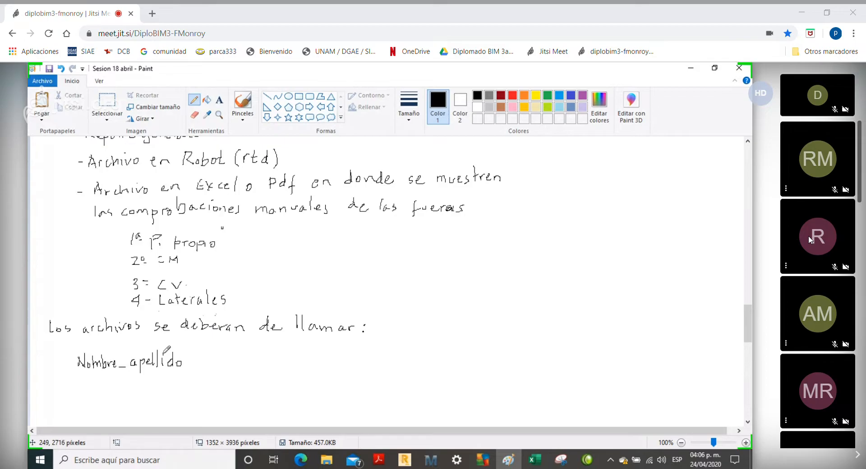
pyautogui.moveTo(186, 366); pyautogui.dragTo(193, 366)
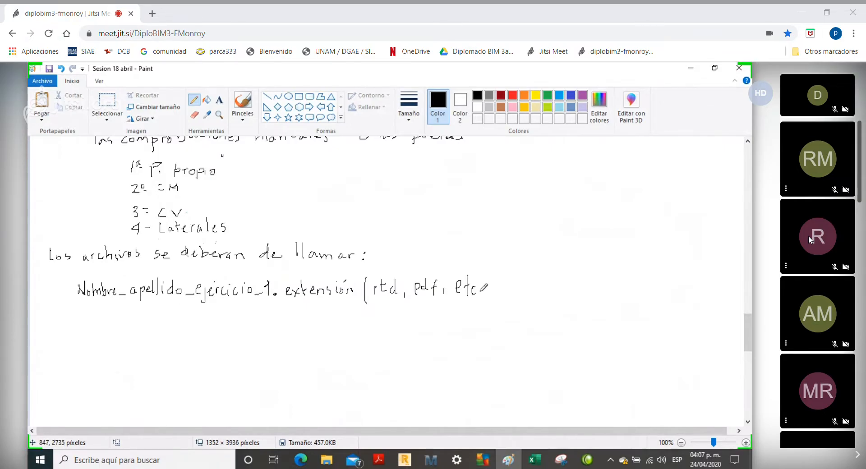
pyautogui.moveTo(486, 273); pyautogui.dragTo(487, 296)
pyautogui.scroll(3, 379, 211)
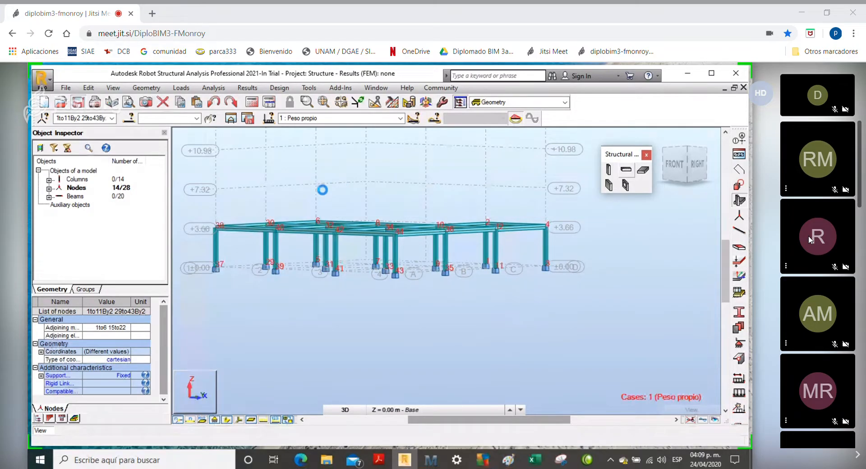
# Run the structural calculation of the steel frame in Robot Structural Analysis.
pyautogui.click(253, 103)
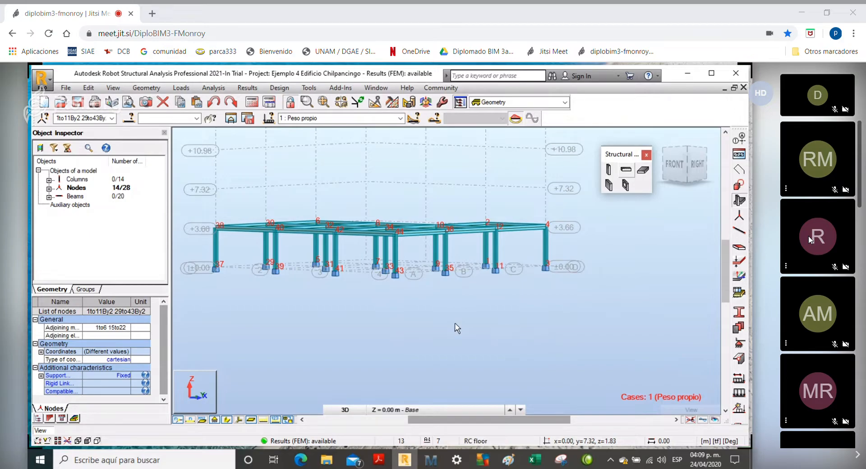
pyautogui.rightClick(479, 299)
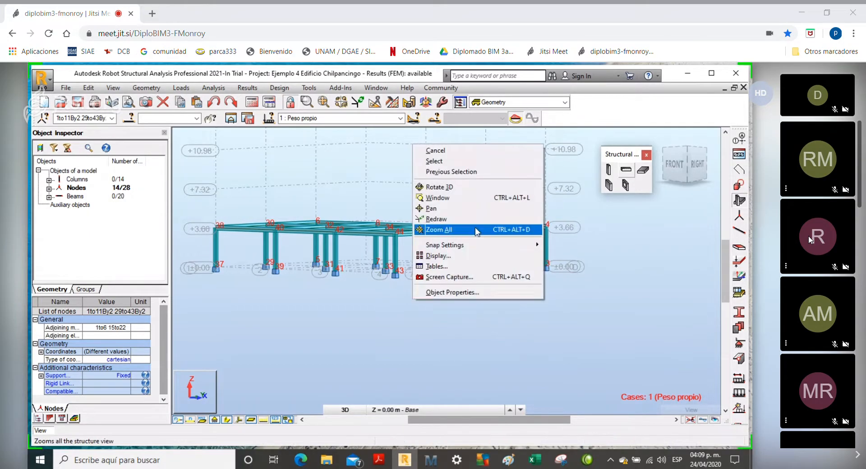
pyautogui.click(466, 193)
pyautogui.moveTo(473, 244); pyautogui.dragTo(470, 262)
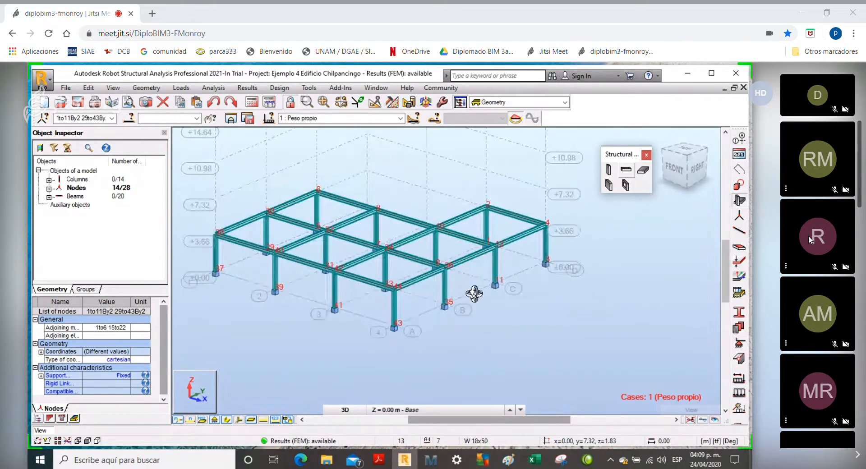
pyautogui.scroll(2, 484, 308)
pyautogui.scroll(-2, 483, 308)
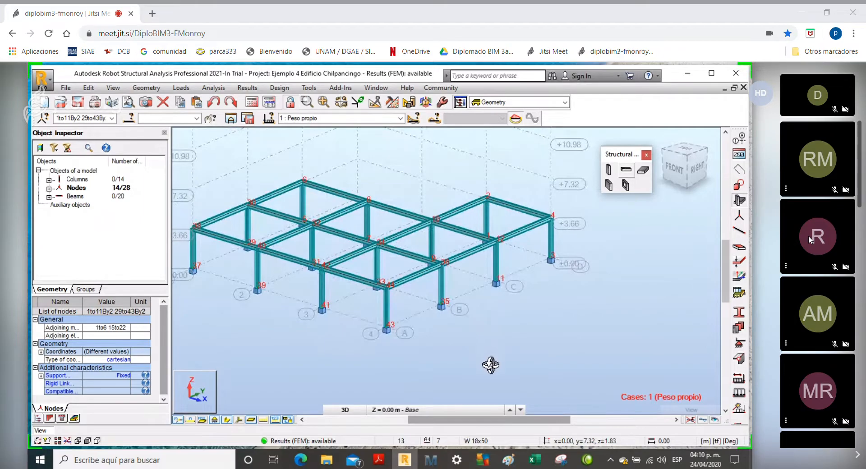
# Switch to Excel, close the Clase 24 abril workbook and create a new blank workbook.
pyautogui.click(534, 460)
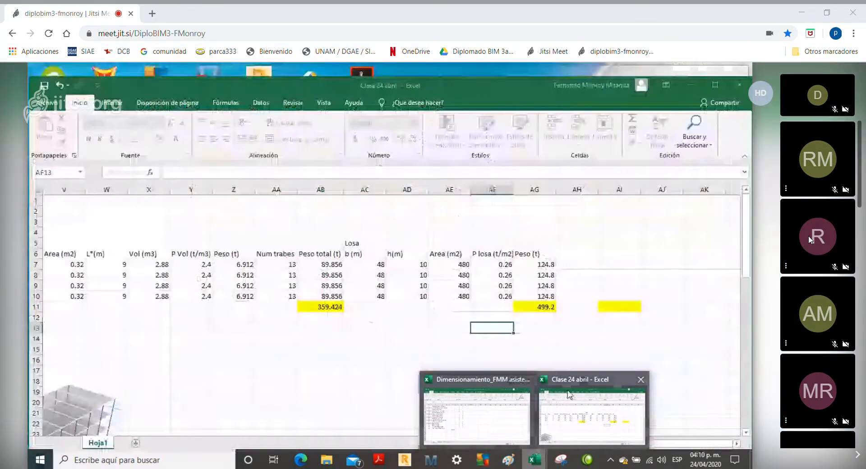
pyautogui.click(569, 395)
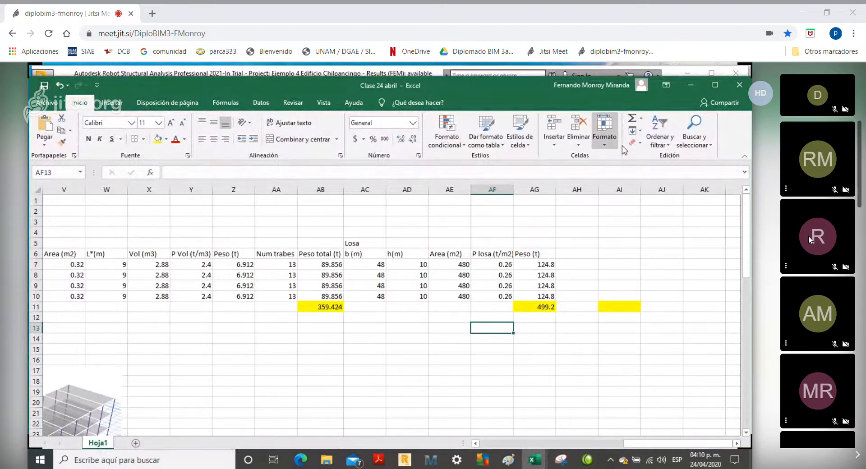
pyautogui.click(742, 88)
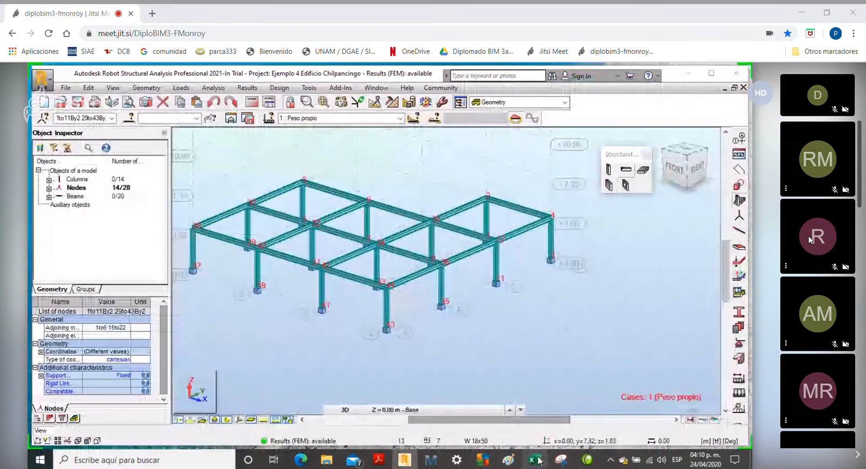
pyautogui.click(537, 460)
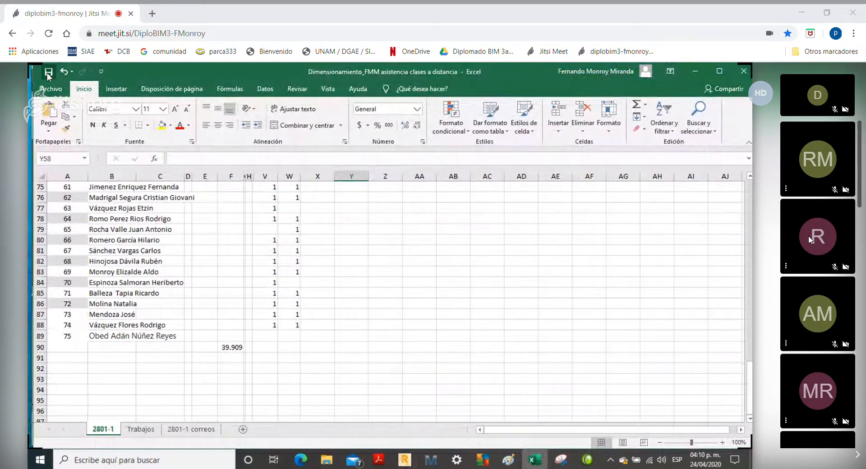
pyautogui.click(53, 89)
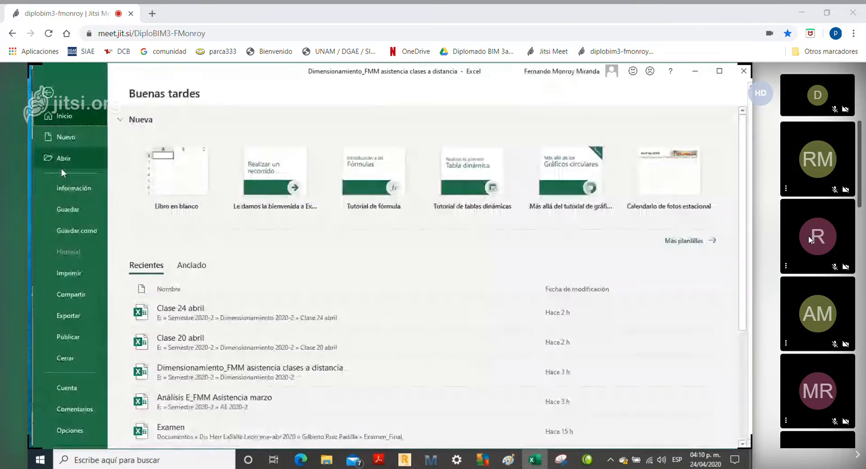
pyautogui.click(59, 137)
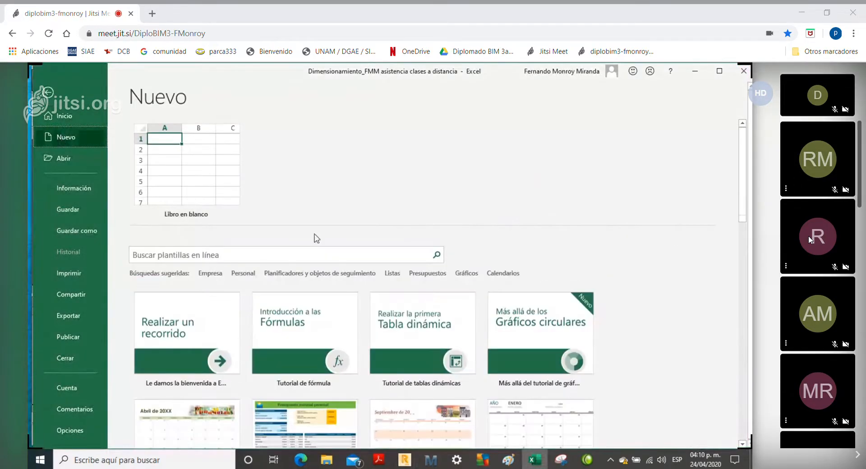
pyautogui.click(204, 183)
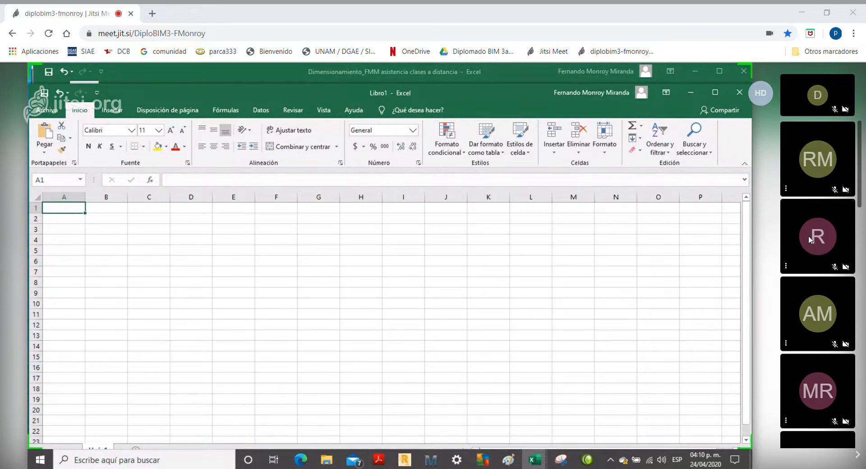
# Switch to the Snipping Tool (Herramienta Recortes) and start a new screen snip.
pyautogui.click(562, 460)
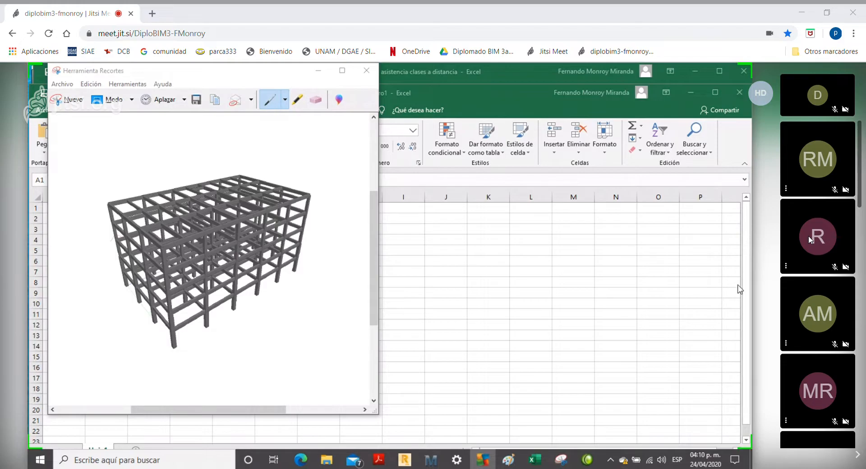
pyautogui.click(68, 100)
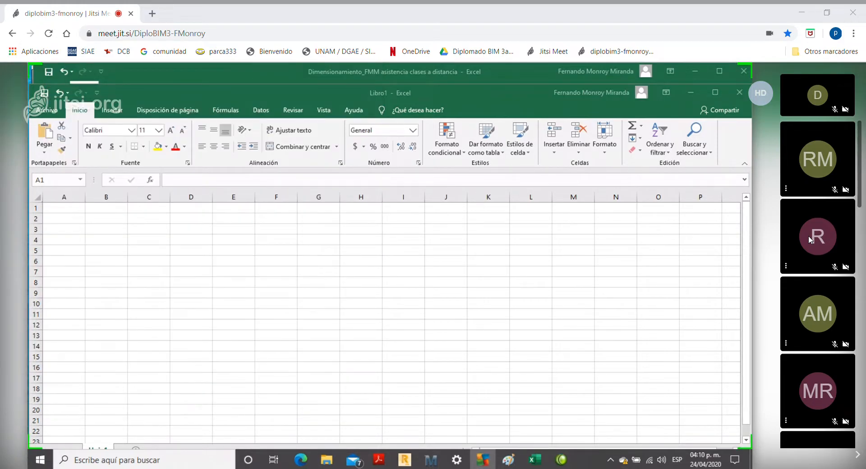
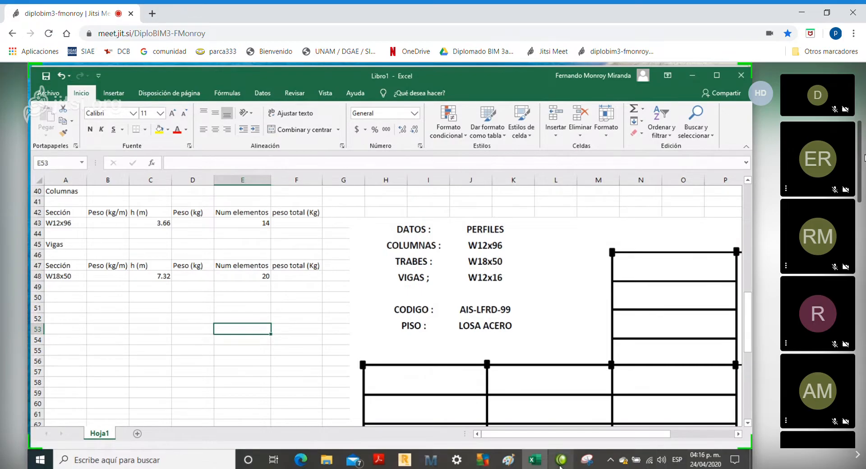
pyautogui.click(543, 464)
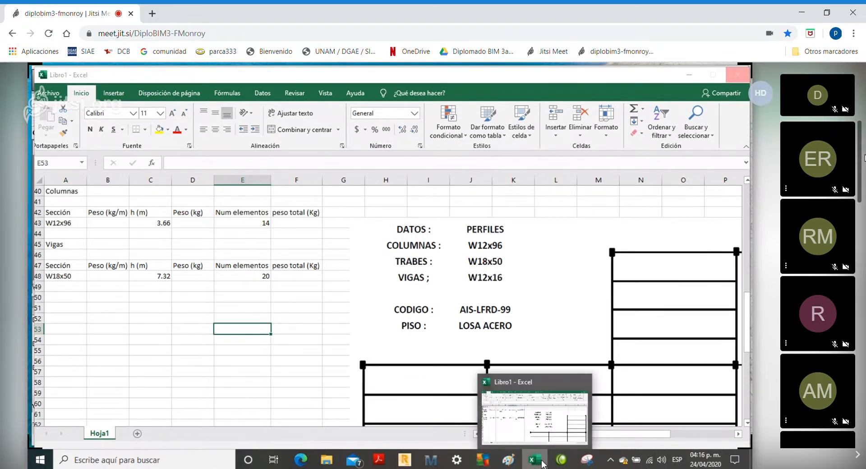
pyautogui.click(543, 464)
pyautogui.click(543, 464)
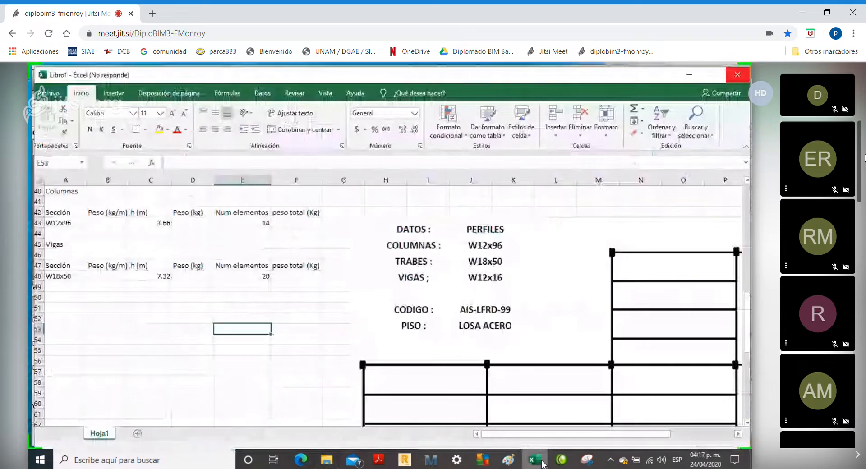
# Switch to the IMCA workbook in Excel.
pyautogui.moveTo(543, 464)
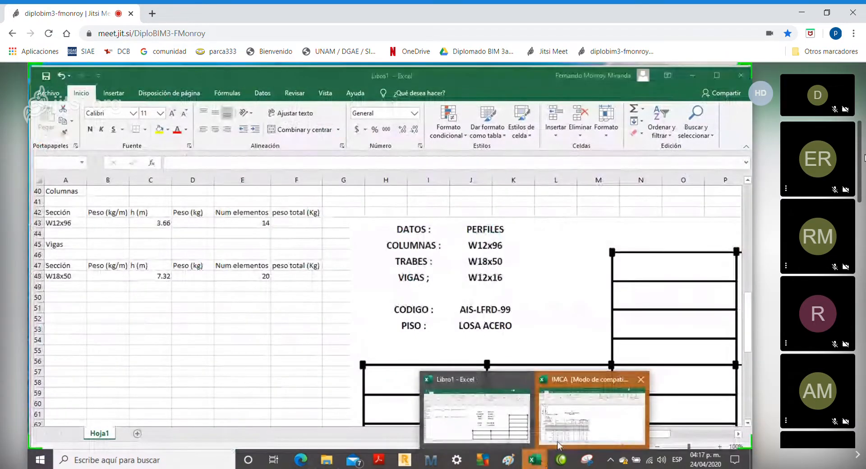
pyautogui.click(586, 384)
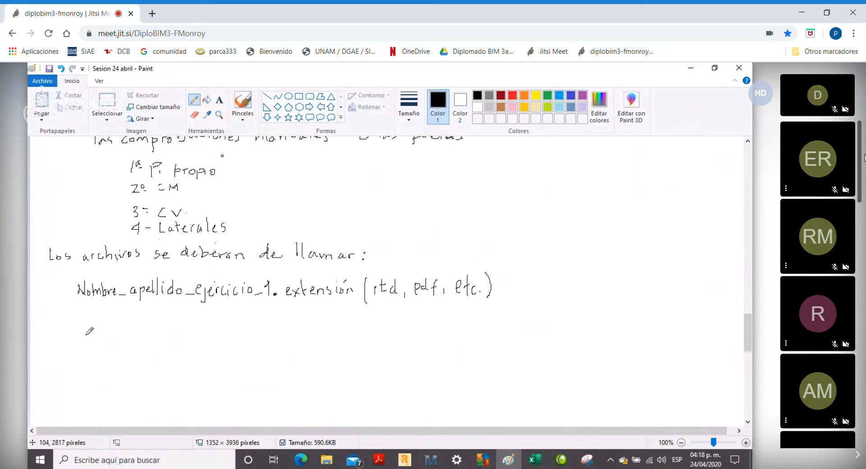
# In Paint, handwrite the heading "Secciones I" below the file naming pattern and sketch an I-section under it.
pyautogui.moveTo(45, 319)
pyautogui.mouseDown()
pyautogui.moveTo(118, 321)
pyautogui.moveTo(88, 315)
pyautogui.moveTo(136, 310)
pyautogui.mouseUp()
pyautogui.moveTo(132, 310); pyautogui.dragTo(136, 321)
pyautogui.moveTo(85, 351); pyautogui.dragTo(125, 348)
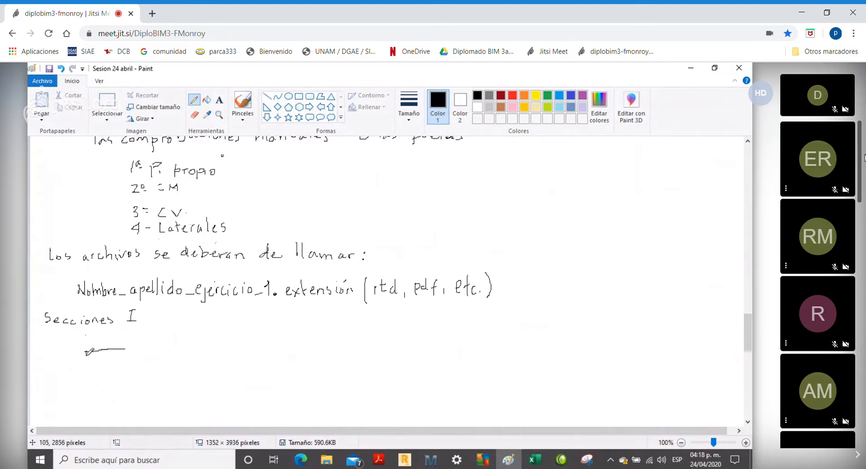
pyautogui.moveTo(86, 351)
pyautogui.mouseDown()
pyautogui.moveTo(127, 349)
pyautogui.moveTo(107, 359)
pyautogui.moveTo(107, 388)
pyautogui.mouseUp()
pyautogui.moveTo(109, 355); pyautogui.dragTo(108, 390)
pyautogui.moveTo(105, 353)
pyautogui.mouseDown()
pyautogui.moveTo(103, 391)
pyautogui.moveTo(85, 391)
pyautogui.moveTo(128, 391)
pyautogui.moveTo(127, 399)
pyautogui.moveTo(115, 399)
pyautogui.moveTo(130, 391)
pyautogui.mouseUp()
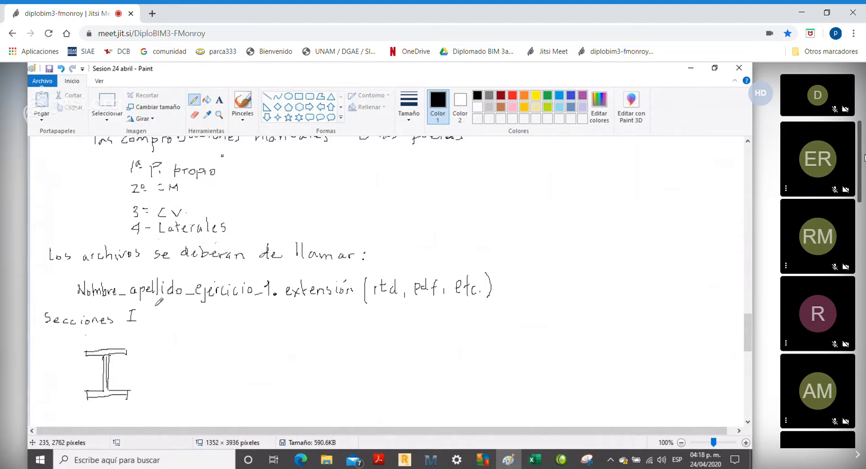
# Extend the "Secciones I" heading with the handwritten note "(Estandar y patín ancho -Wide-)".
pyautogui.moveTo(155, 310)
pyautogui.mouseDown()
pyautogui.moveTo(152, 323)
pyautogui.moveTo(214, 316)
pyautogui.mouseUp()
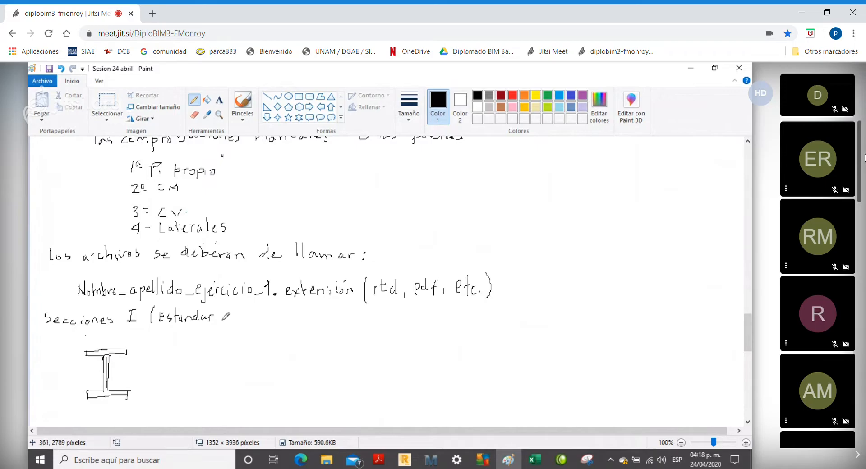
pyautogui.moveTo(225, 313); pyautogui.dragTo(228, 319)
pyautogui.moveTo(230, 312)
pyautogui.mouseDown()
pyautogui.moveTo(227, 334)
pyautogui.moveTo(257, 310)
pyautogui.moveTo(256, 322)
pyautogui.mouseUp()
pyautogui.moveTo(260, 311); pyautogui.dragTo(261, 321)
pyautogui.moveTo(258, 315); pyautogui.dragTo(321, 315)
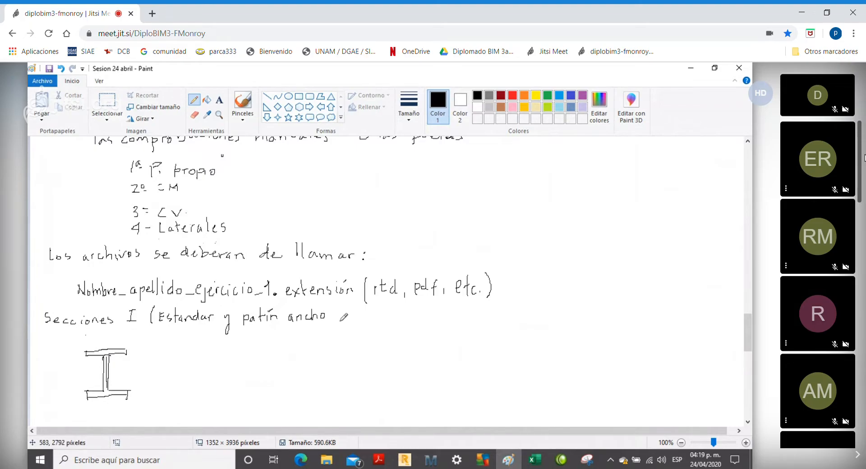
pyautogui.moveTo(337, 317)
pyautogui.mouseDown()
pyautogui.moveTo(395, 313)
pyautogui.moveTo(389, 318)
pyautogui.mouseUp()
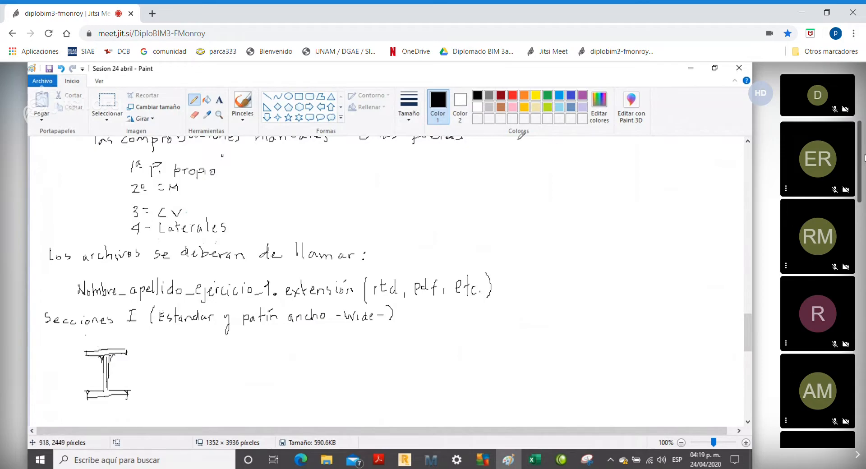
# Shade the I-section sketch in blue and handwrite "Designación AISC" beside it with the designations S and W12x96.
pyautogui.click(569, 96)
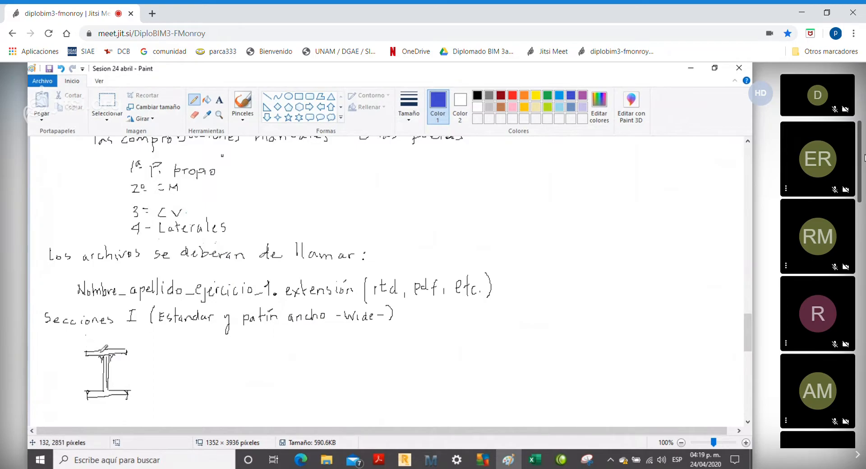
pyautogui.moveTo(93, 351)
pyautogui.mouseDown()
pyautogui.moveTo(119, 352)
pyautogui.moveTo(94, 396)
pyautogui.moveTo(119, 391)
pyautogui.mouseUp()
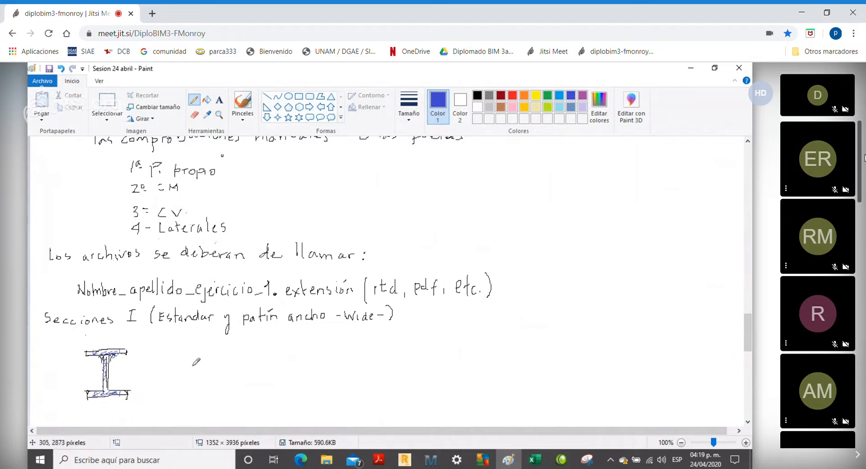
pyautogui.moveTo(168, 340)
pyautogui.mouseDown()
pyautogui.moveTo(181, 350)
pyautogui.moveTo(228, 347)
pyautogui.moveTo(221, 343)
pyautogui.mouseUp()
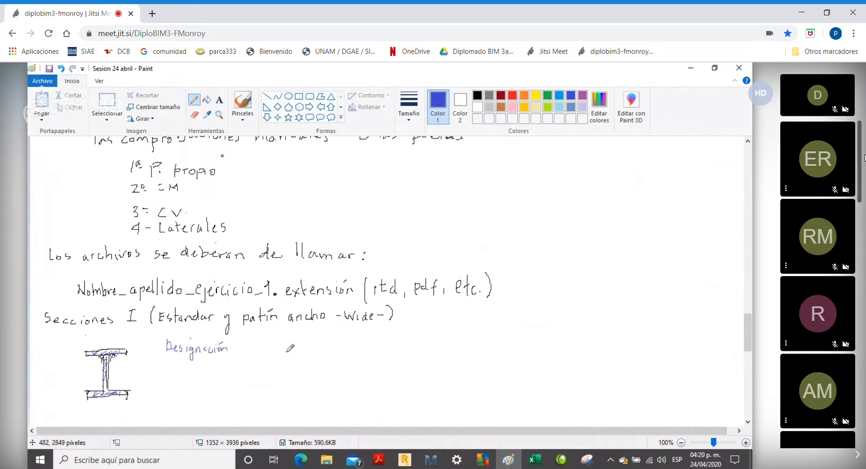
pyautogui.moveTo(255, 344); pyautogui.dragTo(258, 366)
pyautogui.moveTo(175, 364)
pyautogui.mouseDown()
pyautogui.moveTo(170, 375)
pyautogui.moveTo(209, 373)
pyautogui.mouseUp()
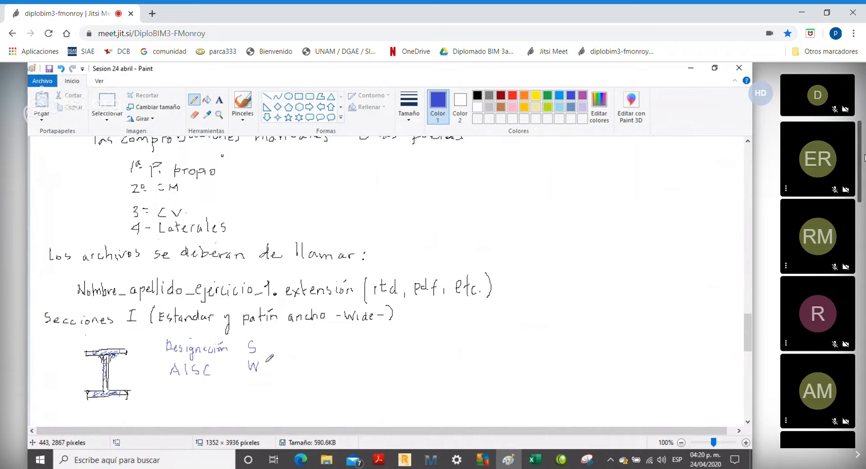
pyautogui.moveTo(264, 363)
pyautogui.mouseDown()
pyautogui.moveTo(264, 374)
pyautogui.moveTo(304, 371)
pyautogui.mouseUp()
# Draw a height dimension line beside the I-section sketch and label it 12".
pyautogui.moveTo(136, 348)
pyautogui.mouseDown()
pyautogui.moveTo(145, 348)
pyautogui.moveTo(145, 396)
pyautogui.mouseUp()
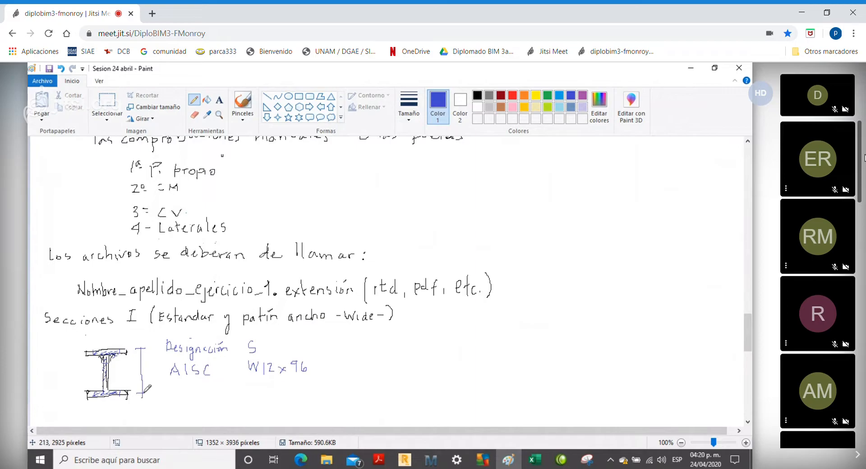
pyautogui.moveTo(145, 361); pyautogui.dragTo(150, 370)
pyautogui.moveTo(155, 356); pyautogui.dragTo(157, 359)
# Annotate the W12x96 designation with arrows, labelling 12 as "h en pulg" and 96 as "peso (Lb/pie)".
pyautogui.moveTo(266, 384)
pyautogui.mouseDown()
pyautogui.moveTo(264, 418)
pyautogui.moveTo(312, 422)
pyautogui.mouseUp()
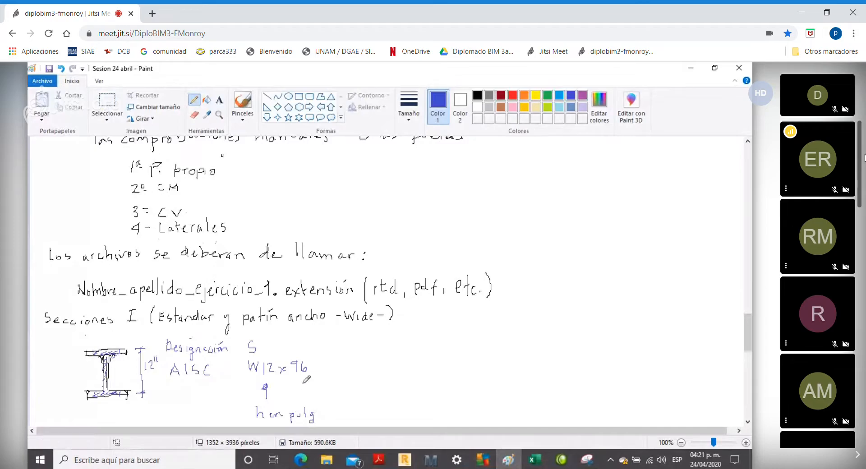
pyautogui.moveTo(301, 382); pyautogui.dragTo(316, 393)
pyautogui.moveTo(321, 393); pyautogui.dragTo(338, 393)
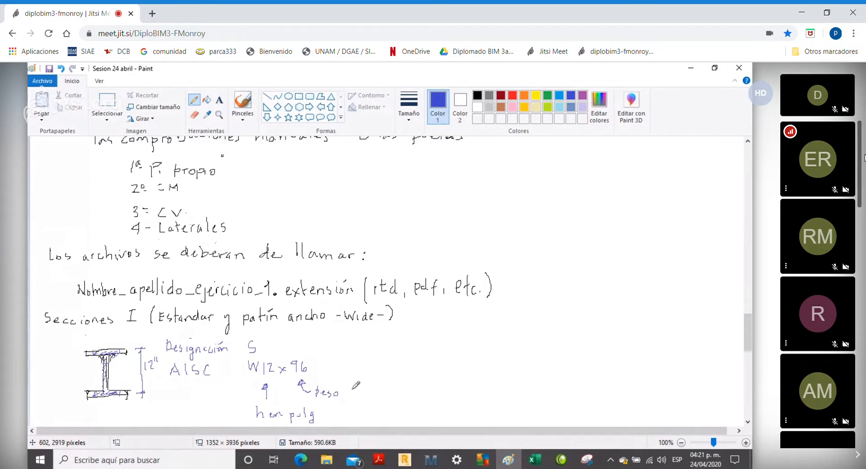
pyautogui.moveTo(352, 384)
pyautogui.mouseDown()
pyautogui.moveTo(351, 396)
pyautogui.moveTo(364, 395)
pyautogui.mouseUp()
pyautogui.moveTo(367, 393)
pyautogui.mouseDown()
pyautogui.moveTo(370, 402)
pyautogui.moveTo(396, 400)
pyautogui.mouseUp()
pyautogui.click(385, 394)
pyautogui.moveTo(400, 383); pyautogui.dragTo(400, 402)
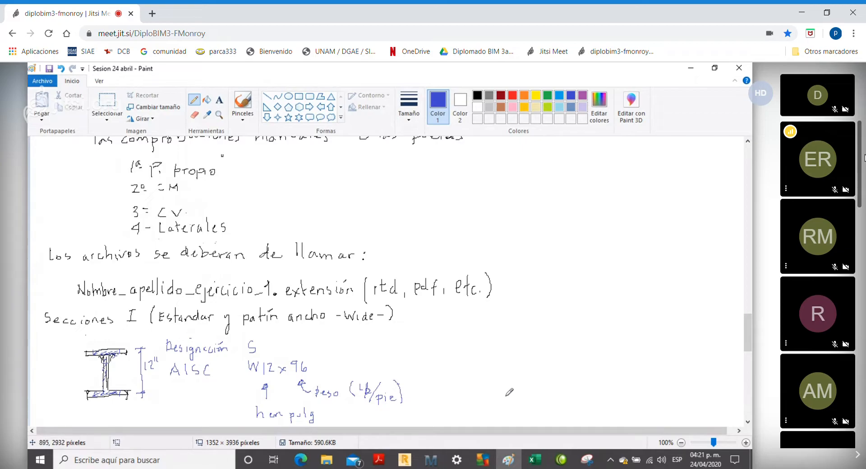
# Switch to the IMCA workbook in Excel, look over the equal-leg angle table and maximize the window.
pyautogui.click(535, 460)
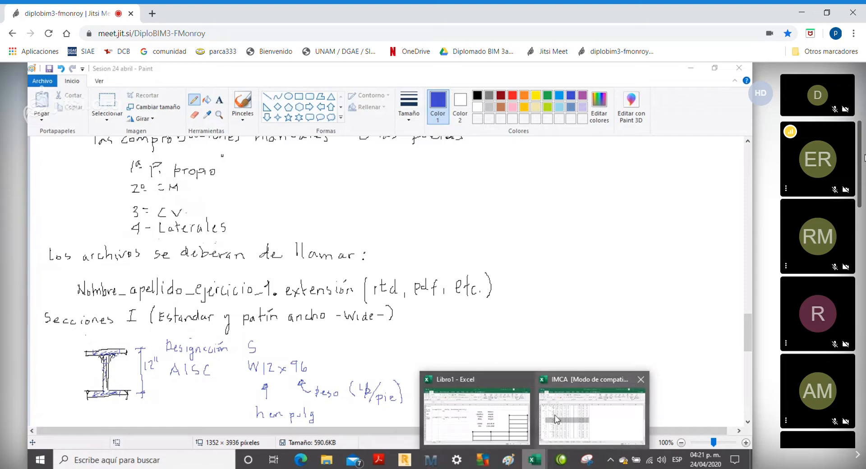
pyautogui.click(557, 420)
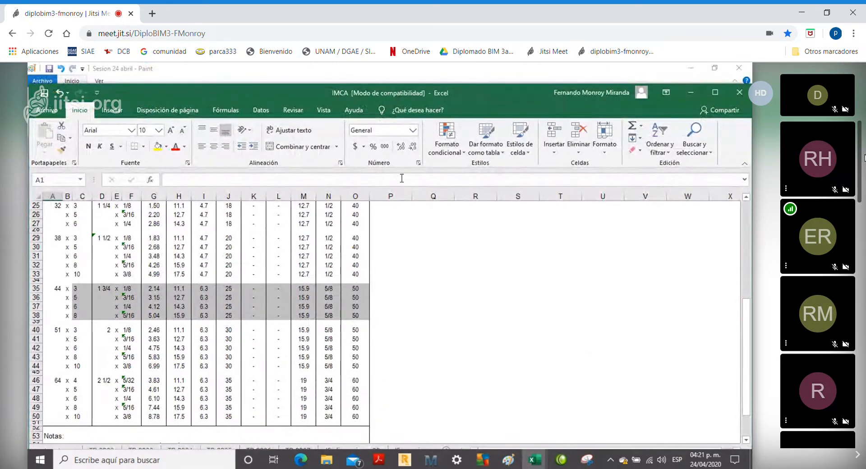
pyautogui.scroll(3, 403, 244)
pyautogui.scroll(5, 402, 252)
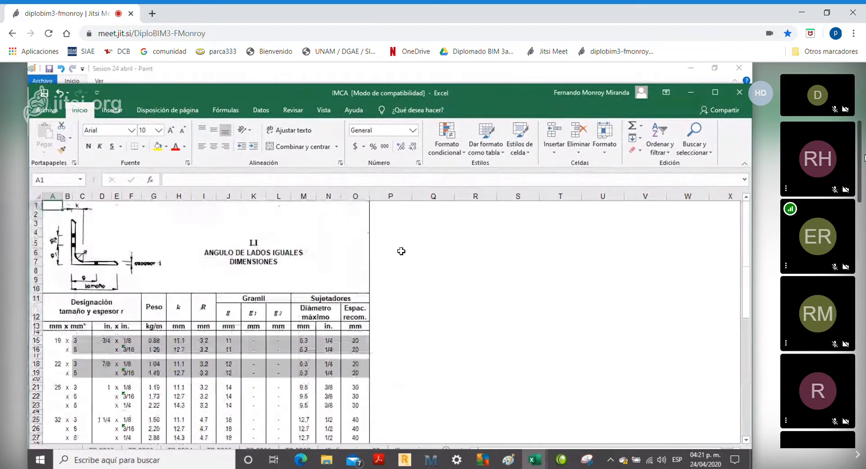
pyautogui.scroll(-4, 399, 254)
pyautogui.moveTo(471, 91); pyautogui.dragTo(470, 69)
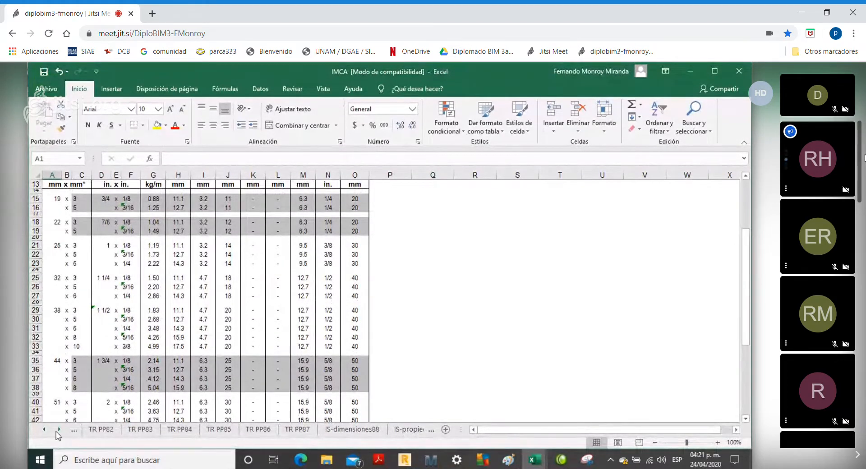
# Browse back through the IMCA sheets, viewing TR PP75 and the rectangular I-profile dimensions on IR PP72.
pyautogui.click(44, 430)
pyautogui.click(44, 430)
pyautogui.click(44, 430)
pyautogui.click(45, 430)
pyautogui.click(45, 430)
pyautogui.click(45, 430)
pyautogui.click(45, 430)
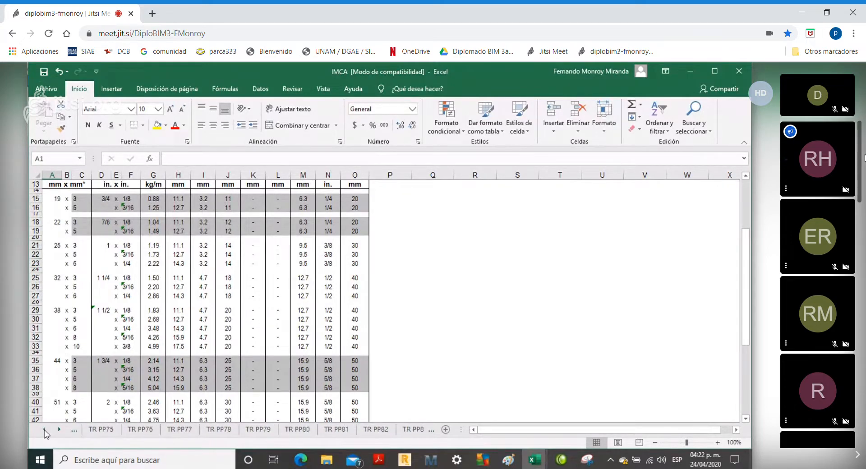
pyautogui.click(102, 429)
pyautogui.click(45, 430)
pyautogui.click(44, 430)
pyautogui.click(45, 430)
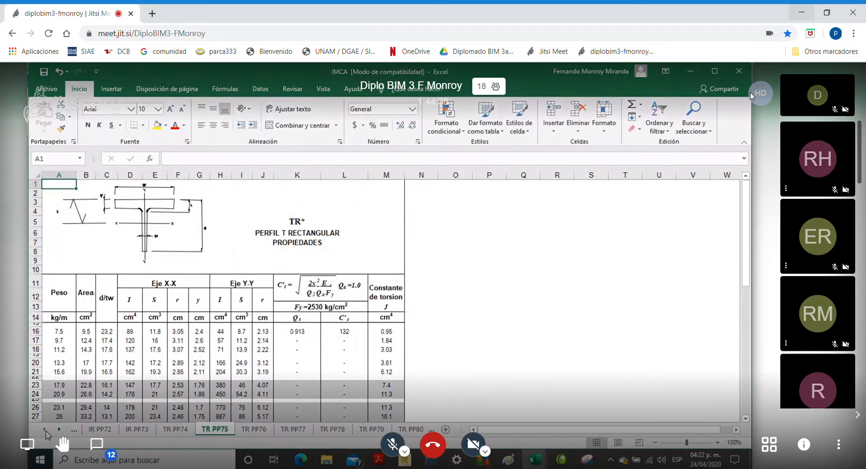
pyautogui.click(91, 430)
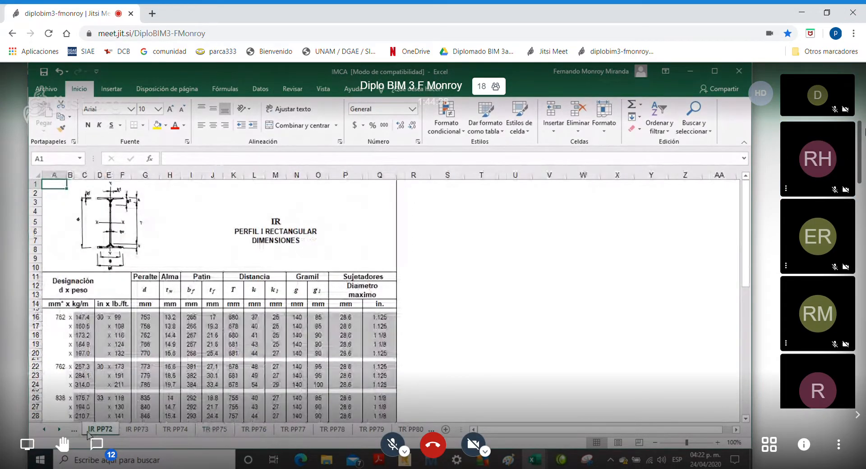
# Go further back through the sheets and open the rectangular I-profile properties on IR PP67.
pyautogui.click(45, 430)
pyautogui.click(45, 430)
pyautogui.click(45, 431)
pyautogui.click(45, 431)
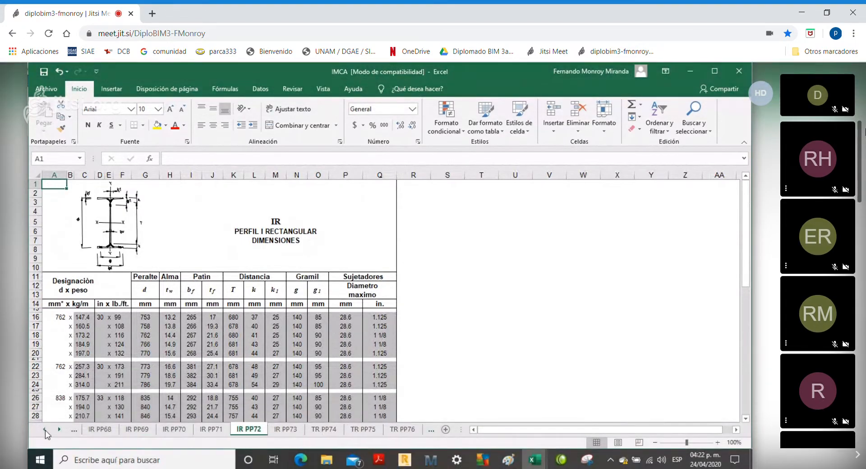
pyautogui.click(46, 430)
pyautogui.click(93, 432)
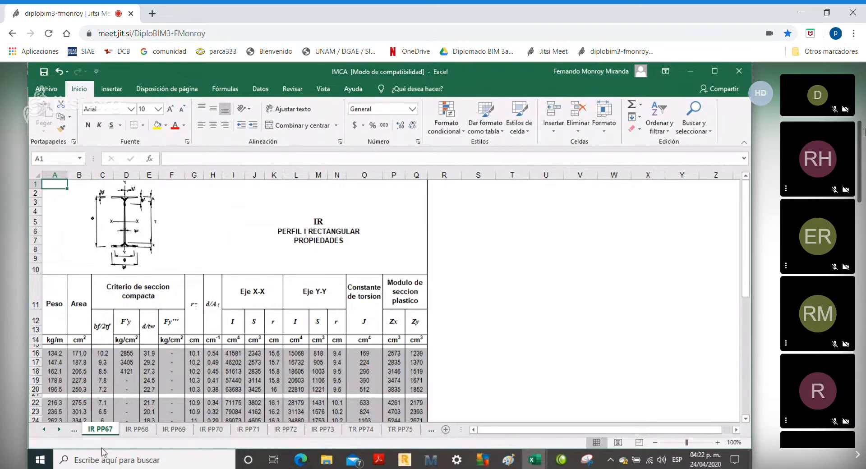
# Open sheet IR PP58 and examine its table of rectangular I-profile designations and dimensions.
pyautogui.click(45, 429)
pyautogui.click(44, 430)
pyautogui.click(44, 429)
pyautogui.click(45, 429)
pyautogui.click(44, 429)
pyautogui.click(45, 429)
pyautogui.click(302, 430)
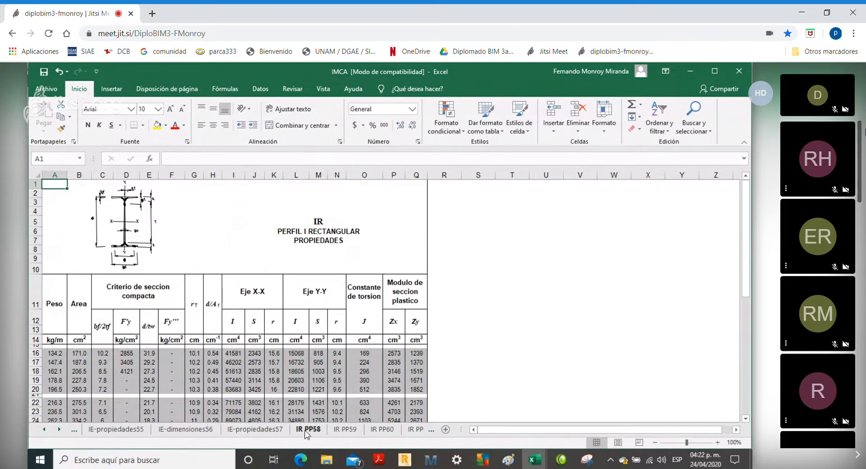
pyautogui.click(306, 431)
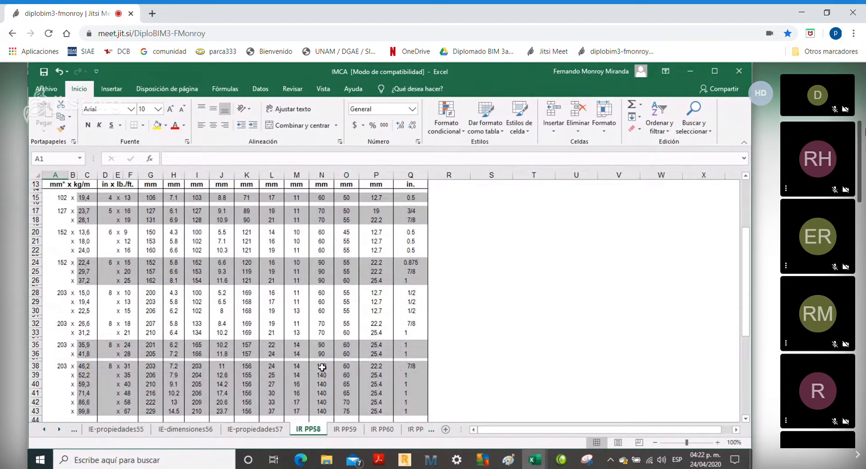
pyautogui.scroll(4, 322, 368)
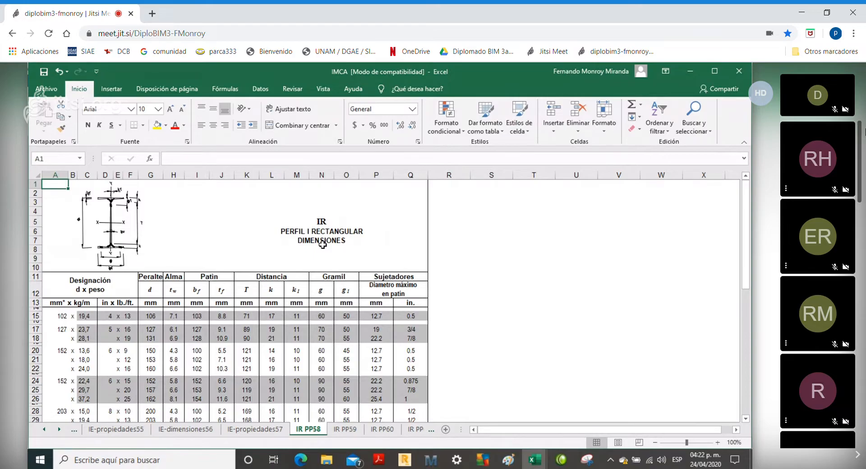
# Return to Paint and handwrite "IMCA" in black below the AISC designation notes.
pyautogui.click(510, 461)
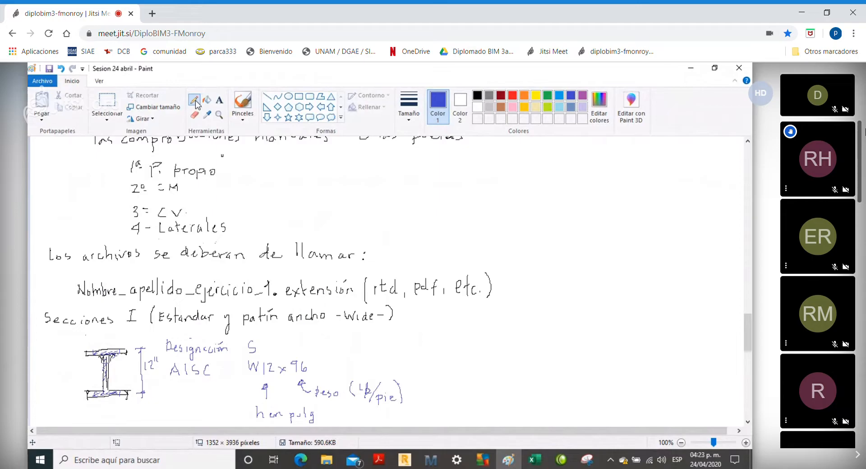
pyautogui.click(477, 95)
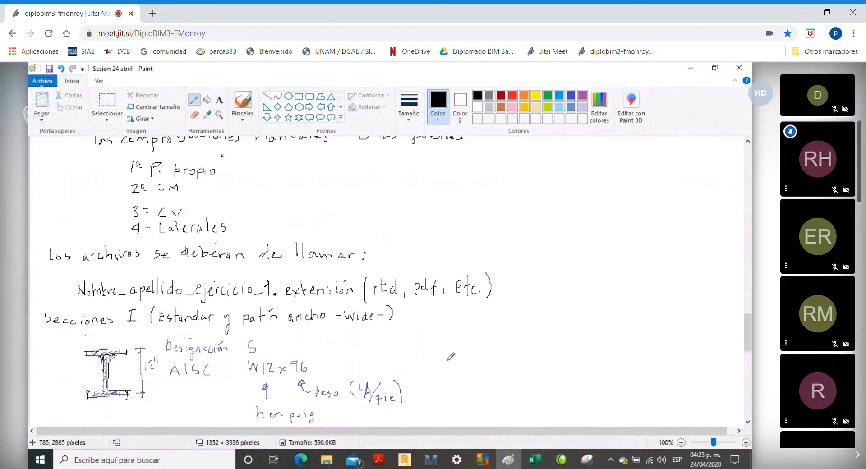
pyautogui.scroll(-5, 282, 351)
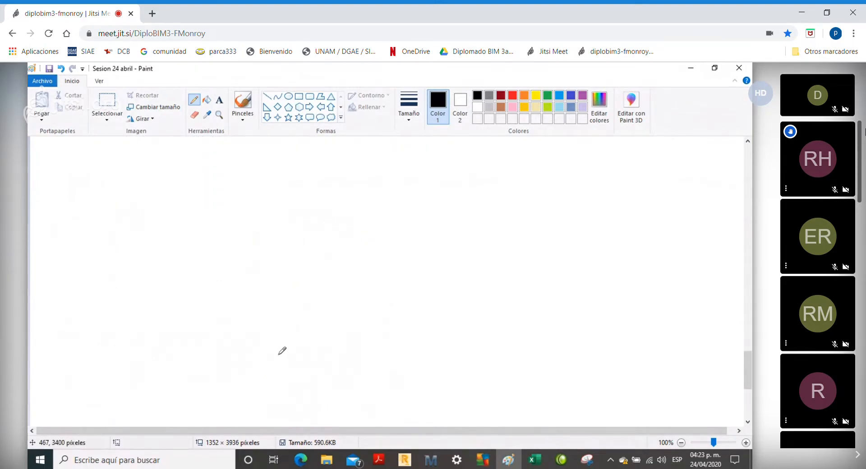
pyautogui.scroll(3, 282, 351)
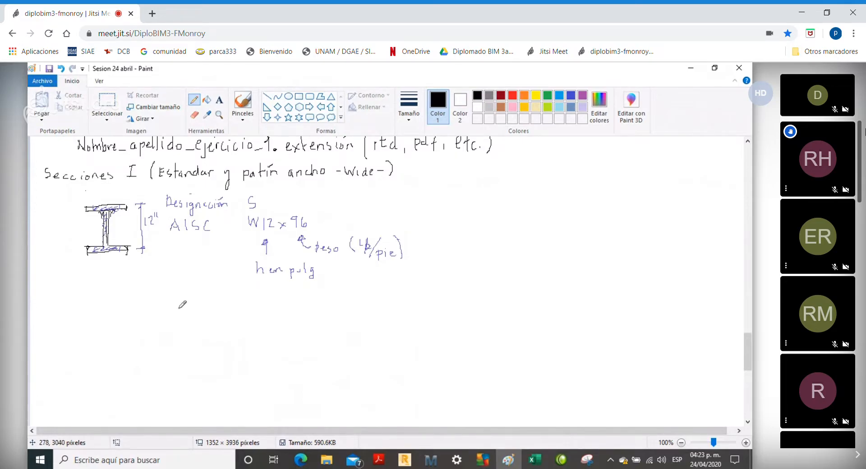
pyautogui.moveTo(176, 291)
pyautogui.mouseDown()
pyautogui.moveTo(180, 303)
pyautogui.moveTo(181, 289)
pyautogui.mouseUp()
pyautogui.moveTo(186, 291)
pyautogui.mouseDown()
pyautogui.moveTo(185, 306)
pyautogui.moveTo(193, 298)
pyautogui.moveTo(197, 306)
pyautogui.moveTo(231, 306)
pyautogui.moveTo(229, 298)
pyautogui.mouseUp()
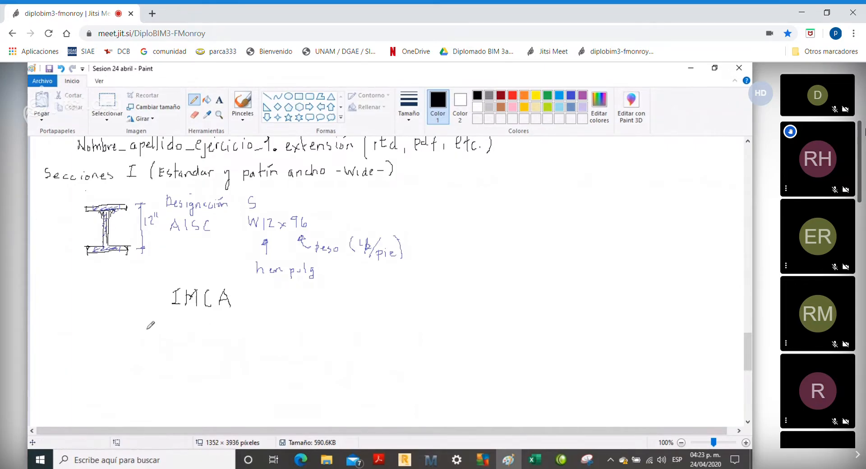
# Handwrite "y Fabricantes" below IMCA, listing AHMSA, Ternium, Gerdau-Corsa, Corey, etc.
pyautogui.moveTo(90, 319); pyautogui.dragTo(92, 334)
pyautogui.moveTo(105, 327); pyautogui.dragTo(113, 316)
pyautogui.moveTo(107, 321); pyautogui.dragTo(206, 332)
pyautogui.moveTo(206, 323)
pyautogui.mouseDown()
pyautogui.moveTo(218, 332)
pyautogui.moveTo(234, 320)
pyautogui.moveTo(237, 327)
pyautogui.mouseUp()
pyautogui.moveTo(185, 343)
pyautogui.mouseDown()
pyautogui.moveTo(186, 353)
pyautogui.moveTo(189, 342)
pyautogui.moveTo(193, 353)
pyautogui.moveTo(233, 354)
pyautogui.mouseUp()
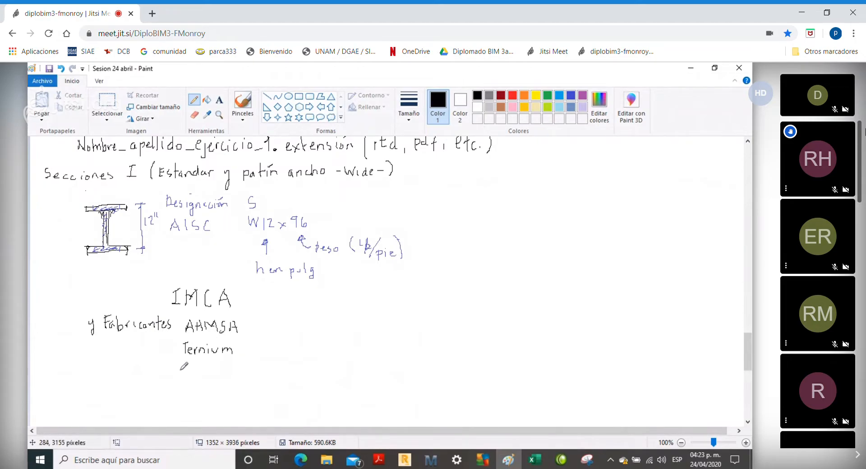
pyautogui.moveTo(179, 363)
pyautogui.mouseDown()
pyautogui.moveTo(189, 373)
pyautogui.moveTo(197, 364)
pyautogui.moveTo(200, 375)
pyautogui.moveTo(246, 370)
pyautogui.moveTo(259, 378)
pyautogui.mouseUp()
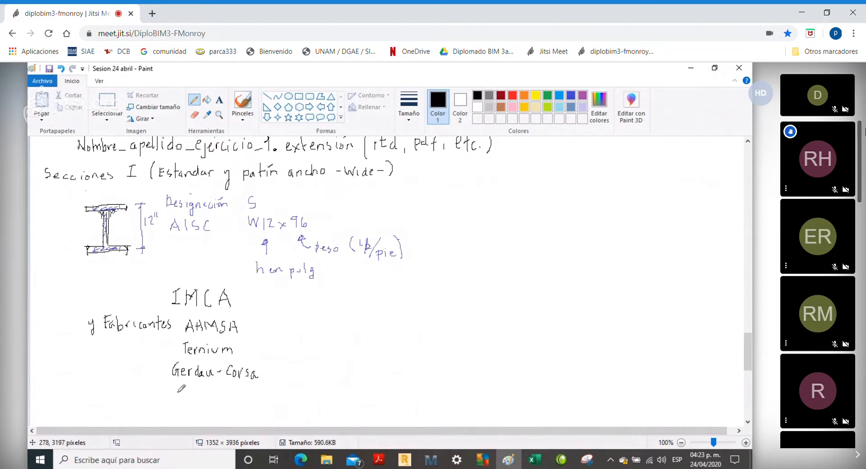
pyautogui.moveTo(183, 384)
pyautogui.mouseDown()
pyautogui.moveTo(182, 393)
pyautogui.moveTo(212, 394)
pyautogui.moveTo(186, 413)
pyautogui.moveTo(199, 413)
pyautogui.mouseUp()
pyautogui.click(217, 395)
pyautogui.click(203, 412)
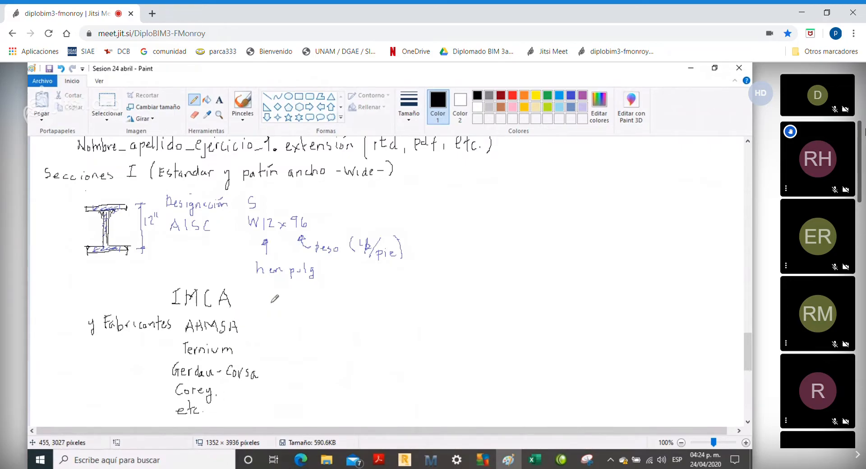
# Handwrite the section designation "IR" in black beside the IMCA heading.
pyautogui.moveTo(264, 289)
pyautogui.mouseDown()
pyautogui.moveTo(265, 307)
pyautogui.moveTo(270, 294)
pyautogui.mouseUp()
pyautogui.click(534, 460)
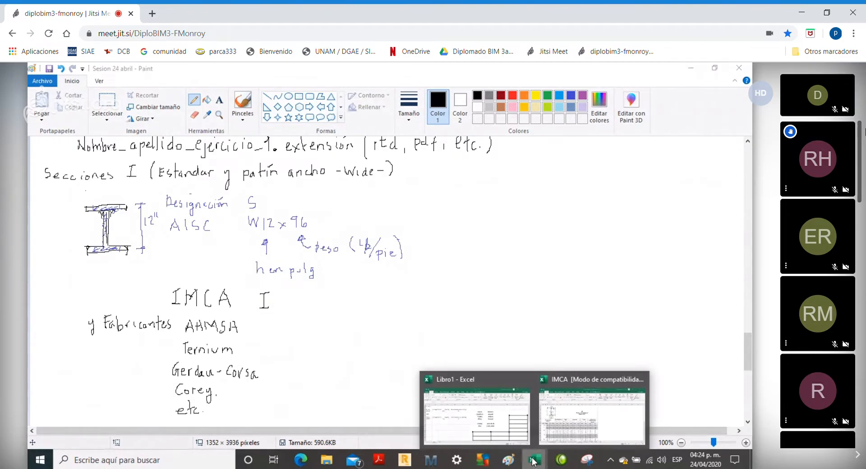
pyautogui.moveTo(564, 395)
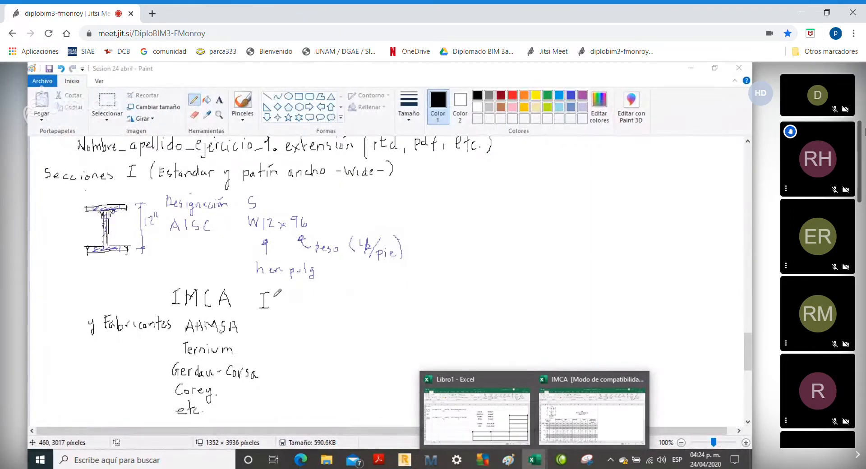
pyautogui.click(277, 303)
pyautogui.moveTo(275, 305)
pyautogui.mouseDown()
pyautogui.moveTo(277, 292)
pyautogui.moveTo(285, 295)
pyautogui.moveTo(280, 308)
pyautogui.mouseUp()
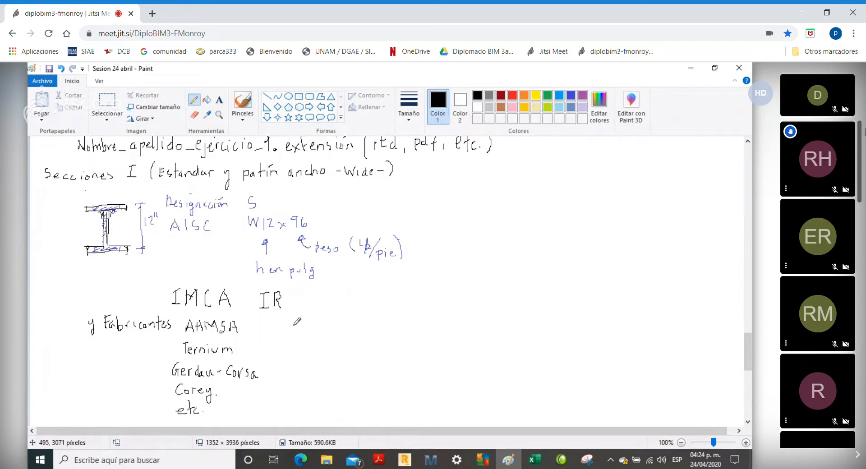
# Draw an upward arrow beneath the space after IR and label it "peralte mm".
pyautogui.moveTo(295, 316)
pyautogui.mouseDown()
pyautogui.moveTo(295, 337)
pyautogui.moveTo(298, 320)
pyautogui.mouseUp()
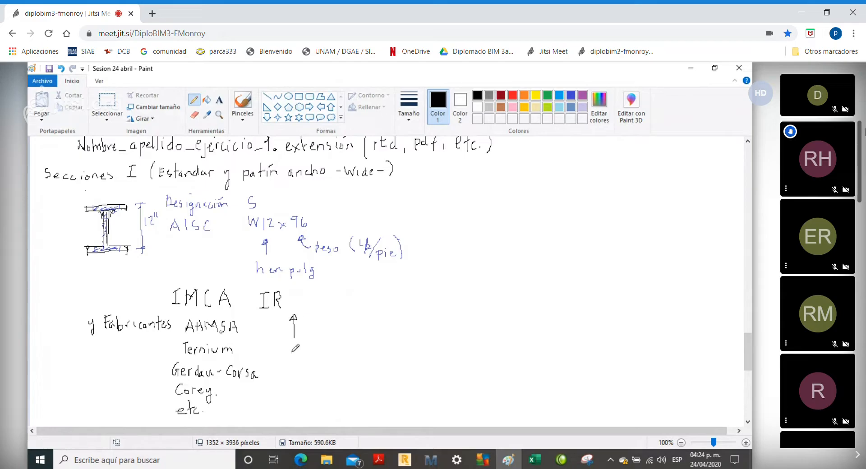
pyautogui.moveTo(289, 349); pyautogui.dragTo(290, 355)
pyautogui.moveTo(293, 354); pyautogui.dragTo(321, 357)
pyautogui.moveTo(323, 354); pyautogui.dragTo(353, 357)
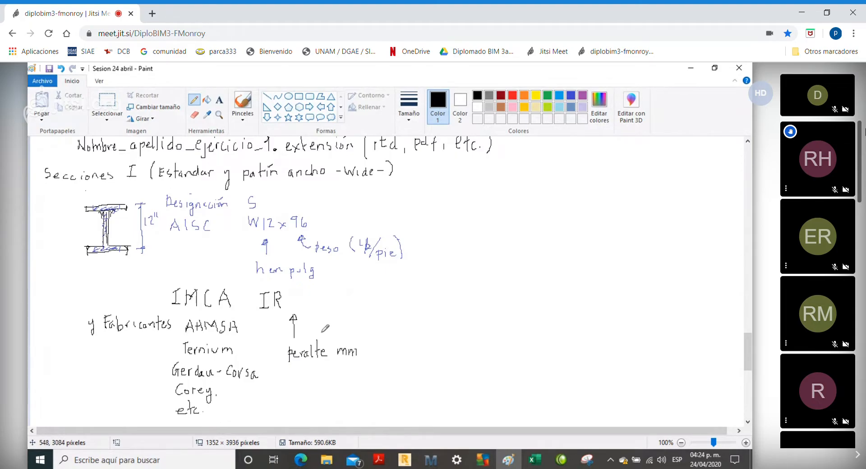
# Add an "x" after the depth space in the IR designation, with an arrow labelled "peso en kg/m" for the weight term.
pyautogui.moveTo(309, 301)
pyautogui.mouseDown()
pyautogui.moveTo(309, 310)
pyautogui.moveTo(369, 329)
pyautogui.mouseUp()
pyautogui.moveTo(380, 324); pyautogui.dragTo(445, 337)
pyautogui.moveTo(450, 336); pyautogui.dragTo(465, 332)
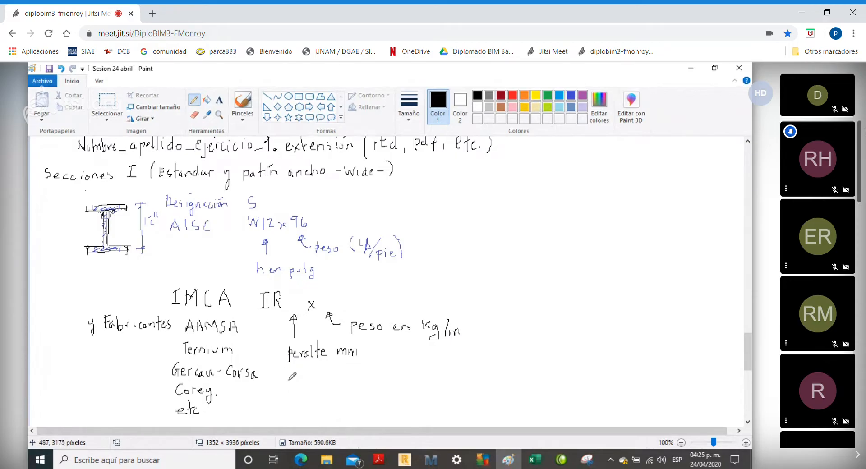
# Handwrite the inch-to-metric depth conversion "W12 ⇒ 12 x 2.54 ≈" below the "peralte mm" note.
pyautogui.moveTo(289, 381)
pyautogui.mouseDown()
pyautogui.moveTo(294, 392)
pyautogui.moveTo(301, 381)
pyautogui.moveTo(305, 393)
pyautogui.moveTo(313, 383)
pyautogui.moveTo(318, 392)
pyautogui.mouseUp()
pyautogui.moveTo(333, 387); pyautogui.dragTo(340, 391)
pyautogui.moveTo(340, 385)
pyautogui.mouseDown()
pyautogui.moveTo(343, 395)
pyautogui.moveTo(395, 394)
pyautogui.moveTo(401, 384)
pyautogui.moveTo(411, 391)
pyautogui.mouseUp()
pyautogui.click(391, 395)
pyautogui.moveTo(409, 383)
pyautogui.mouseDown()
pyautogui.moveTo(409, 396)
pyautogui.moveTo(433, 392)
pyautogui.mouseUp()
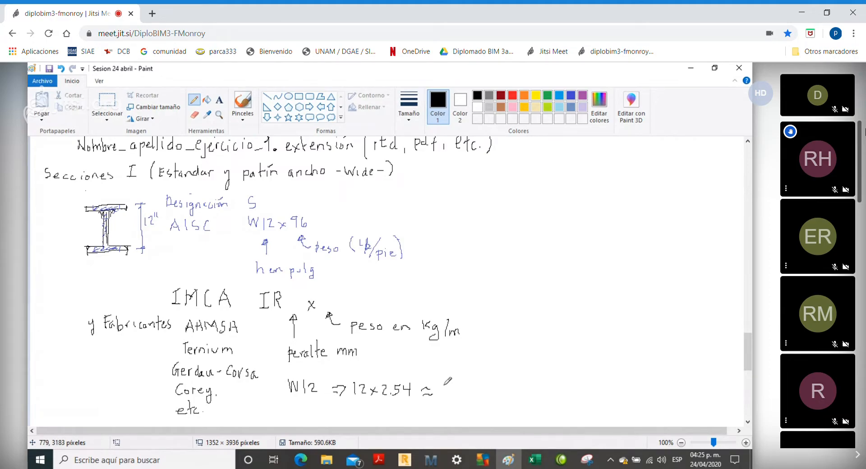
# Handwrite 30cm as the result of 12x2.54, and write IR 300x beneath the W12 line.
pyautogui.moveTo(445, 385)
pyautogui.mouseDown()
pyautogui.moveTo(444, 394)
pyautogui.moveTo(456, 385)
pyautogui.moveTo(475, 395)
pyautogui.mouseUp()
pyautogui.moveTo(289, 409)
pyautogui.mouseDown()
pyautogui.moveTo(288, 416)
pyautogui.moveTo(305, 418)
pyautogui.moveTo(341, 412)
pyautogui.mouseUp()
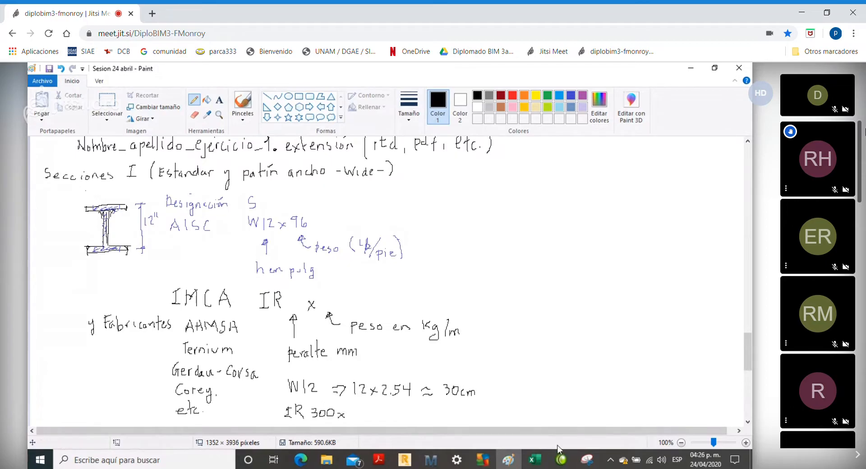
# Switch to the IMCA workbook in Excel and examine the IR profile dimensions table on sheet IR PP58.
pyautogui.click(539, 459)
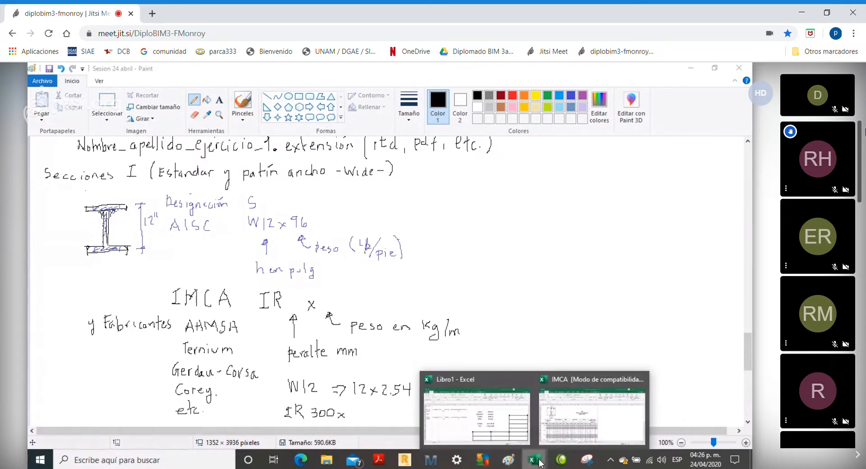
pyautogui.click(563, 438)
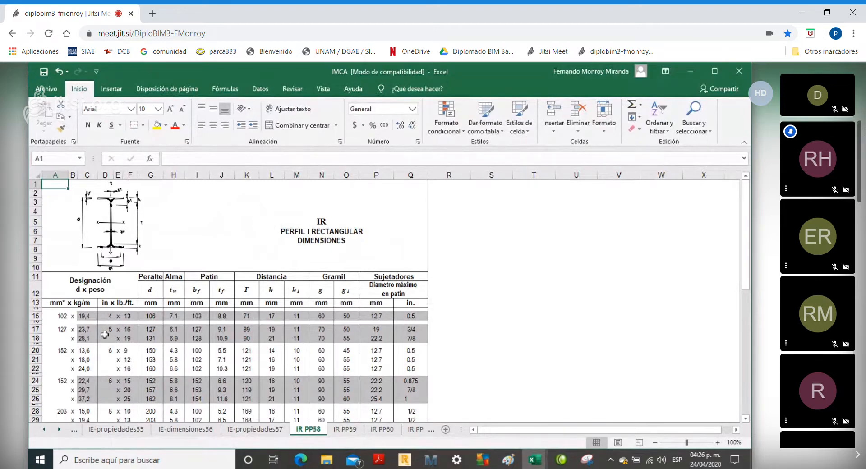
pyautogui.scroll(-4, 105, 334)
pyautogui.scroll(4, 104, 335)
pyautogui.scroll(-6, 167, 359)
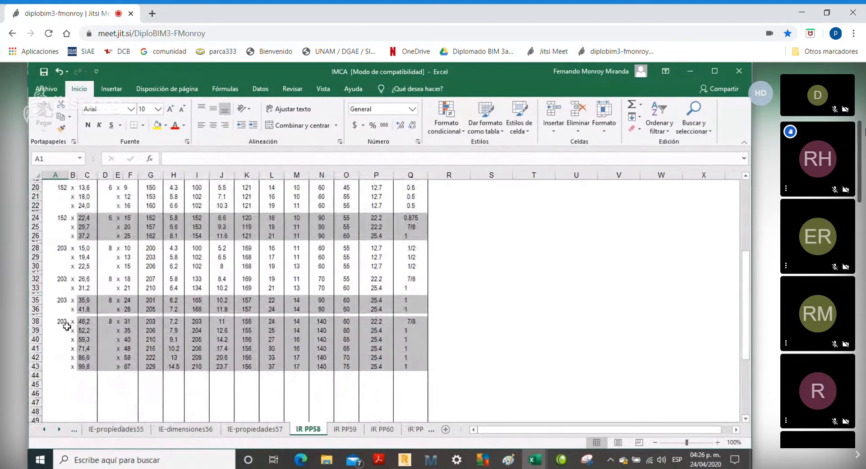
pyautogui.scroll(6, 67, 327)
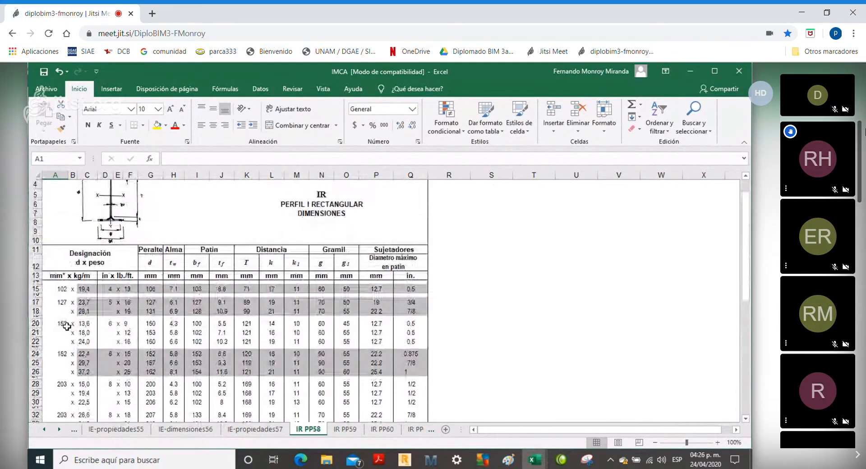
pyautogui.scroll(-1, 67, 329)
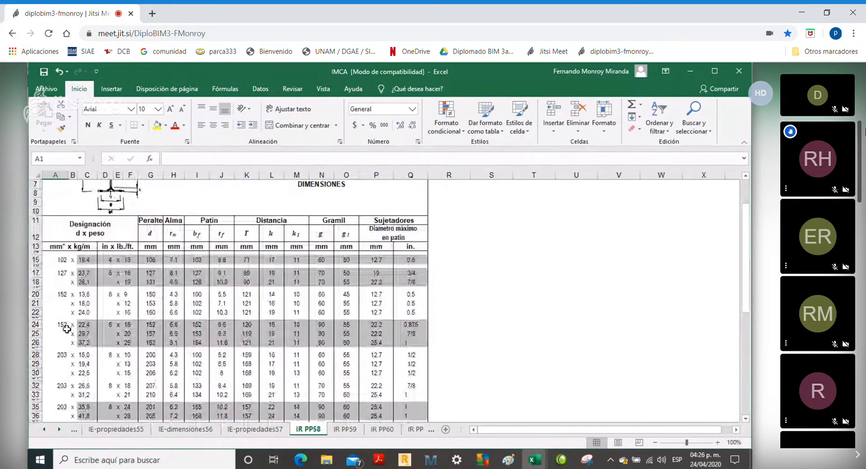
pyautogui.scroll(-2, 67, 329)
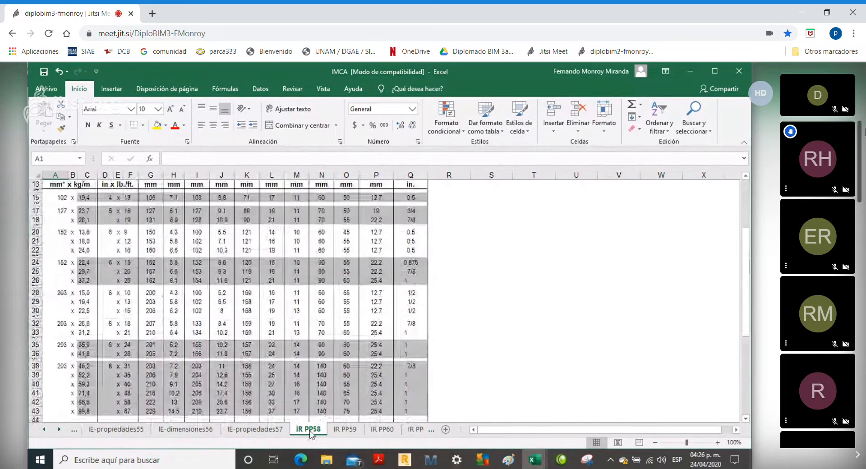
# Go through the following IR sheets up to IR PP62 and examine the weights of the 305 mm (12 in) sections.
pyautogui.click(346, 429)
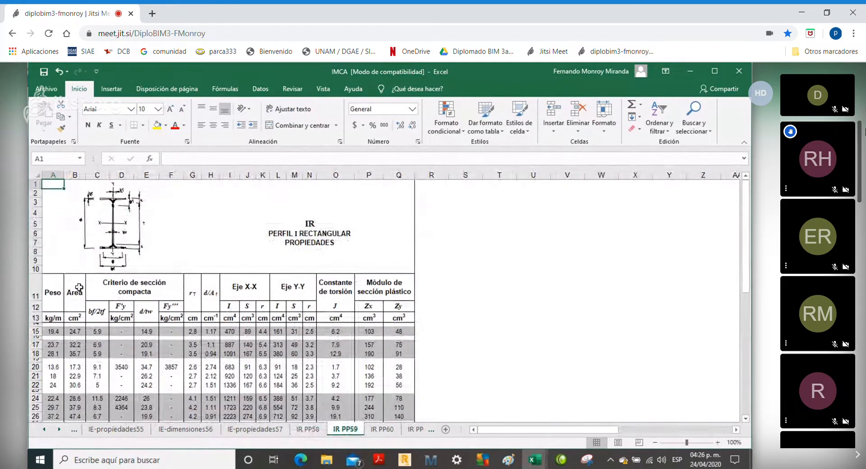
pyautogui.click(383, 430)
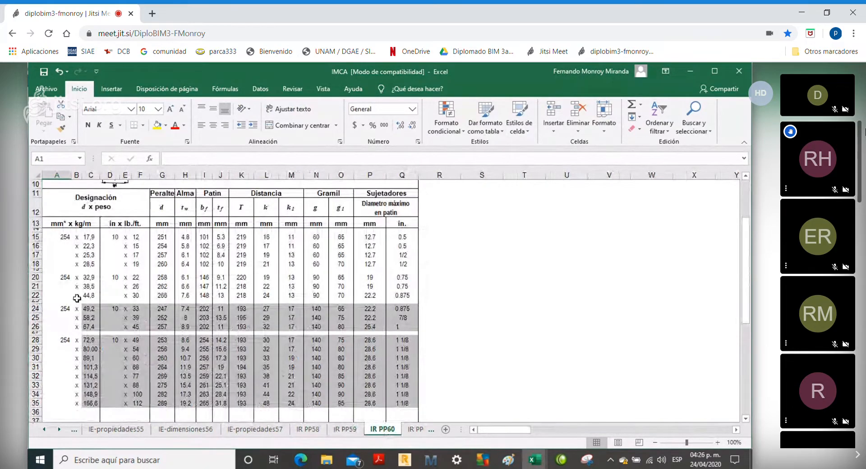
pyautogui.scroll(-1, 77, 298)
pyautogui.scroll(2, 77, 298)
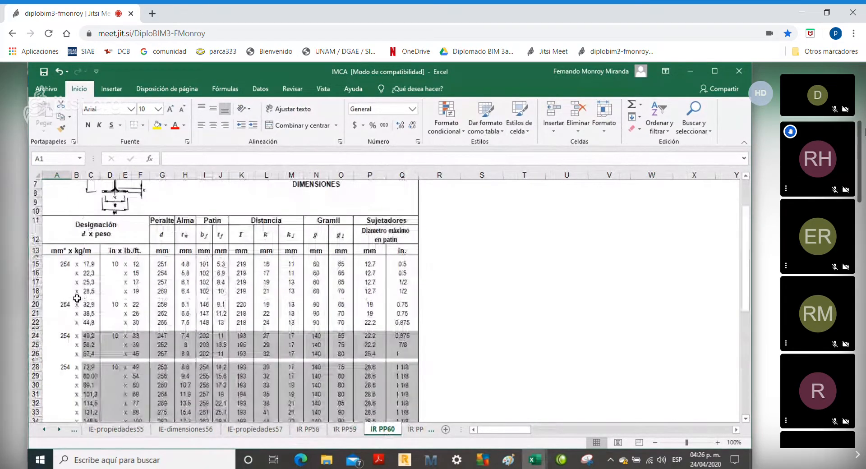
pyautogui.click(418, 430)
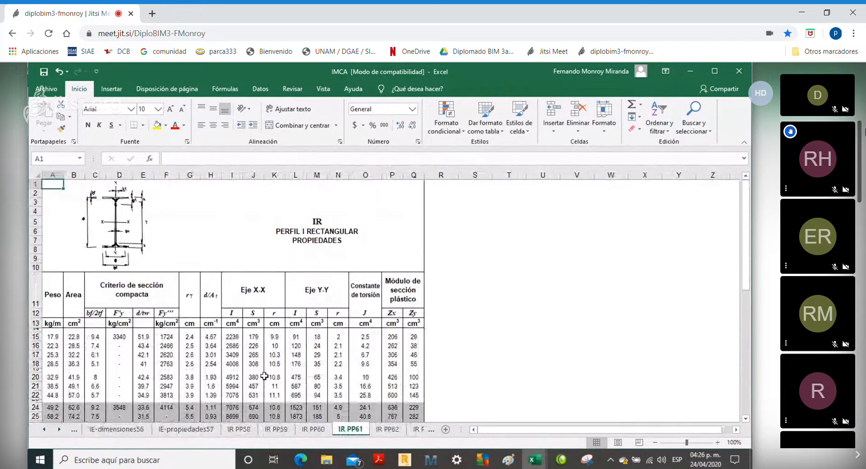
pyautogui.click(389, 429)
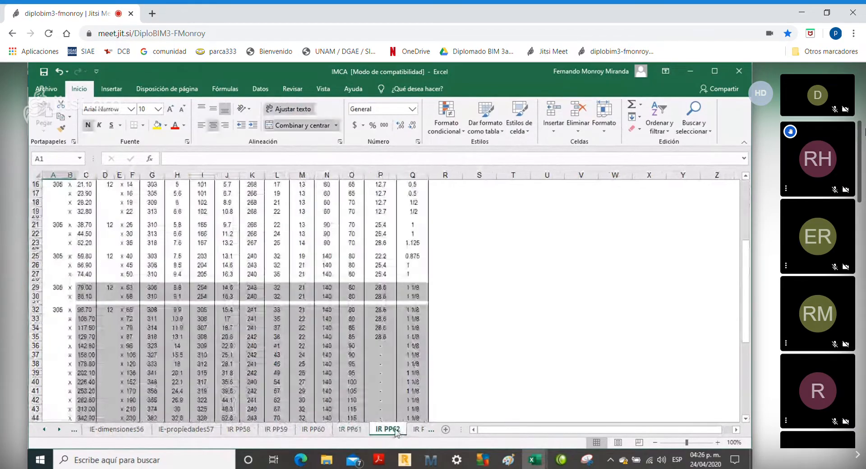
pyautogui.scroll(3, 230, 329)
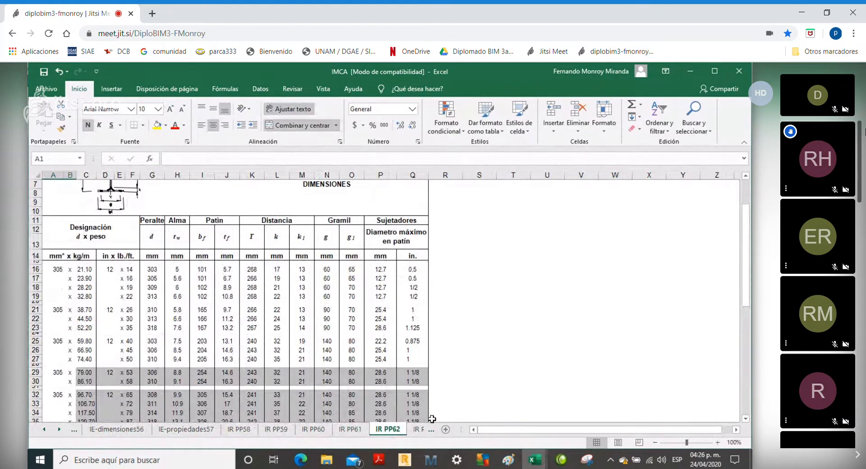
pyautogui.scroll(-1, 131, 346)
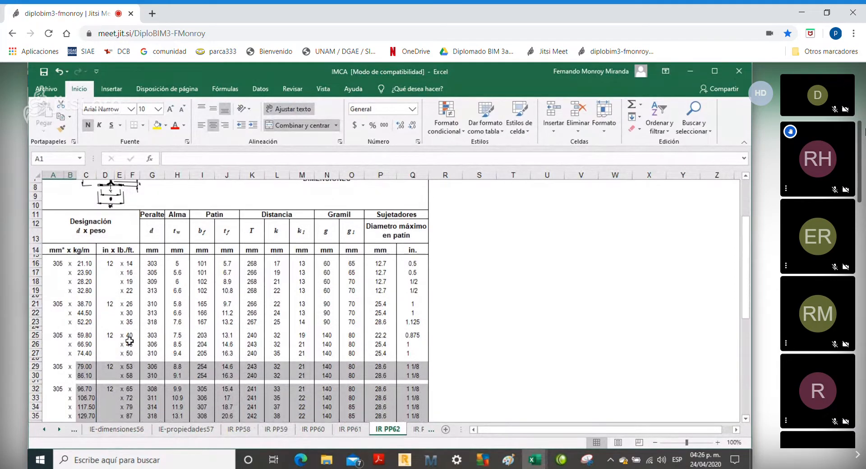
pyautogui.scroll(1, 130, 342)
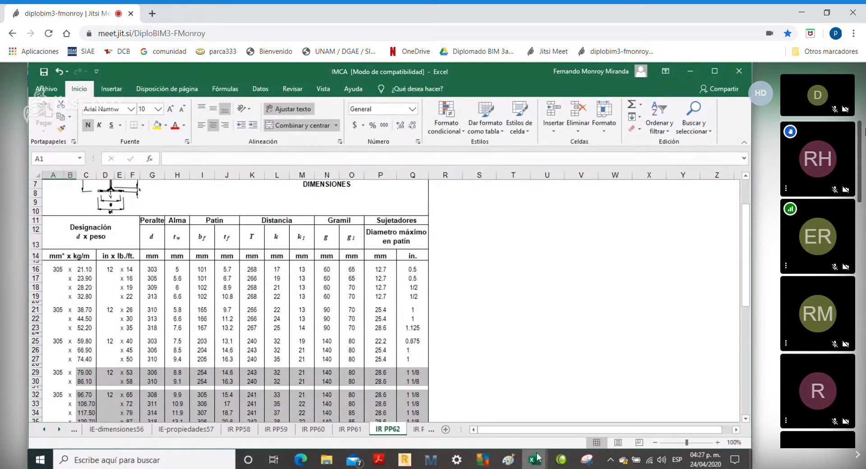
# Return to the Paint notes and complete the IR 300x line by handwriting the weight range 21.1 ---- 74.4 kg/m.
pyautogui.moveTo(535, 460)
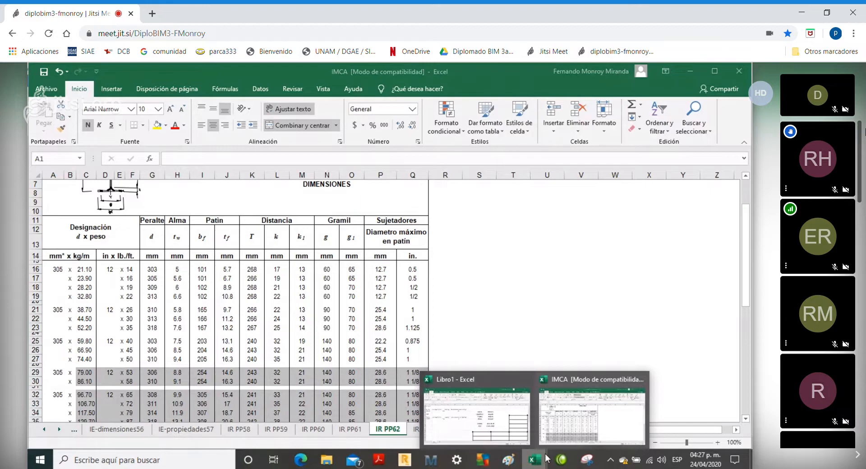
pyautogui.click(515, 462)
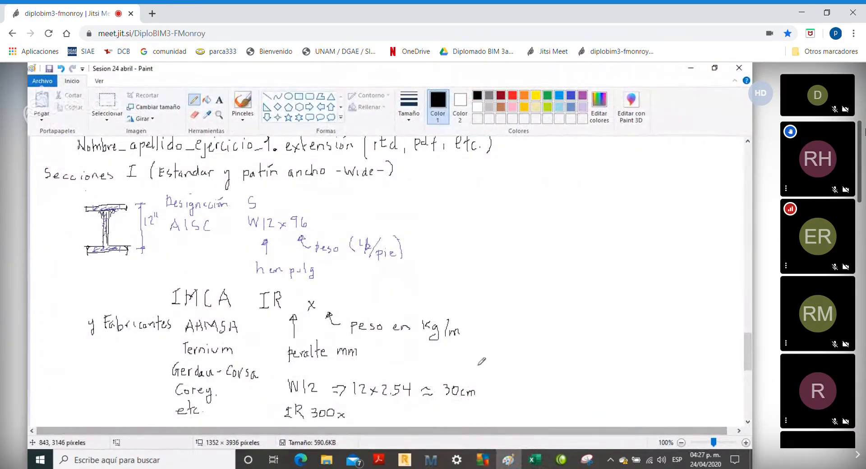
pyautogui.scroll(-3, 486, 344)
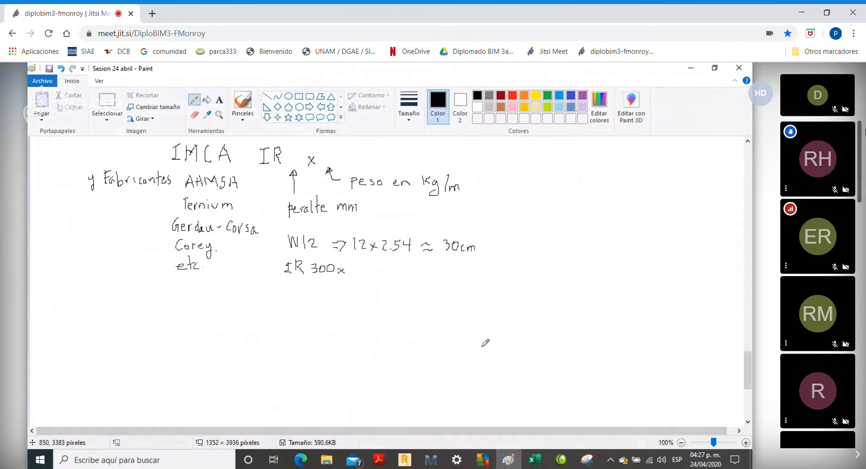
pyautogui.moveTo(359, 266); pyautogui.dragTo(394, 273)
pyautogui.click(374, 273)
pyautogui.moveTo(396, 273); pyautogui.dragTo(410, 272)
pyautogui.moveTo(413, 271); pyautogui.dragTo(463, 270)
pyautogui.click(453, 268)
pyautogui.moveTo(461, 264)
pyautogui.mouseDown()
pyautogui.moveTo(461, 273)
pyautogui.moveTo(498, 274)
pyautogui.mouseUp()
pyautogui.moveTo(511, 257)
pyautogui.mouseDown()
pyautogui.moveTo(507, 274)
pyautogui.moveTo(528, 270)
pyautogui.mouseUp()
pyautogui.click(527, 273)
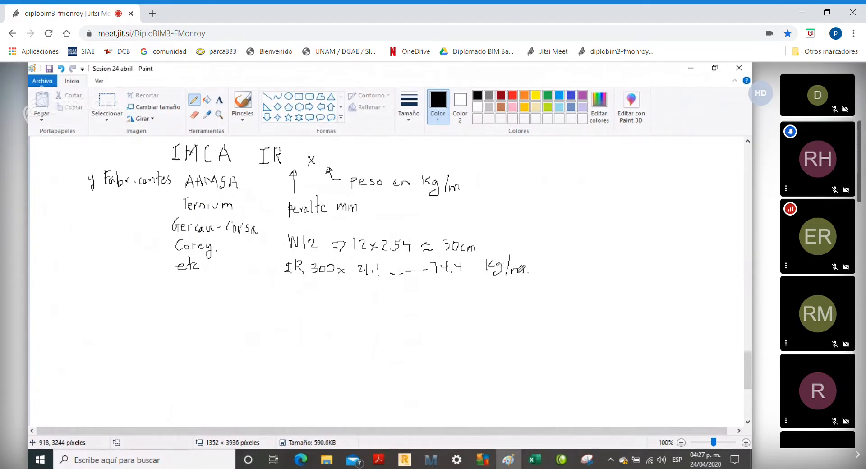
# Draw arrows pointing up to 21.1 and 74.4, and label them "ligera" and "pesada" respectively.
pyautogui.moveTo(365, 286)
pyautogui.mouseDown()
pyautogui.moveTo(360, 322)
pyautogui.moveTo(395, 325)
pyautogui.mouseUp()
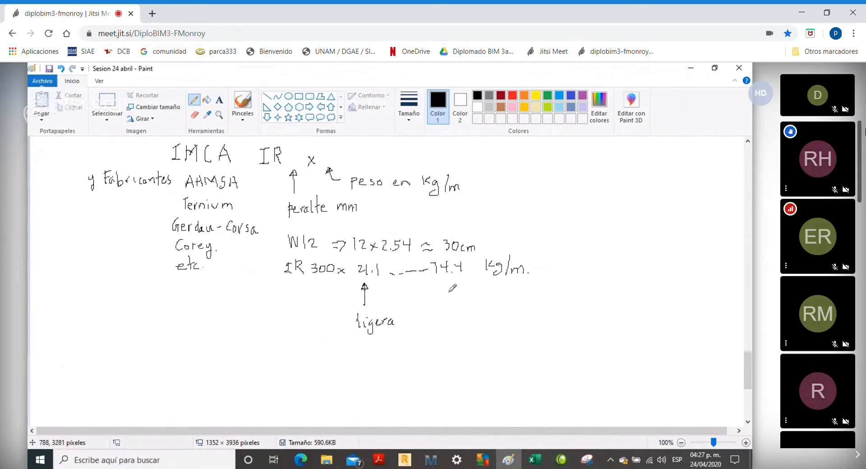
pyautogui.moveTo(450, 284)
pyautogui.mouseDown()
pyautogui.moveTo(453, 318)
pyautogui.moveTo(500, 319)
pyautogui.mouseUp()
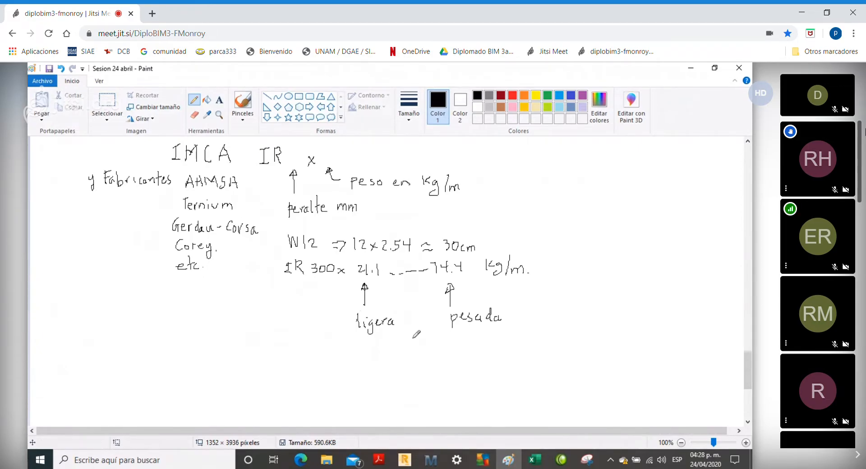
# Draw a brace under "ligera" and "pesada" and handwrite "espesores alma y patines (ancho)" beneath it.
pyautogui.moveTo(359, 339); pyautogui.dragTo(482, 335)
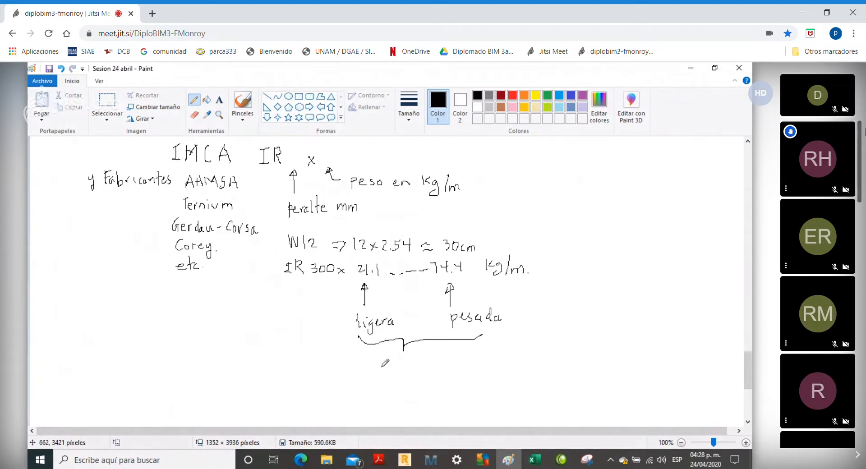
pyautogui.moveTo(377, 368)
pyautogui.mouseDown()
pyautogui.moveTo(387, 379)
pyautogui.moveTo(421, 363)
pyautogui.moveTo(473, 369)
pyautogui.mouseUp()
pyautogui.moveTo(479, 364)
pyautogui.mouseDown()
pyautogui.moveTo(496, 376)
pyautogui.moveTo(517, 364)
pyautogui.mouseUp()
pyautogui.moveTo(519, 359); pyautogui.dragTo(618, 367)
pyautogui.click(535, 357)
pyautogui.moveTo(551, 363); pyautogui.dragTo(553, 372)
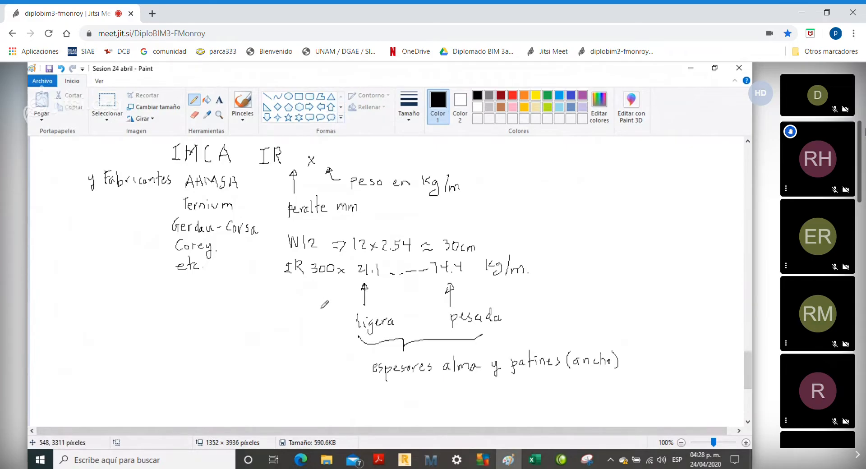
# Handwrite the W12x96 weight as the fraction 96 lb/pie in the blank area below the section notes.
pyautogui.scroll(3, 324, 305)
pyautogui.scroll(-3, 322, 300)
pyautogui.scroll(3, 322, 300)
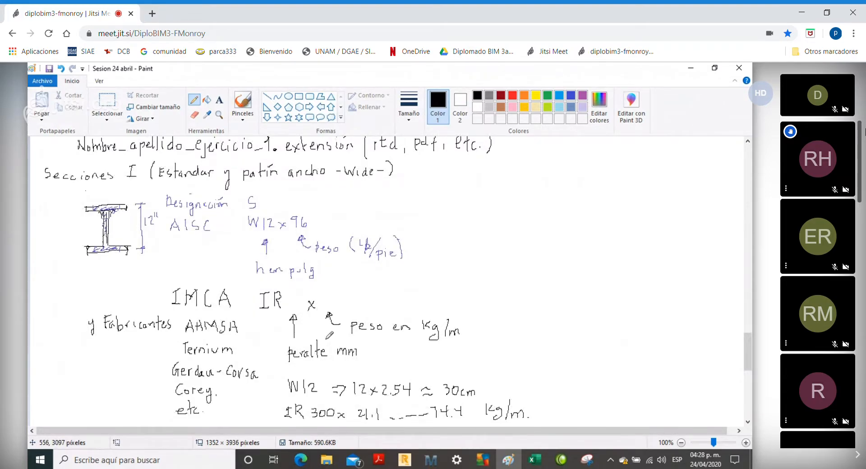
pyautogui.scroll(2, 329, 335)
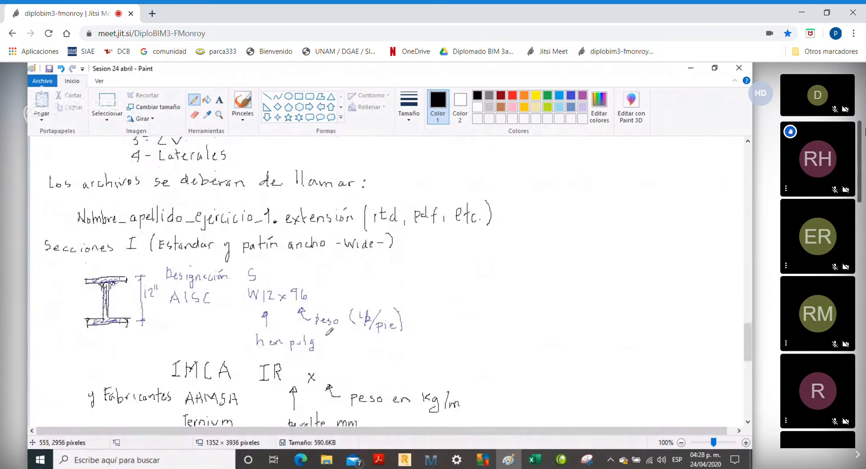
pyautogui.scroll(-6, 330, 335)
pyautogui.scroll(4, 336, 327)
pyautogui.scroll(-4, 336, 326)
pyautogui.scroll(-2, 389, 324)
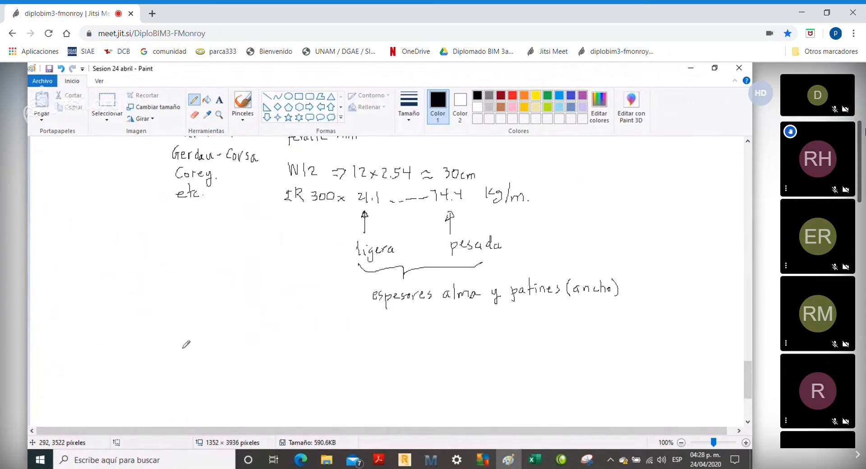
pyautogui.moveTo(170, 334)
pyautogui.mouseDown()
pyautogui.moveTo(168, 349)
pyautogui.moveTo(199, 343)
pyautogui.moveTo(193, 348)
pyautogui.moveTo(207, 354)
pyautogui.moveTo(187, 386)
pyautogui.moveTo(194, 366)
pyautogui.moveTo(189, 374)
pyautogui.mouseUp()
pyautogui.moveTo(198, 367); pyautogui.dragTo(206, 374)
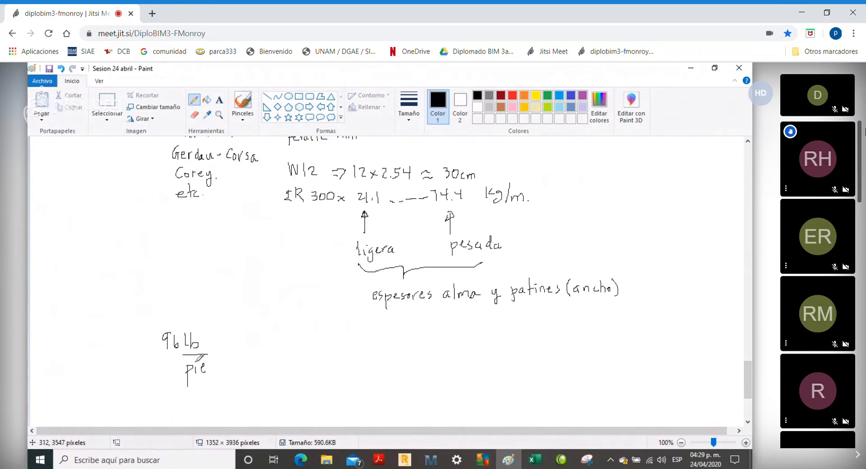
# Handwrite the conversion factor (0.456 kg / 1 Lb) in parentheses beside the 96 lb/pie fraction.
pyautogui.moveTo(221, 329); pyautogui.dragTo(221, 380)
pyautogui.hotkey('ctrl', 'z')
pyautogui.moveTo(224, 352); pyautogui.dragTo(262, 351)
pyautogui.moveTo(236, 366)
pyautogui.mouseDown()
pyautogui.moveTo(236, 374)
pyautogui.moveTo(254, 373)
pyautogui.mouseUp()
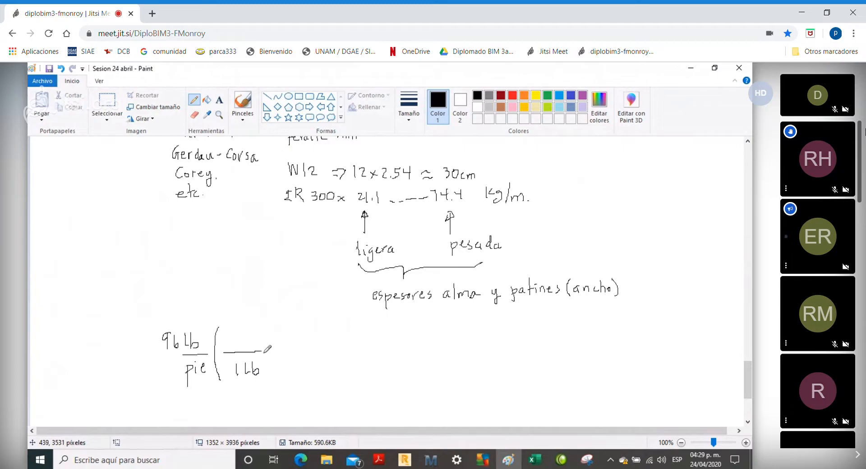
pyautogui.moveTo(231, 336)
pyautogui.mouseDown()
pyautogui.moveTo(245, 344)
pyautogui.moveTo(253, 334)
pyautogui.moveTo(276, 345)
pyautogui.moveTo(272, 353)
pyautogui.moveTo(286, 333)
pyautogui.moveTo(279, 380)
pyautogui.mouseUp()
pyautogui.click(236, 344)
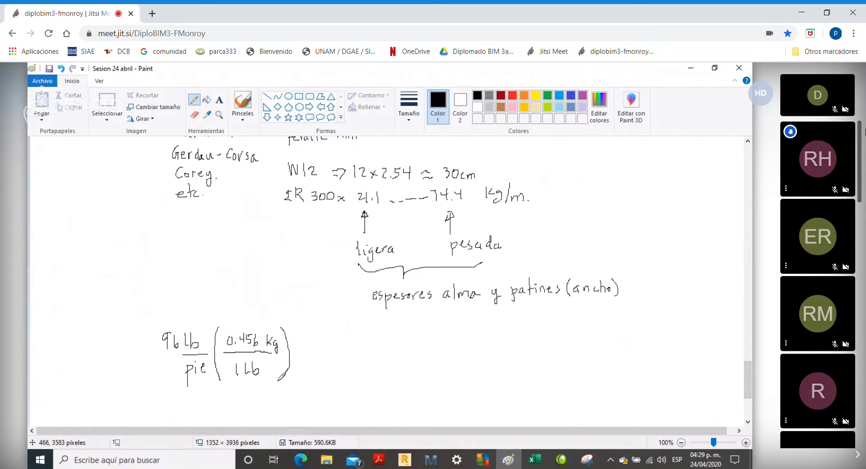
# Add a second parenthesised conversion factor, 1 pie / 0.3048 m, after the pound-to-kilogram factor.
pyautogui.moveTo(309, 330); pyautogui.dragTo(305, 374)
pyautogui.moveTo(317, 331)
pyautogui.mouseDown()
pyautogui.moveTo(317, 342)
pyautogui.moveTo(340, 340)
pyautogui.moveTo(340, 353)
pyautogui.moveTo(358, 354)
pyautogui.moveTo(318, 366)
pyautogui.moveTo(380, 374)
pyautogui.mouseUp()
pyautogui.click(327, 372)
pyautogui.moveTo(383, 327)
pyautogui.mouseDown()
pyautogui.moveTo(392, 356)
pyautogui.moveTo(383, 377)
pyautogui.mouseUp()
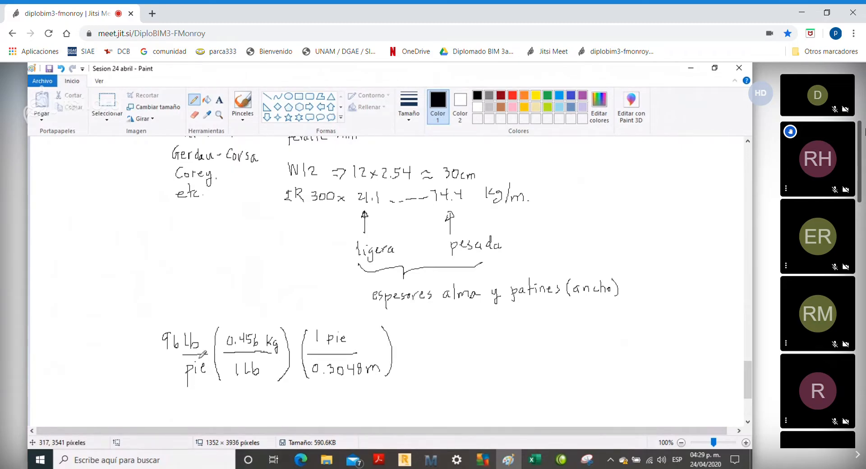
# Strike out the cancelling lb and pie units in the conversion and begin handwriting a line beneath the 96 lb/pie fraction.
pyautogui.moveTo(183, 351); pyautogui.dragTo(195, 342)
pyautogui.moveTo(232, 383); pyautogui.dragTo(270, 366)
pyautogui.moveTo(184, 379); pyautogui.dragTo(210, 360)
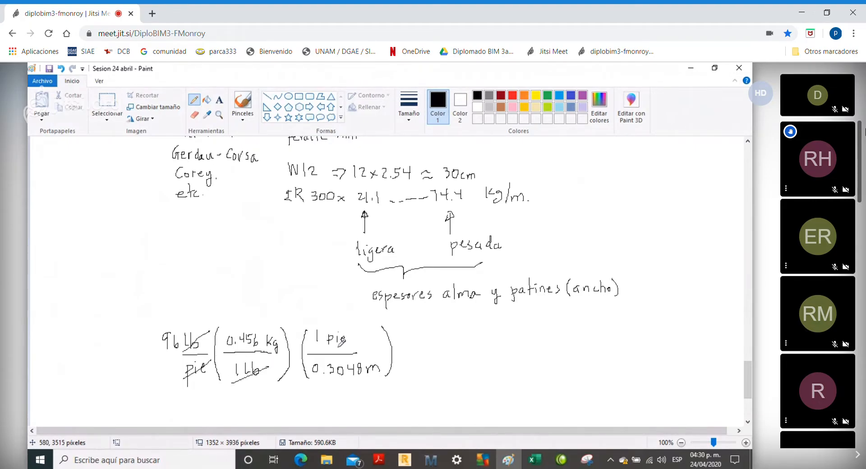
pyautogui.moveTo(326, 346); pyautogui.dragTo(352, 333)
pyautogui.moveTo(169, 399)
pyautogui.mouseDown()
pyautogui.moveTo(166, 410)
pyautogui.moveTo(176, 406)
pyautogui.mouseUp()
pyautogui.moveTo(195, 398); pyautogui.dragTo(193, 415)
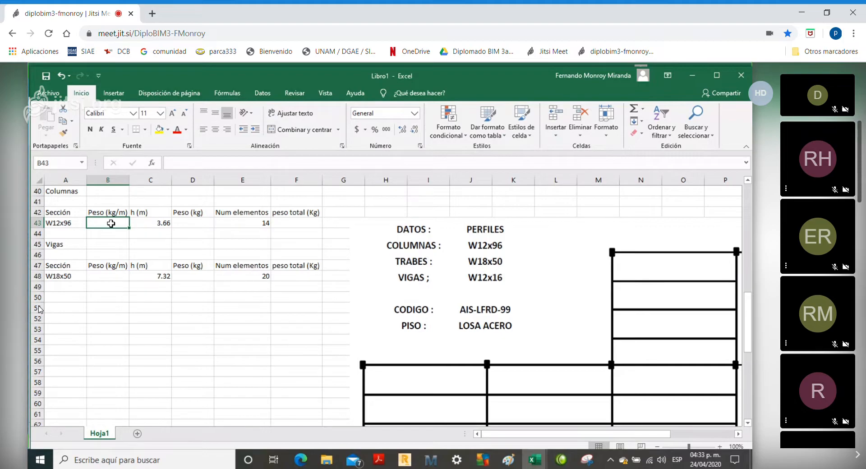
# Enter 142.8 as the weight in kg/m of the W12x96 column section in the Libro1 spreadsheet.
pyautogui.write('142.8')
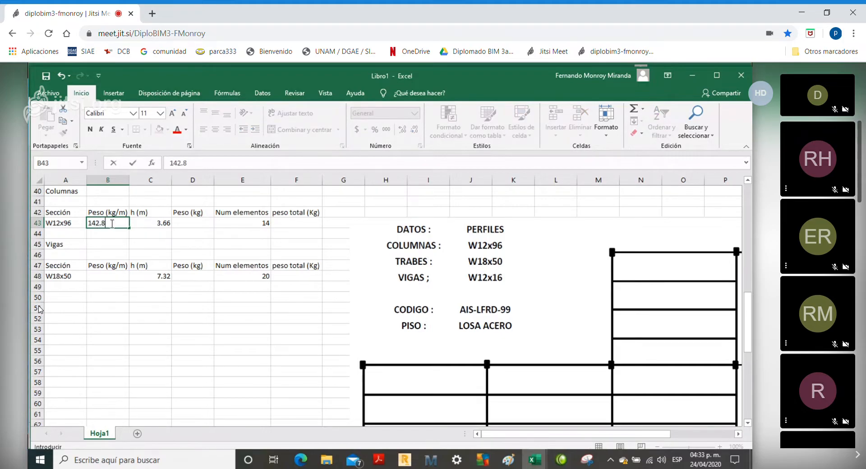
pyautogui.click(116, 276)
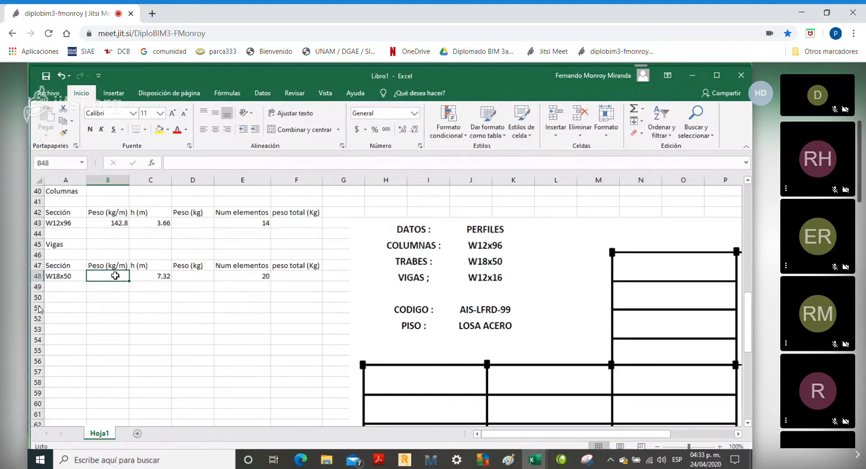
# Switch to the IMCA workbook and look up the kg/m weight of the 18 x 50 section on sheet IR PP68.
pyautogui.click(534, 460)
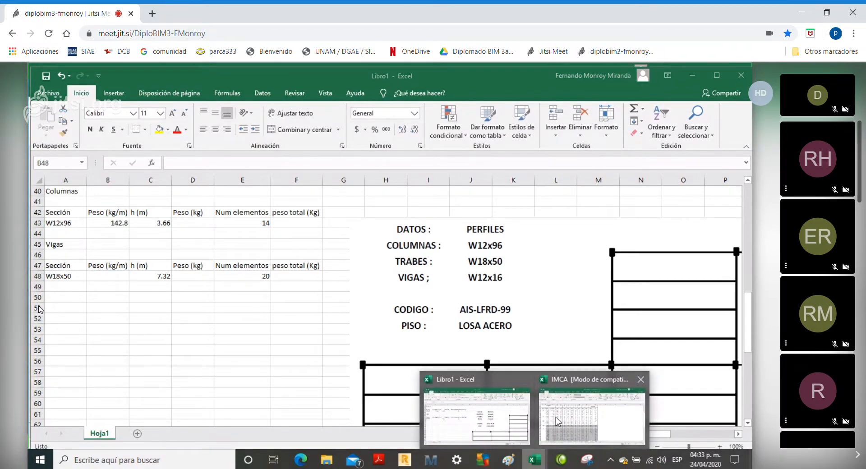
pyautogui.click(574, 402)
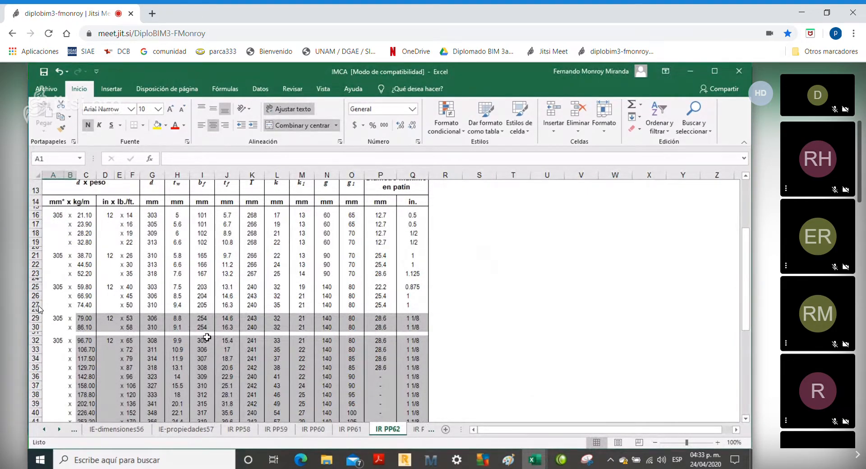
pyautogui.scroll(-2, 207, 337)
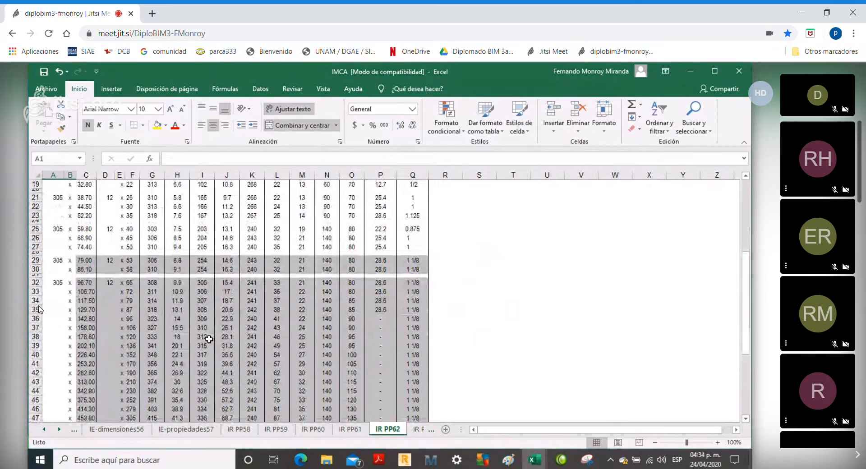
pyautogui.scroll(-2, 209, 339)
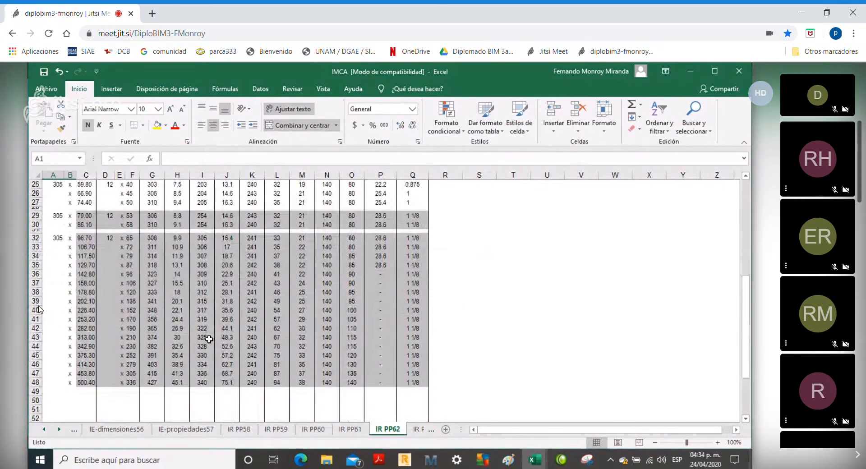
pyautogui.click(416, 429)
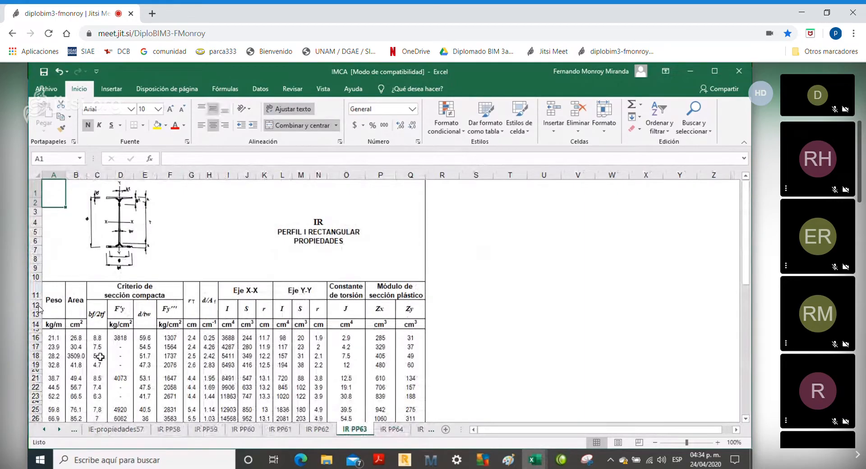
pyautogui.click(391, 430)
pyautogui.scroll(-2, 170, 361)
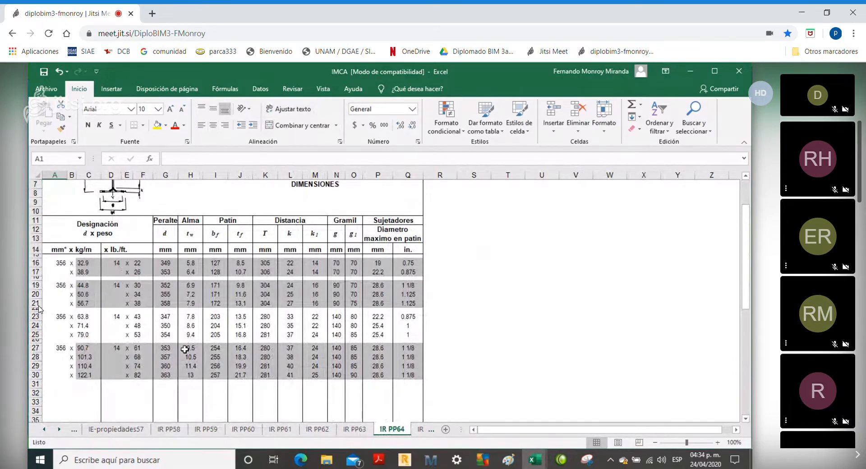
pyautogui.click(420, 430)
pyautogui.click(403, 430)
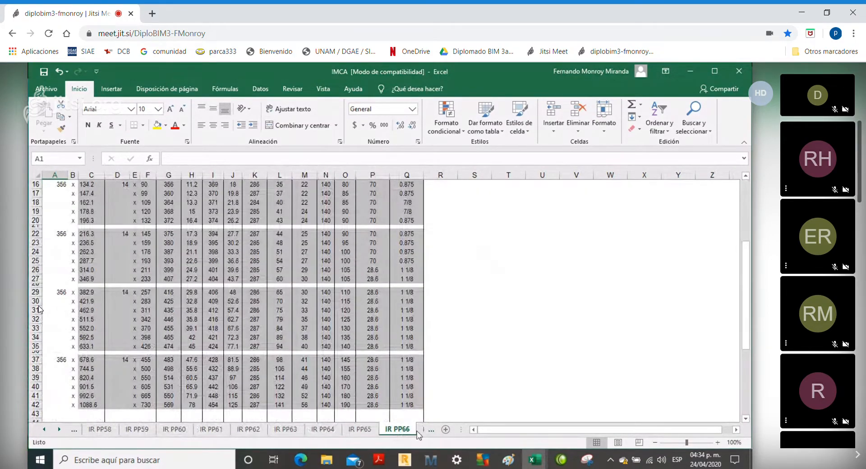
pyautogui.click(419, 430)
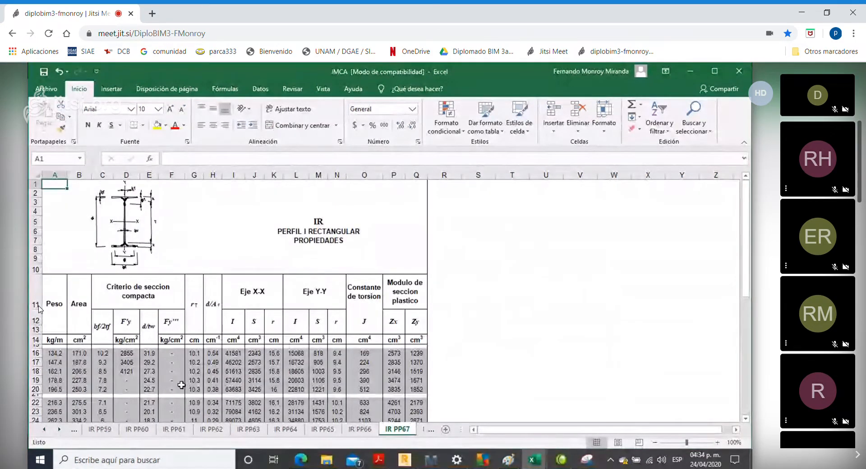
pyautogui.click(424, 431)
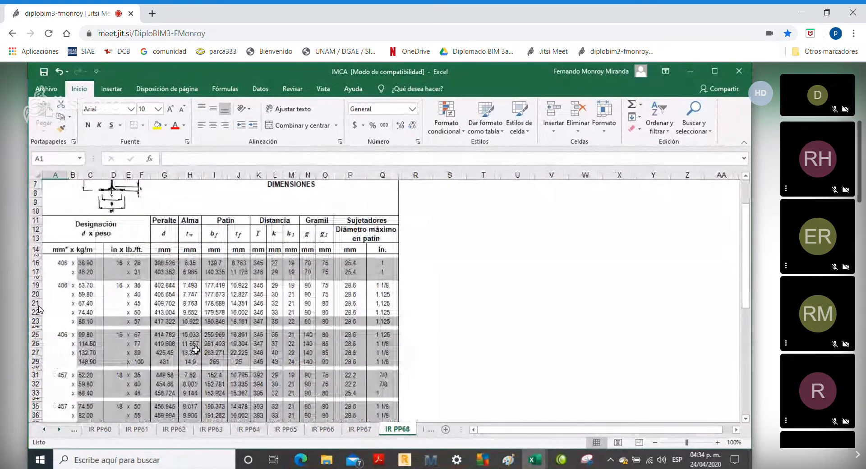
pyautogui.scroll(-4, 135, 319)
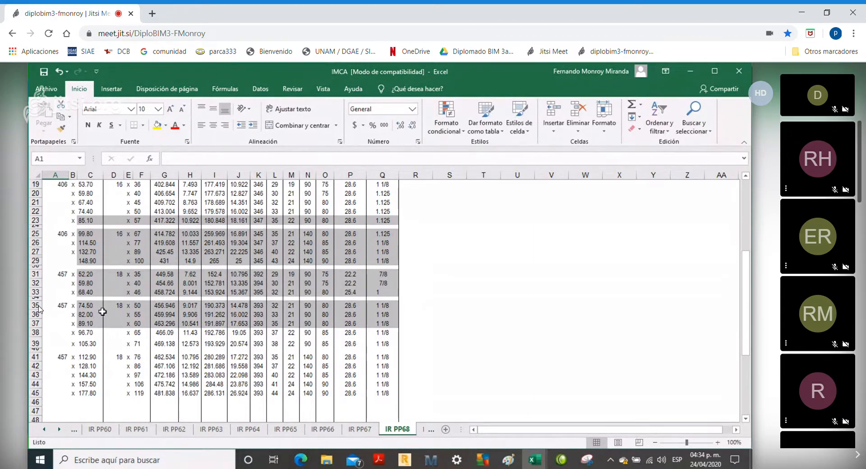
pyautogui.scroll(2, 103, 312)
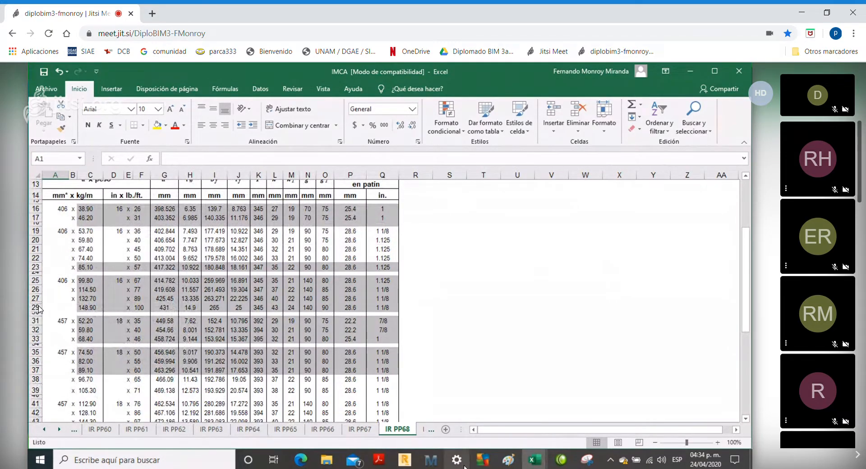
# Return to the Libro1 workbook and enter 74.5 as the weight in kg/m of the W18x50 beam section.
pyautogui.click(537, 461)
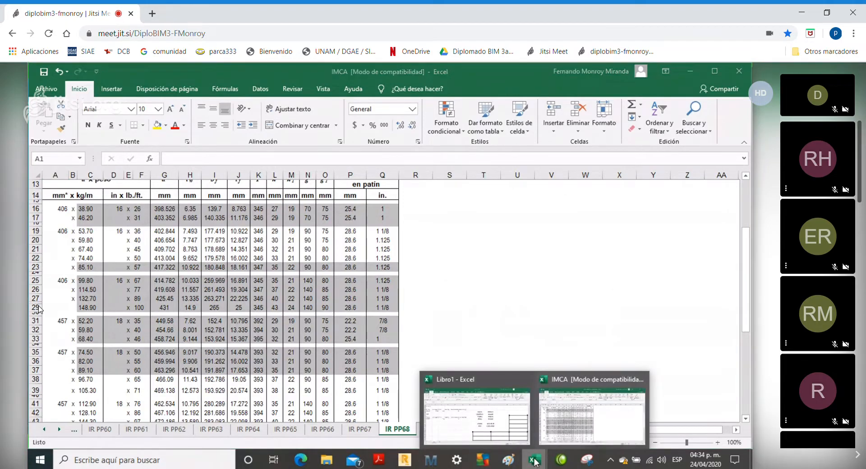
pyautogui.click(493, 428)
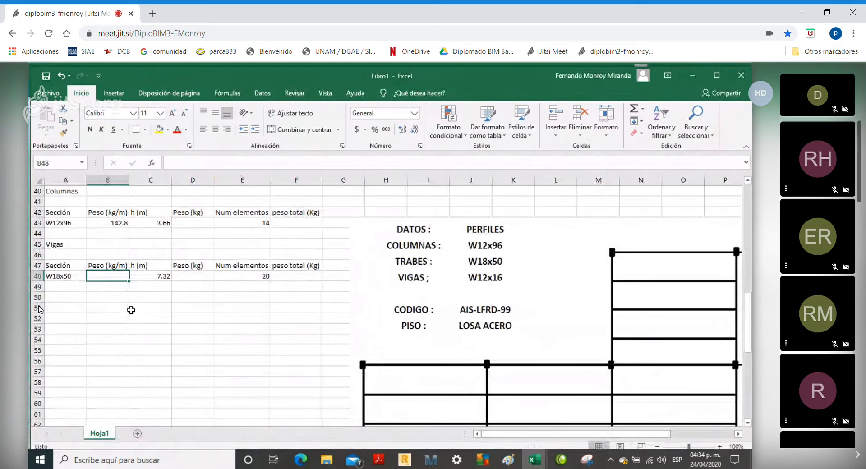
pyautogui.write('74.5')
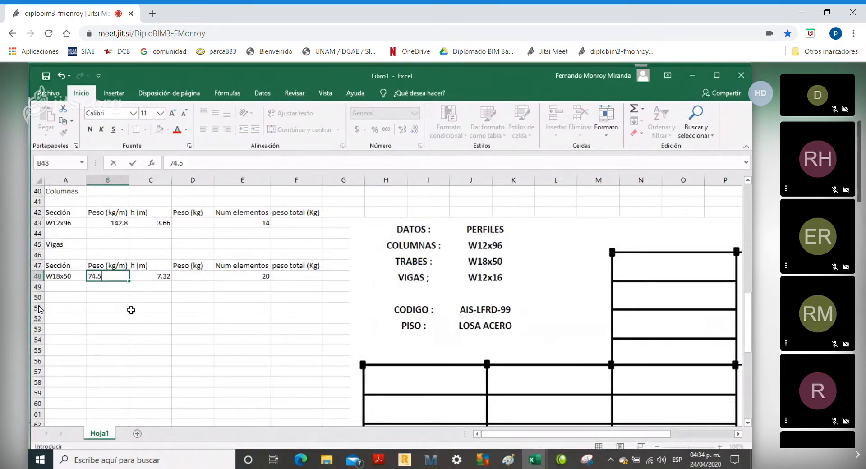
pyautogui.click(188, 339)
# Calculate the W12x96 column's weight in kg in D43 with the formula =B43*C43.
pyautogui.scroll(2, 194, 298)
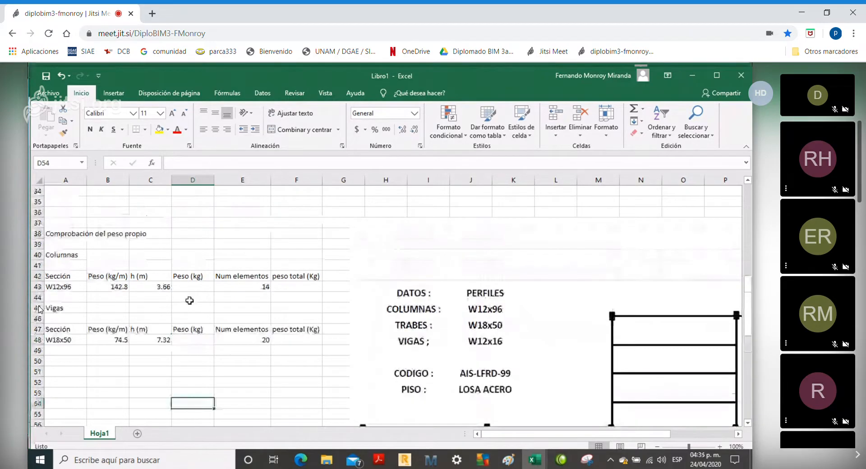
pyautogui.click(201, 287)
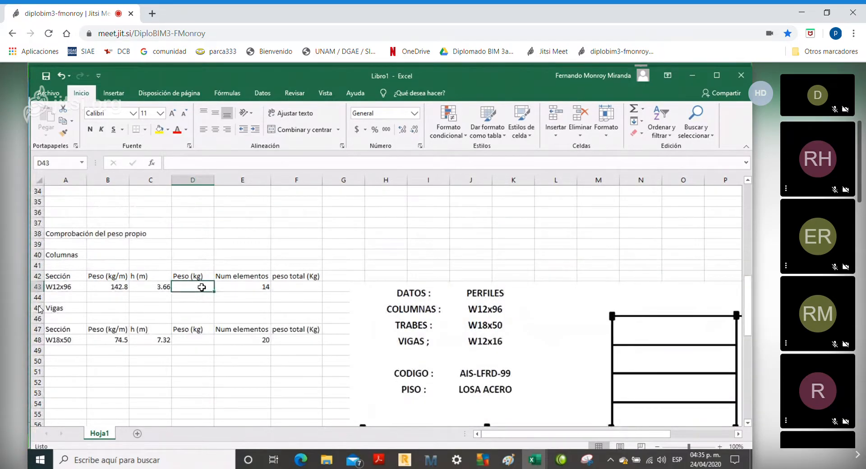
pyautogui.write('=')
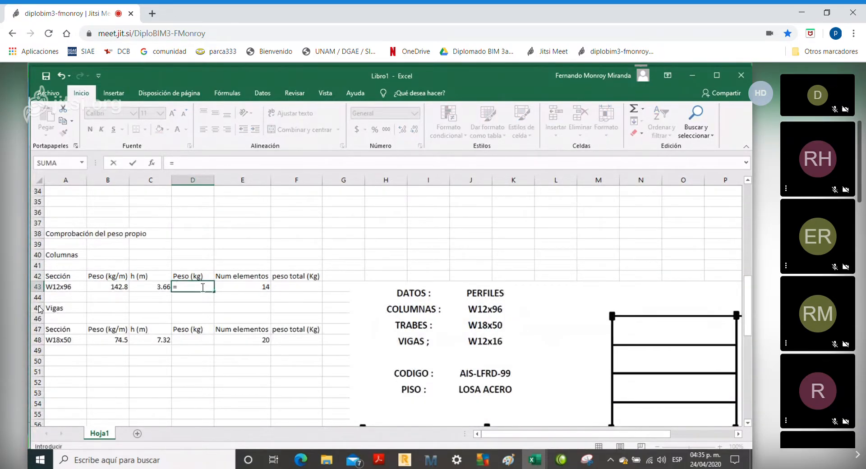
pyautogui.press('Left')
pyautogui.press('Left')
pyautogui.write('*')
pyautogui.press('Left')
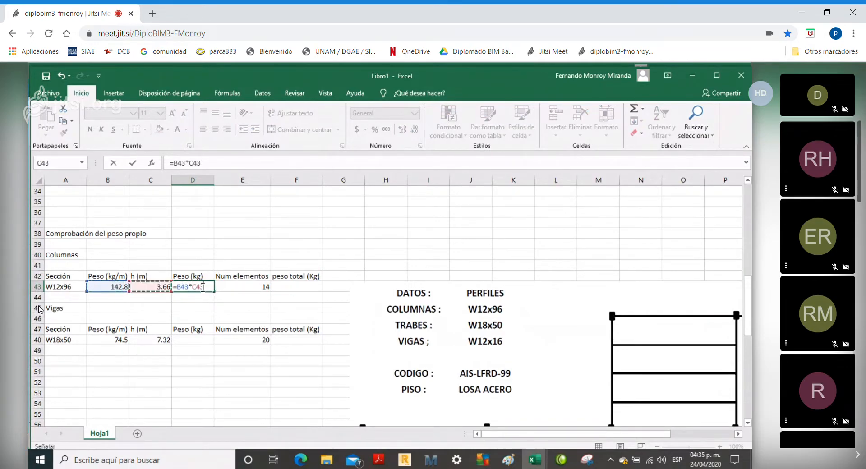
pyautogui.press('Return')
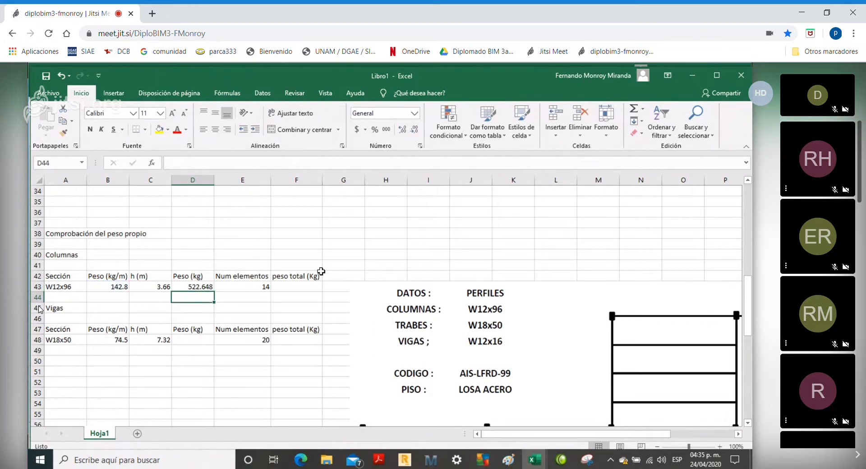
# Calculate the total weight of the W12x96 columns in F43 with the formula =E43*D43.
pyautogui.click(308, 288)
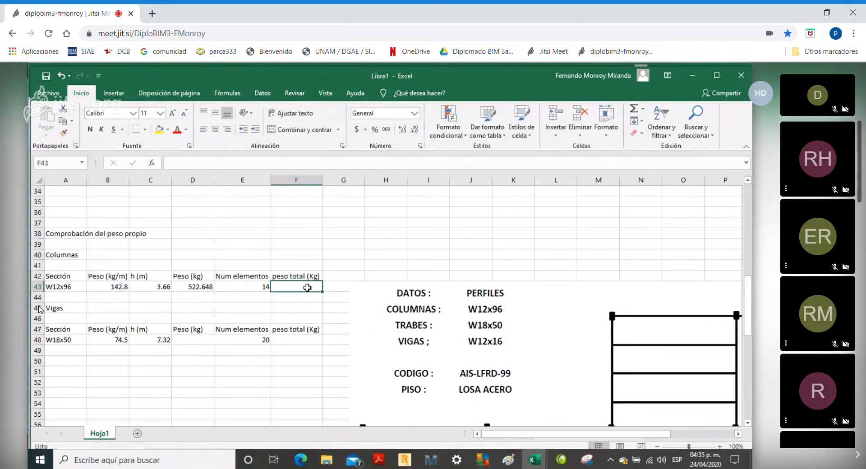
pyautogui.write('=')
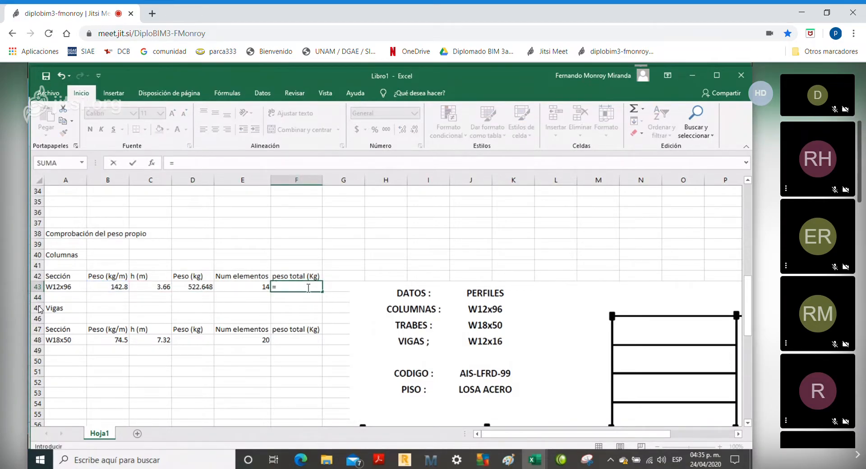
pyautogui.press('Left')
pyautogui.write('*')
pyautogui.press('Left')
pyautogui.press('Left')
pyautogui.press('Return')
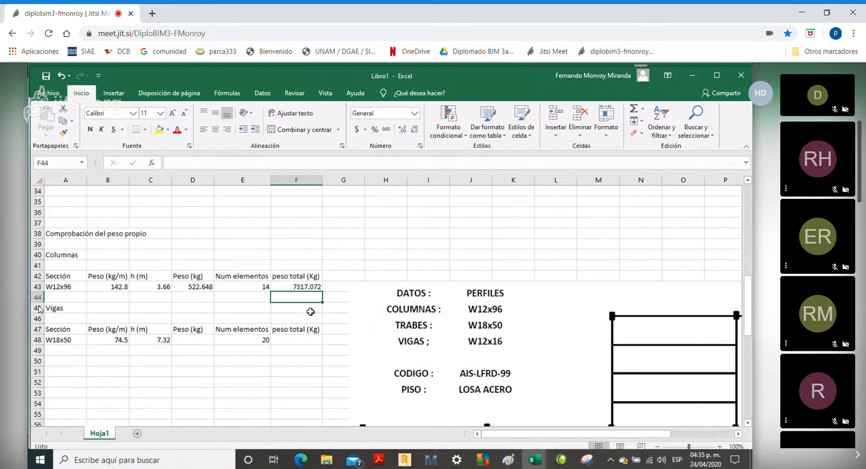
# Copy the element weight formula from D43 into D48 for the W18x50 beam.
pyautogui.click(306, 339)
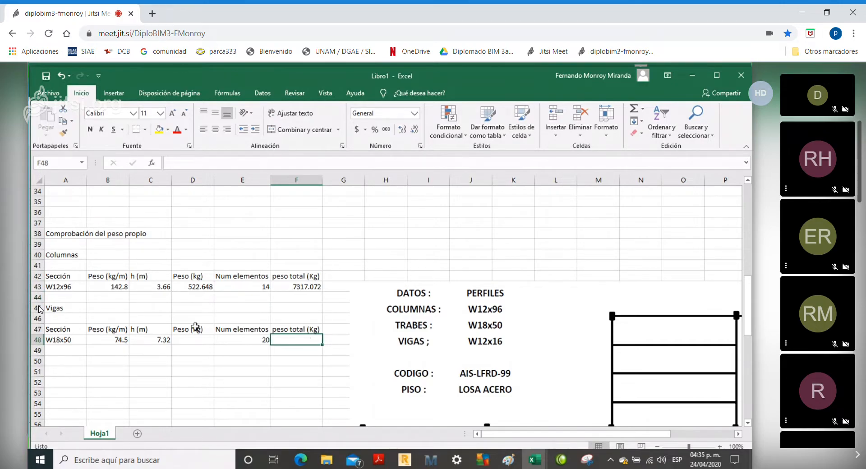
pyautogui.click(199, 283)
pyautogui.hotkey('ctrl', 'c')
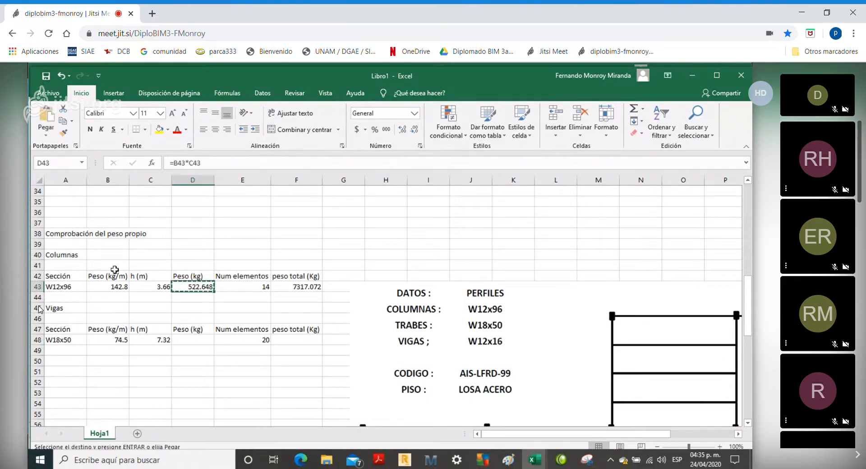
pyautogui.click(189, 339)
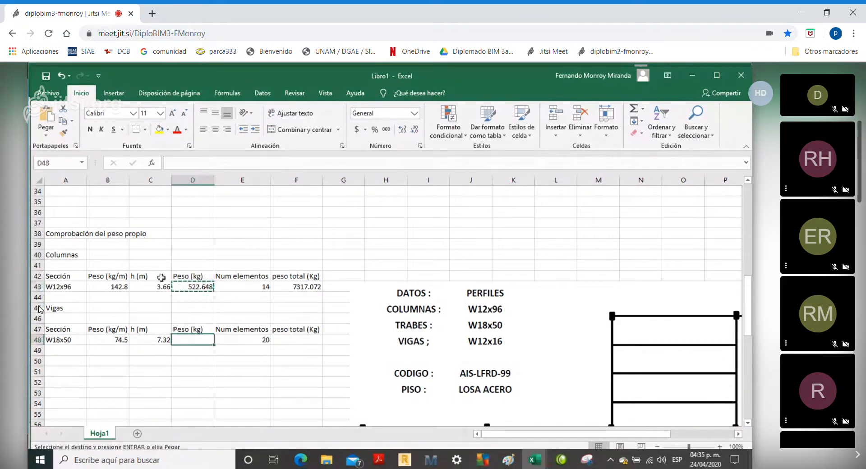
pyautogui.click(48, 121)
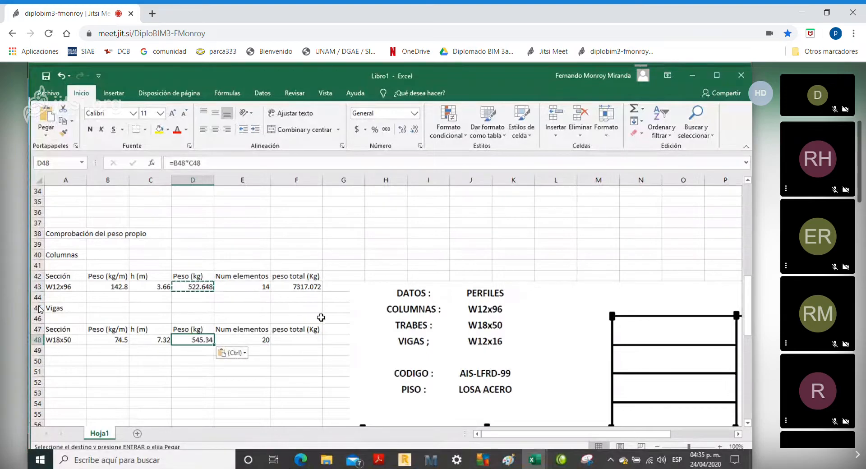
# Copy the total weight formula from F43 into F48 for the W18x50 beams.
pyautogui.click(305, 289)
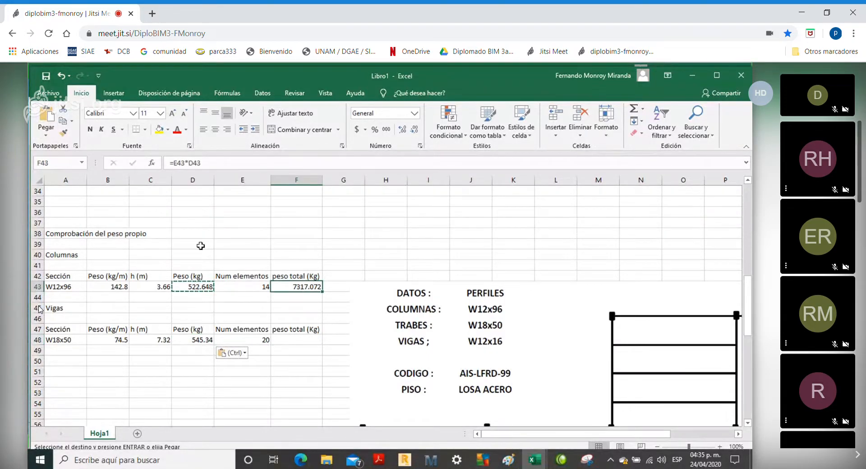
pyautogui.click(62, 121)
pyautogui.click(303, 341)
pyautogui.click(48, 122)
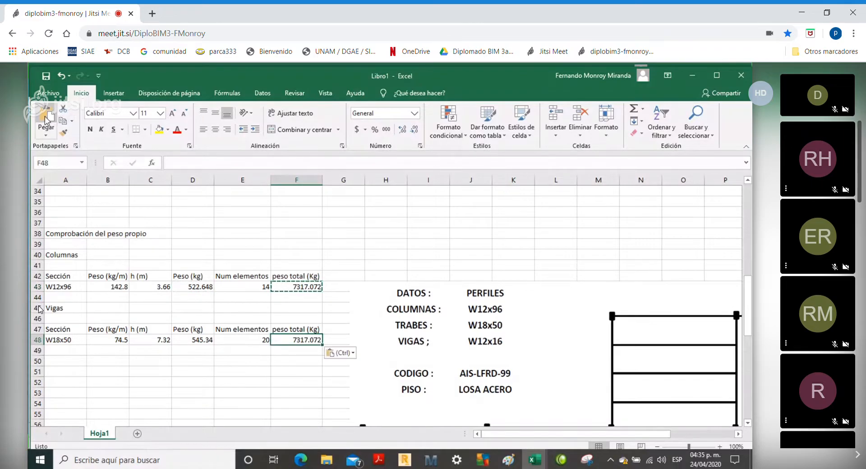
# Add the column and beam total weights in F50 with the formula =F43+F48.
pyautogui.click(300, 380)
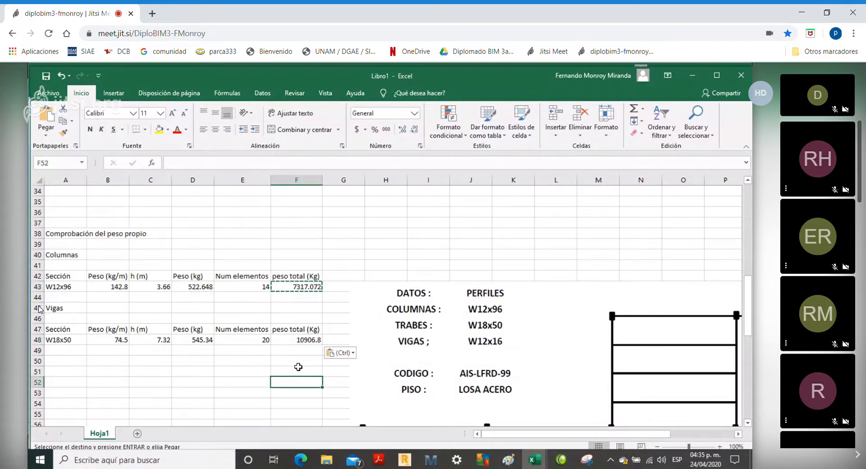
pyautogui.click(298, 361)
pyautogui.write('=')
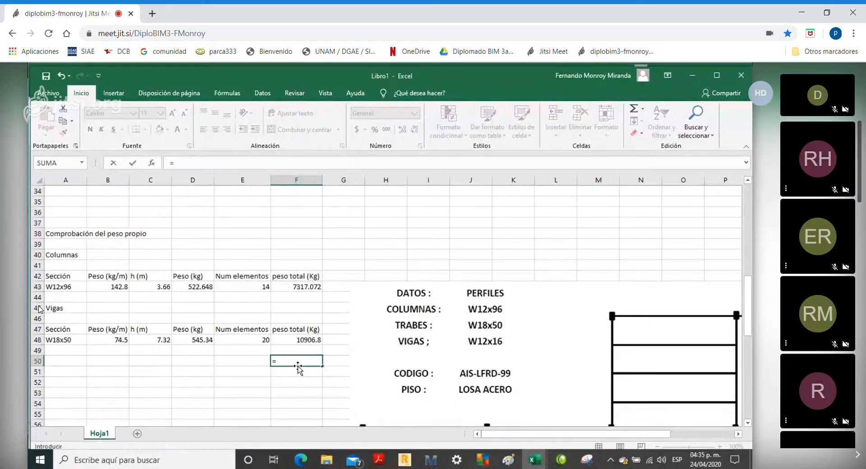
pyautogui.press('Up')
pyautogui.press('Up')
pyautogui.press('Up')
pyautogui.press('Up')
pyautogui.press('Up')
pyautogui.press('Up')
pyautogui.press('Up')
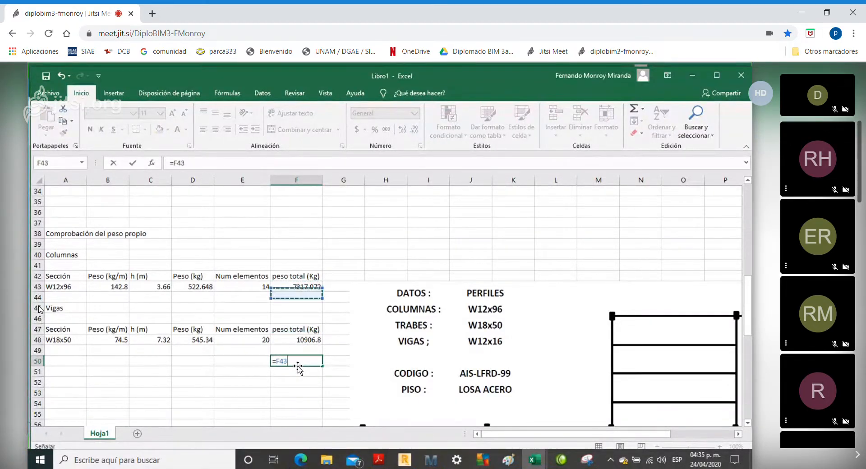
pyautogui.write('+')
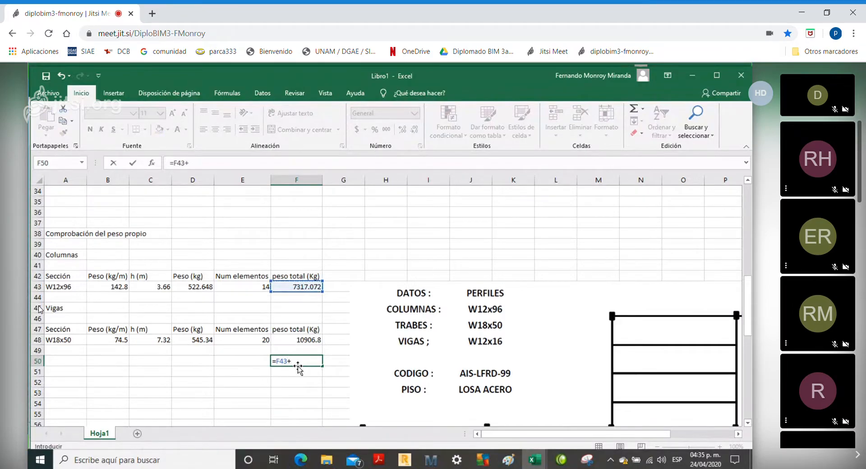
pyautogui.press('Up')
pyautogui.press('Up')
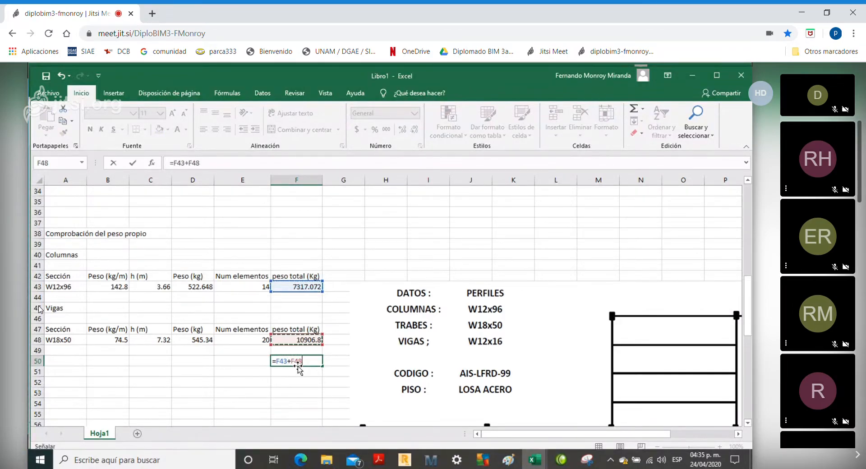
pyautogui.press('Return')
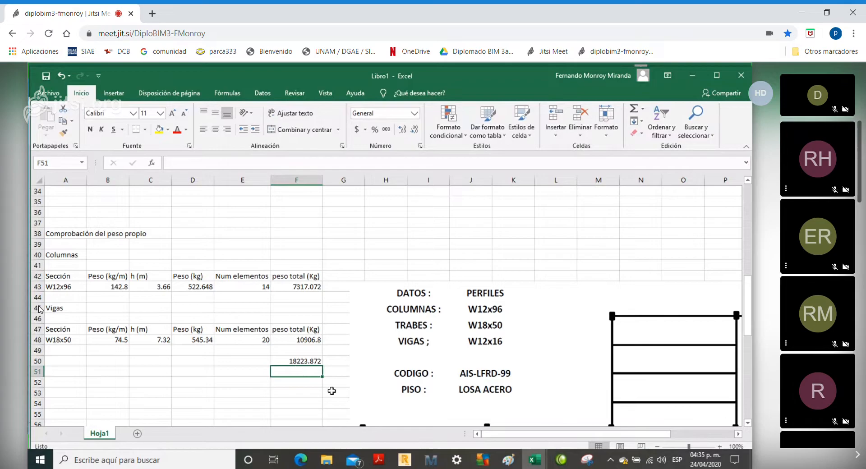
pyautogui.click(311, 391)
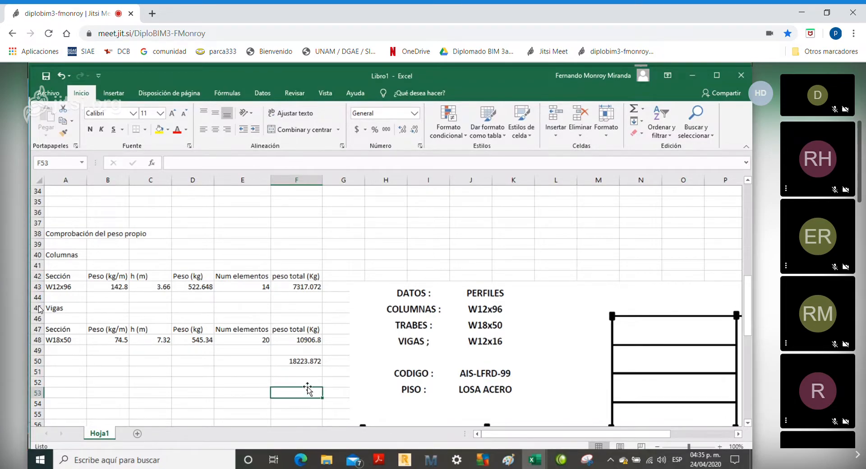
# Switch to Robot Structural Analysis and display the reactions table for the Peso propio load case.
pyautogui.click(309, 376)
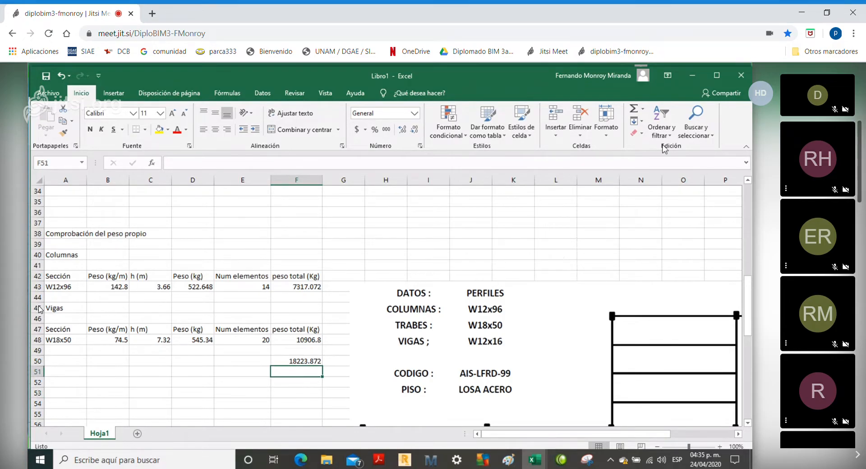
pyautogui.click(693, 77)
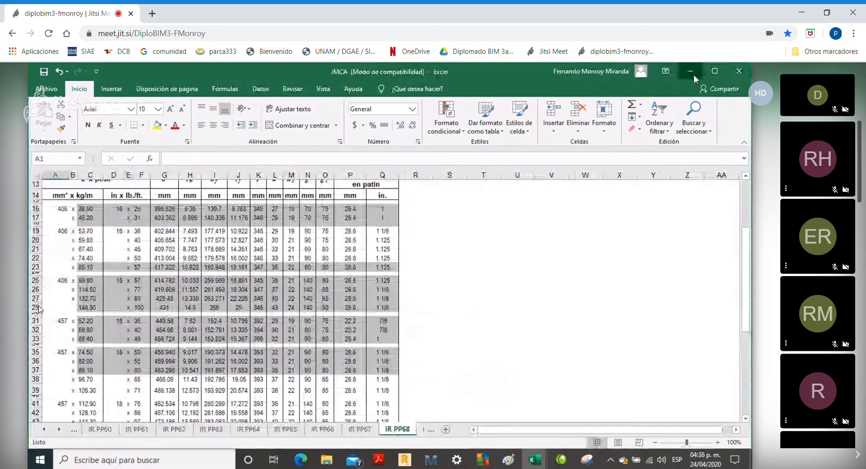
pyautogui.click(694, 75)
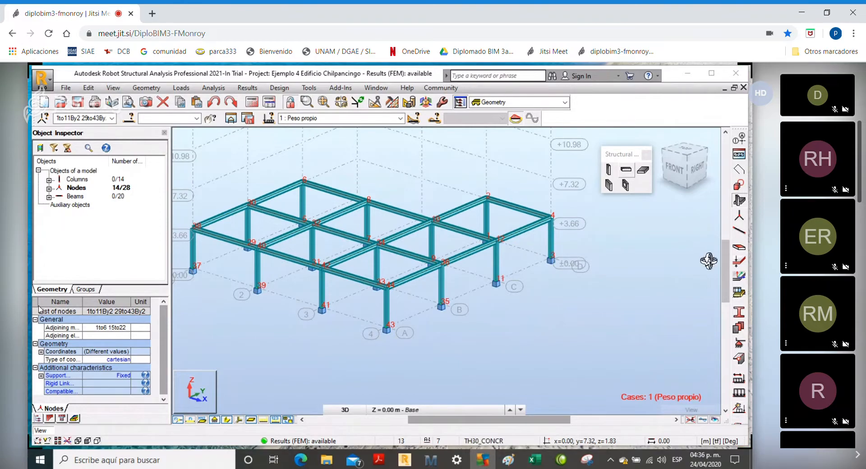
pyautogui.click(248, 89)
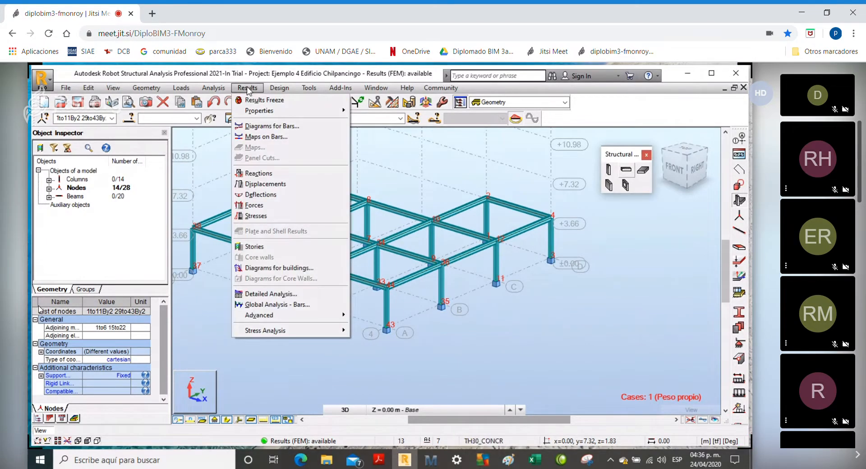
pyautogui.click(282, 173)
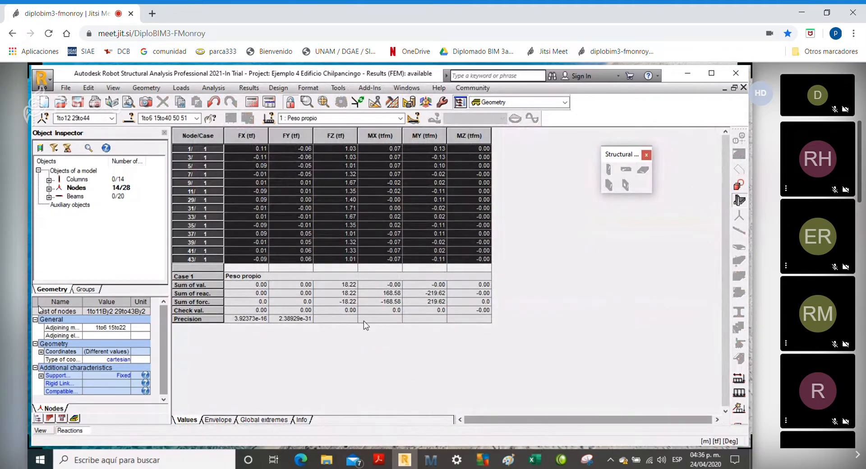
# Snip the Peso propio summary from the reactions table and paste it at cell A56 of Libro1 in Excel.
pyautogui.click(587, 460)
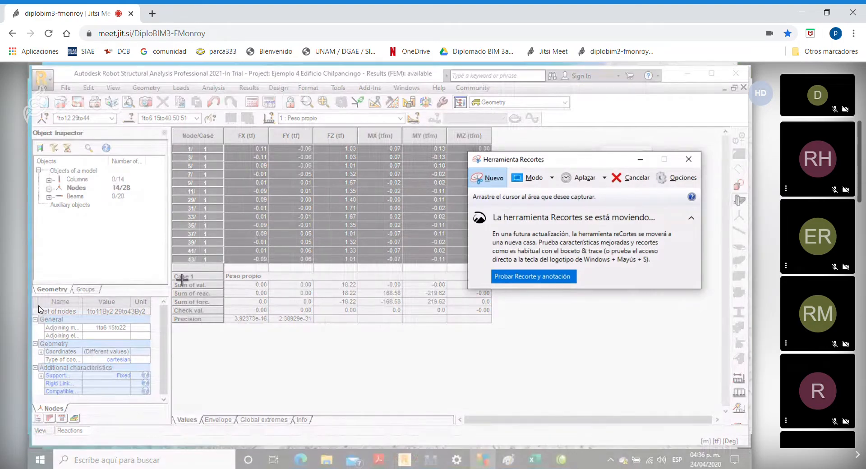
pyautogui.moveTo(171, 262); pyautogui.dragTo(494, 330)
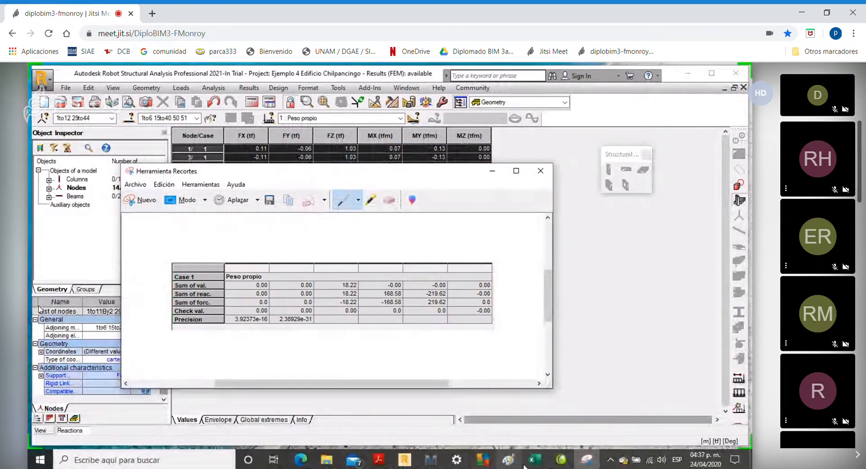
pyautogui.click(508, 461)
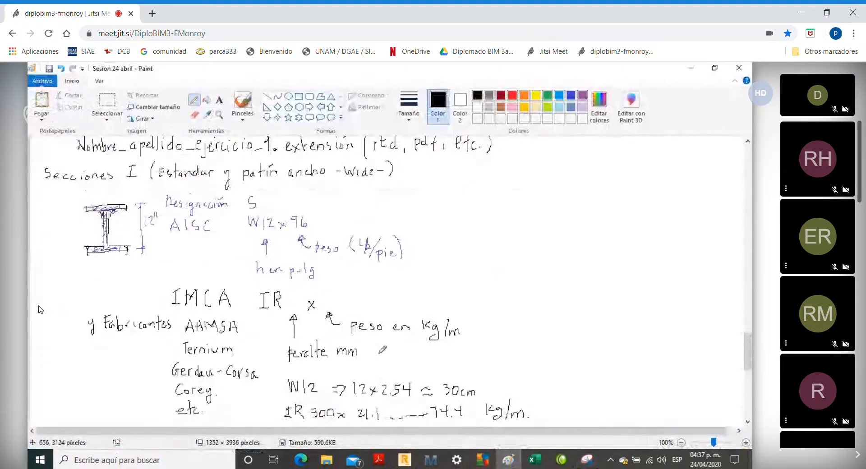
pyautogui.click(535, 459)
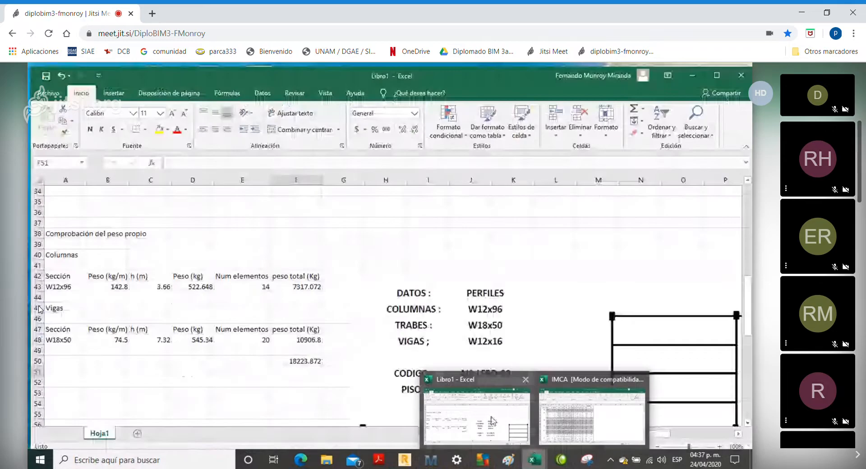
pyautogui.click(455, 406)
pyautogui.scroll(-2, 433, 384)
pyautogui.scroll(-2, 433, 384)
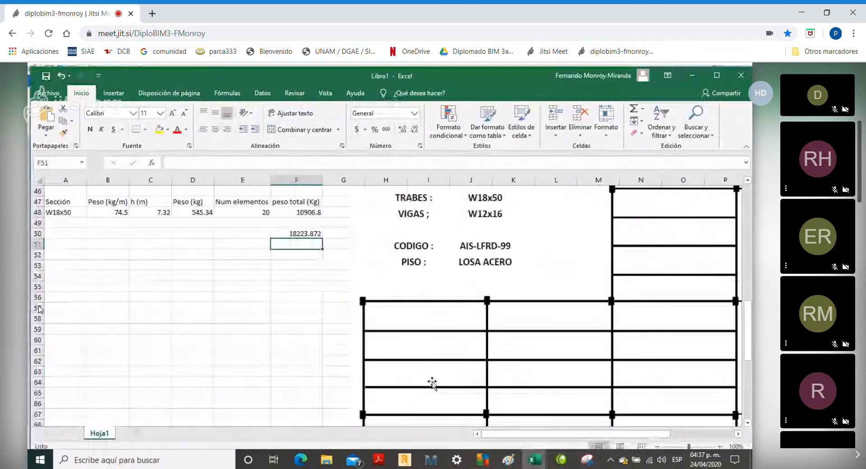
pyautogui.click(78, 298)
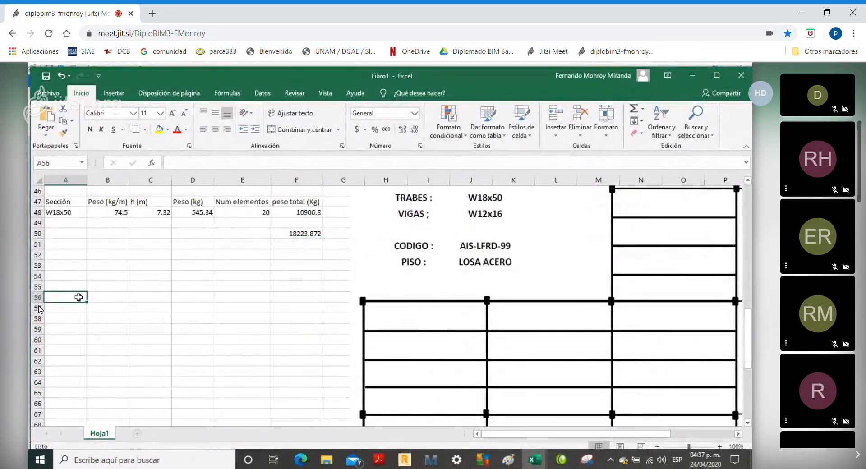
pyautogui.click(46, 119)
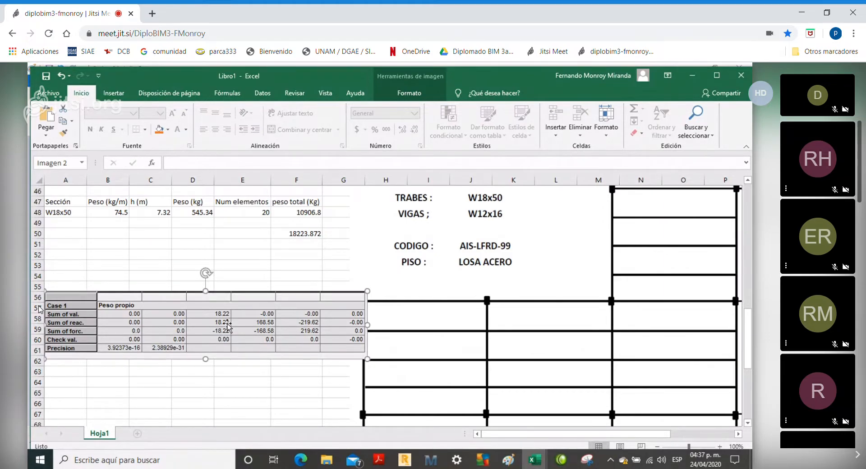
# Highlight the overall total weight in F50 with a yellow fill.
pyautogui.click(306, 235)
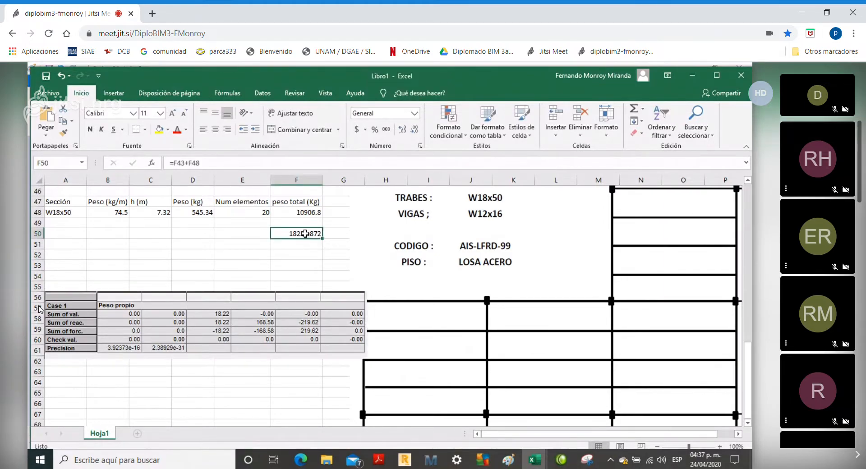
pyautogui.click(158, 130)
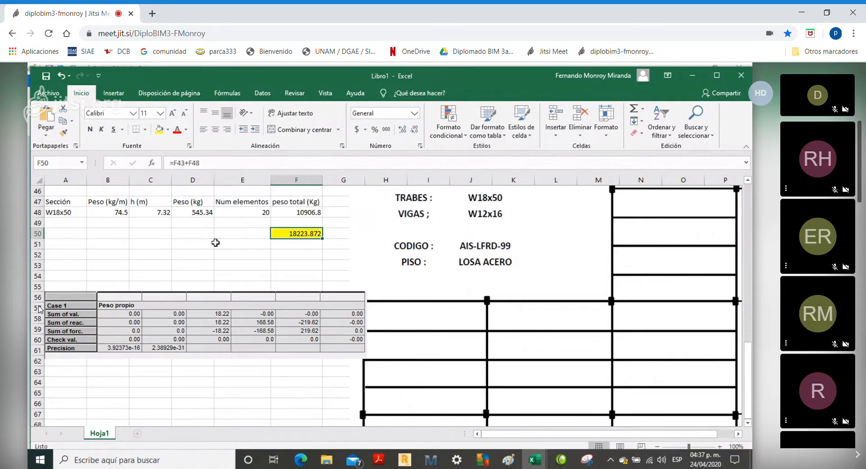
pyautogui.click(244, 254)
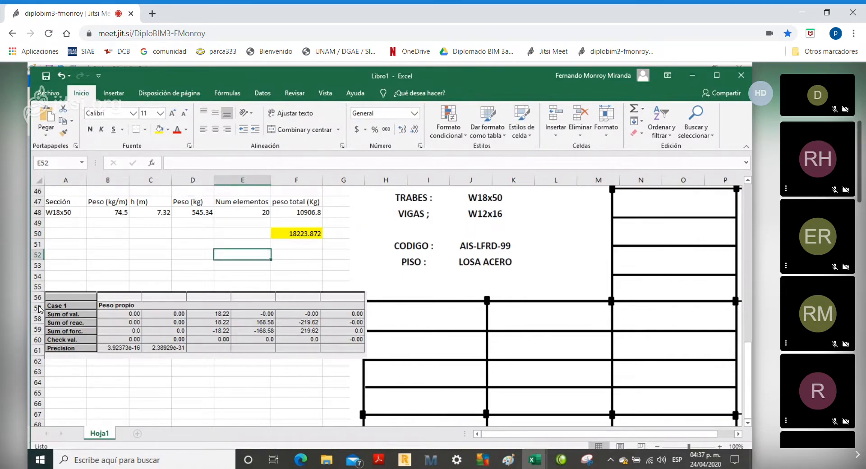
# Return to the 3D structure view in Robot and turn off the section shape display of the bars.
pyautogui.click(691, 77)
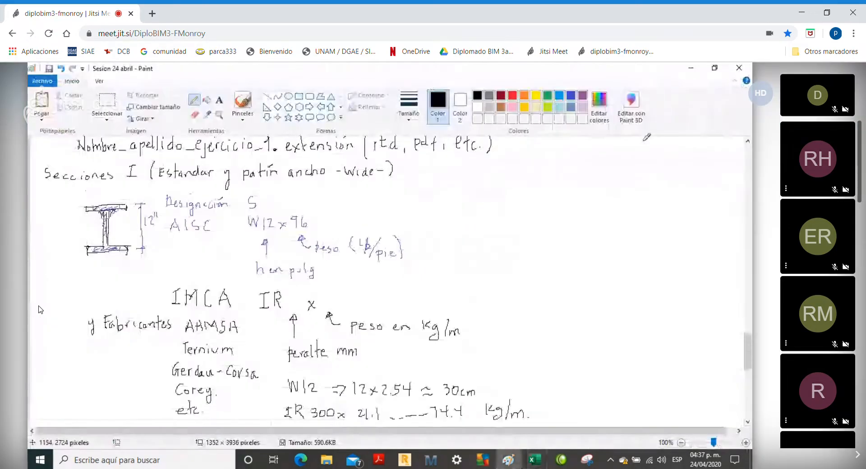
pyautogui.click(691, 71)
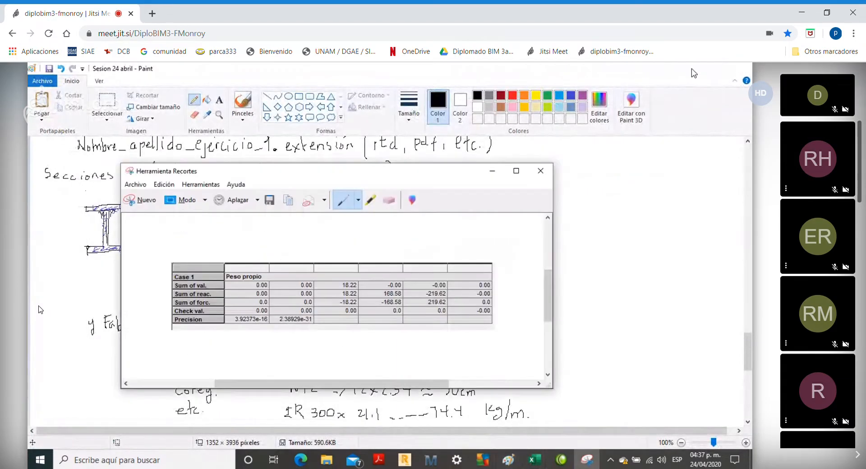
pyautogui.click(492, 172)
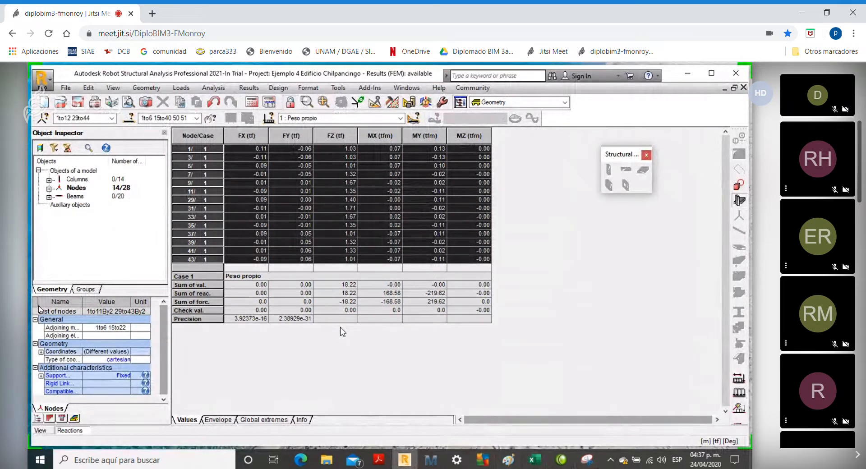
pyautogui.click(40, 431)
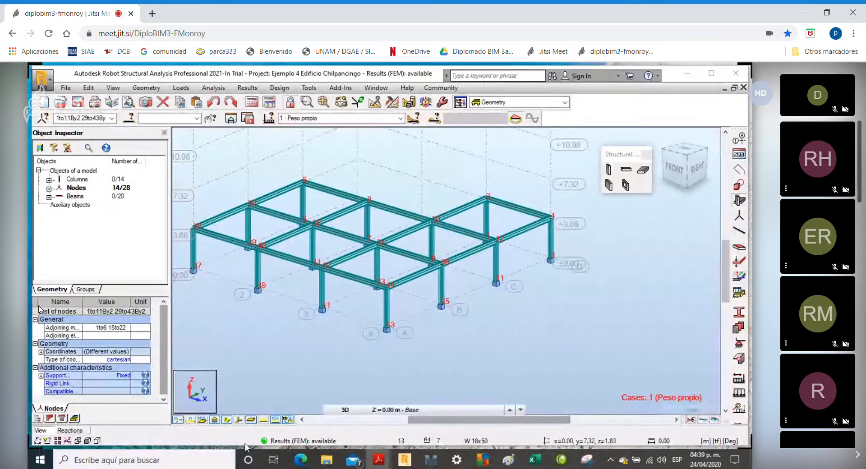
pyautogui.click(227, 421)
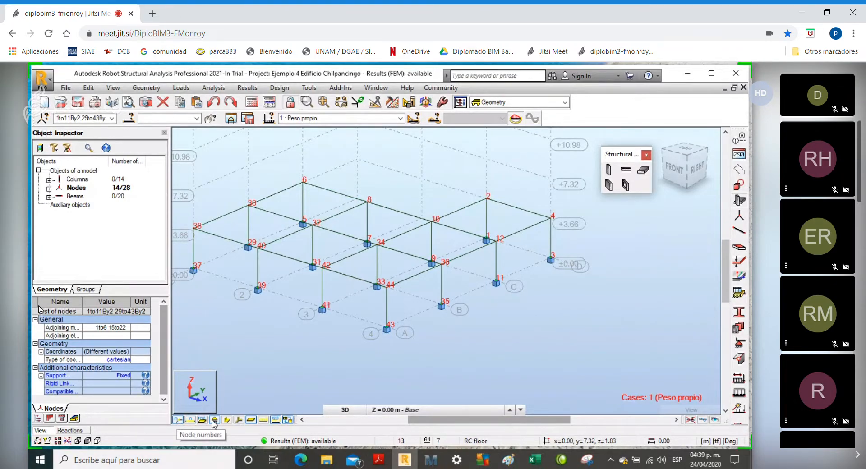
# Set the model view to the XY plane at the structure axis level +3.66 m.
pyautogui.click(417, 409)
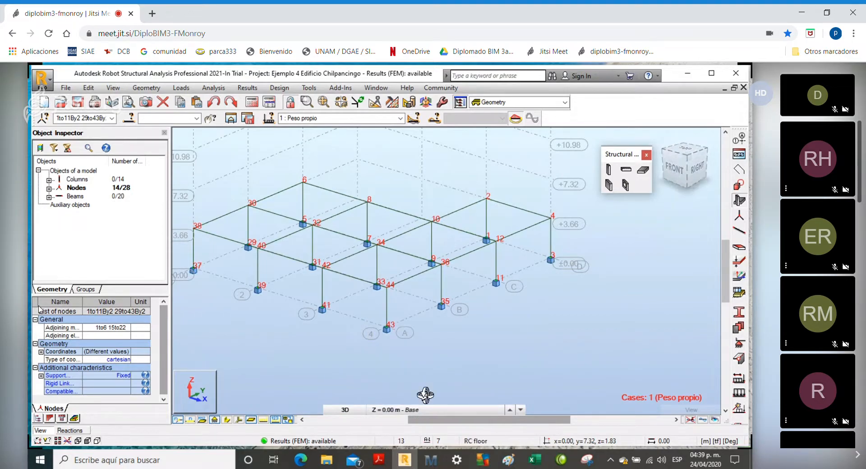
pyautogui.click(349, 410)
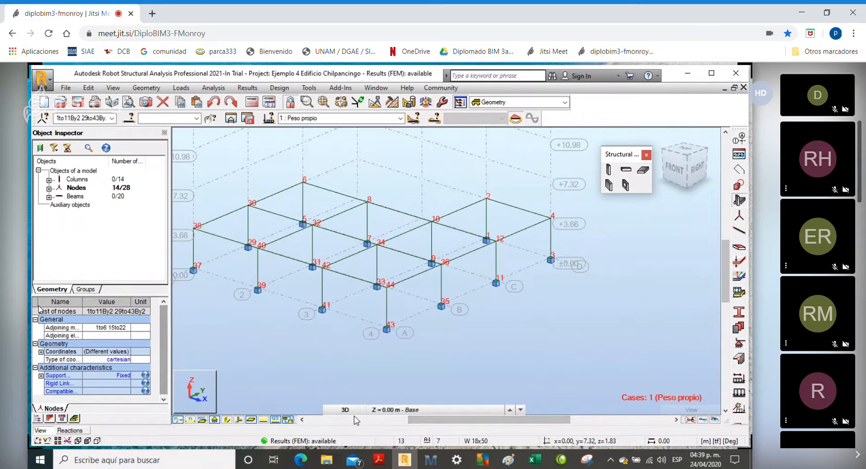
pyautogui.click(347, 410)
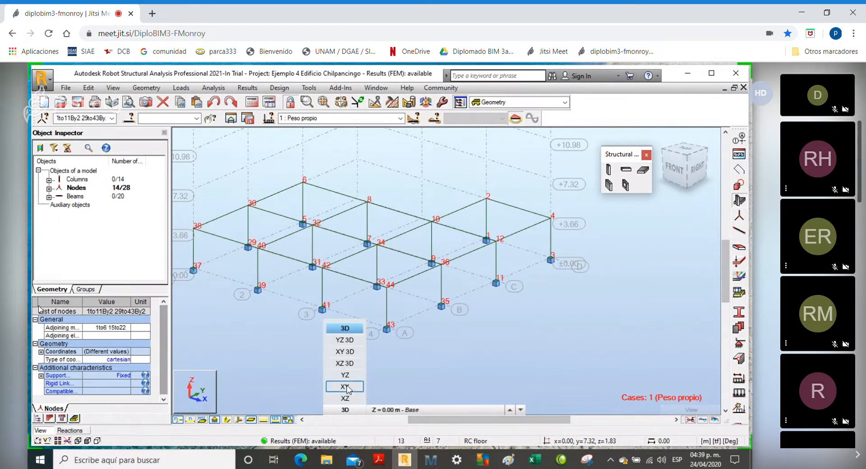
pyautogui.click(345, 387)
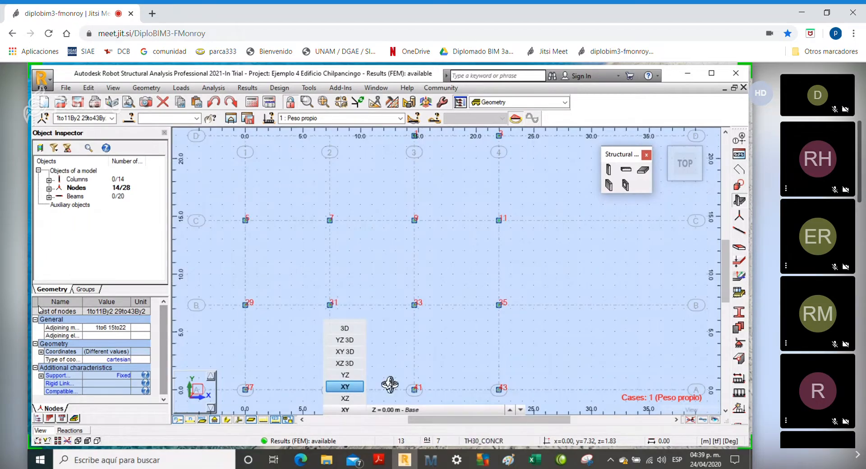
pyautogui.click(437, 410)
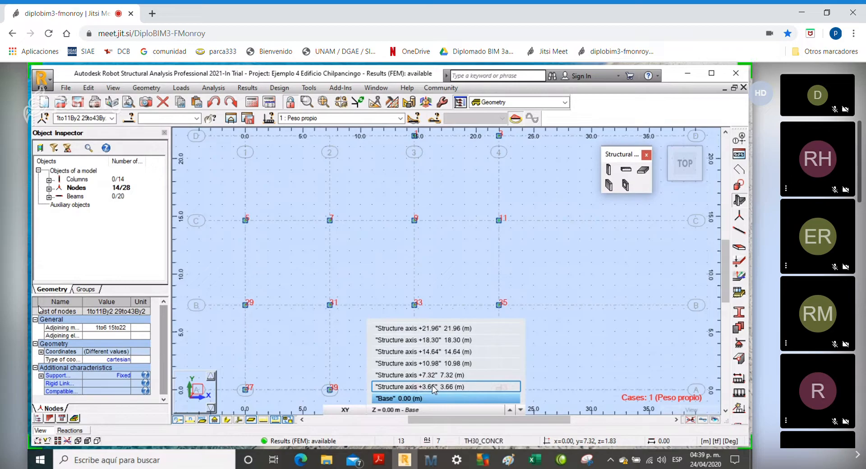
pyautogui.click(433, 387)
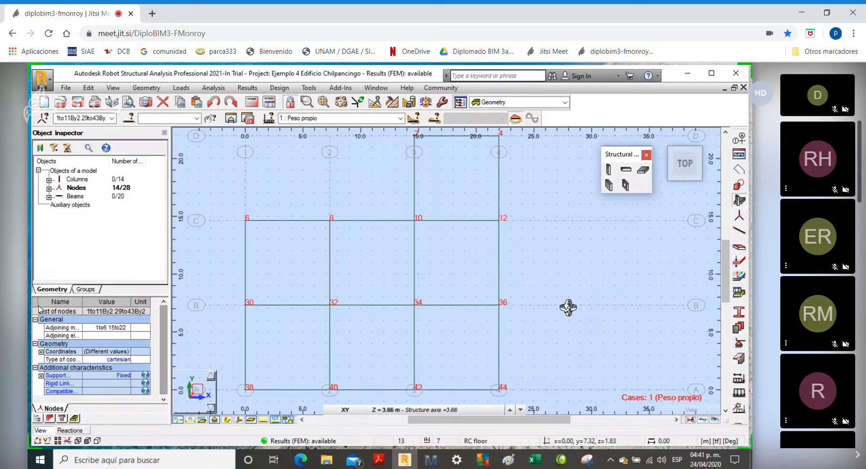
# Switch to the Sesion 24 abril notes in Paint, save them, and start a new blank drawing.
pyautogui.moveTo(513, 464)
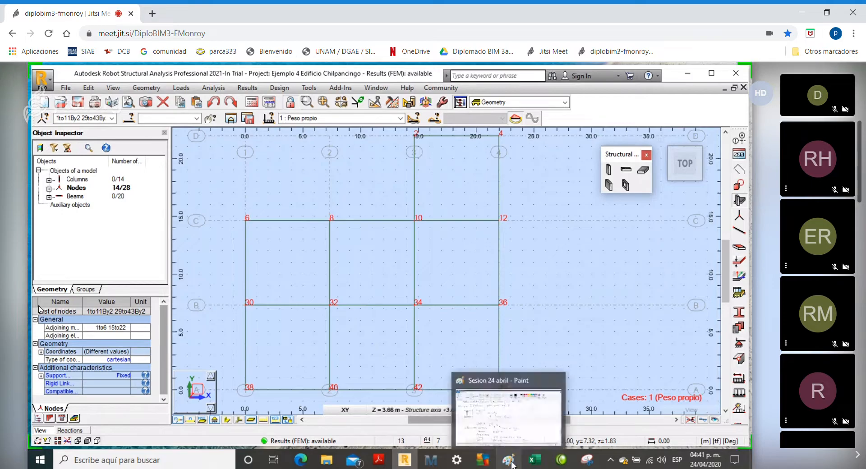
pyautogui.click(509, 418)
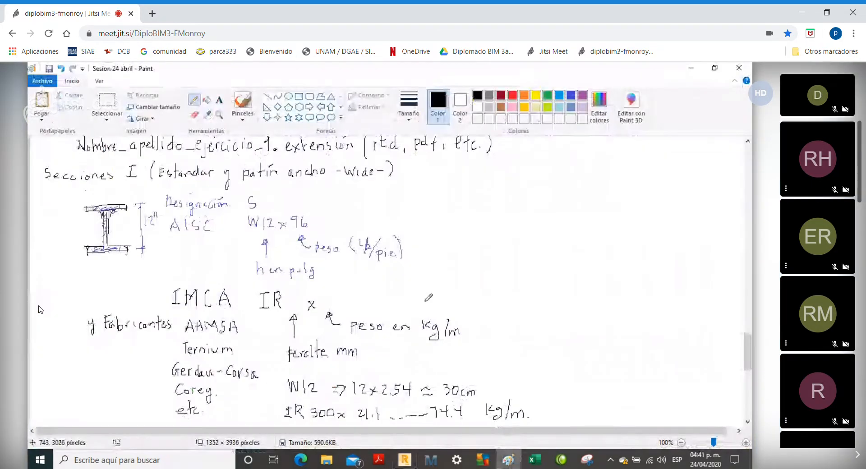
pyautogui.scroll(-7, 428, 297)
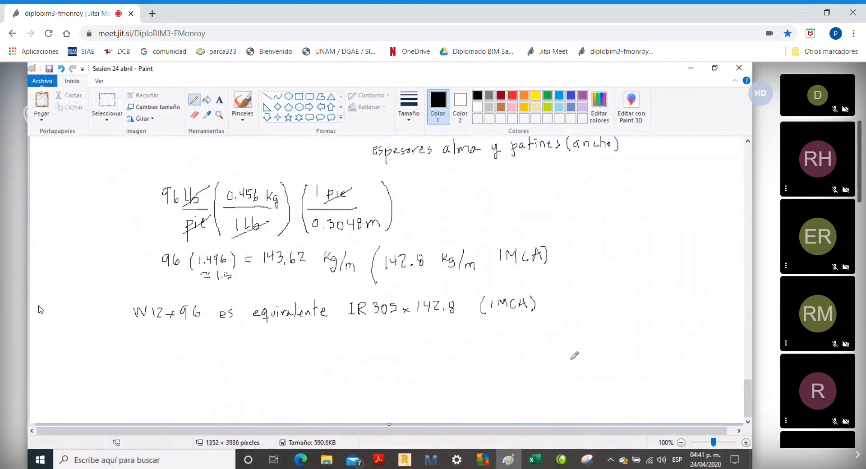
pyautogui.scroll(10, 307, 218)
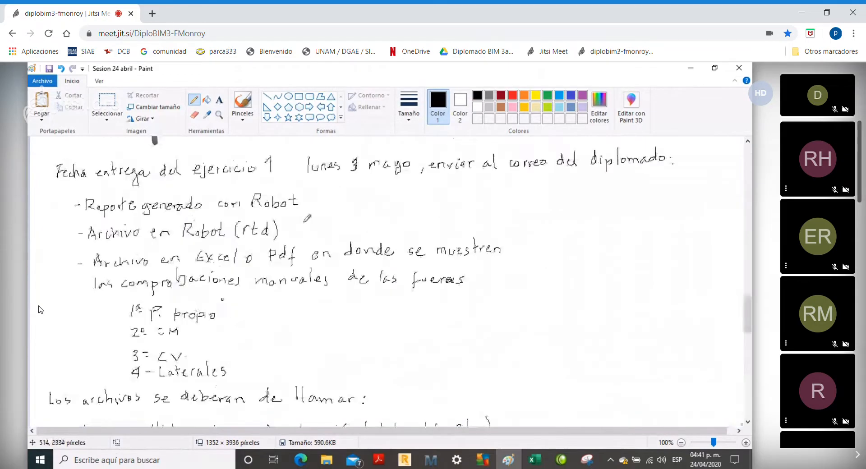
pyautogui.scroll(-10, 307, 218)
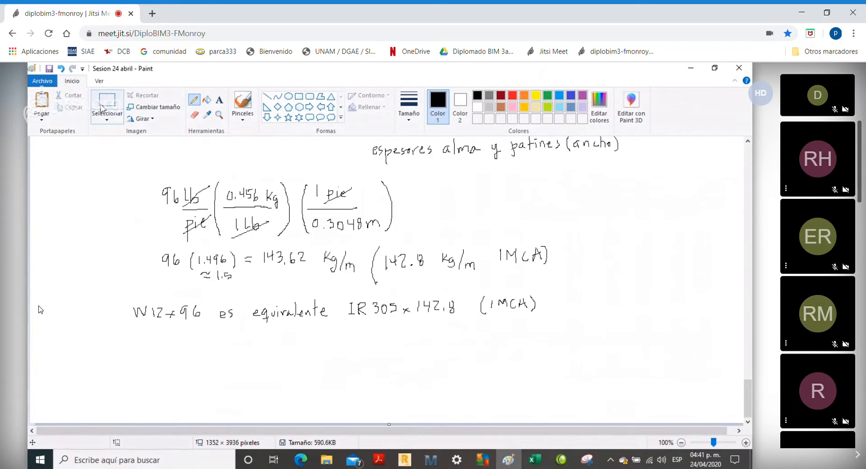
pyautogui.click(50, 68)
pyautogui.click(43, 81)
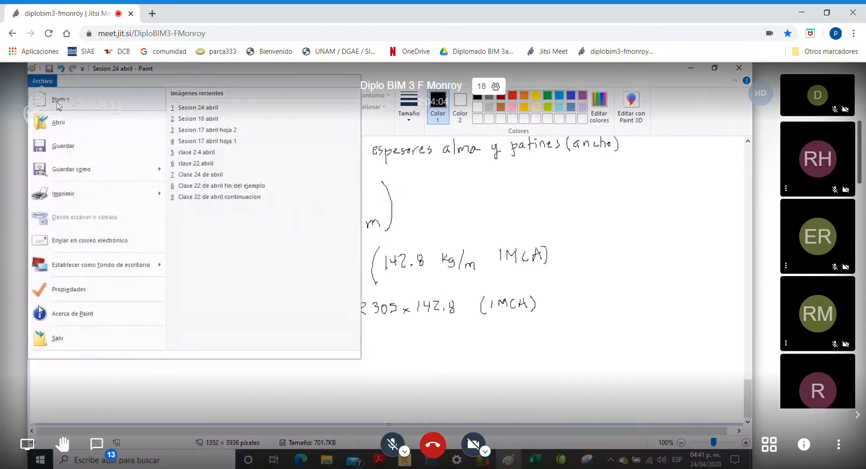
pyautogui.click(57, 101)
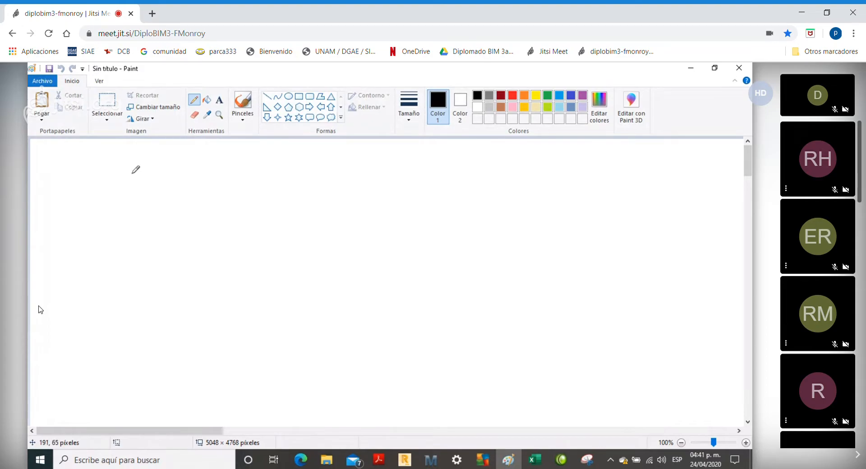
# Sketch a perspective view of a one-bay frame in black, with four columns joined by four perimeter beams.
pyautogui.moveTo(154, 168); pyautogui.dragTo(154, 226)
pyautogui.moveTo(61, 221); pyautogui.dragTo(66, 286)
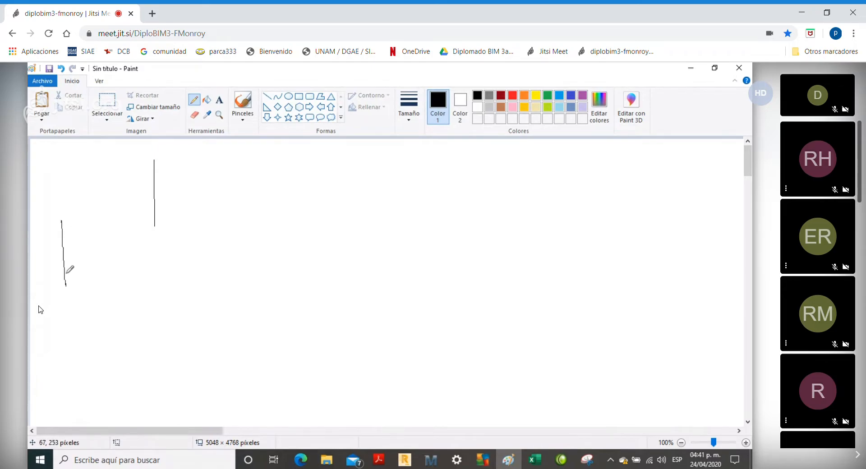
pyautogui.moveTo(62, 219); pyautogui.dragTo(150, 158)
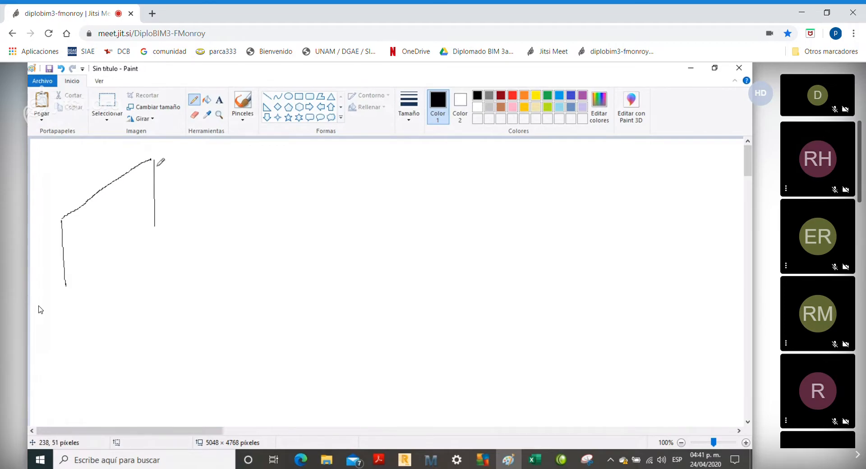
pyautogui.moveTo(155, 160); pyautogui.dragTo(264, 172)
pyautogui.moveTo(63, 219); pyautogui.dragTo(206, 243)
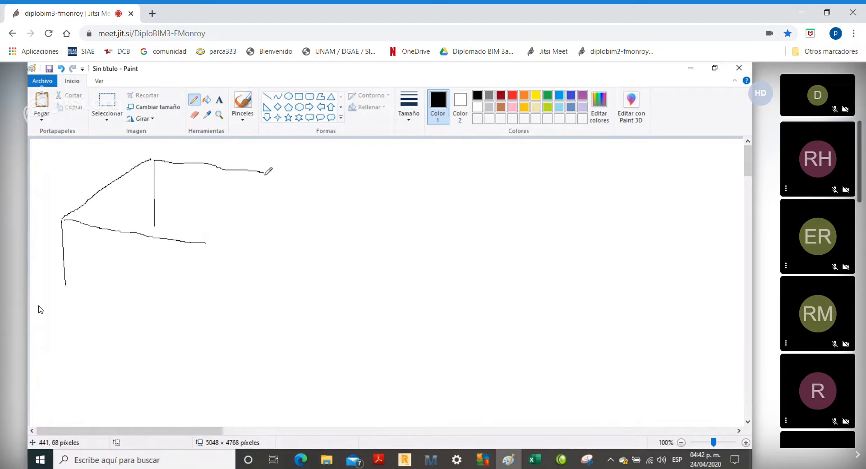
pyautogui.moveTo(265, 174)
pyautogui.mouseDown()
pyautogui.moveTo(183, 241)
pyautogui.moveTo(192, 268)
pyautogui.moveTo(185, 302)
pyautogui.mouseUp()
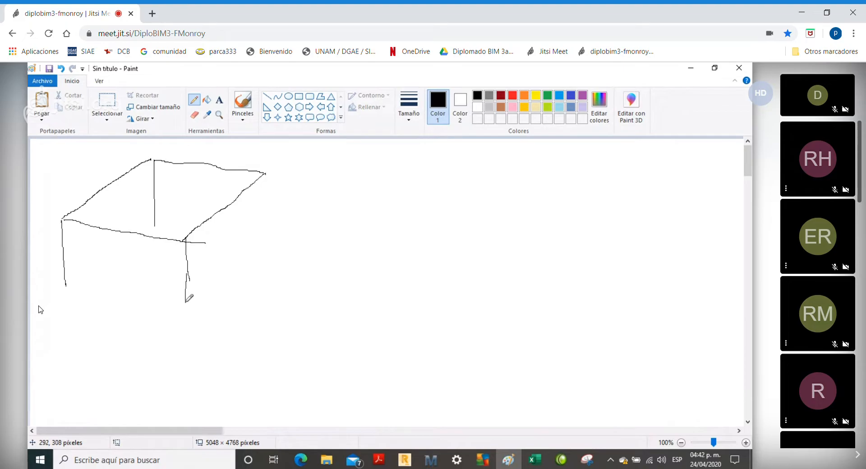
pyautogui.moveTo(266, 173); pyautogui.dragTo(261, 250)
# Draw three parallel secondary beams in blue across the top of the frame sketch.
pyautogui.click(572, 97)
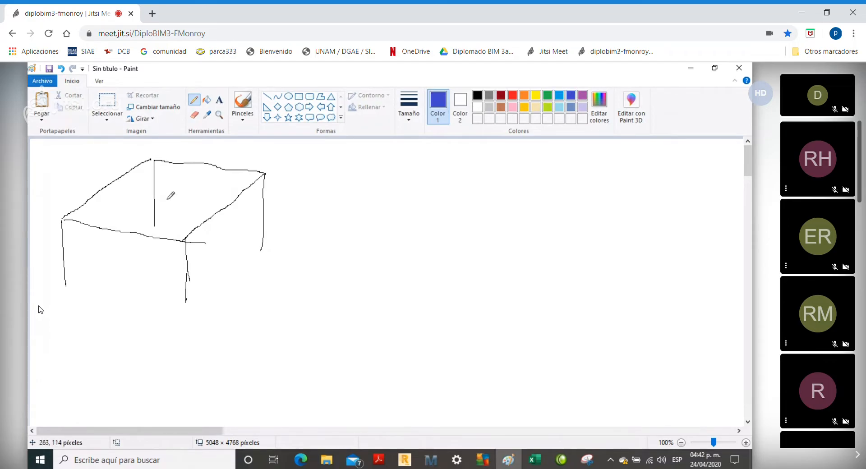
pyautogui.moveTo(93, 203); pyautogui.dragTo(202, 223)
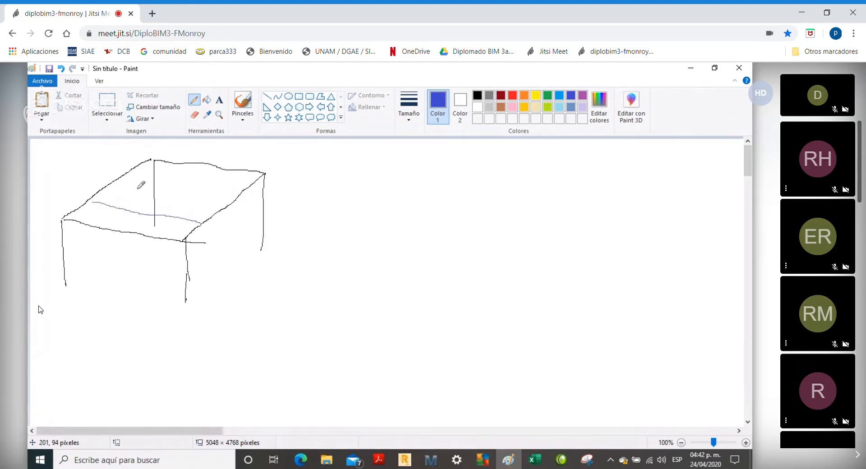
pyautogui.moveTo(119, 180); pyautogui.dragTo(217, 205)
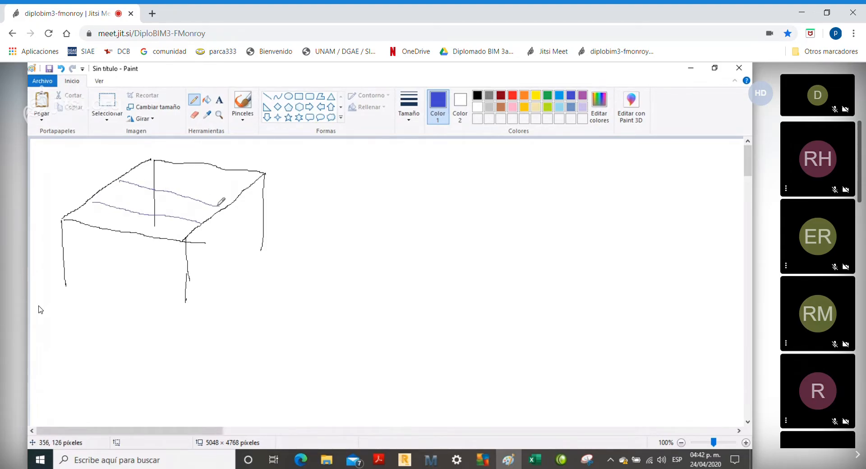
pyautogui.moveTo(136, 172); pyautogui.dragTo(244, 189)
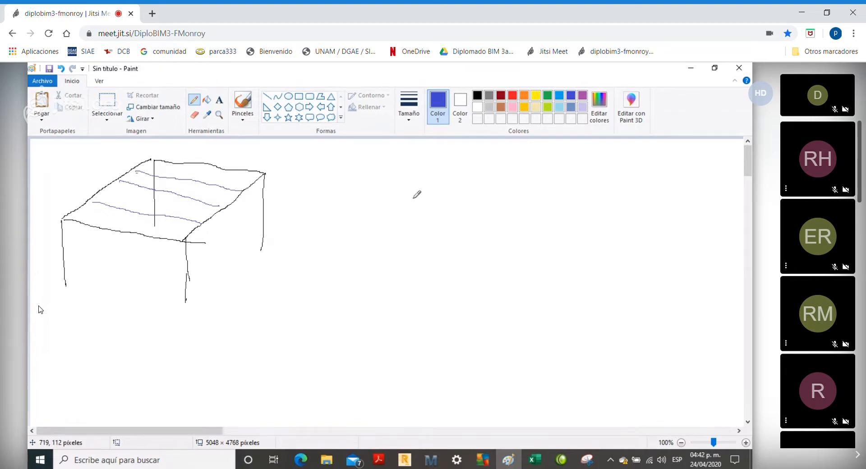
# Sketch the bay's rectangular plan in black beside the perspective frame.
pyautogui.click(477, 96)
pyautogui.moveTo(415, 176); pyautogui.dragTo(418, 262)
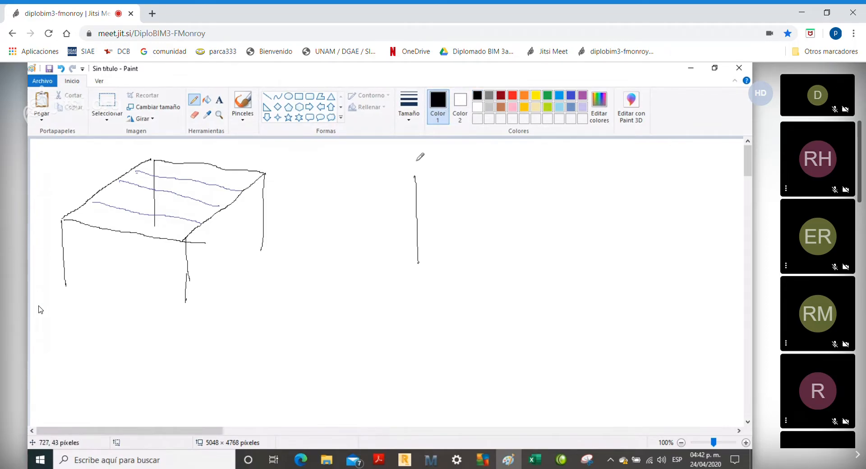
pyautogui.moveTo(415, 177)
pyautogui.mouseDown()
pyautogui.moveTo(528, 183)
pyautogui.moveTo(516, 255)
pyautogui.mouseUp()
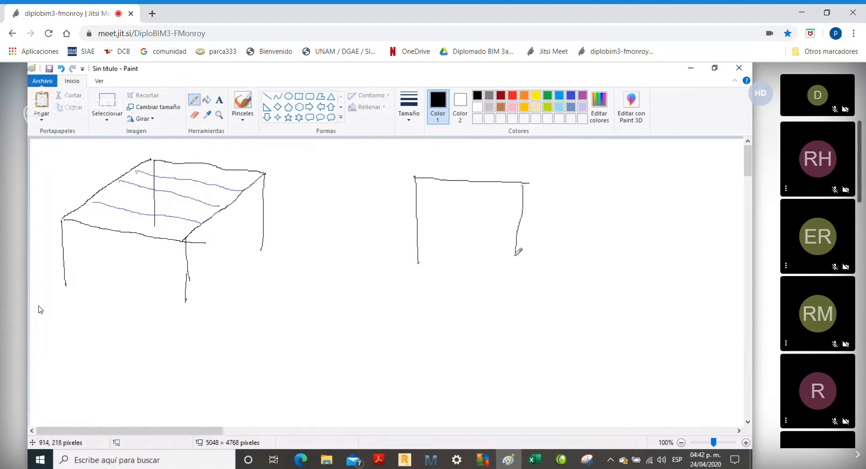
pyautogui.moveTo(420, 256); pyautogui.dragTo(534, 257)
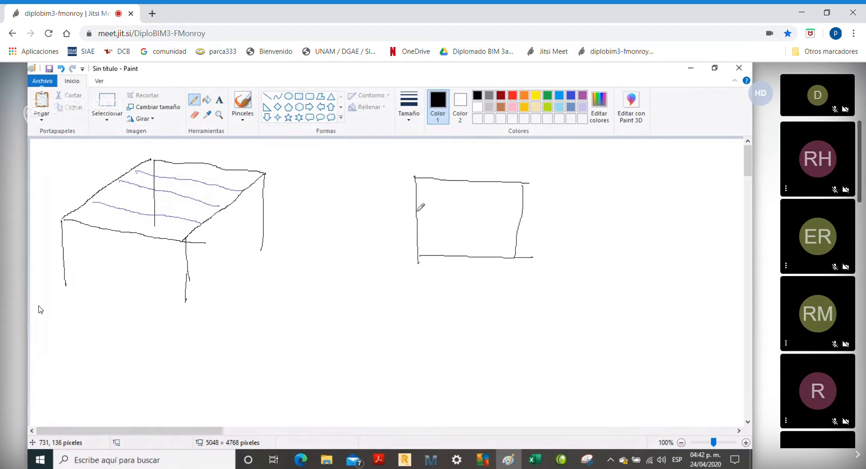
# Mark the plan's vertical edge into four parts and add dimension lines for one spacing and the full side, labelled 7.32.
pyautogui.moveTo(342, 178)
pyautogui.mouseDown()
pyautogui.moveTo(356, 178)
pyautogui.moveTo(347, 256)
pyautogui.mouseUp()
pyautogui.moveTo(351, 179); pyautogui.dragTo(346, 184)
pyautogui.moveTo(410, 201)
pyautogui.mouseDown()
pyautogui.moveTo(421, 201)
pyautogui.moveTo(420, 236)
pyautogui.mouseUp()
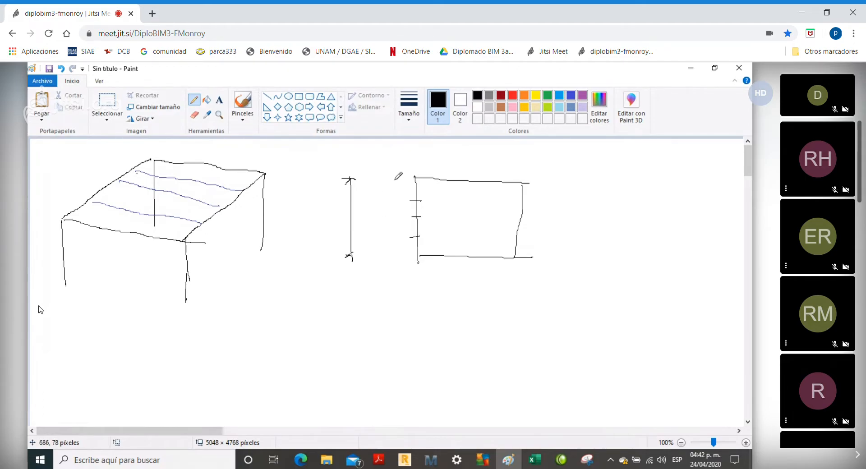
pyautogui.moveTo(394, 179)
pyautogui.mouseDown()
pyautogui.moveTo(384, 179)
pyautogui.moveTo(396, 199)
pyautogui.moveTo(388, 211)
pyautogui.moveTo(385, 186)
pyautogui.mouseUp()
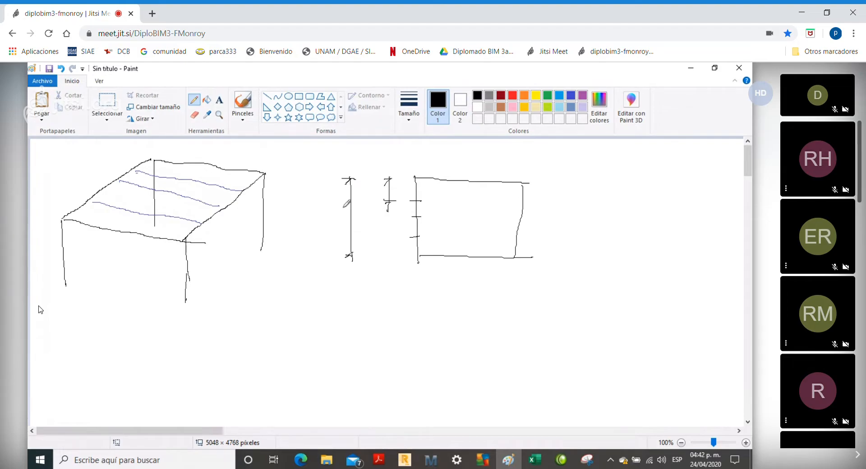
pyautogui.moveTo(324, 209)
pyautogui.mouseDown()
pyautogui.moveTo(329, 220)
pyautogui.moveTo(344, 220)
pyautogui.mouseUp()
pyautogui.click(332, 218)
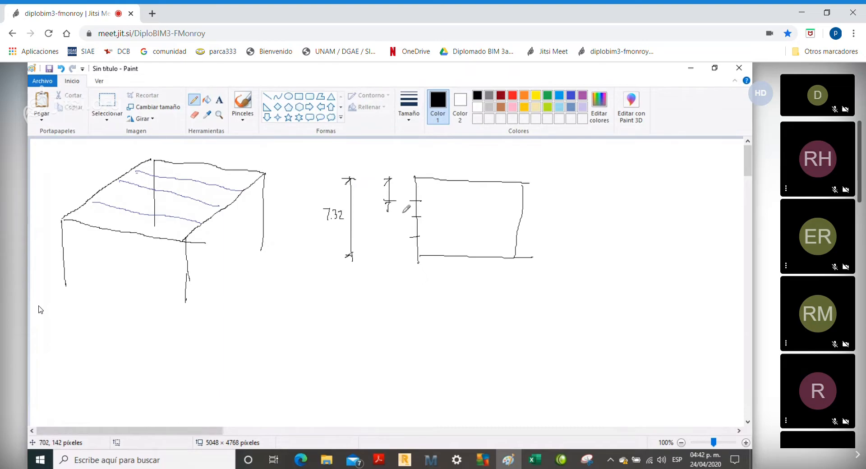
# Link the single-spacing dimension to a handwritten calculation above the plan reading 7.32/4 = 1.83.
pyautogui.moveTo(387, 190)
pyautogui.mouseDown()
pyautogui.moveTo(382, 161)
pyautogui.moveTo(409, 144)
pyautogui.moveTo(405, 162)
pyautogui.mouseUp()
pyautogui.click(399, 150)
pyautogui.moveTo(404, 158)
pyautogui.mouseDown()
pyautogui.moveTo(404, 165)
pyautogui.moveTo(427, 155)
pyautogui.mouseUp()
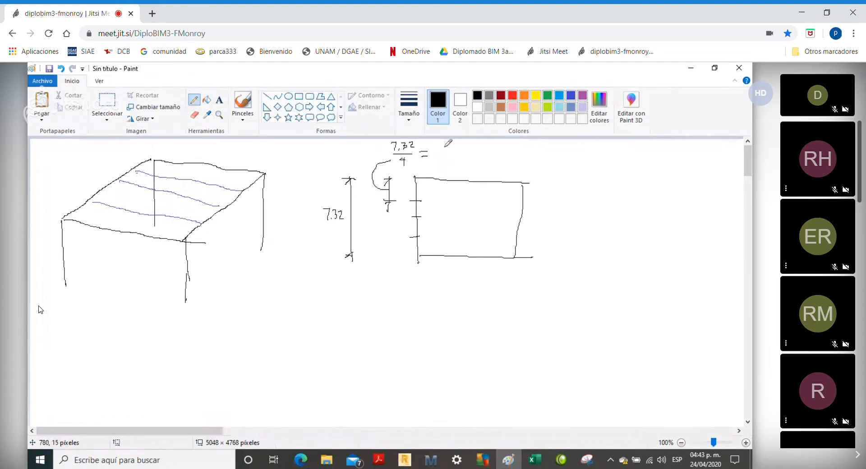
pyautogui.click(439, 156)
pyautogui.moveTo(433, 147)
pyautogui.mouseDown()
pyautogui.moveTo(434, 156)
pyautogui.moveTo(449, 148)
pyautogui.moveTo(444, 156)
pyautogui.moveTo(456, 156)
pyautogui.mouseUp()
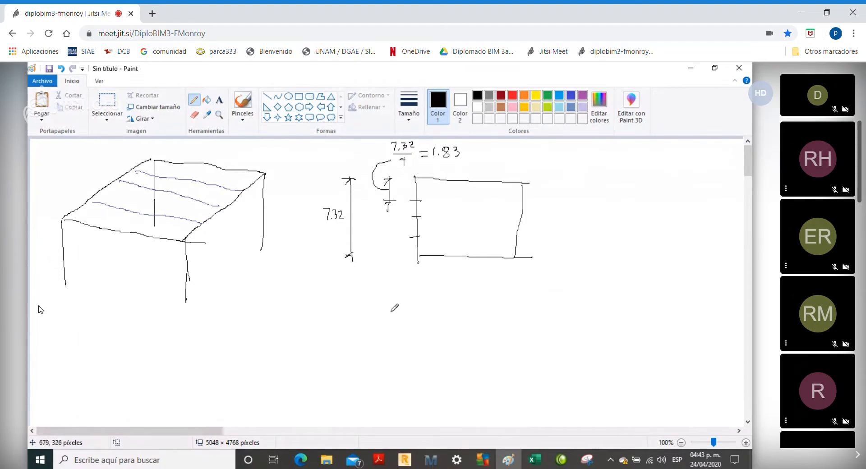
# Handwrite the floor system label "Losa-acero (Deck)" below the plan sketch.
pyautogui.moveTo(384, 297)
pyautogui.mouseDown()
pyautogui.moveTo(384, 311)
pyautogui.moveTo(452, 307)
pyautogui.mouseUp()
pyautogui.moveTo(391, 323); pyautogui.dragTo(389, 341)
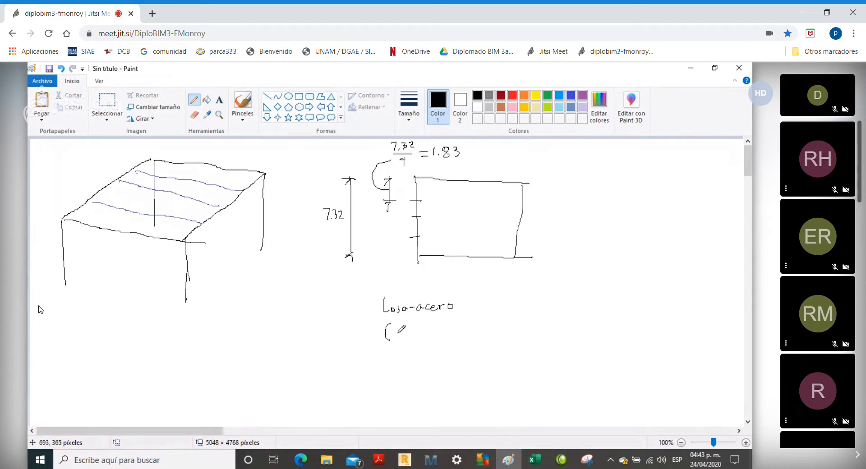
pyautogui.moveTo(401, 326)
pyautogui.mouseDown()
pyautogui.moveTo(401, 337)
pyautogui.moveTo(443, 335)
pyautogui.moveTo(441, 343)
pyautogui.mouseUp()
# Sketch an I-beam cross-section with web and both flanges beside the "Losa-acero (Deck)" label.
pyautogui.moveTo(555, 307)
pyautogui.mouseDown()
pyautogui.moveTo(595, 304)
pyautogui.moveTo(577, 310)
pyautogui.moveTo(581, 344)
pyautogui.mouseUp()
pyautogui.moveTo(585, 310); pyautogui.dragTo(585, 345)
pyautogui.moveTo(586, 310); pyautogui.dragTo(605, 312)
pyautogui.moveTo(559, 346); pyautogui.dragTo(589, 344)
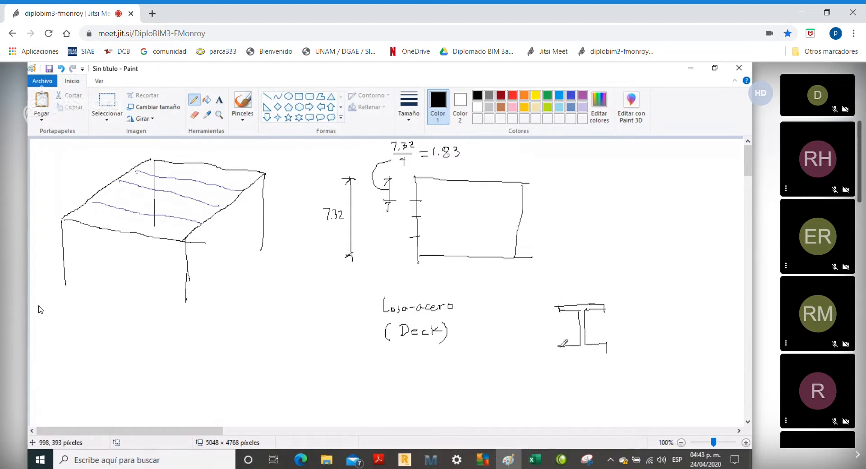
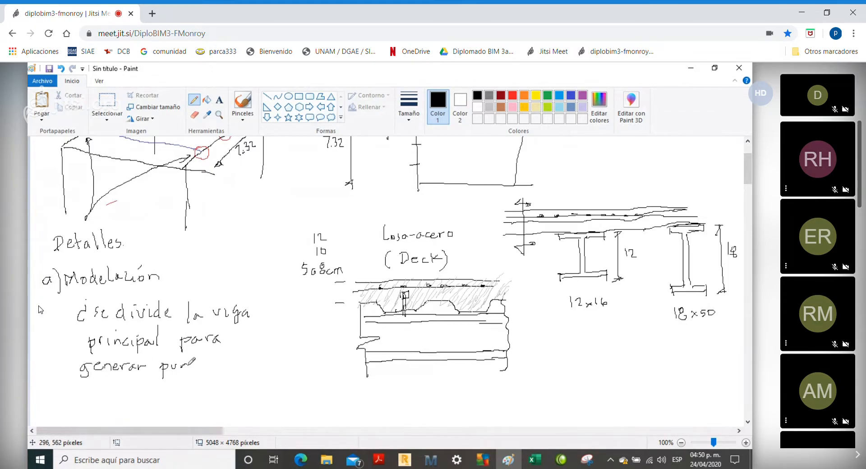
# Complete the handwritten modelling question so its last line reads "generar puntos de conexión?".
pyautogui.moveTo(205, 368)
pyautogui.mouseDown()
pyautogui.moveTo(302, 357)
pyautogui.moveTo(317, 364)
pyautogui.moveTo(315, 349)
pyautogui.moveTo(324, 358)
pyautogui.mouseUp()
pyautogui.click(323, 364)
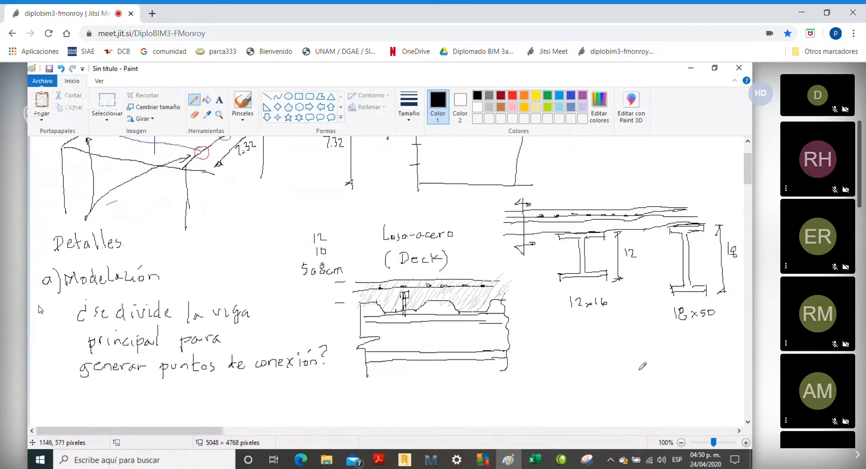
# Handwrite the answer "Depende del programa y su manejo (usuario)" below the question.
pyautogui.scroll(-3, 747, 422)
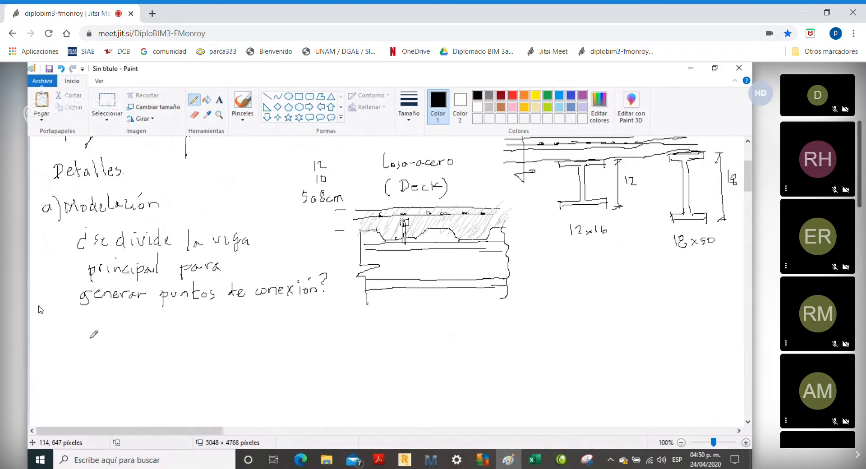
pyautogui.moveTo(82, 334)
pyautogui.mouseDown()
pyautogui.moveTo(81, 323)
pyautogui.moveTo(87, 331)
pyautogui.moveTo(180, 324)
pyautogui.moveTo(191, 307)
pyautogui.moveTo(205, 320)
pyautogui.moveTo(289, 320)
pyautogui.moveTo(281, 321)
pyautogui.mouseUp()
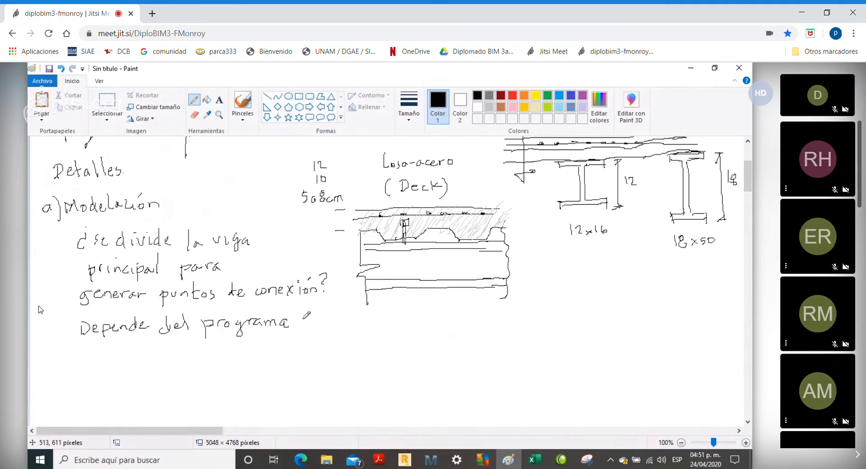
pyautogui.moveTo(303, 317)
pyautogui.mouseDown()
pyautogui.moveTo(309, 335)
pyautogui.moveTo(332, 322)
pyautogui.moveTo(384, 321)
pyautogui.mouseUp()
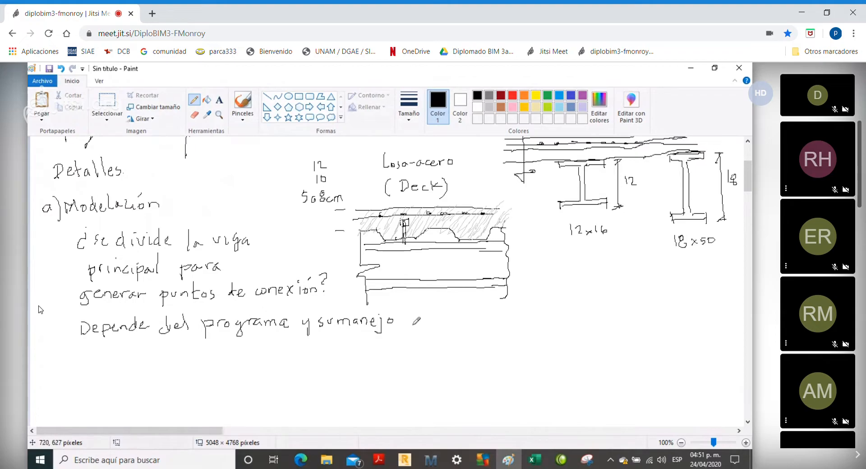
pyautogui.moveTo(408, 316)
pyautogui.mouseDown()
pyautogui.moveTo(406, 328)
pyautogui.moveTo(479, 317)
pyautogui.mouseUp()
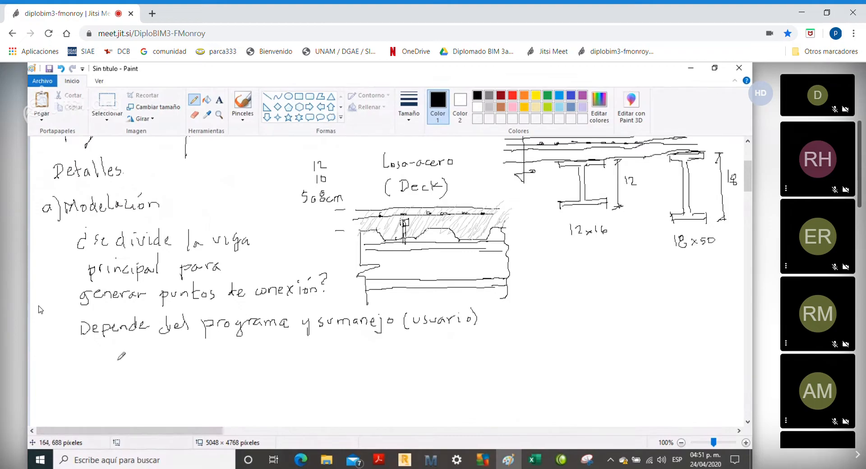
# Add the handwritten bullet "-Staad (analítico si requiere dividir)" below the answer.
pyautogui.moveTo(92, 364); pyautogui.dragTo(96, 363)
pyautogui.moveTo(103, 357); pyautogui.dragTo(104, 368)
pyautogui.moveTo(104, 357)
pyautogui.mouseDown()
pyautogui.moveTo(130, 365)
pyautogui.moveTo(138, 355)
pyautogui.mouseUp()
pyautogui.moveTo(168, 357)
pyautogui.mouseDown()
pyautogui.moveTo(166, 368)
pyautogui.moveTo(237, 363)
pyautogui.mouseUp()
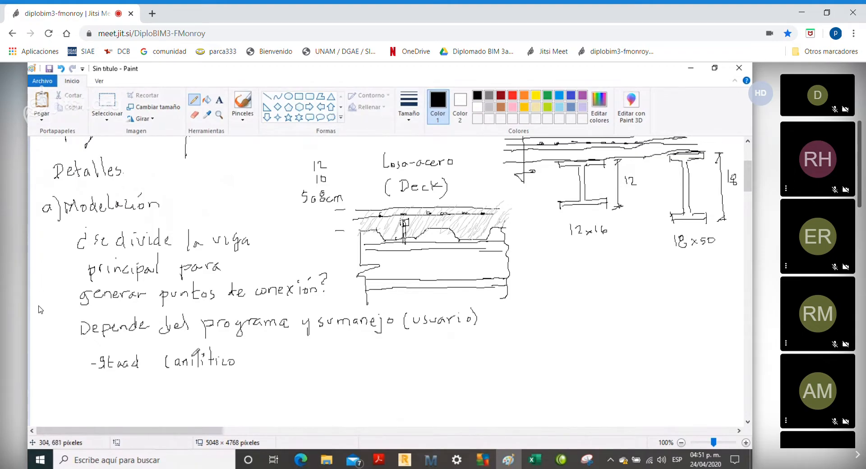
pyautogui.moveTo(257, 361)
pyautogui.mouseDown()
pyautogui.moveTo(304, 369)
pyautogui.moveTo(310, 359)
pyautogui.moveTo(339, 359)
pyautogui.mouseUp()
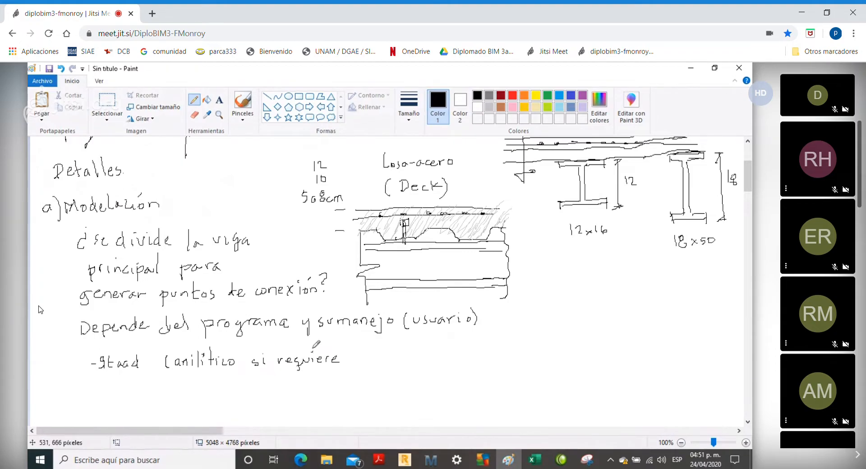
pyautogui.moveTo(355, 357)
pyautogui.mouseDown()
pyautogui.moveTo(385, 351)
pyautogui.moveTo(394, 361)
pyautogui.mouseUp()
pyautogui.moveTo(396, 361); pyautogui.dragTo(410, 362)
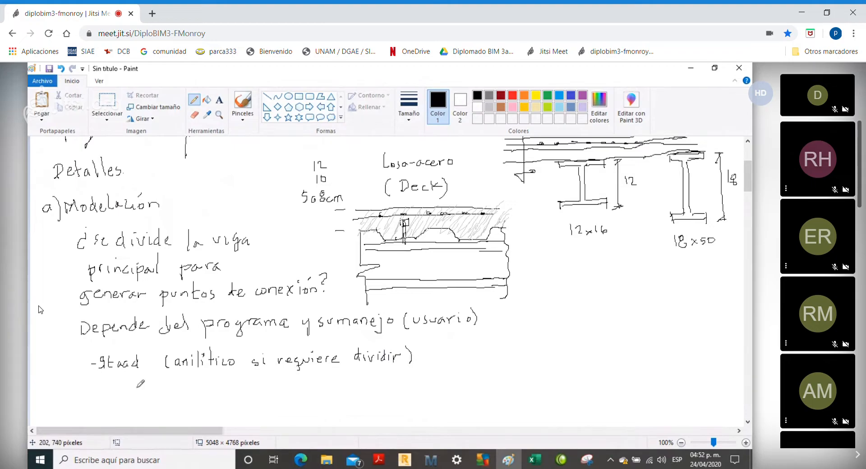
# Add a second handwritten bullet reading "-Etabs, Sap, etc no lo requieren".
pyautogui.moveTo(92, 388); pyautogui.dragTo(235, 396)
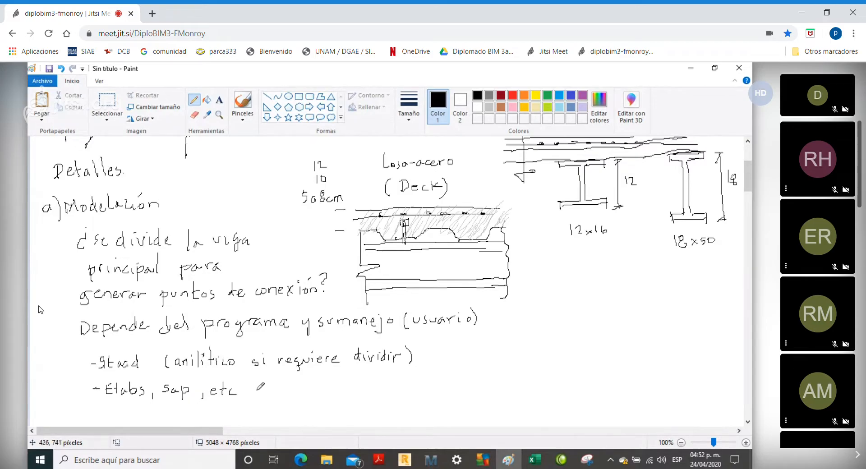
pyautogui.moveTo(251, 387); pyautogui.dragTo(259, 394)
pyautogui.moveTo(266, 388)
pyautogui.mouseDown()
pyautogui.moveTo(321, 386)
pyautogui.moveTo(324, 397)
pyautogui.moveTo(334, 387)
pyautogui.moveTo(367, 391)
pyautogui.mouseUp()
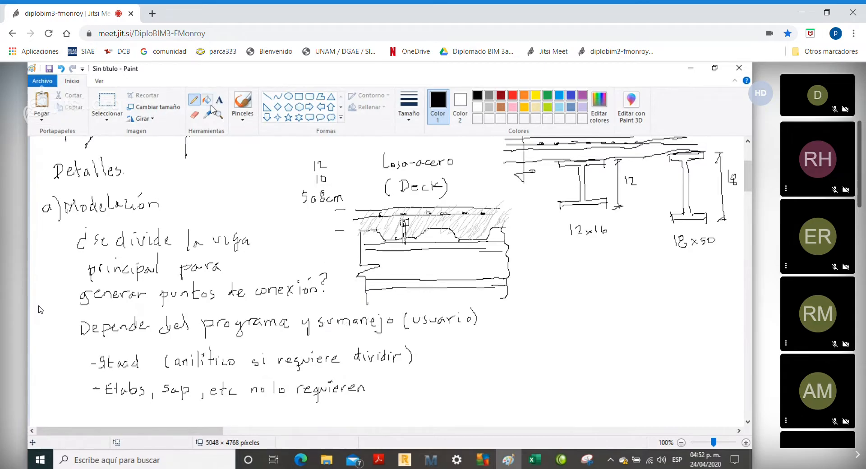
# Erase the closing parenthesis after "usuario" and extend the note with ", configuración)".
pyautogui.click(196, 116)
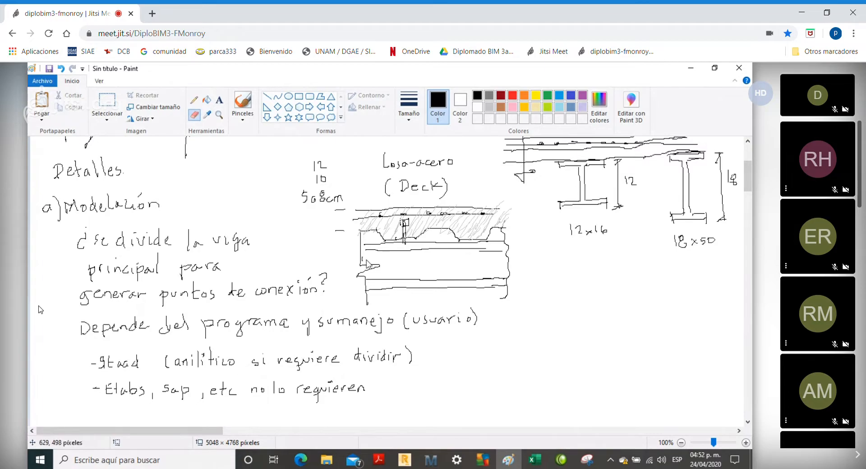
pyautogui.moveTo(475, 336); pyautogui.dragTo(476, 316)
pyautogui.click(194, 100)
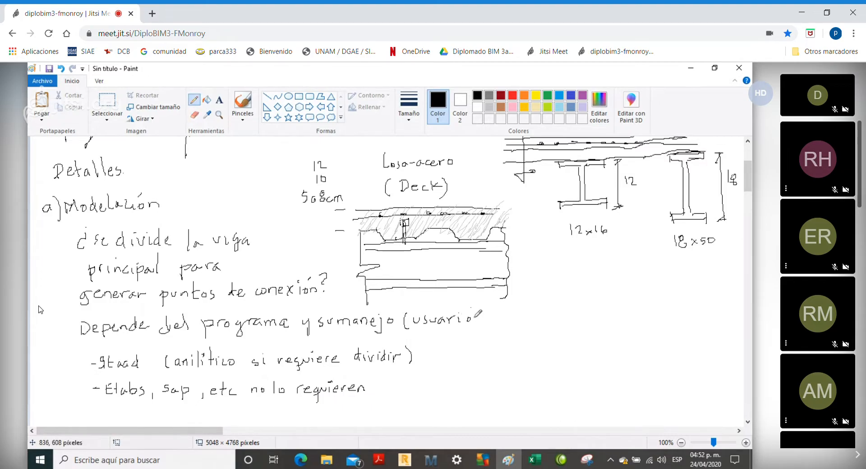
pyautogui.moveTo(482, 318)
pyautogui.mouseDown()
pyautogui.moveTo(583, 317)
pyautogui.moveTo(579, 306)
pyautogui.mouseUp()
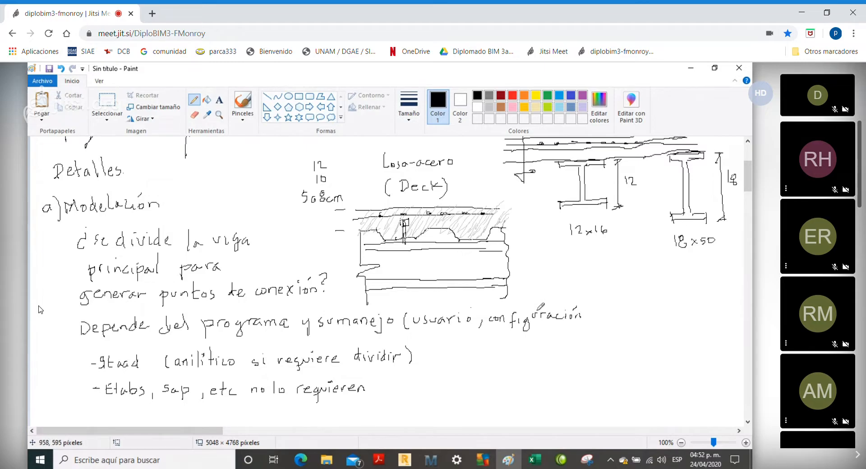
pyautogui.moveTo(585, 305); pyautogui.dragTo(585, 319)
pyautogui.scroll(-3, 348, 284)
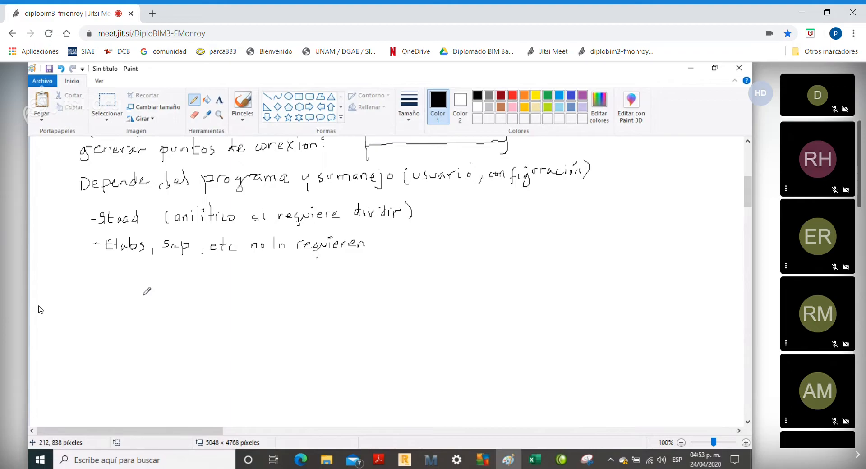
pyautogui.scroll(5, 147, 291)
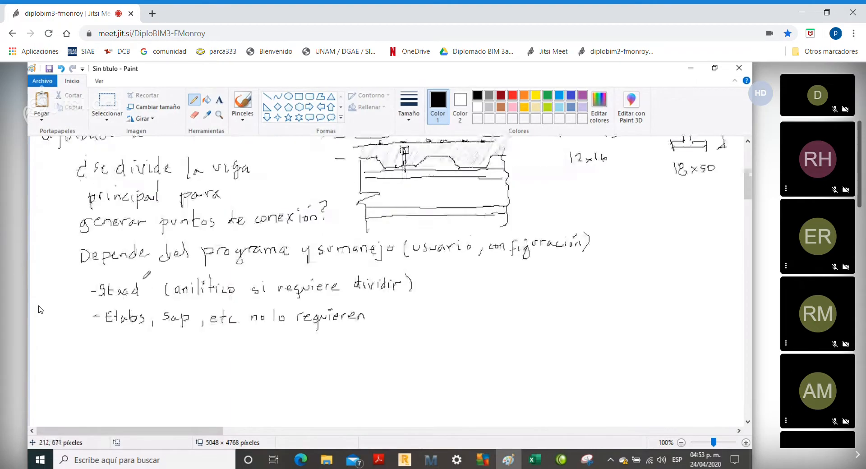
pyautogui.scroll(-3, 146, 291)
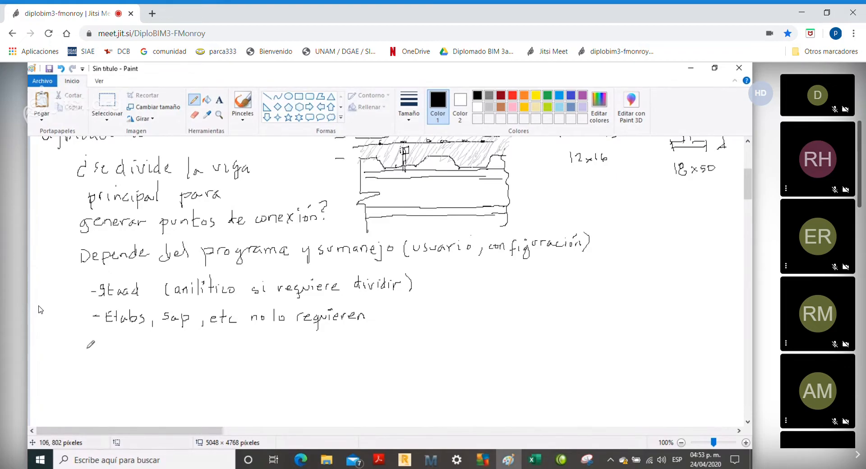
# Handwrite a third bullet line below "-Etabs, Sap, etc no lo requieren".
pyautogui.moveTo(88, 346)
pyautogui.mouseDown()
pyautogui.moveTo(81, 360)
pyautogui.moveTo(111, 359)
pyautogui.mouseUp()
pyautogui.moveTo(117, 352)
pyautogui.mouseDown()
pyautogui.moveTo(132, 360)
pyautogui.moveTo(167, 351)
pyautogui.moveTo(342, 351)
pyautogui.mouseUp()
pyautogui.moveTo(351, 338)
pyautogui.mouseDown()
pyautogui.moveTo(340, 344)
pyautogui.moveTo(380, 357)
pyautogui.moveTo(444, 344)
pyautogui.moveTo(450, 355)
pyautogui.mouseUp()
pyautogui.moveTo(458, 349)
pyautogui.mouseDown()
pyautogui.moveTo(453, 355)
pyautogui.moveTo(541, 339)
pyautogui.moveTo(555, 347)
pyautogui.mouseUp()
pyautogui.moveTo(553, 336); pyautogui.dragTo(574, 346)
pyautogui.moveTo(580, 336); pyautogui.dragTo(579, 346)
pyautogui.moveTo(590, 339)
pyautogui.mouseDown()
pyautogui.moveTo(585, 347)
pyautogui.moveTo(613, 354)
pyautogui.moveTo(629, 341)
pyautogui.mouseUp()
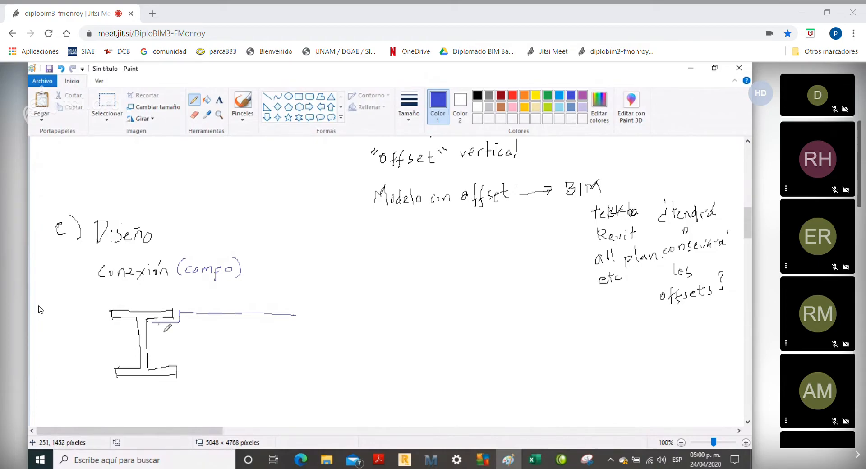
# Complete the blue secondary beam beside the I-section with its end edge, lower edge, flange lines and break line.
pyautogui.moveTo(159, 340)
pyautogui.mouseDown()
pyautogui.moveTo(159, 356)
pyautogui.moveTo(293, 357)
pyautogui.mouseUp()
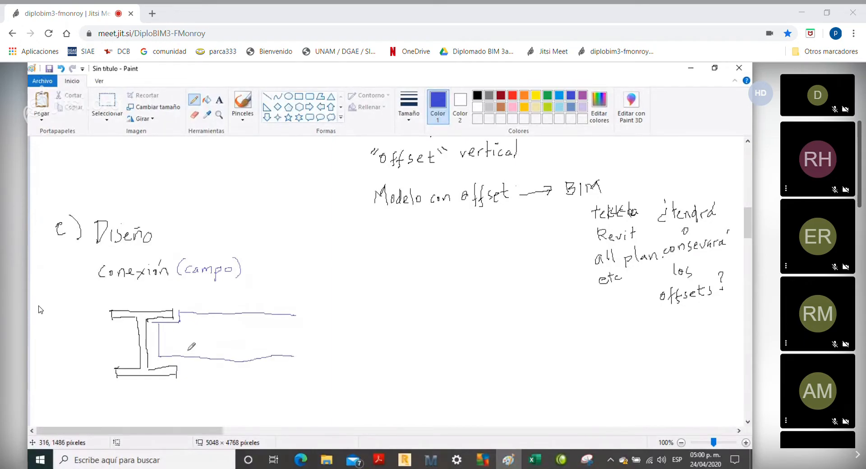
pyautogui.moveTo(161, 349); pyautogui.dragTo(291, 355)
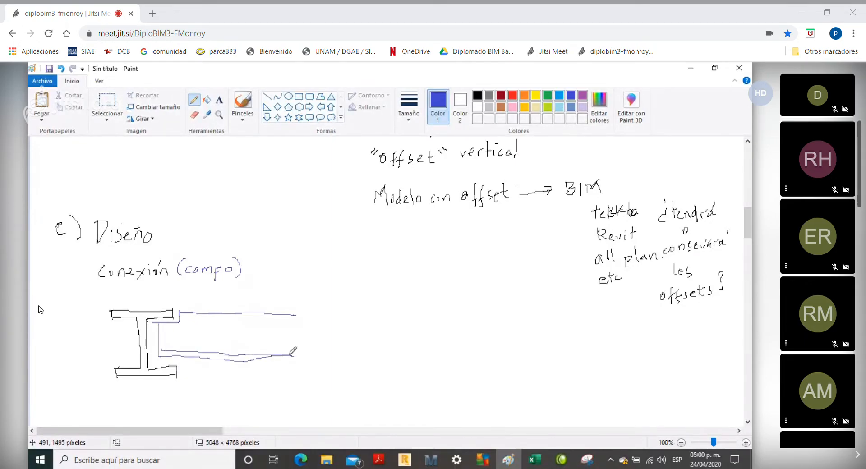
pyautogui.moveTo(180, 319)
pyautogui.mouseDown()
pyautogui.moveTo(295, 326)
pyautogui.moveTo(280, 339)
pyautogui.moveTo(299, 342)
pyautogui.moveTo(287, 363)
pyautogui.mouseUp()
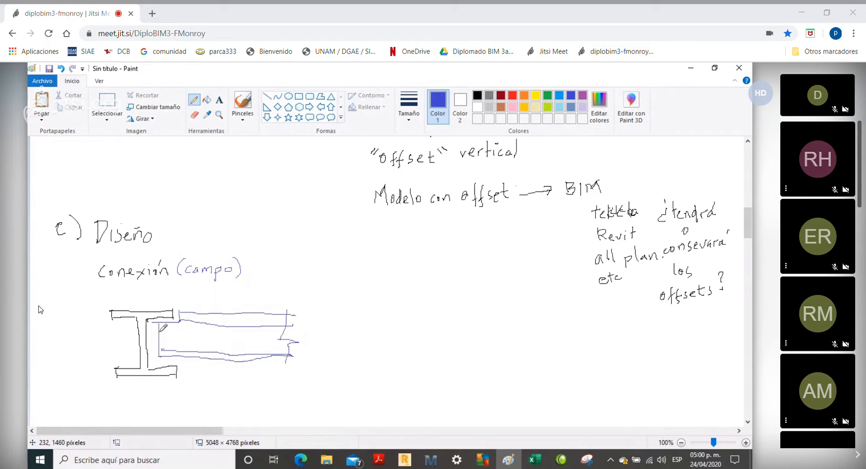
# Sketch the connection plate with its bolts at the beam end and handwrite "Atornillada" with a second connection note below it.
pyautogui.moveTo(150, 326)
pyautogui.mouseDown()
pyautogui.moveTo(165, 323)
pyautogui.moveTo(169, 345)
pyautogui.moveTo(149, 347)
pyautogui.moveTo(151, 333)
pyautogui.mouseUp()
pyautogui.click(163, 337)
pyautogui.click(156, 337)
pyautogui.click(165, 329)
pyautogui.moveTo(271, 260); pyautogui.dragTo(345, 261)
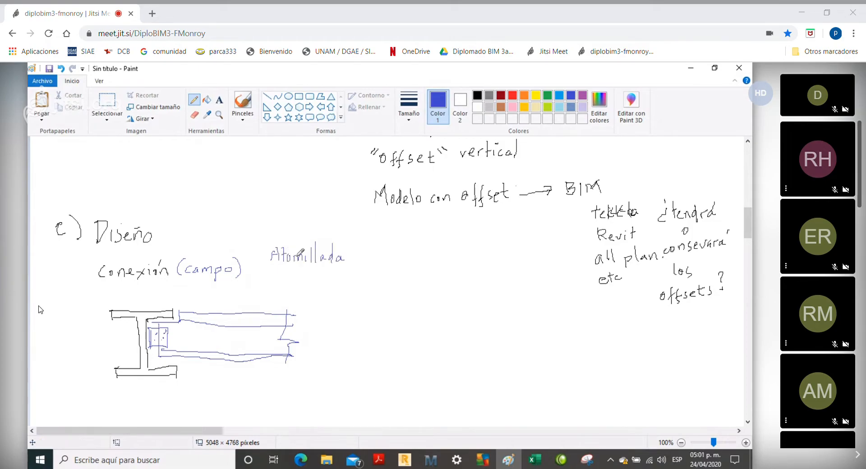
pyautogui.moveTo(278, 277); pyautogui.dragTo(327, 276)
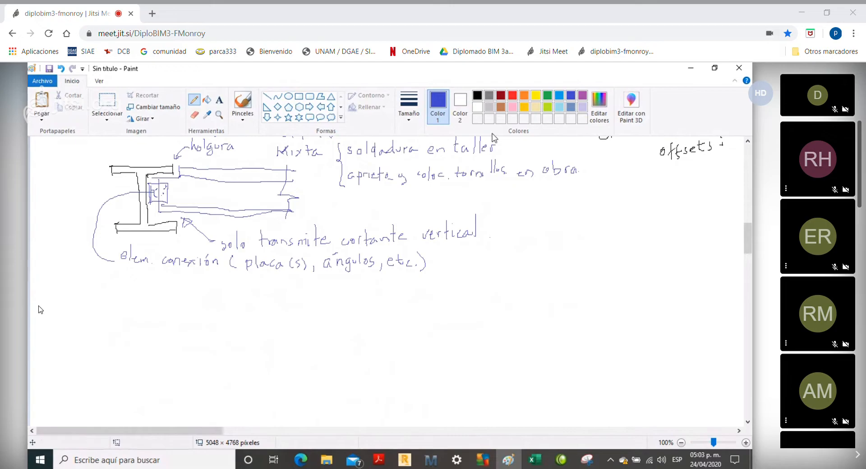
# Circle the beam connection with a dashed red outline and draw a red leader curving down below the blue notes.
pyautogui.click(512, 95)
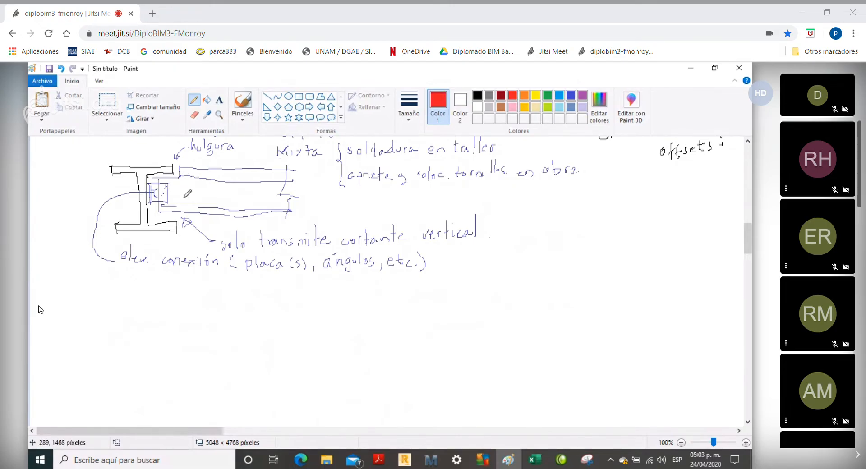
pyautogui.moveTo(171, 213)
pyautogui.mouseDown()
pyautogui.moveTo(190, 195)
pyautogui.moveTo(191, 167)
pyautogui.moveTo(168, 154)
pyautogui.moveTo(137, 173)
pyautogui.moveTo(177, 208)
pyautogui.mouseUp()
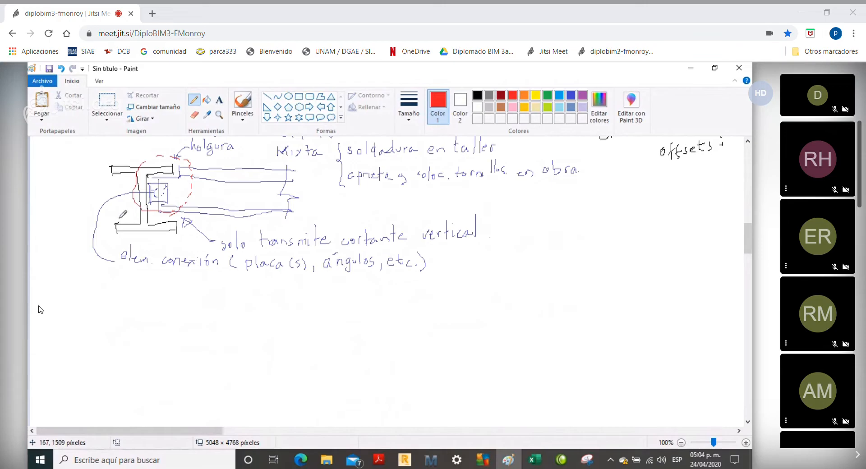
pyautogui.moveTo(133, 202)
pyautogui.mouseDown()
pyautogui.moveTo(92, 277)
pyautogui.moveTo(115, 304)
pyautogui.mouseUp()
# Handwrite "En la viga sec. M≈0 especificar en el modelo" in red at the end of the leader.
pyautogui.moveTo(128, 300); pyautogui.dragTo(131, 308)
pyautogui.moveTo(130, 304)
pyautogui.mouseDown()
pyautogui.moveTo(161, 311)
pyautogui.moveTo(188, 302)
pyautogui.moveTo(191, 310)
pyautogui.mouseUp()
pyautogui.moveTo(201, 306); pyautogui.dragTo(196, 321)
pyautogui.moveTo(211, 305); pyautogui.dragTo(253, 306)
pyautogui.moveTo(262, 301)
pyautogui.mouseDown()
pyautogui.moveTo(307, 311)
pyautogui.moveTo(318, 303)
pyautogui.mouseUp()
pyautogui.moveTo(313, 306); pyautogui.dragTo(325, 307)
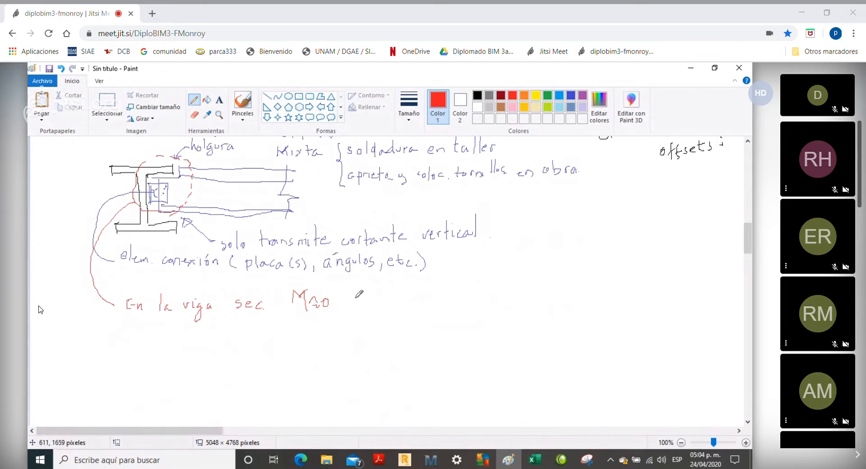
pyautogui.moveTo(355, 299); pyautogui.dragTo(486, 300)
pyautogui.moveTo(487, 300)
pyautogui.mouseDown()
pyautogui.moveTo(492, 289)
pyautogui.moveTo(516, 300)
pyautogui.mouseUp()
pyautogui.moveTo(518, 298); pyautogui.dragTo(552, 293)
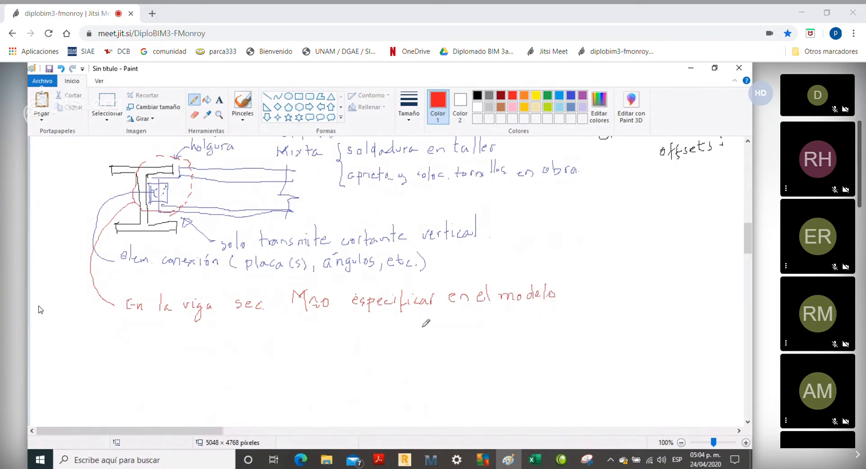
# Handwrite "¿y el modelo BIM?" below the red note and add "(Releases)" after "modelo".
pyautogui.moveTo(345, 341)
pyautogui.mouseDown()
pyautogui.moveTo(345, 331)
pyautogui.moveTo(361, 336)
pyautogui.moveTo(358, 358)
pyautogui.moveTo(451, 336)
pyautogui.moveTo(455, 345)
pyautogui.moveTo(537, 339)
pyautogui.mouseUp()
pyautogui.click(537, 345)
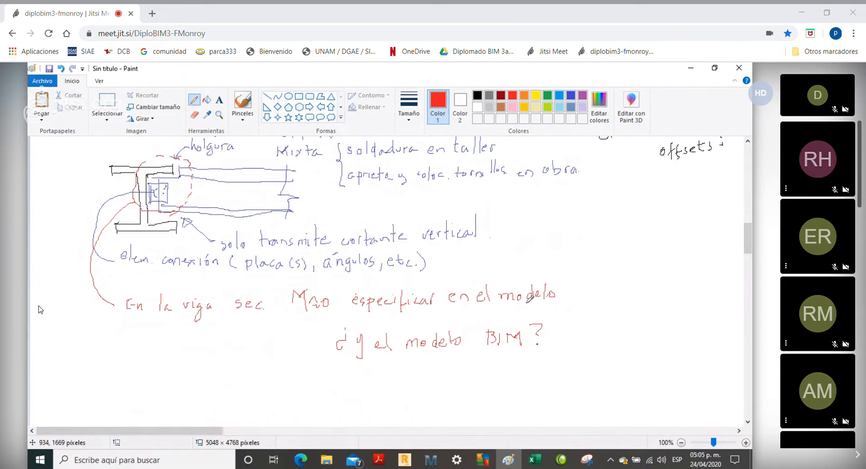
pyautogui.moveTo(578, 281)
pyautogui.mouseDown()
pyautogui.moveTo(577, 302)
pyautogui.moveTo(585, 287)
pyautogui.moveTo(600, 292)
pyautogui.moveTo(605, 285)
pyautogui.moveTo(606, 297)
pyautogui.moveTo(649, 292)
pyautogui.moveTo(660, 301)
pyautogui.mouseUp()
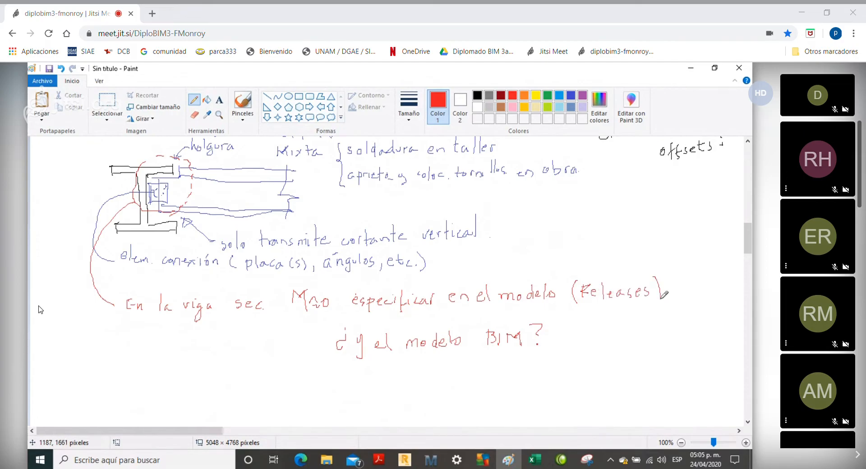
# Link "(Releases)" with a double-headed arrow to the word "liberar" and add another red note beneath it.
pyautogui.moveTo(604, 309)
pyautogui.mouseDown()
pyautogui.moveTo(602, 343)
pyautogui.moveTo(636, 341)
pyautogui.mouseUp()
pyautogui.moveTo(639, 340); pyautogui.dragTo(659, 342)
pyautogui.moveTo(662, 342); pyautogui.dragTo(668, 335)
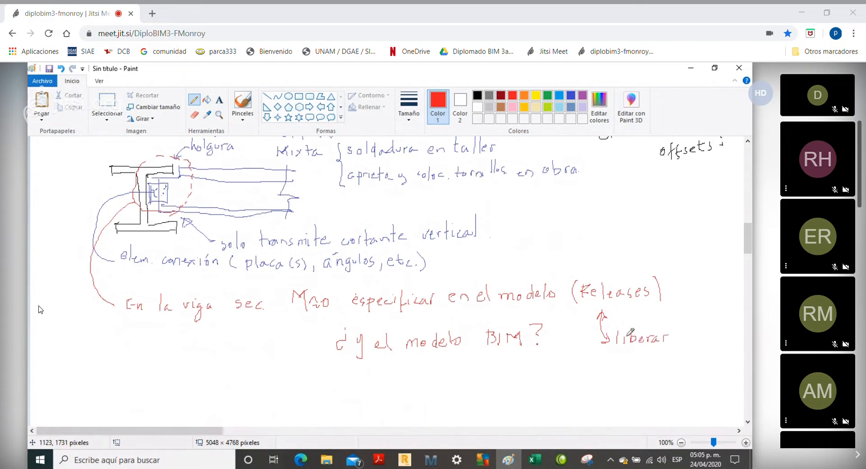
pyautogui.moveTo(572, 360)
pyautogui.mouseDown()
pyautogui.moveTo(634, 358)
pyautogui.moveTo(663, 369)
pyautogui.moveTo(709, 361)
pyautogui.mouseUp()
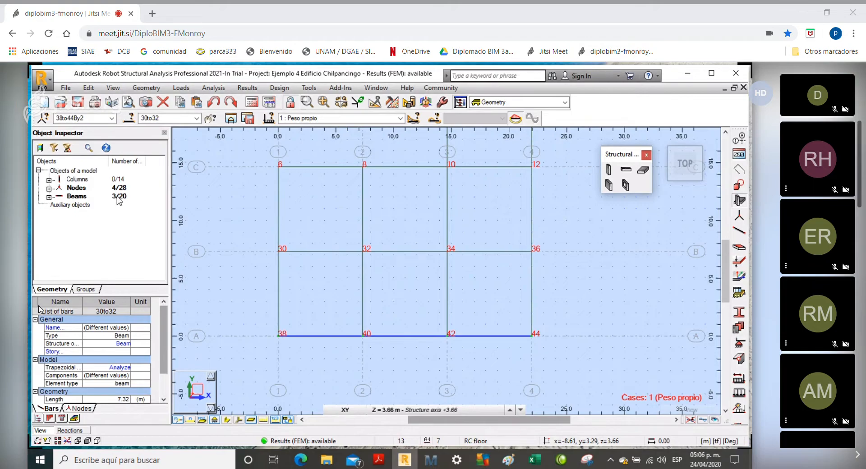
# Copy the three selected beams on axis A with 3 repetitions and the translation vector 0, 1.833, 0 m.
pyautogui.click(88, 88)
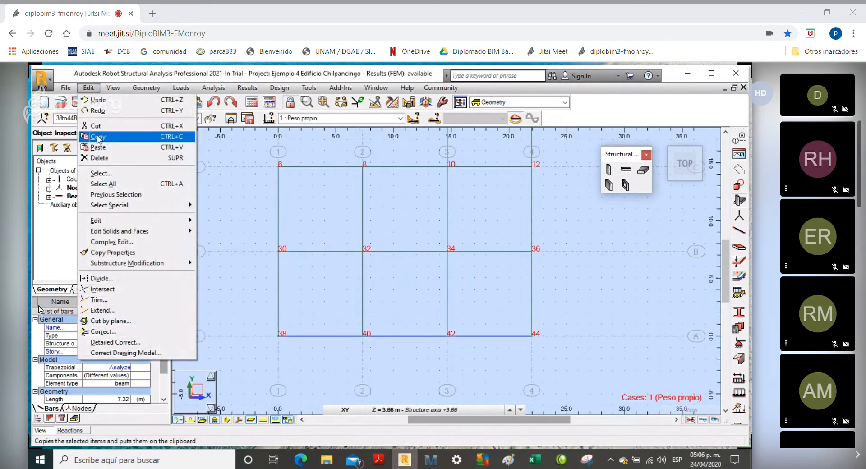
pyautogui.moveTo(118, 220)
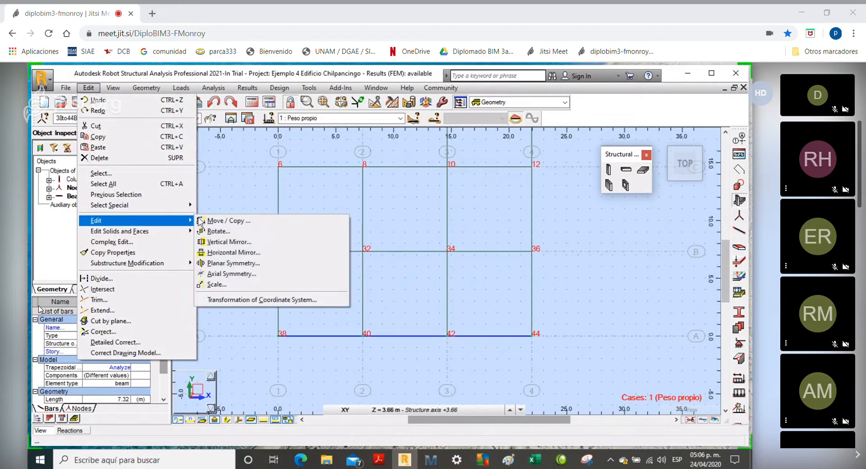
pyautogui.click(243, 221)
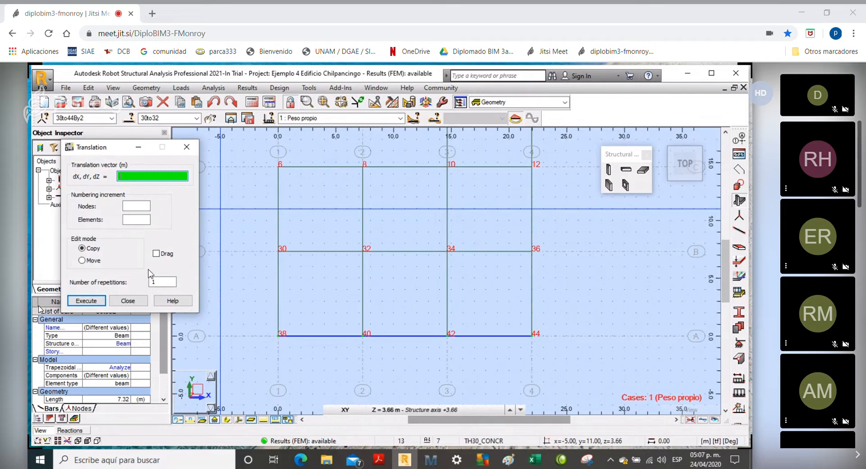
pyautogui.doubleClick(152, 283)
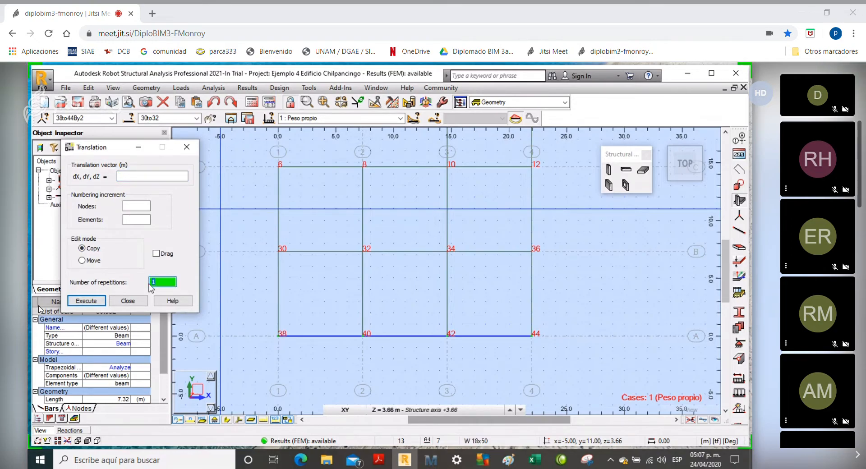
pyautogui.write('3')
pyautogui.click(134, 176)
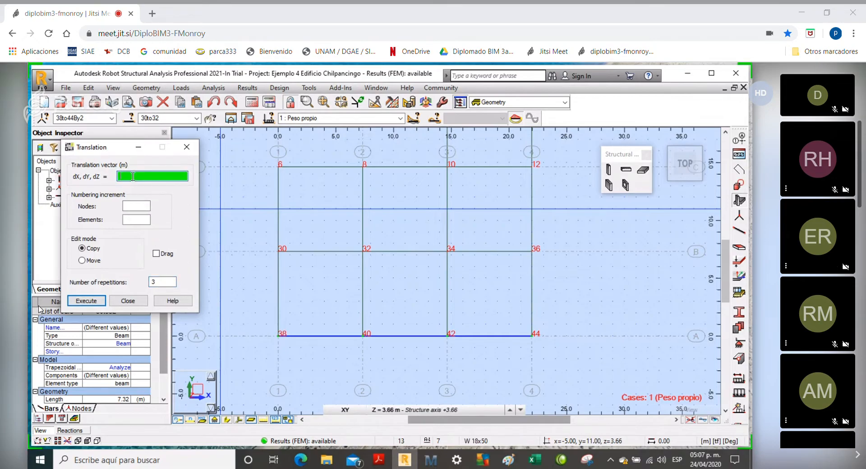
pyautogui.write('0,')
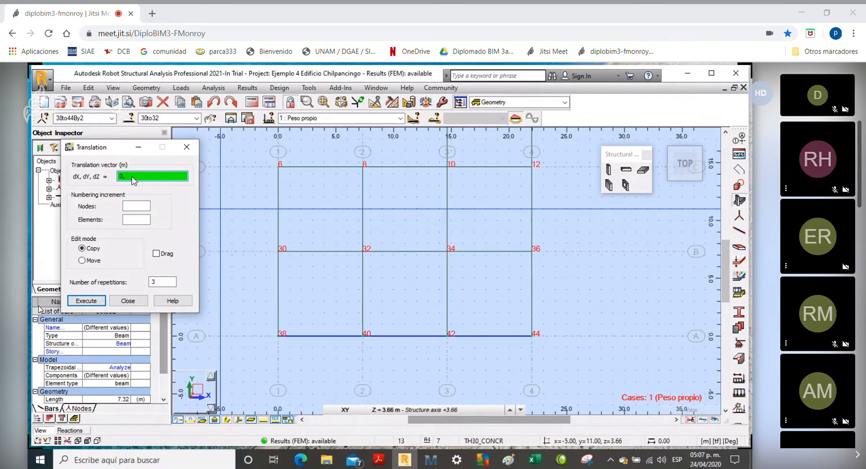
pyautogui.write('1.8')
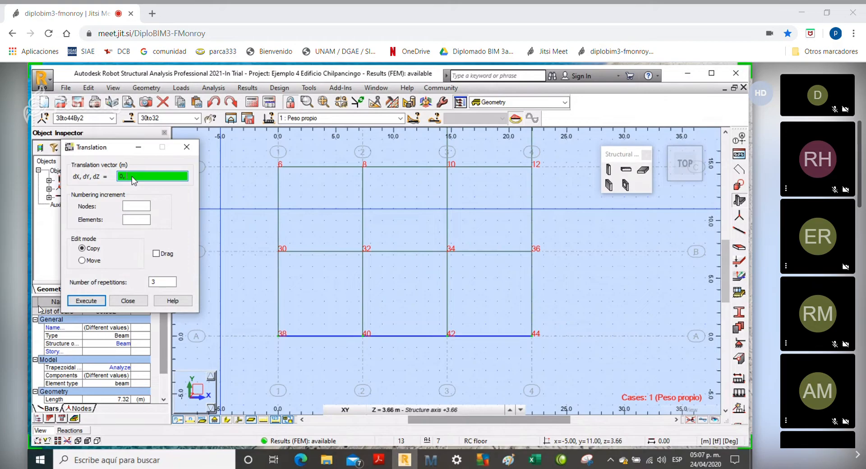
pyautogui.write('33')
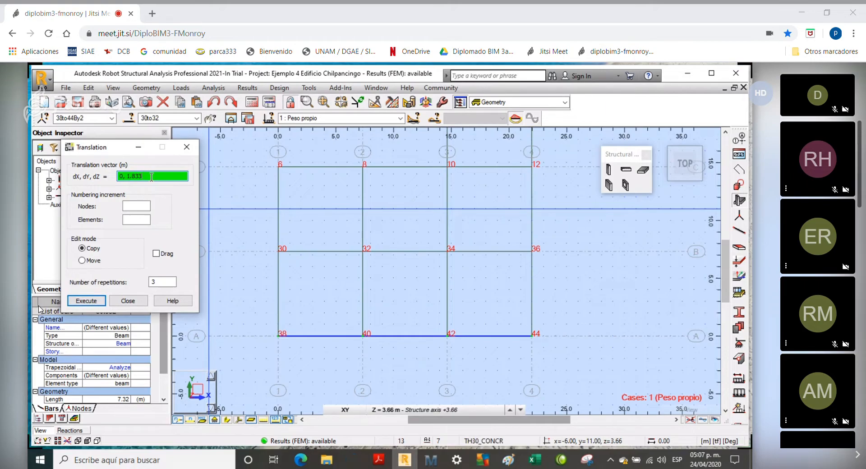
pyautogui.write(', 0')
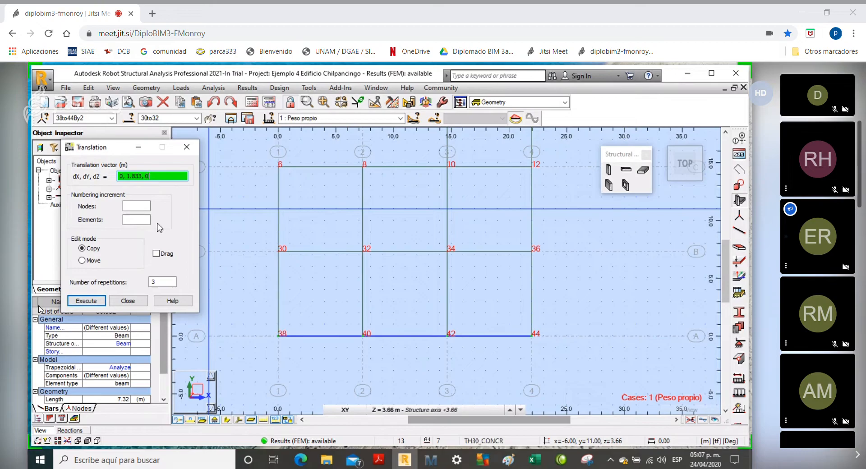
pyautogui.click(99, 304)
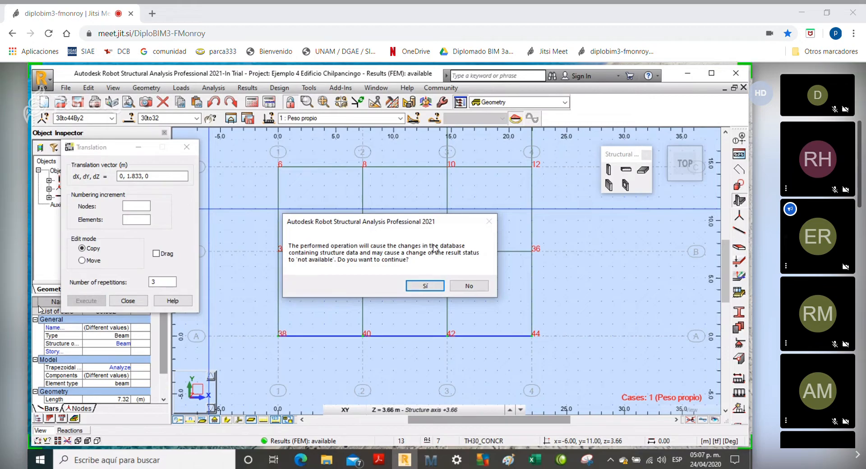
pyautogui.click(424, 286)
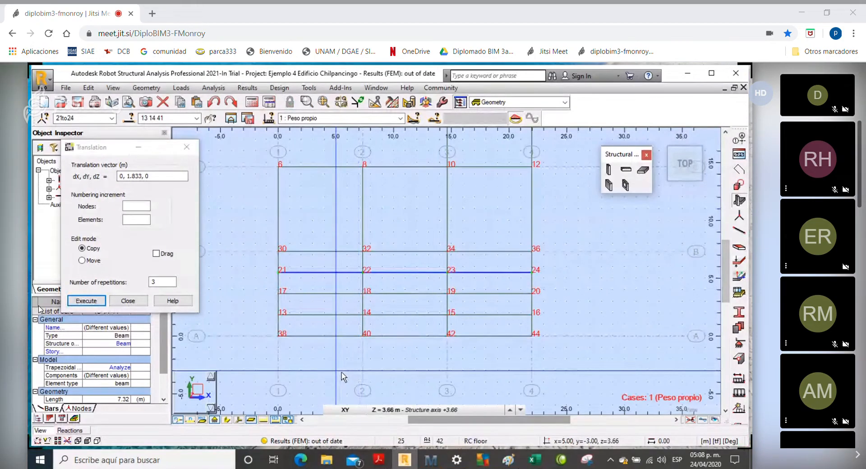
# Select the nine copied secondary beams between axes A and B across all three bays.
pyautogui.scroll(2, 337, 369)
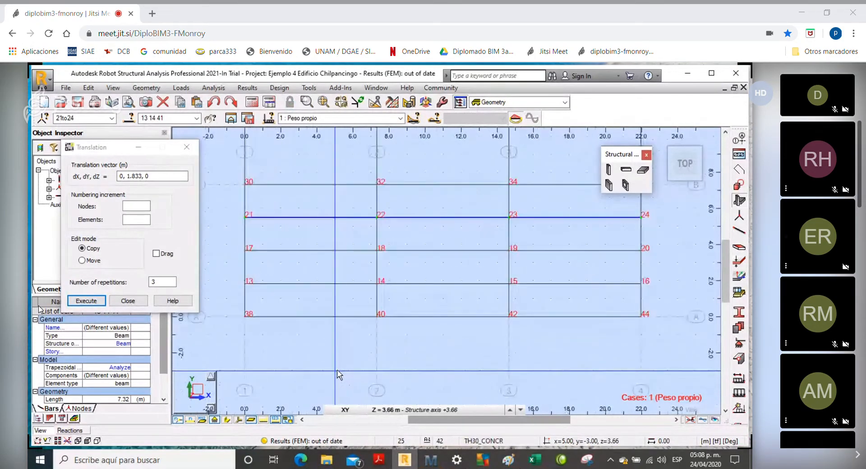
pyautogui.moveTo(323, 344); pyautogui.dragTo(370, 354, button='middle')
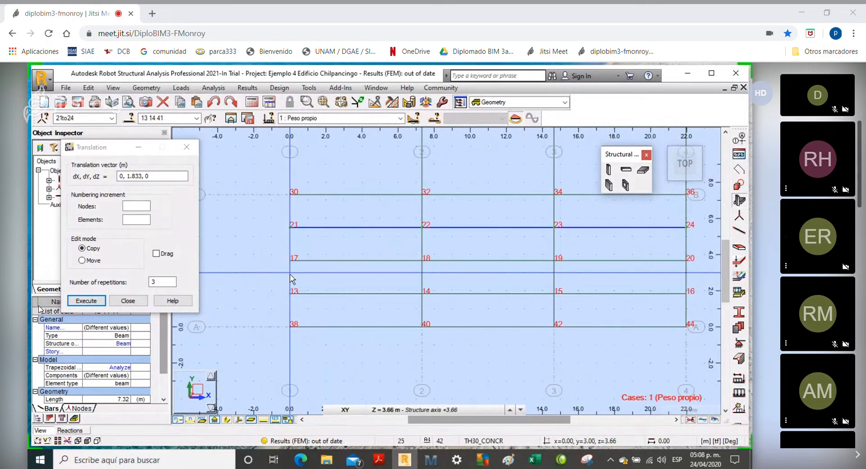
pyautogui.rightClick(235, 220)
pyautogui.click(234, 236)
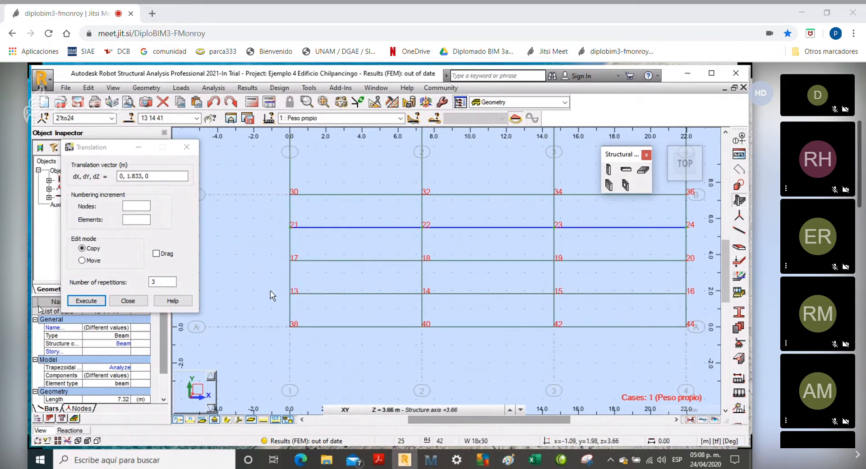
pyautogui.scroll(-2, 271, 292)
pyautogui.scroll(-1, 270, 291)
pyautogui.moveTo(273, 291); pyautogui.dragTo(287, 324, button='middle')
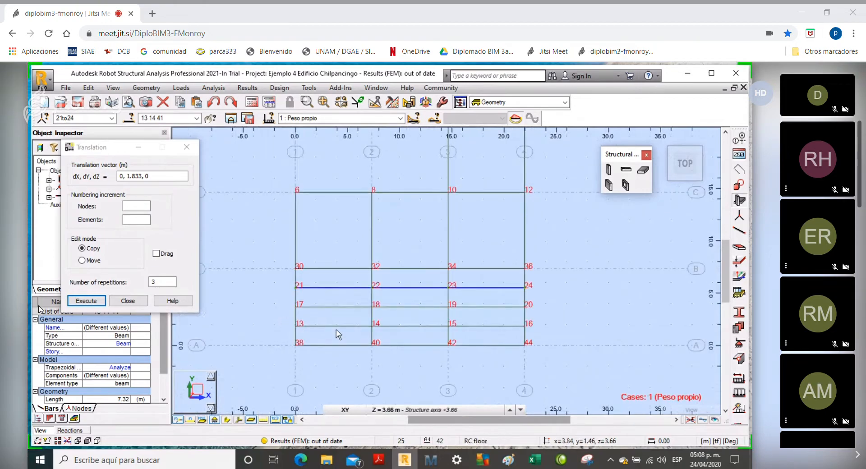
pyautogui.rightClick(258, 286)
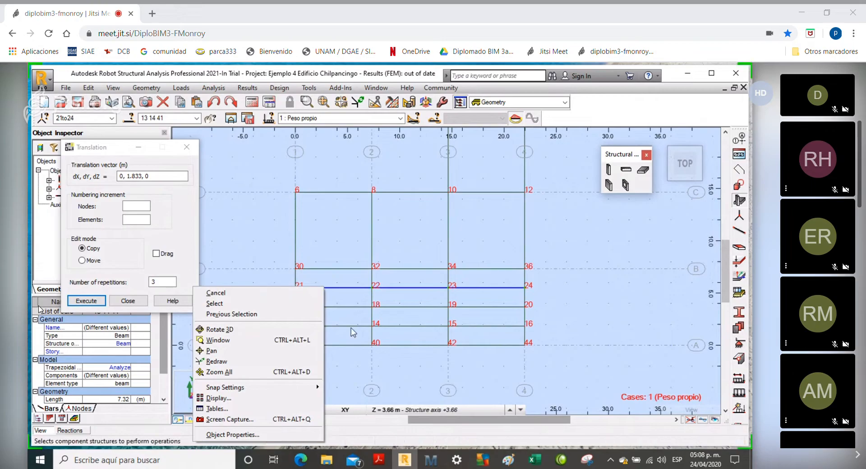
pyautogui.click(246, 307)
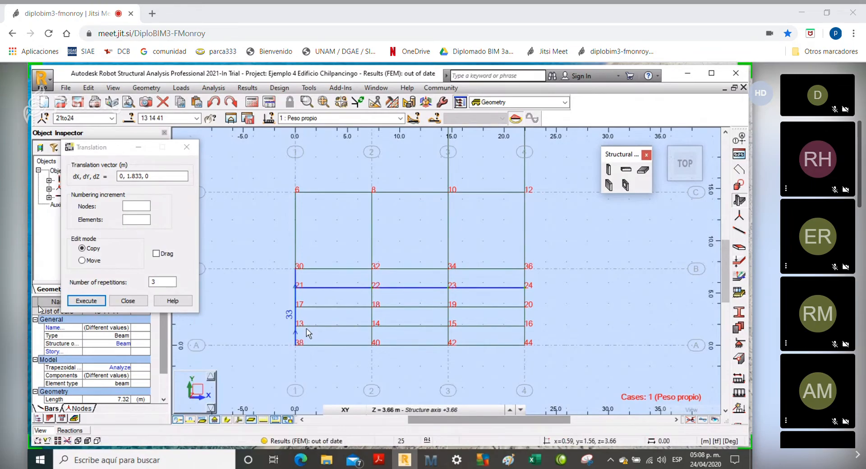
pyautogui.moveTo(349, 333); pyautogui.dragTo(318, 275)
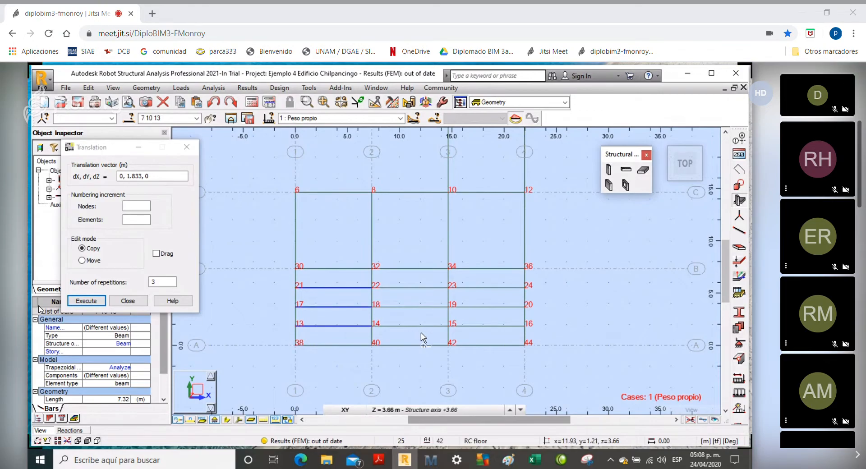
pyautogui.keyDown('ctrl'); pyautogui.moveTo(424, 333); pyautogui.dragTo(392, 271); pyautogui.keyUp('ctrl')
pyautogui.keyDown('ctrl'); pyautogui.moveTo(496, 334); pyautogui.dragTo(473, 277); pyautogui.keyUp('ctrl')
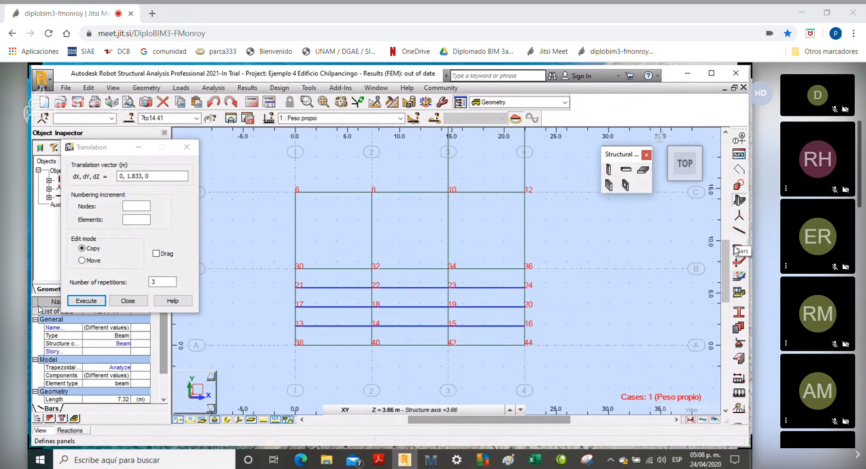
# Assign the W 12x96 section to the nine selected secondary beams between axes A and B.
pyautogui.click(740, 313)
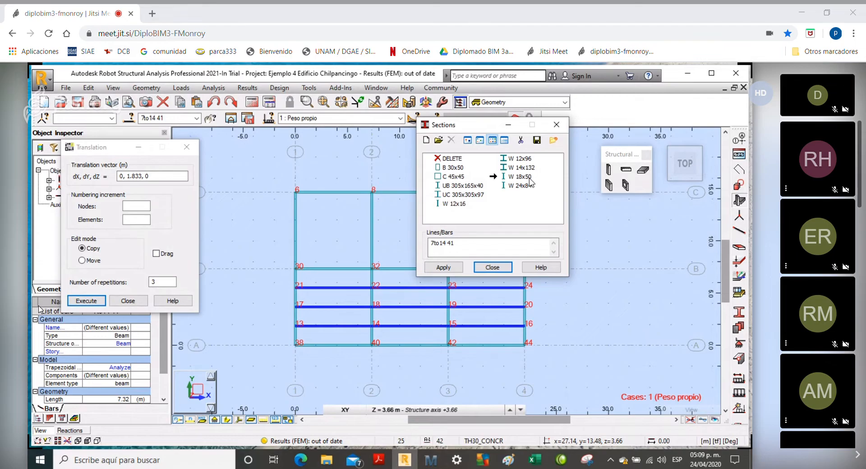
pyautogui.click(522, 158)
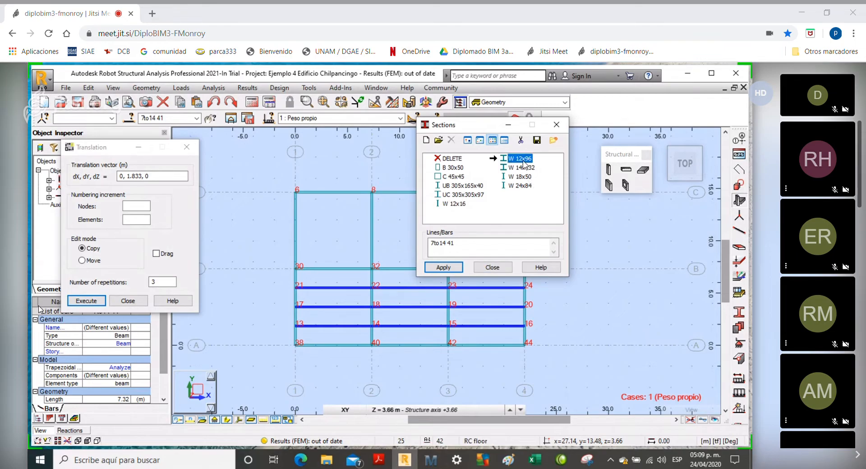
pyautogui.moveTo(479, 123); pyautogui.dragTo(623, 110)
pyautogui.click(587, 253)
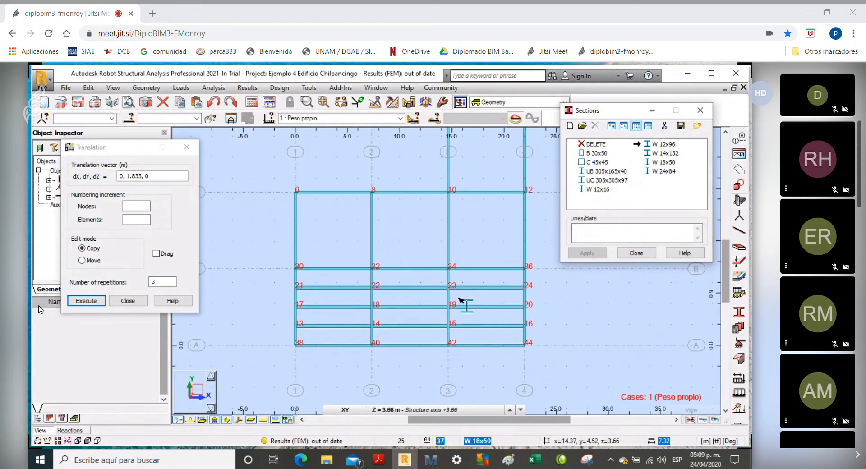
pyautogui.click(636, 252)
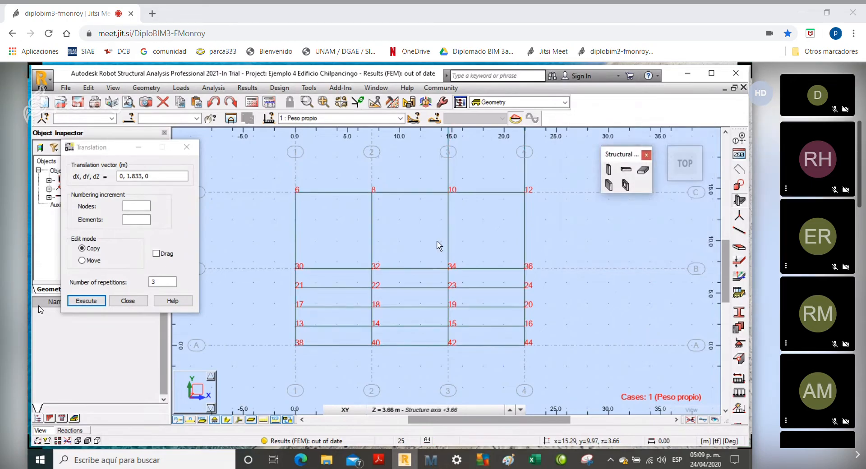
# Reselect the nine secondary beams between axes A and B and apply the W 12x96 section to them again.
pyautogui.rightClick(256, 203)
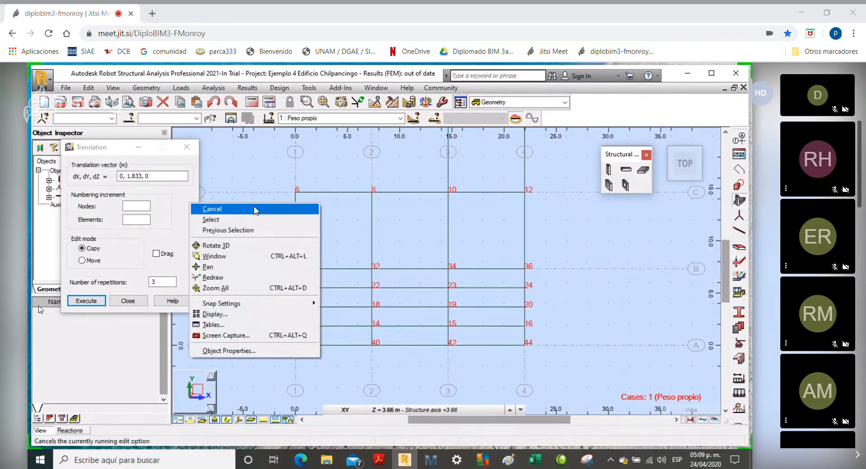
pyautogui.click(251, 230)
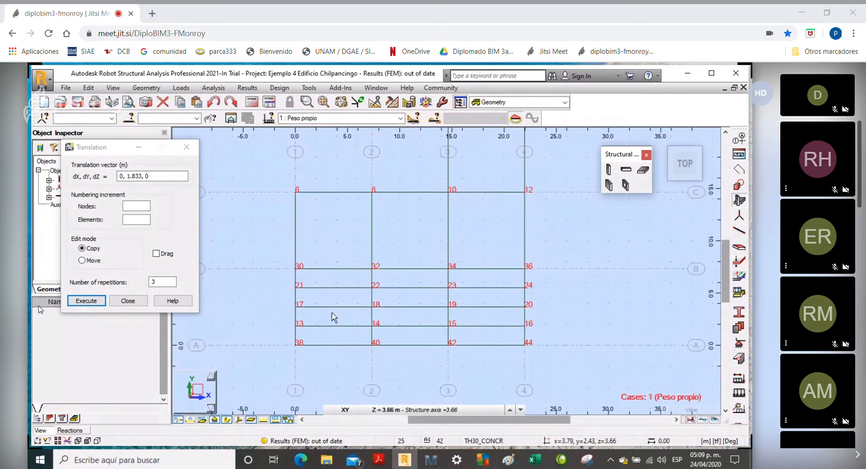
pyautogui.moveTo(339, 334); pyautogui.dragTo(320, 279)
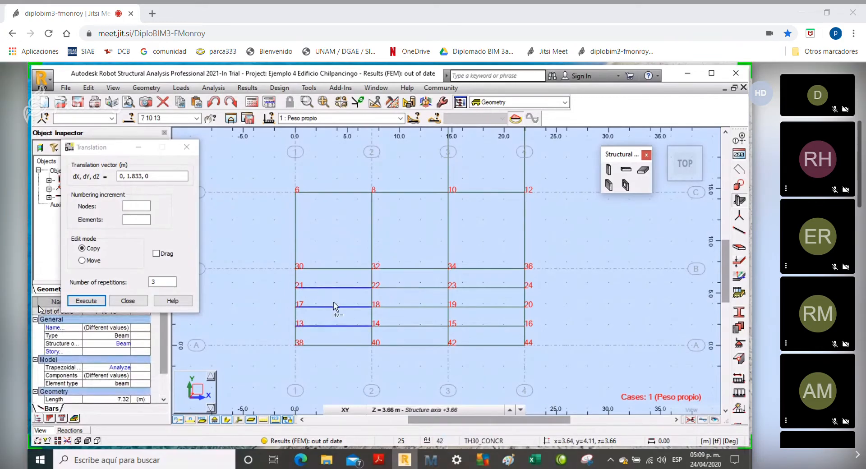
pyautogui.keyDown('ctrl'); pyautogui.moveTo(390, 288); pyautogui.dragTo(474, 274); pyautogui.keyUp('ctrl')
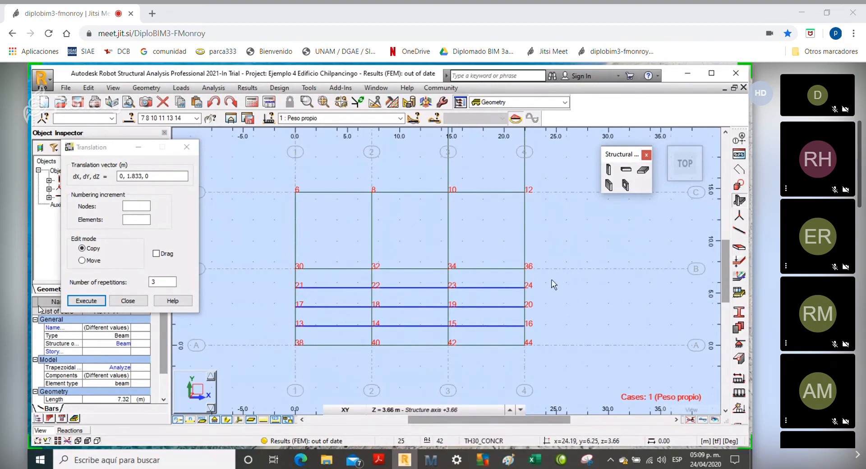
pyautogui.click(739, 315)
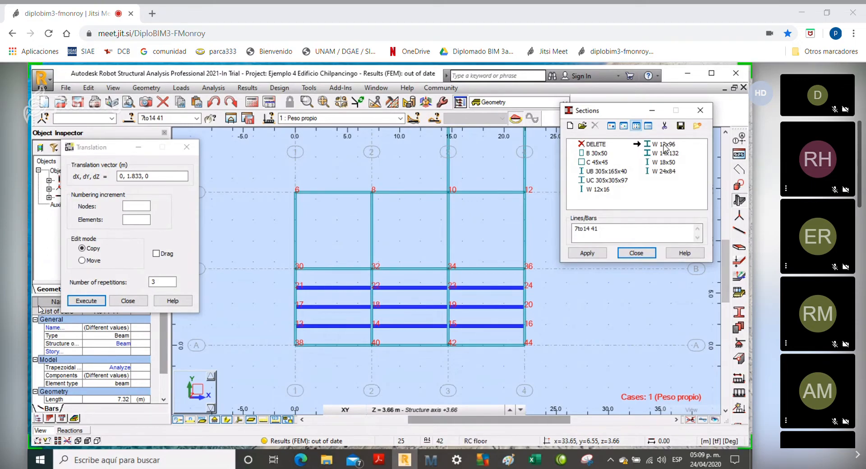
pyautogui.click(594, 253)
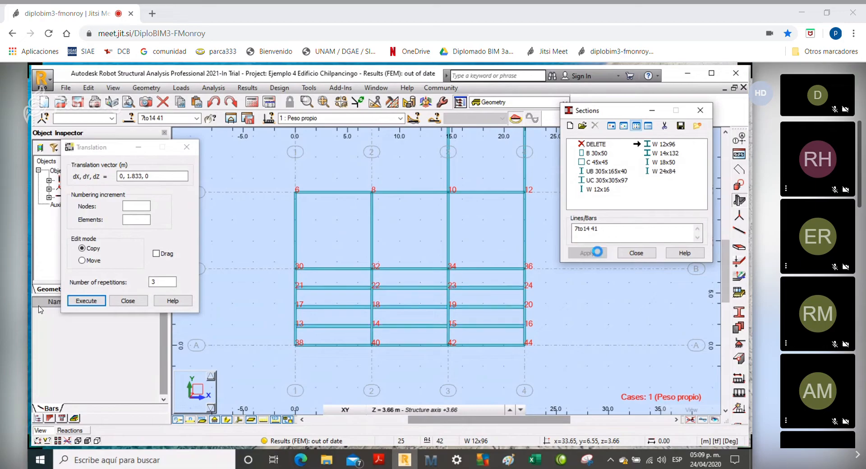
pyautogui.click(636, 253)
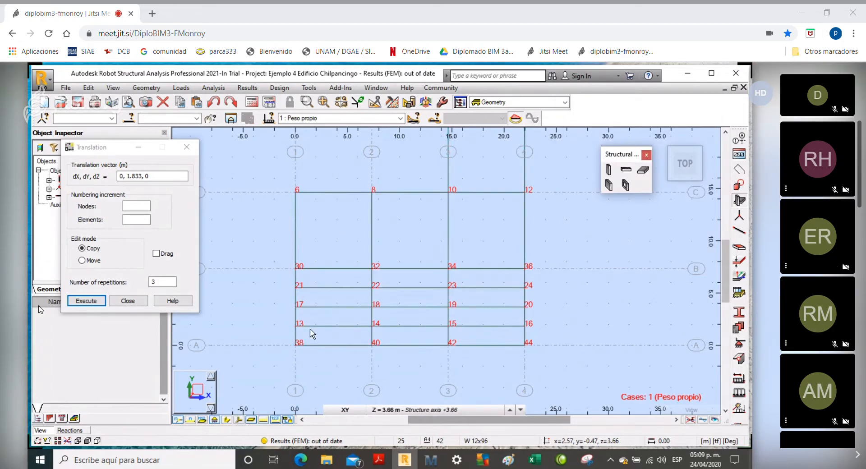
# Select the secondary beam between nodes 13 and 14 and check its section in the bar properties.
pyautogui.moveTo(95, 150); pyautogui.dragTo(241, 82)
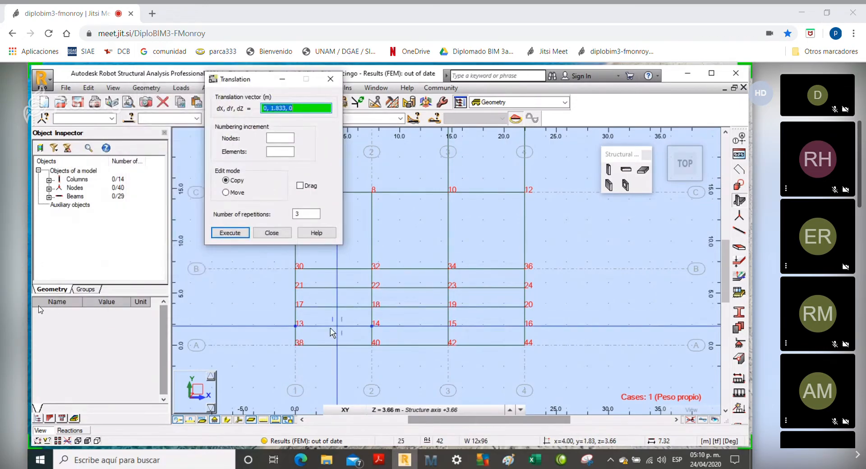
pyautogui.rightClick(177, 162)
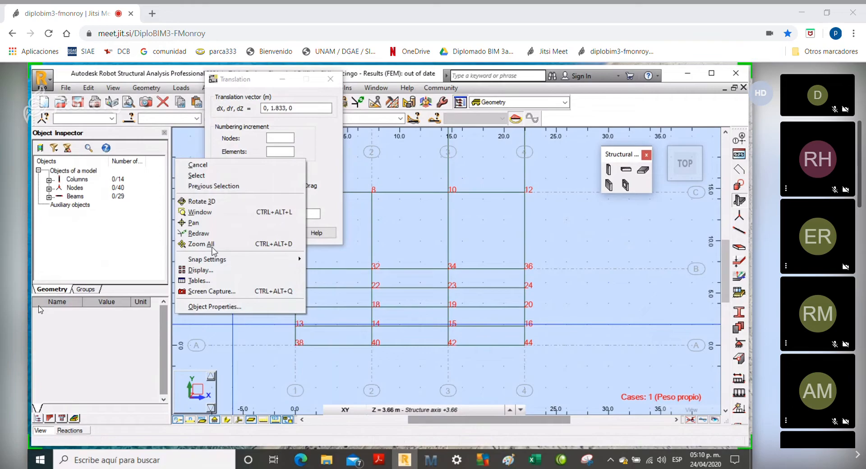
pyautogui.click(201, 177)
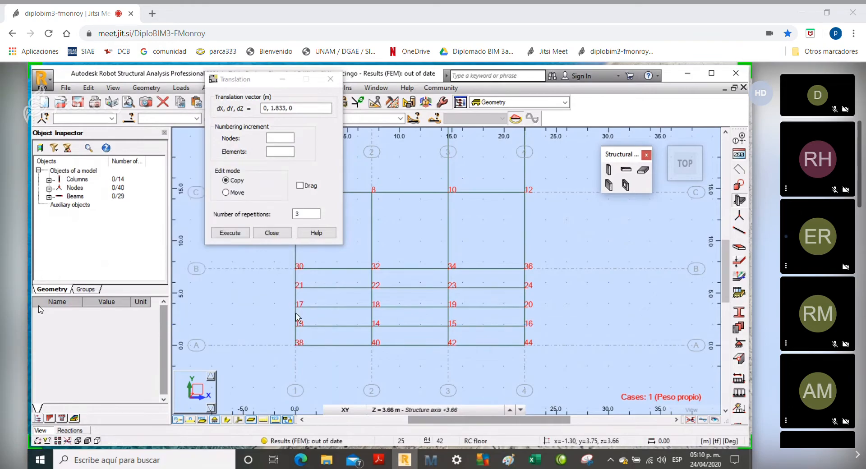
pyautogui.click(319, 328)
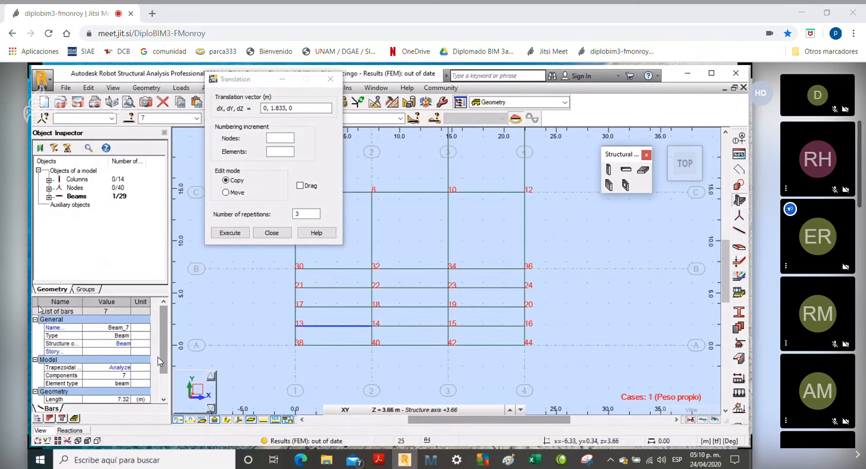
pyautogui.moveTo(162, 353); pyautogui.dragTo(161, 369)
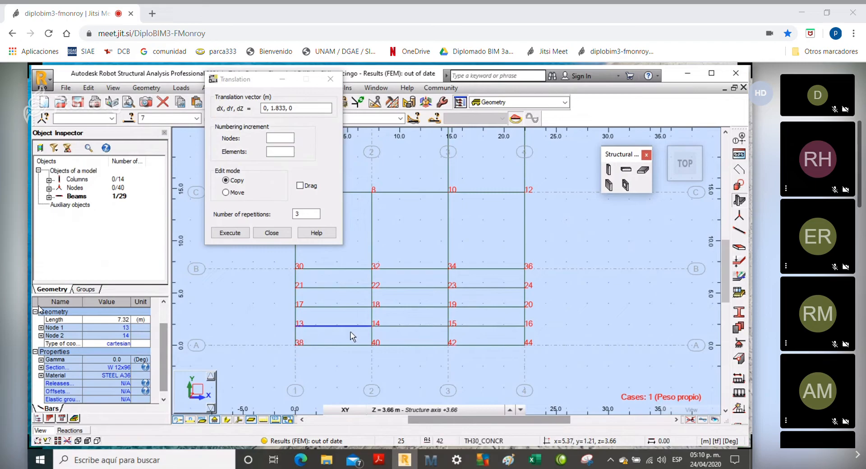
# Select all nine secondary beams between axes A and B and assign them the W 12x16 section.
pyautogui.moveTo(352, 333); pyautogui.dragTo(324, 282)
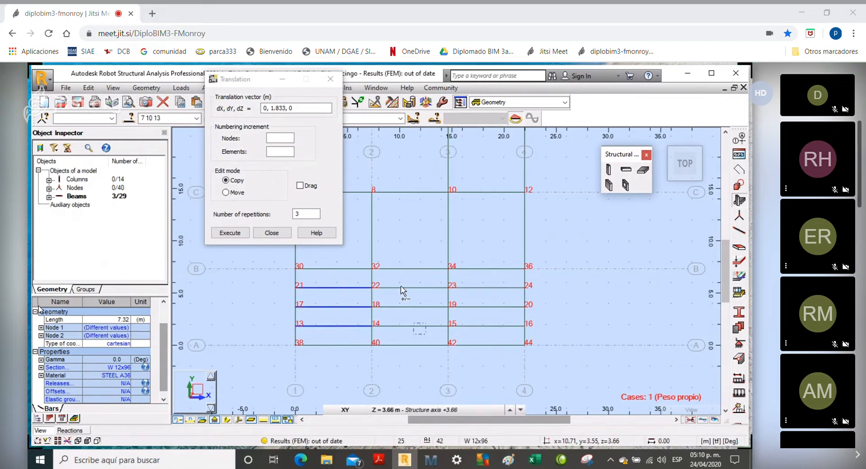
pyautogui.keyDown('ctrl'); pyautogui.moveTo(400, 283); pyautogui.dragTo(400, 284); pyautogui.keyUp('ctrl')
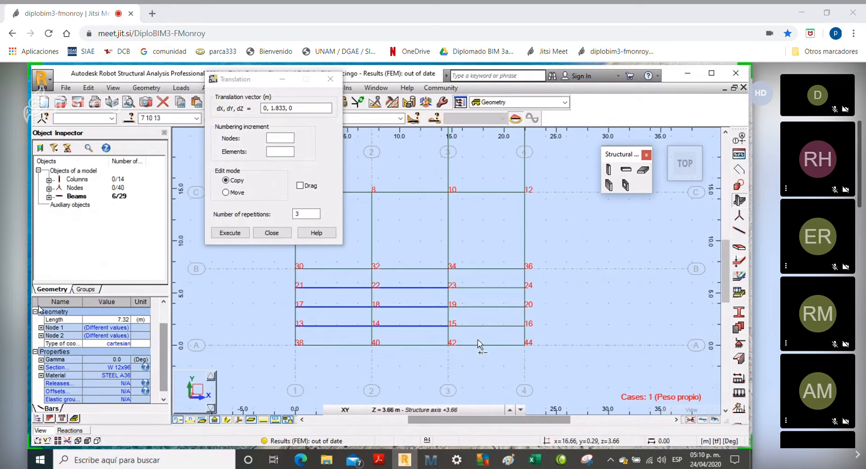
pyautogui.moveTo(506, 338); pyautogui.dragTo(475, 278)
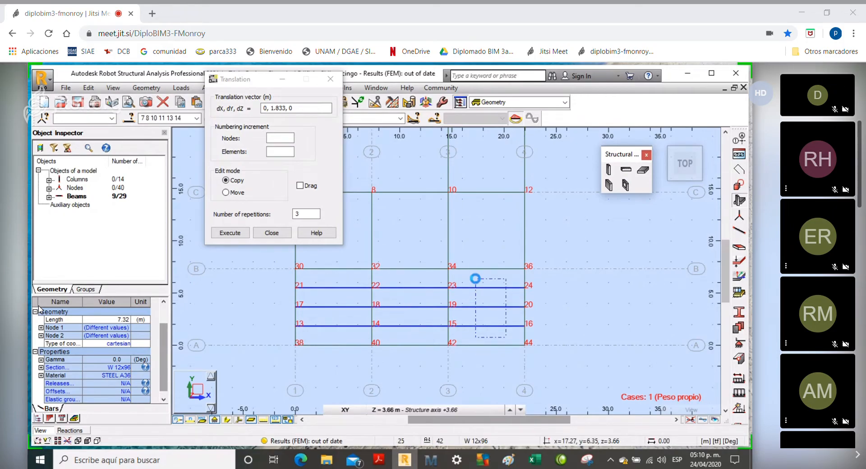
pyautogui.click(740, 313)
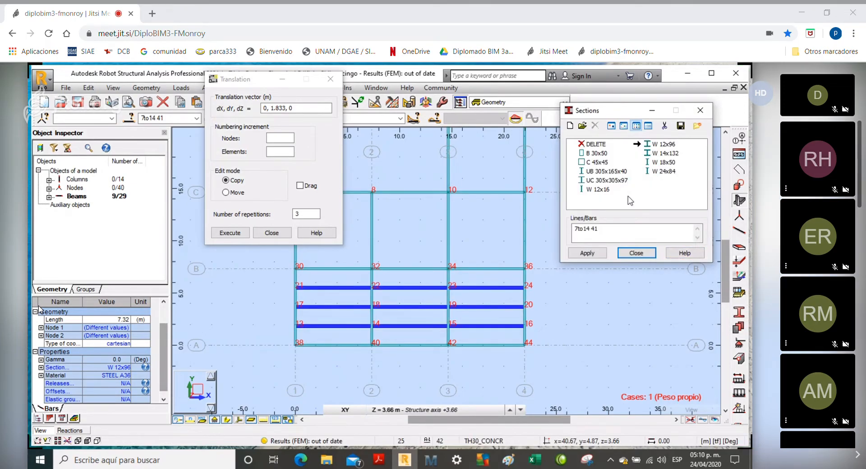
pyautogui.click(599, 190)
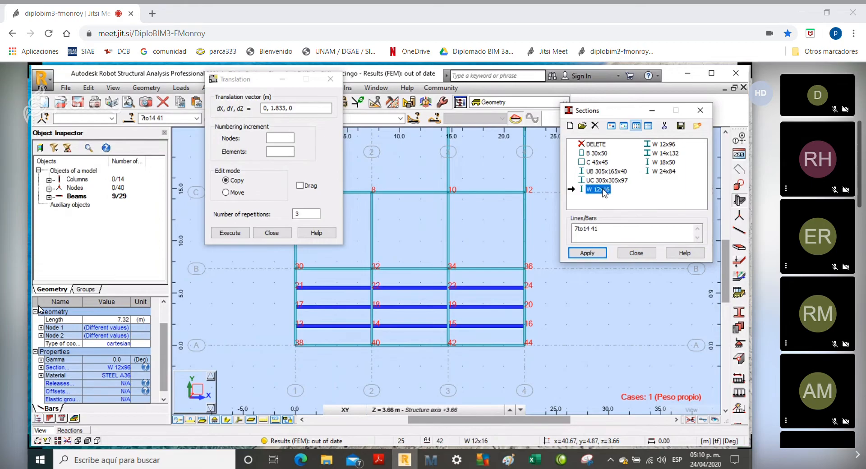
pyautogui.click(598, 253)
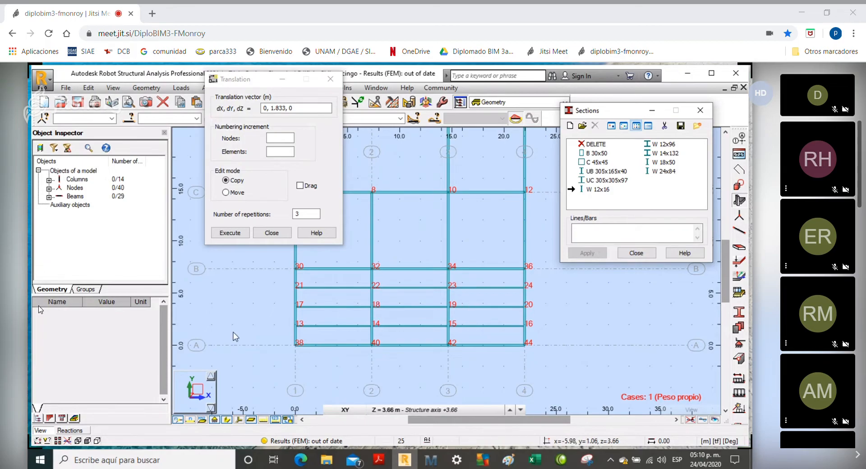
# Recheck the section property of the beam between nodes 13 and 14, then close the section assignment dialog.
pyautogui.rightClick(169, 324)
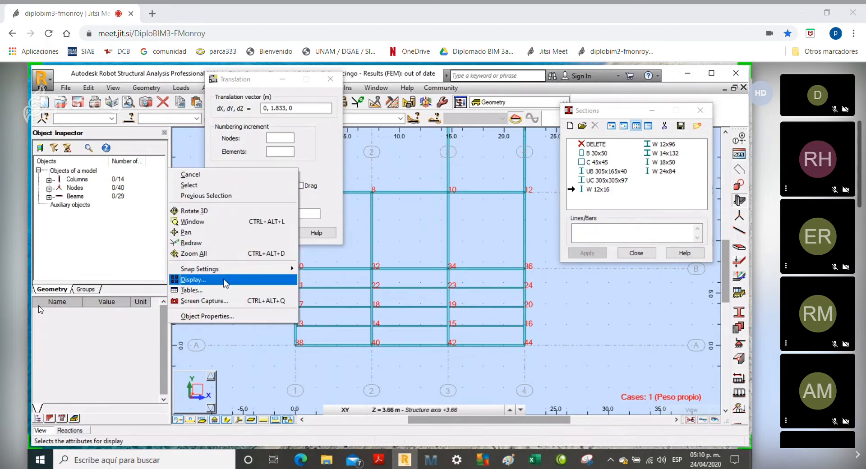
pyautogui.click(194, 196)
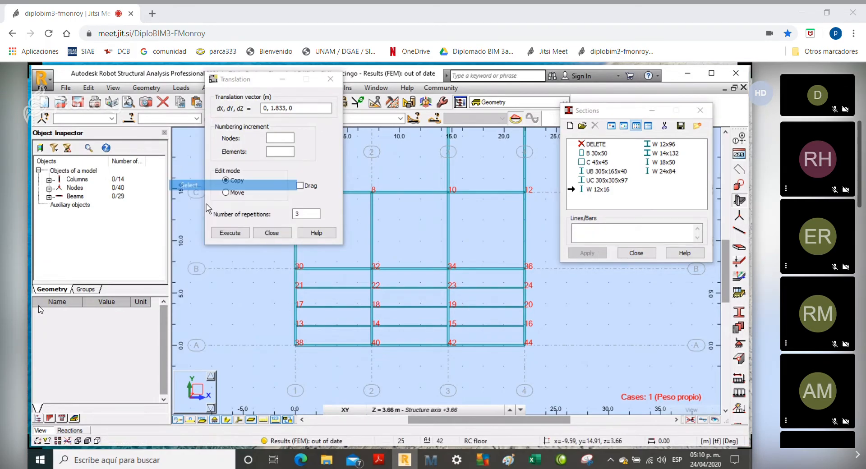
pyautogui.click(334, 325)
pyautogui.scroll(-4, 163, 345)
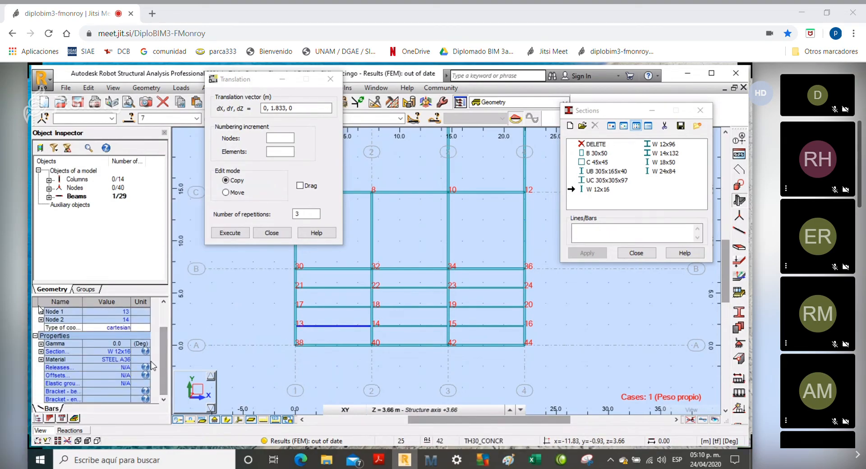
pyautogui.click(251, 80)
pyautogui.moveTo(251, 80); pyautogui.dragTo(94, 94)
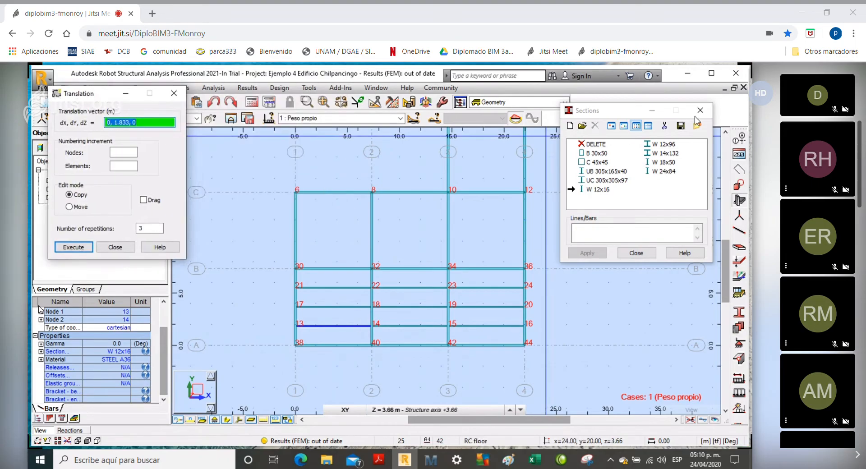
pyautogui.click(700, 110)
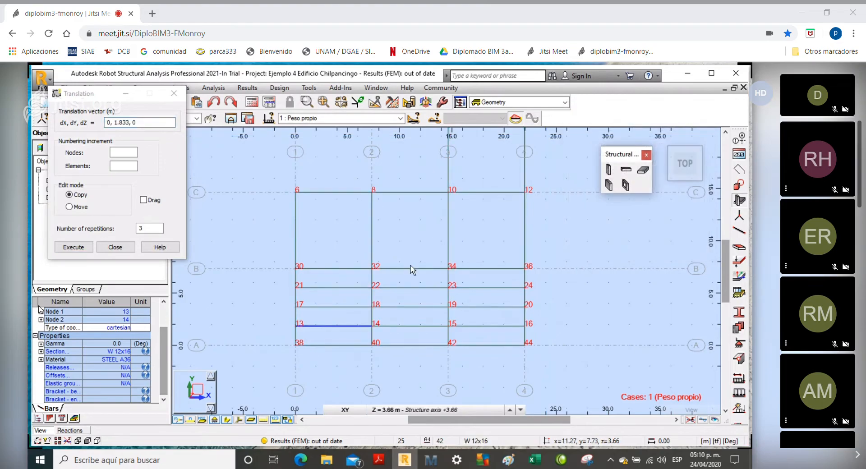
# Select the nine secondary beams between axes A and B in all three bays for copying.
pyautogui.moveTo(356, 332); pyautogui.dragTo(326, 279)
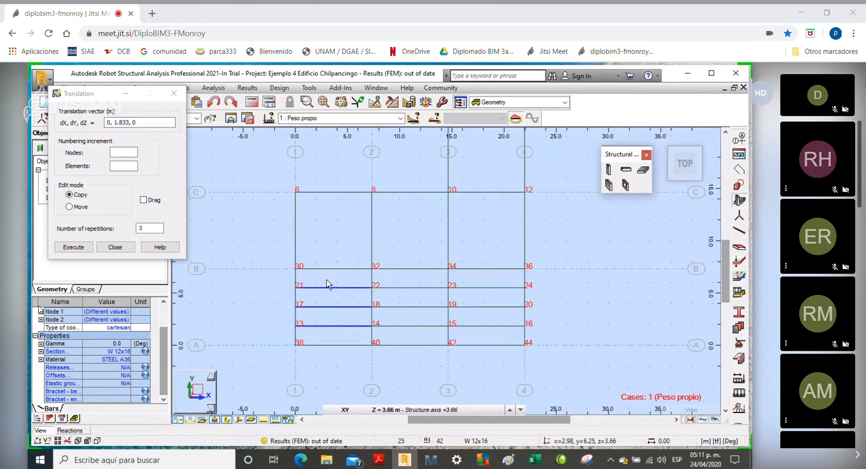
pyautogui.moveTo(425, 332); pyautogui.dragTo(391, 281)
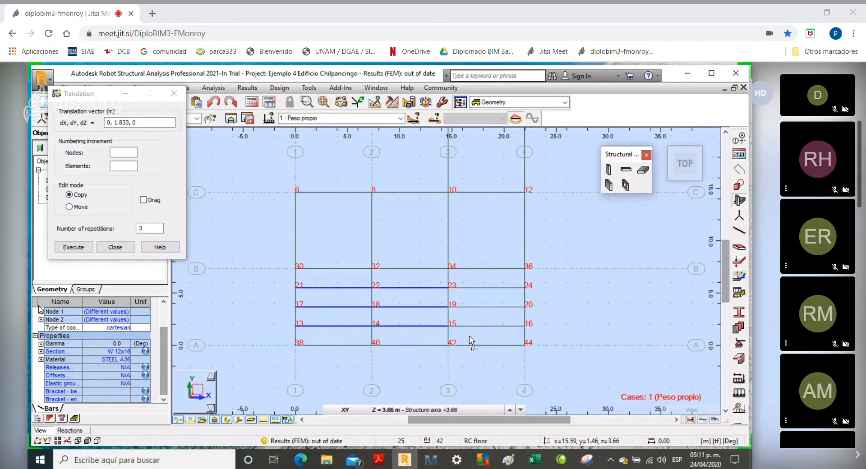
pyautogui.moveTo(506, 335); pyautogui.dragTo(476, 279)
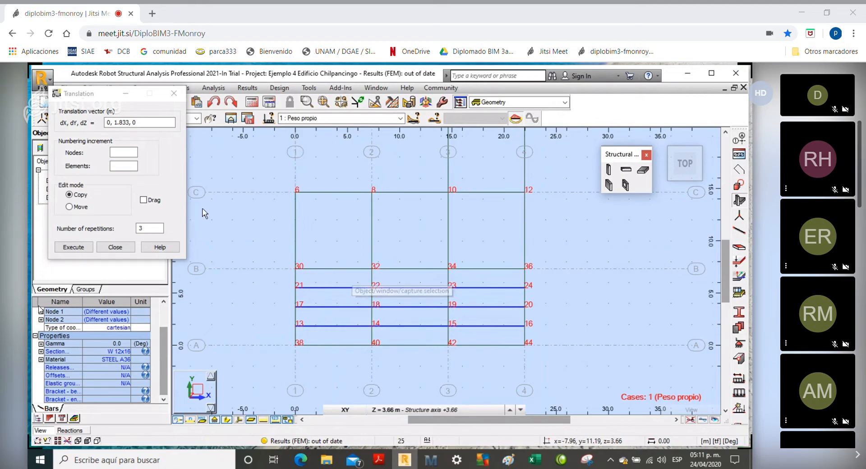
# Set the translation vector for the beam copy to 0, 7.32, 0 m.
pyautogui.click(102, 96)
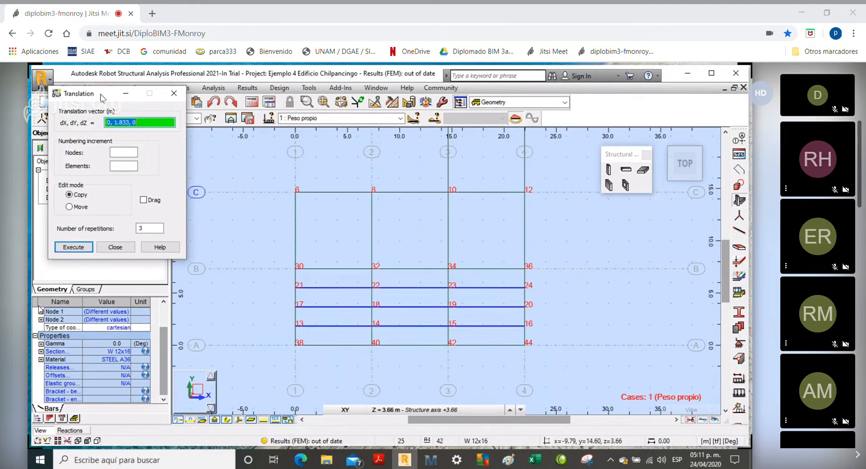
pyautogui.click(138, 122)
pyautogui.press('Left')
pyautogui.press('Left')
pyautogui.press('Left')
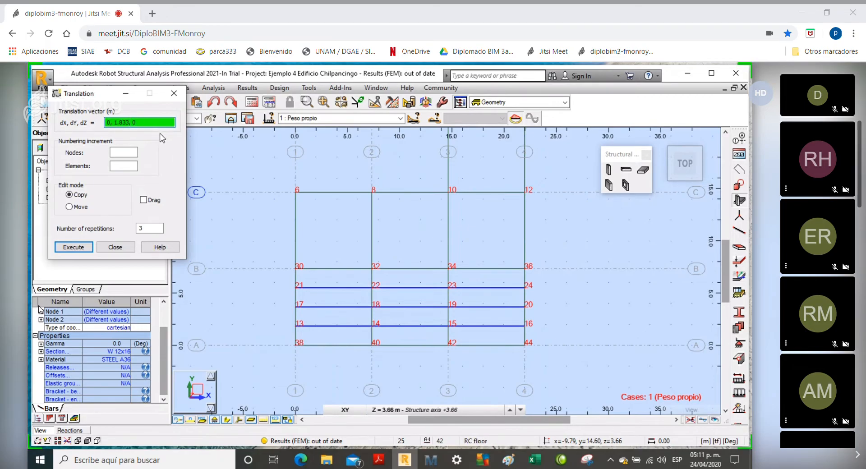
pyautogui.press('BackSpace')
pyautogui.press('BackSpace')
pyautogui.press('BackSpace')
pyautogui.press('BackSpace')
pyautogui.press('BackSpace')
pyautogui.write('7.32')
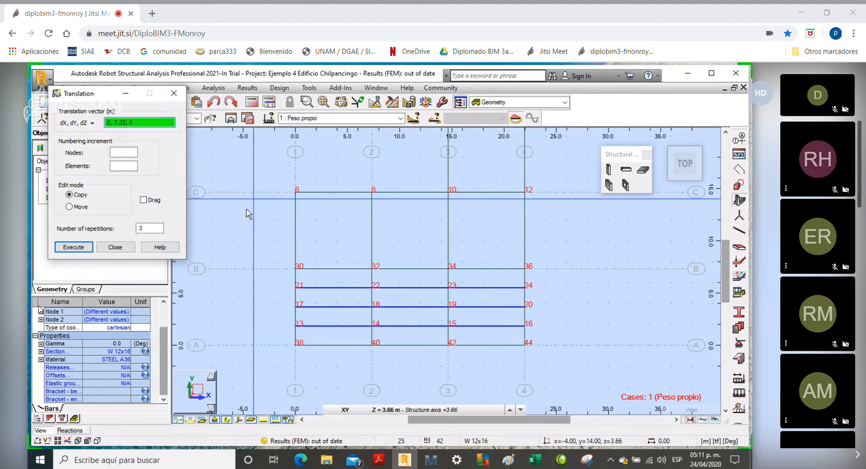
# Copy the nine selected secondary beams into the bays between axes B and C with a single repetition of the translation.
pyautogui.moveTo(246, 209); pyautogui.dragTo(246, 267, button='middle')
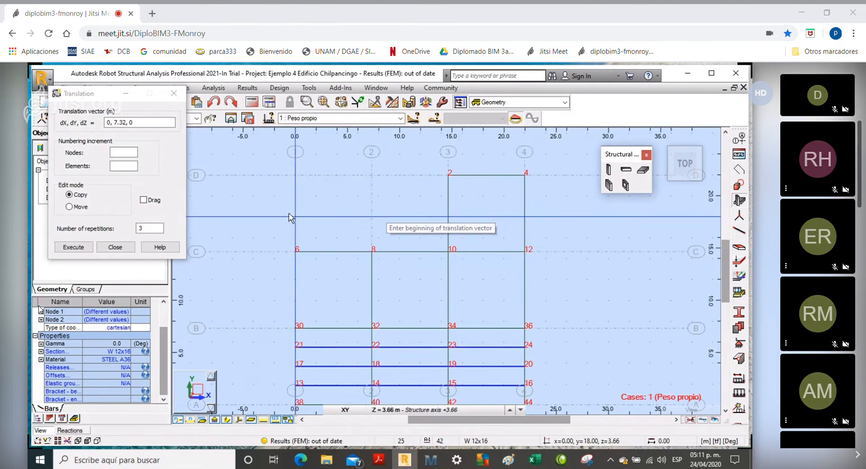
pyautogui.doubleClick(154, 228)
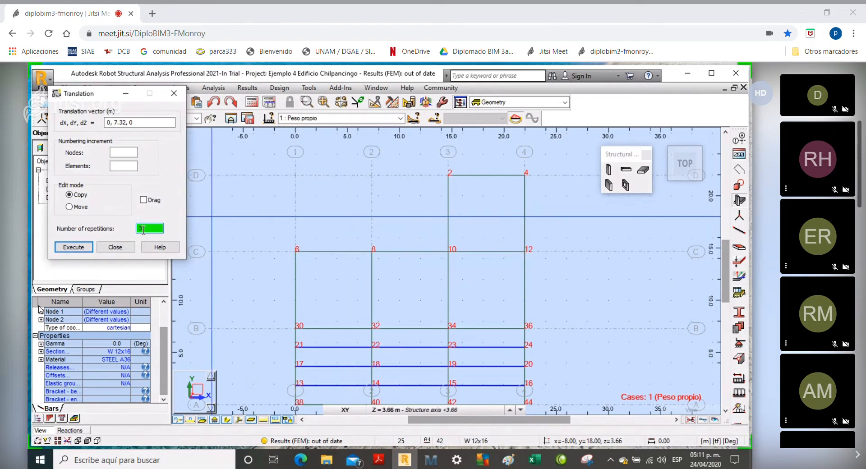
pyautogui.write('1')
pyautogui.click(84, 247)
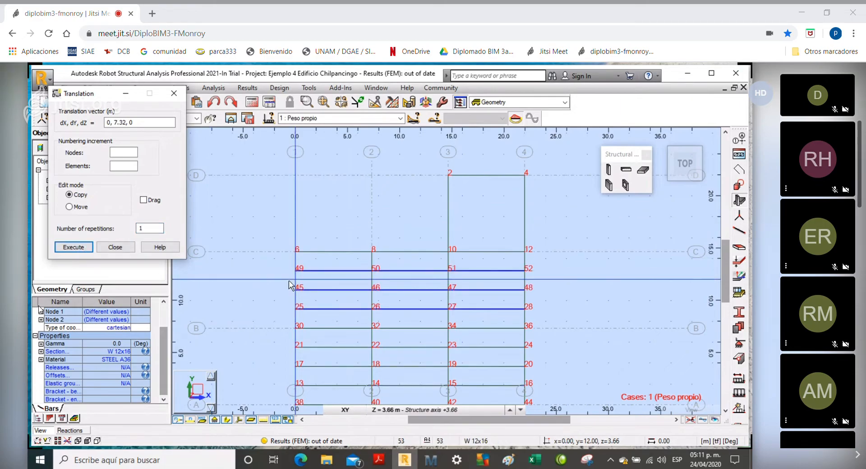
# Copy the three secondary beams between axes 3-4 and B-C once by 0, 7.32, 0 m into the C-D bay and close the Translation dialog.
pyautogui.rightClick(587, 280)
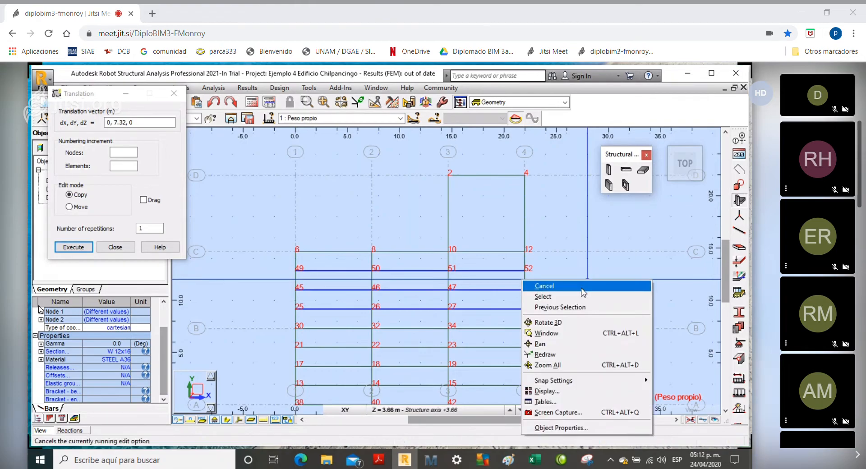
pyautogui.click(581, 294)
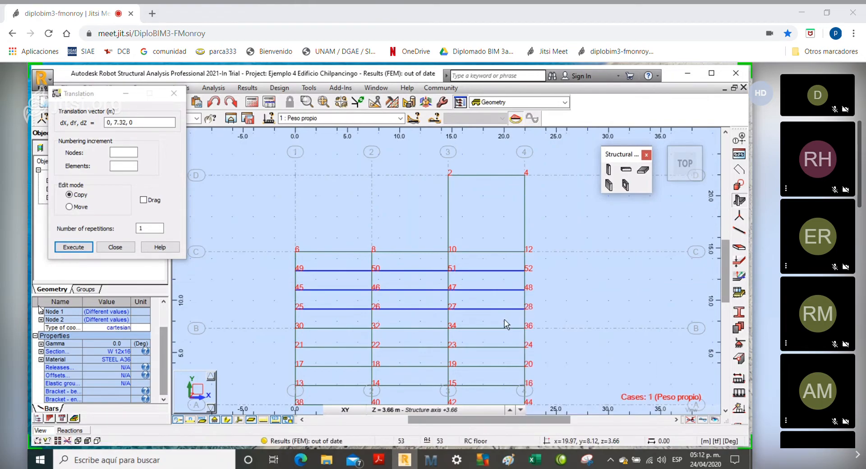
pyautogui.moveTo(506, 320); pyautogui.dragTo(467, 264)
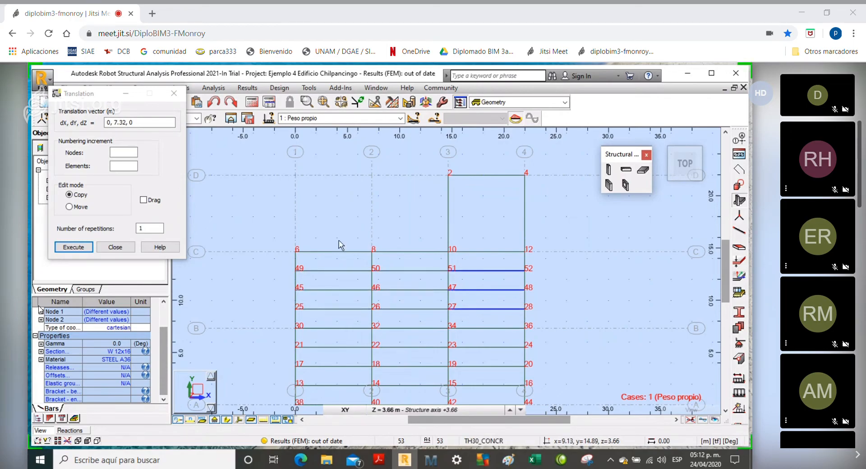
pyautogui.click(114, 103)
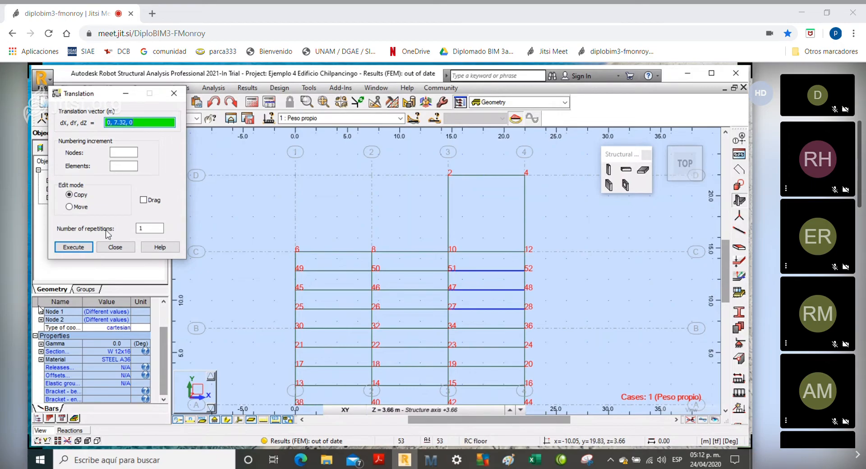
pyautogui.click(74, 247)
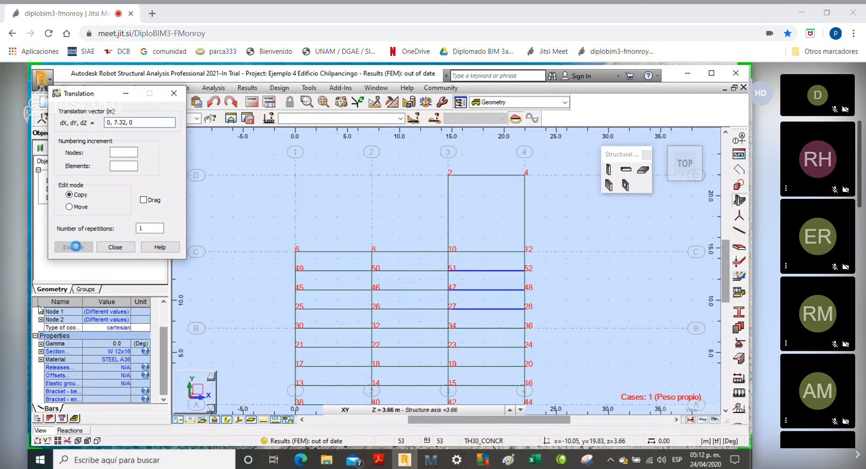
pyautogui.click(173, 92)
# Show the floor frame in a 3D view with the section shapes of the bars displayed.
pyautogui.scroll(-1, 223, 228)
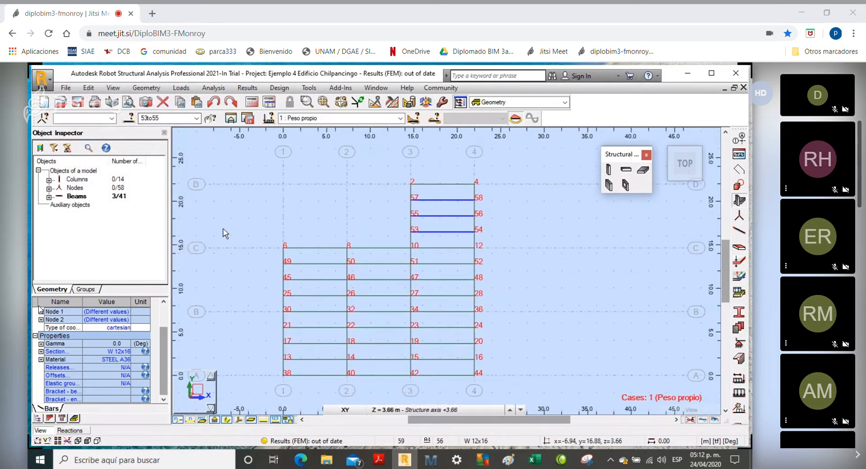
pyautogui.scroll(-1, 223, 229)
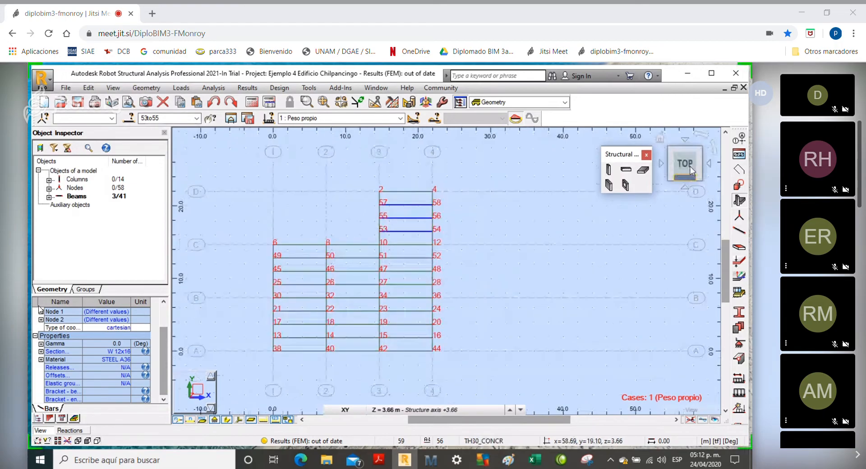
pyautogui.click(658, 136)
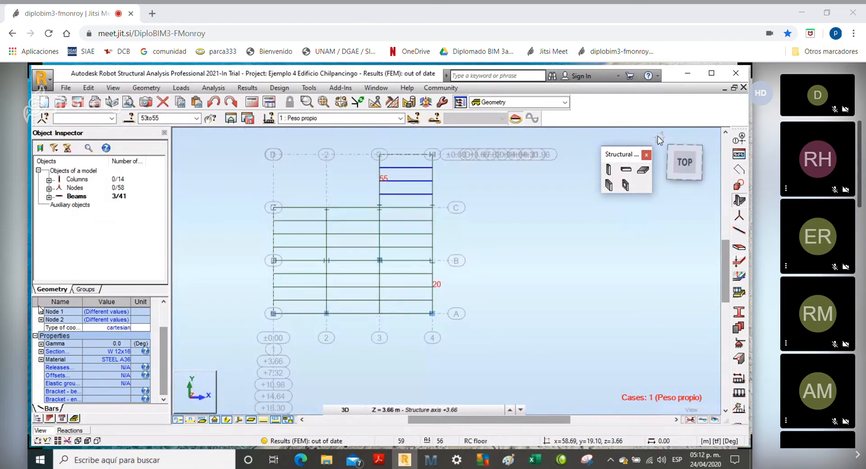
pyautogui.scroll(5, 567, 278)
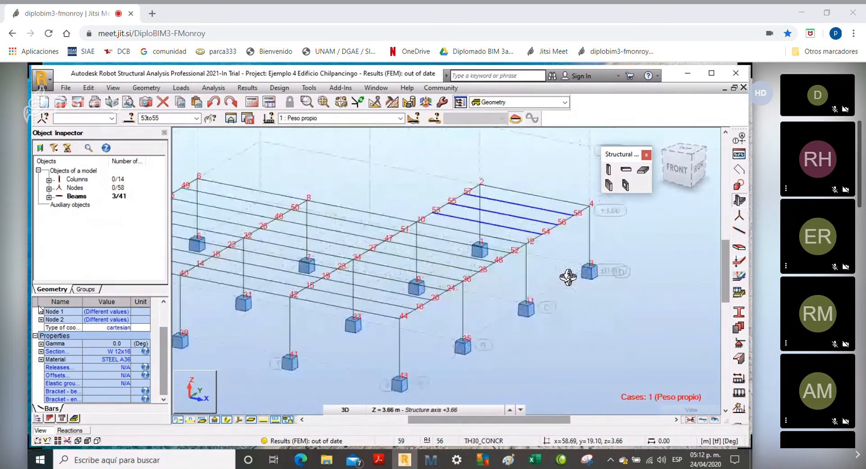
pyautogui.scroll(-1, 567, 277)
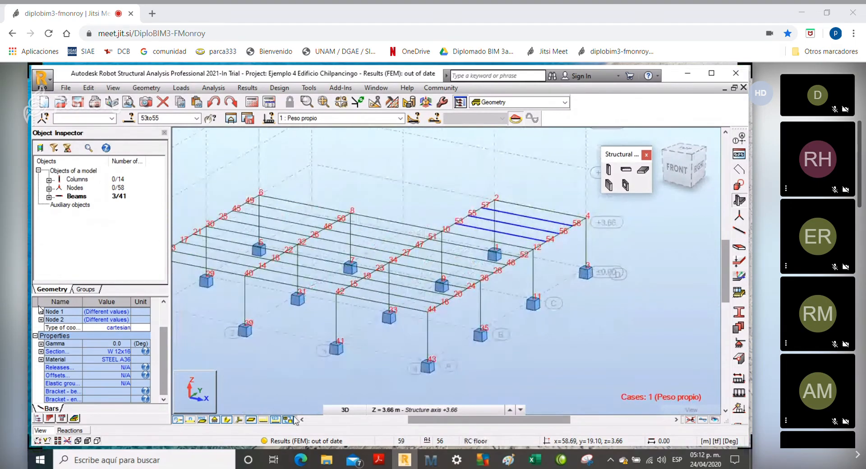
pyautogui.click(228, 420)
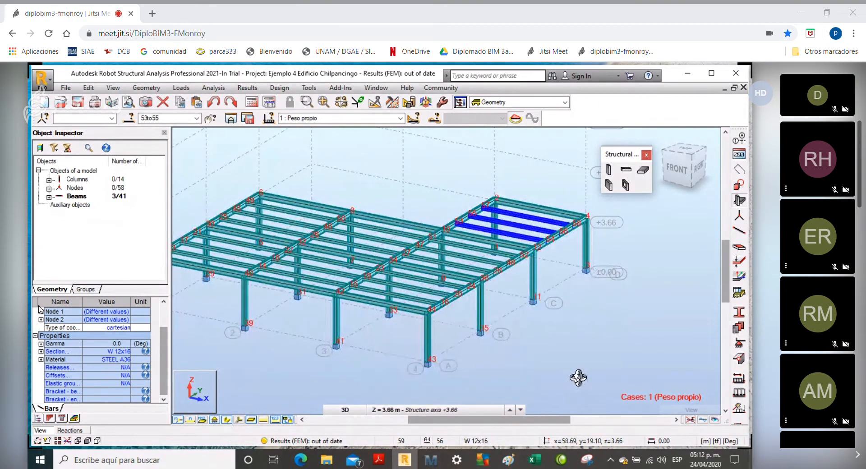
# Clear the beam selection, return to selection mode and inspect the complete floor frame in 3D.
pyautogui.rightClick(513, 208)
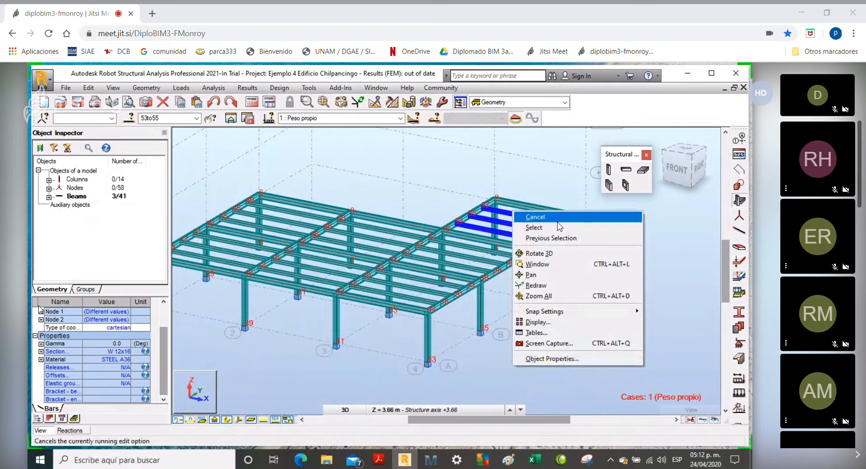
pyautogui.click(537, 216)
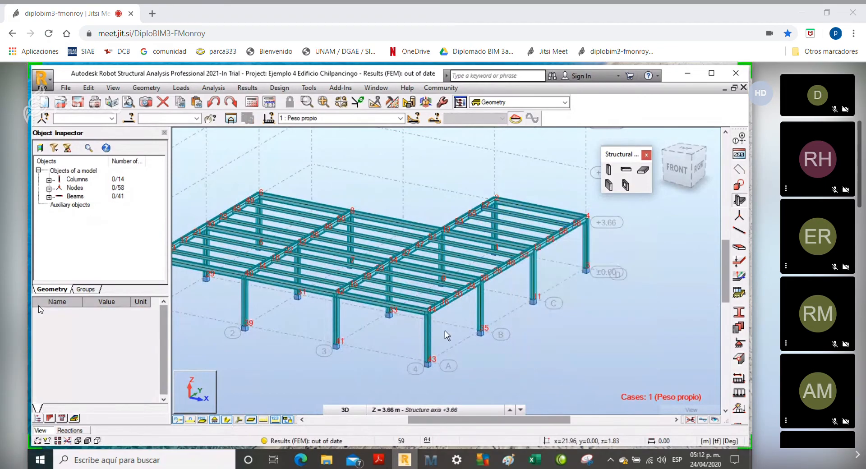
pyautogui.rightClick(355, 367)
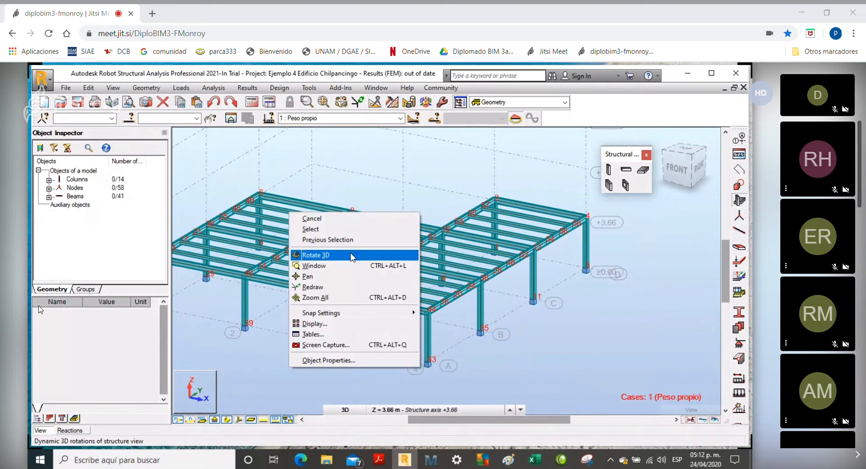
pyautogui.click(311, 229)
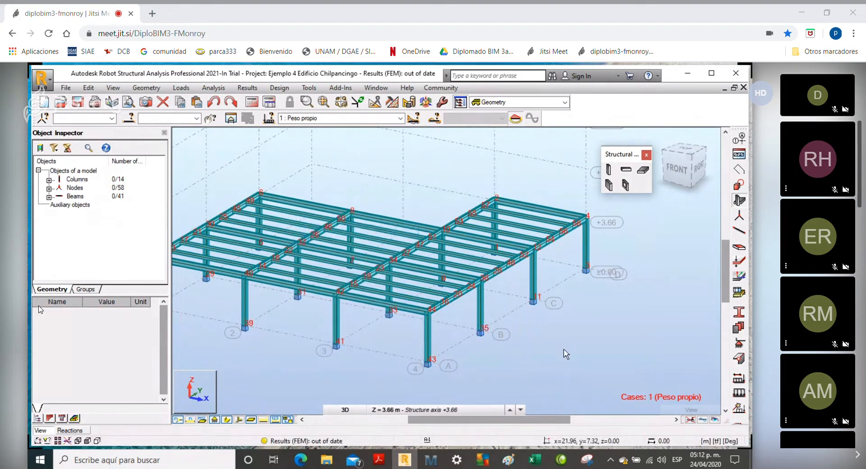
pyautogui.scroll(3, 527, 353)
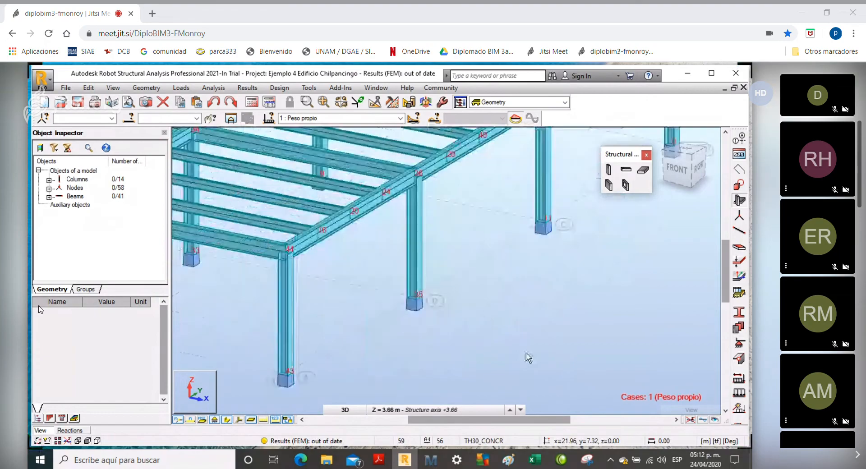
pyautogui.moveTo(527, 358); pyautogui.dragTo(586, 375, button='middle')
pyautogui.scroll(-3, 587, 376)
pyautogui.scroll(-2, 588, 377)
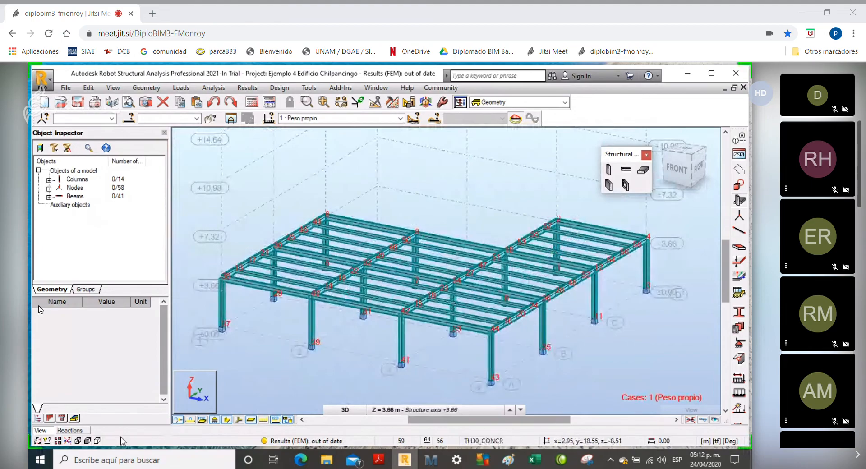
# Enable the Sections - legend by colors display attribute for the bars and accept the display settings.
pyautogui.click(59, 441)
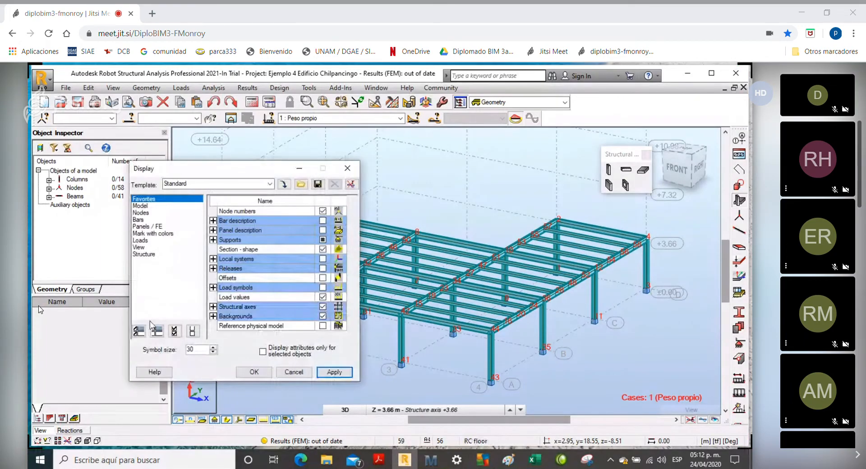
pyautogui.moveTo(213, 167); pyautogui.dragTo(146, 83)
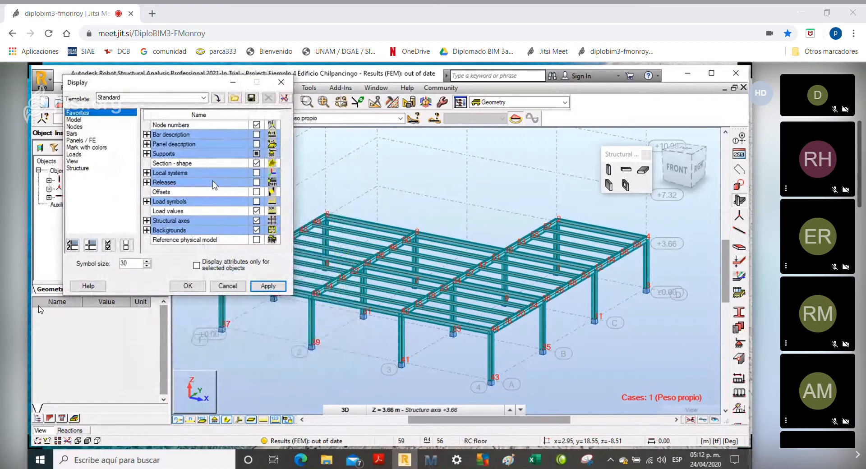
pyautogui.click(76, 134)
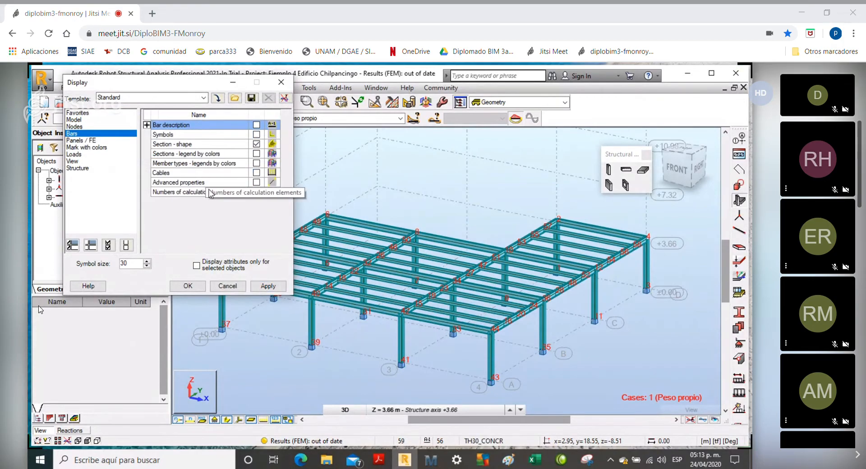
pyautogui.click(147, 125)
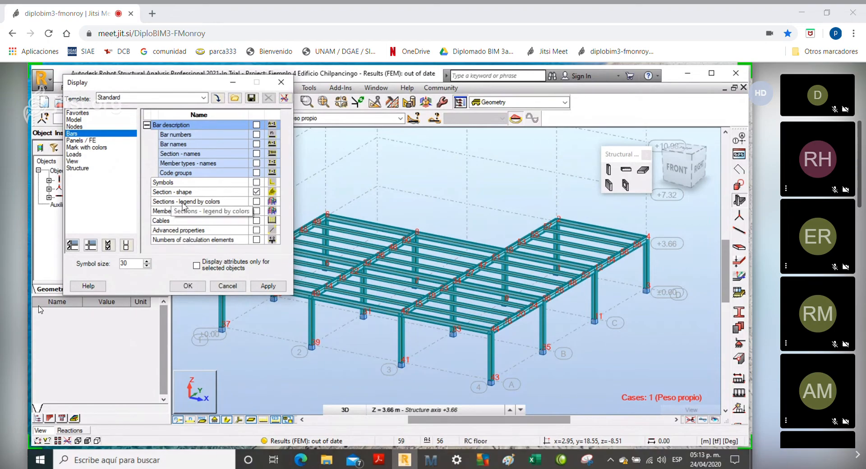
pyautogui.click(256, 202)
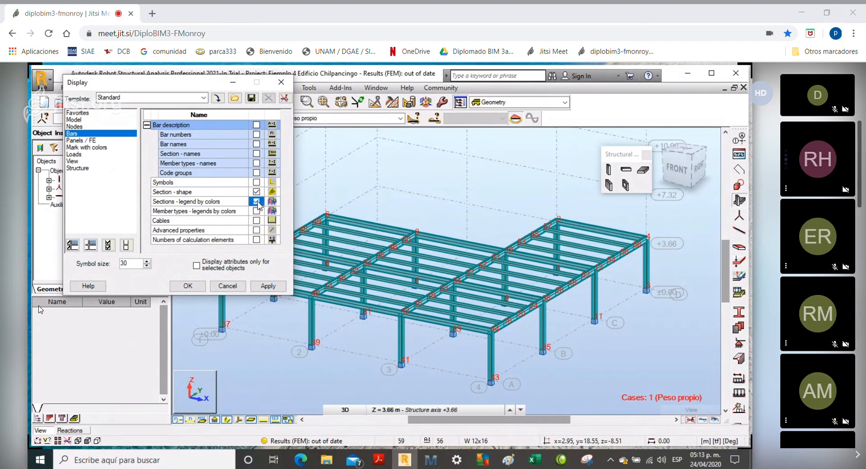
pyautogui.click(266, 287)
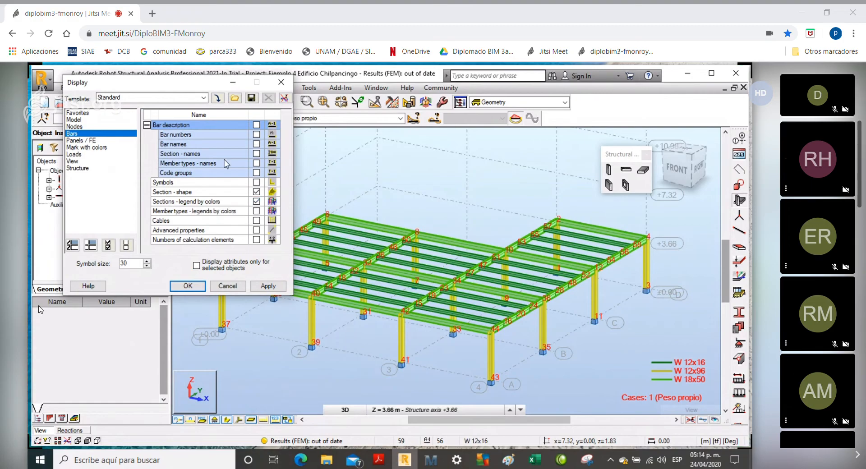
pyautogui.moveTo(210, 78); pyautogui.dragTo(196, 85)
pyautogui.click(180, 288)
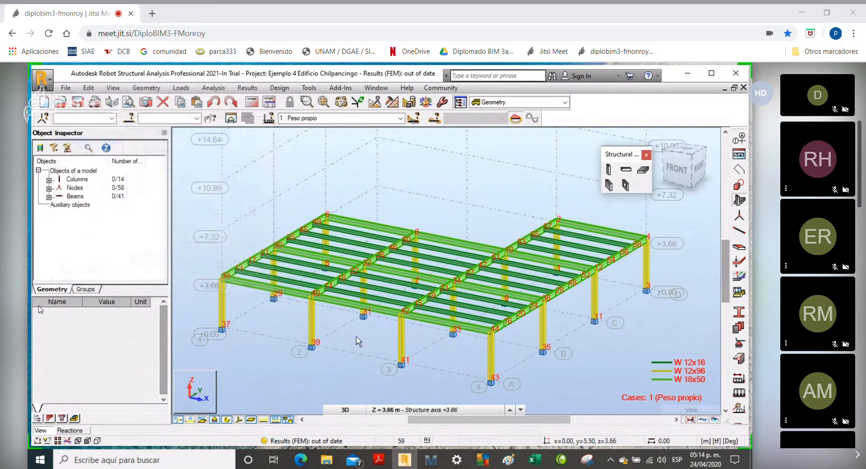
# Run the structural calculations on the frame with the added secondary beams.
pyautogui.scroll(2, 357, 342)
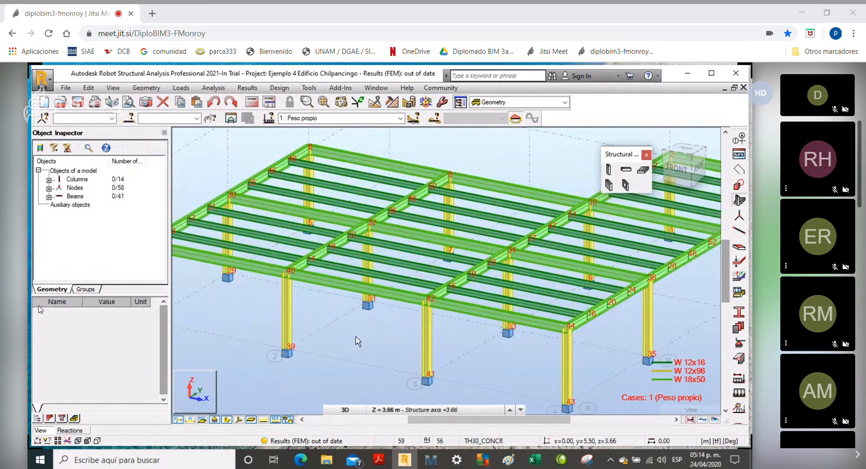
pyautogui.scroll(3, 356, 337)
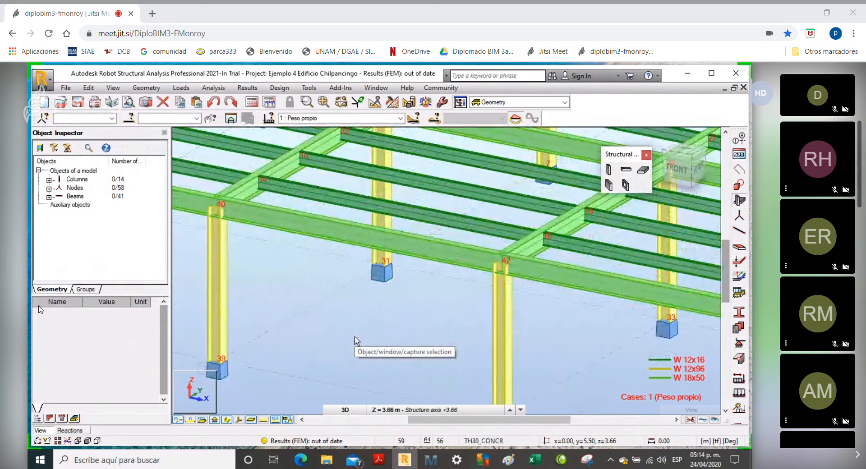
pyautogui.scroll(-1, 354, 337)
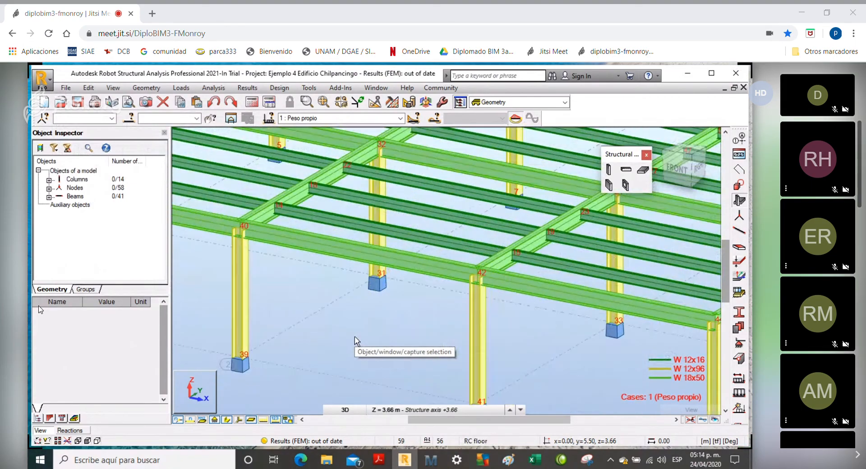
pyautogui.scroll(-3, 355, 336)
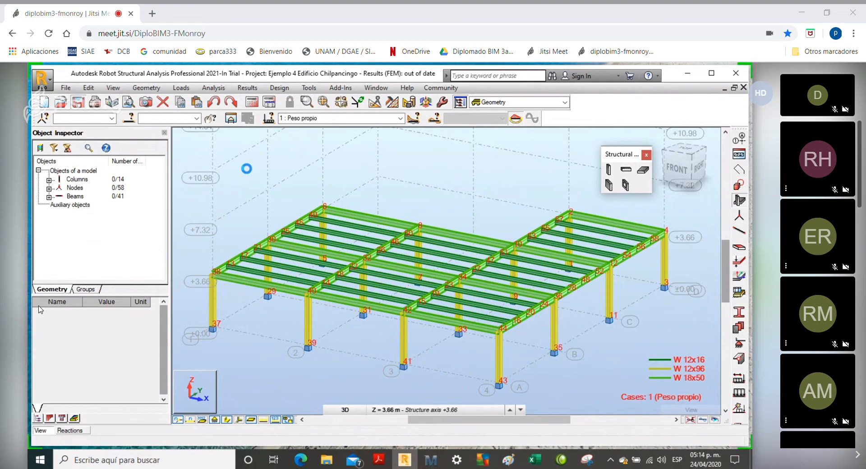
pyautogui.click(253, 102)
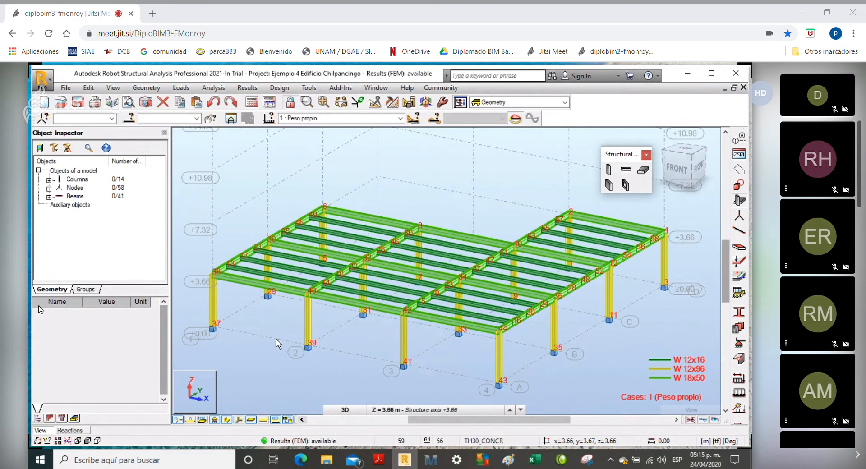
# Display the Exact deformation for bars diagram on the floor frame for the Peso propio load case.
pyautogui.click(255, 90)
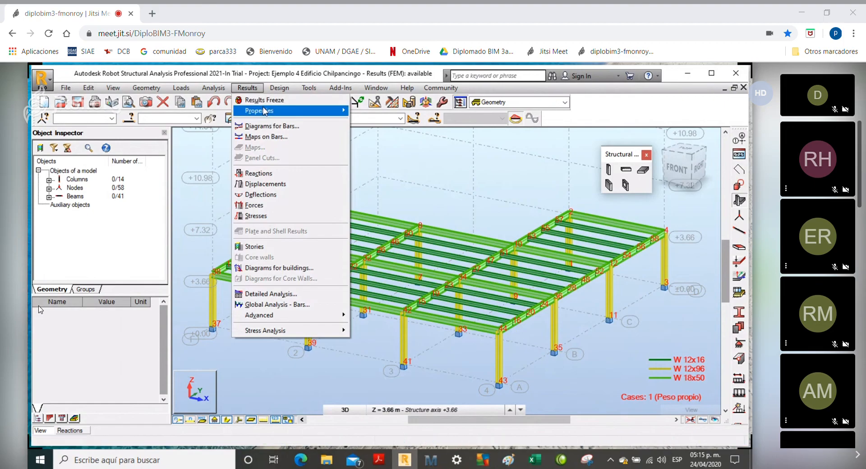
pyautogui.moveTo(265, 112)
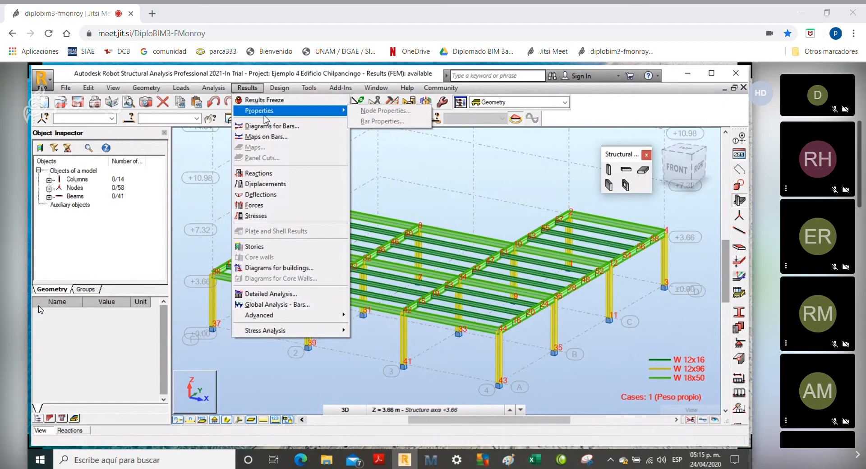
pyautogui.click(266, 126)
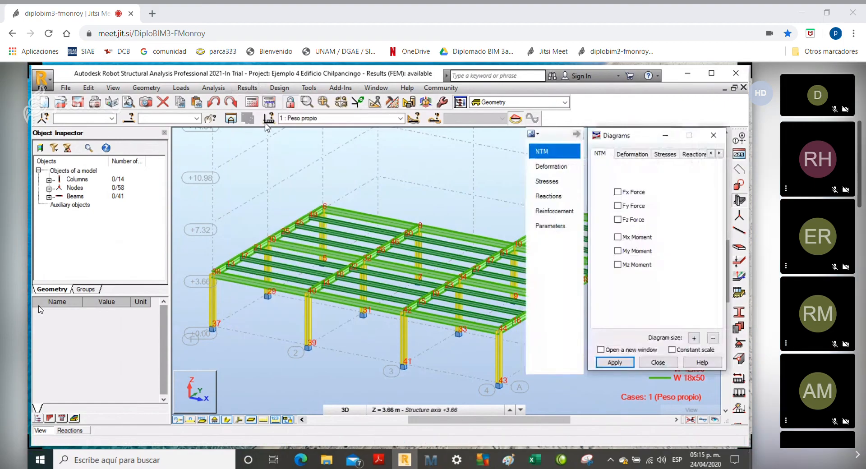
pyautogui.moveTo(630, 138); pyautogui.dragTo(166, 91)
pyautogui.moveTo(120, 93)
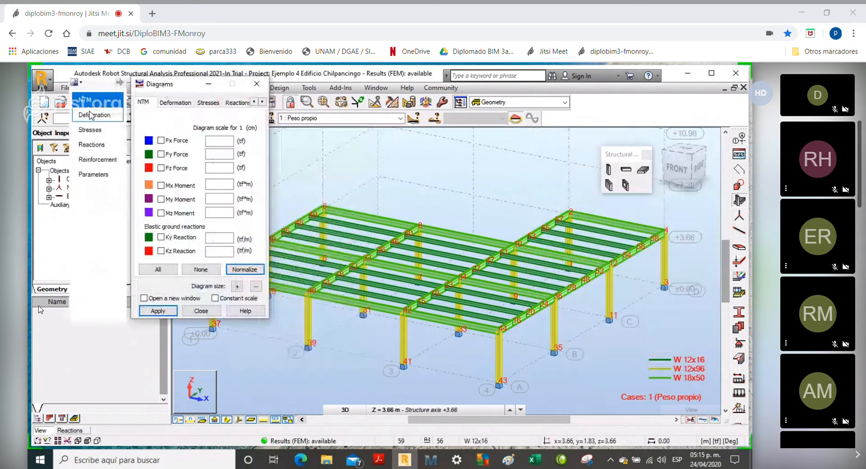
pyautogui.click(92, 116)
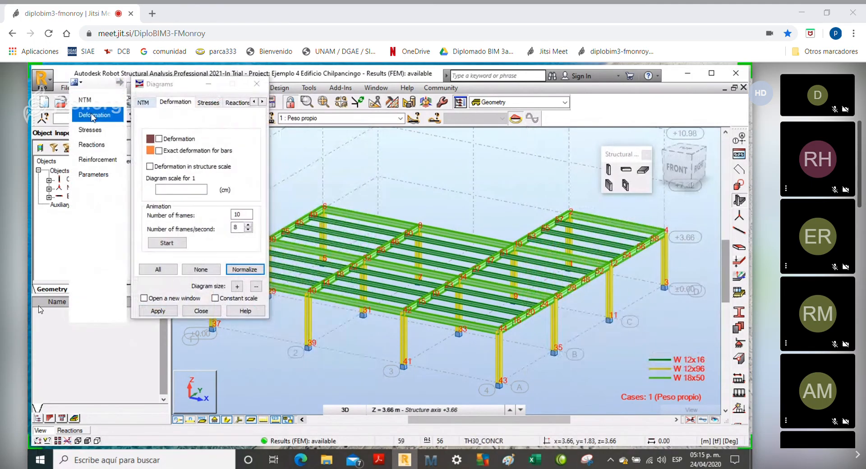
pyautogui.click(159, 151)
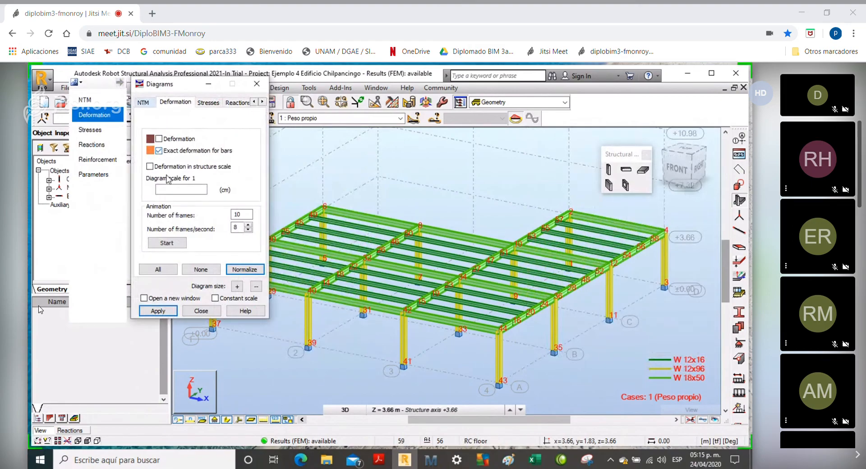
pyautogui.click(166, 311)
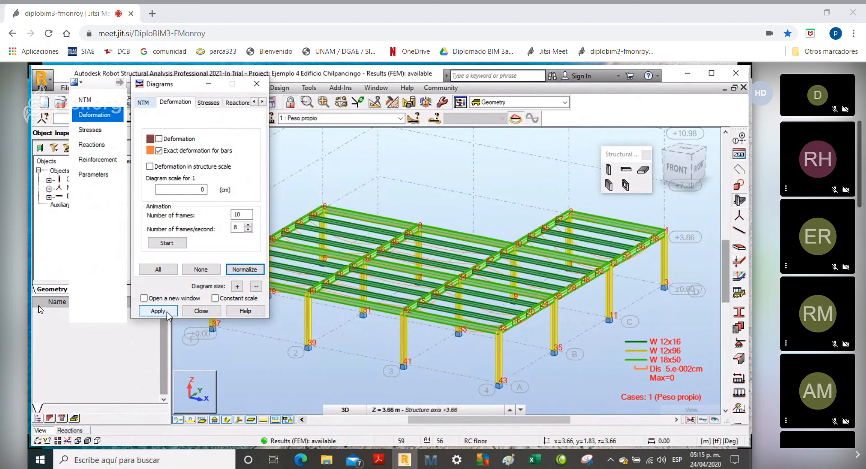
# Hide the bar section shapes to expose the deformed bar lines, and close the Diagrams dialog.
pyautogui.click(227, 420)
pyautogui.click(227, 421)
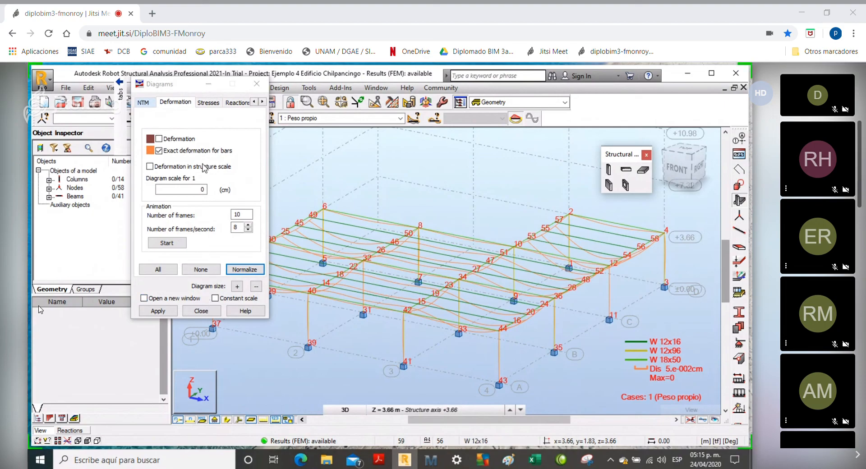
pyautogui.moveTo(177, 88); pyautogui.dragTo(304, 89)
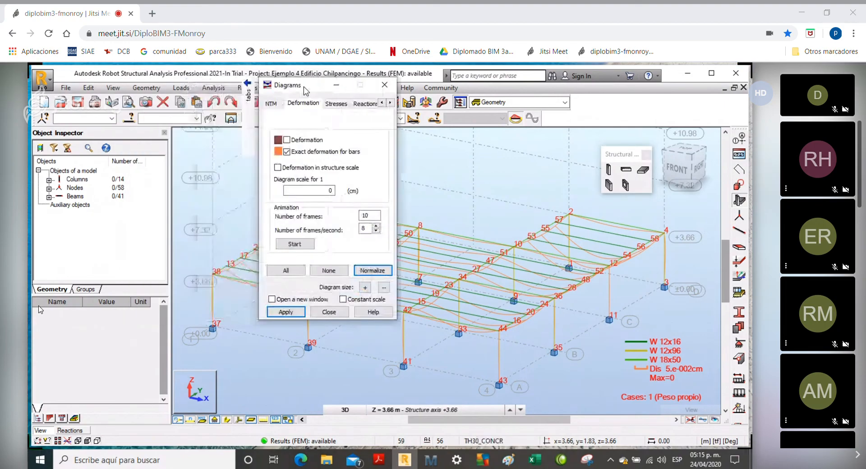
pyautogui.click(384, 86)
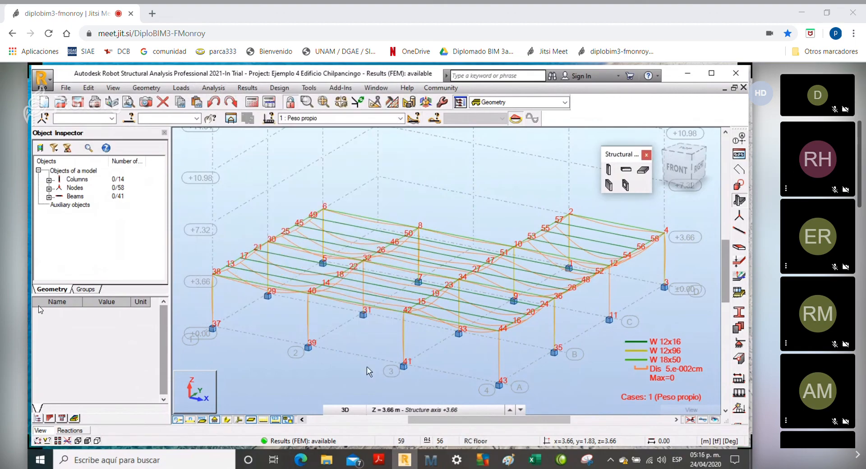
# View the reactions table for Peso propio and switch to the Libro1 workbook in Excel to compare its self-weight sums.
pyautogui.click(69, 432)
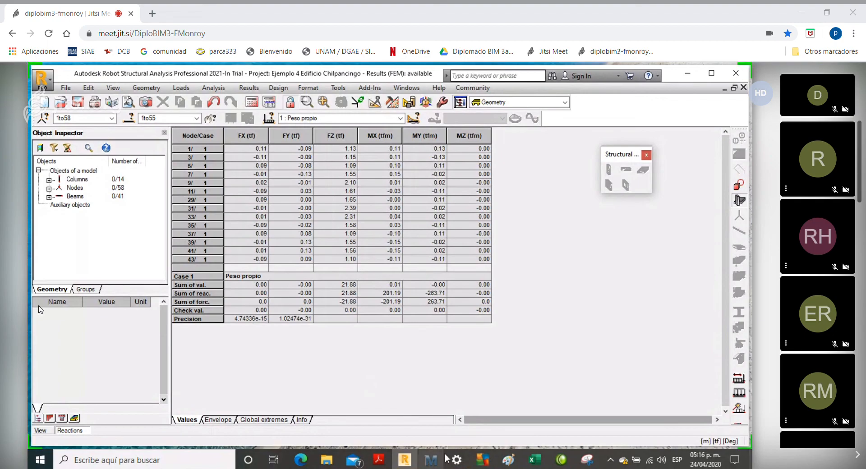
pyautogui.click(508, 460)
pyautogui.click(533, 460)
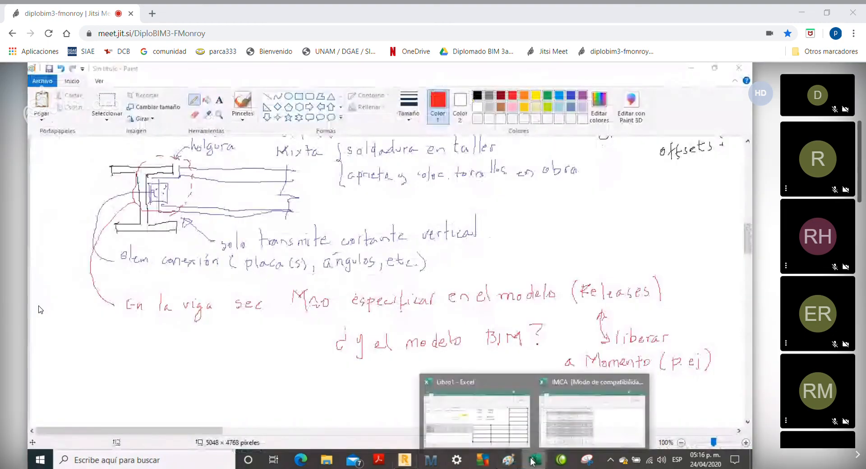
pyautogui.click(469, 426)
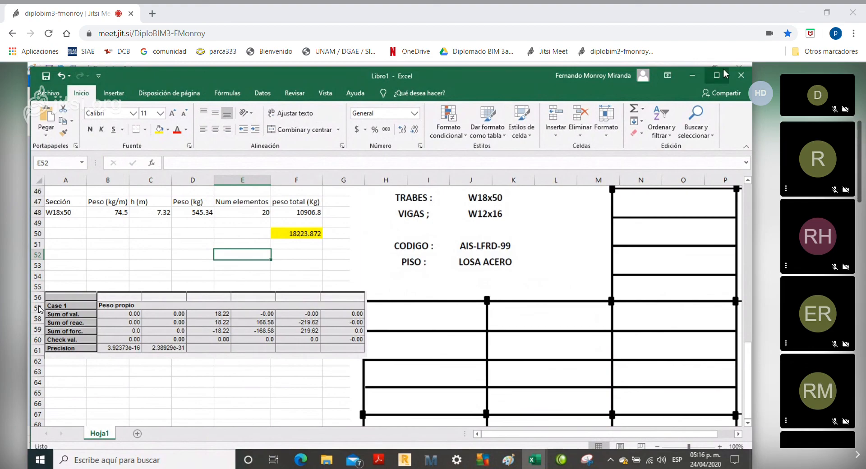
# Minimize the Excel workbook and return to the Diseño section on beam connections in the Paint notes.
pyautogui.click(698, 73)
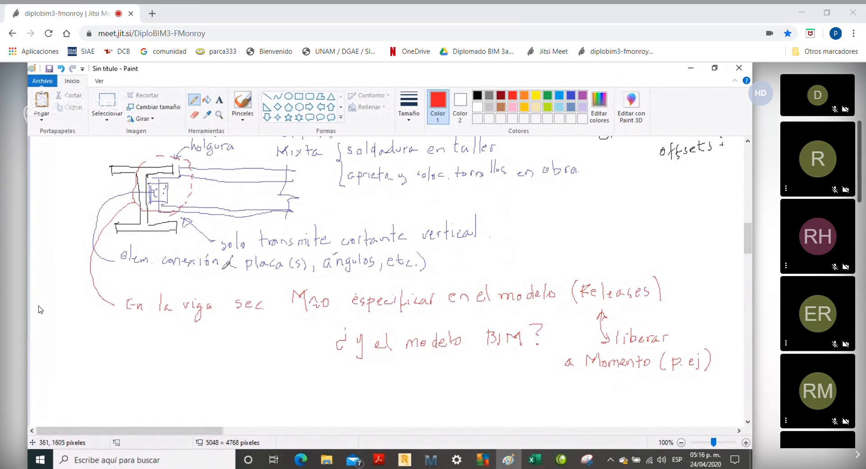
pyautogui.scroll(3, 226, 265)
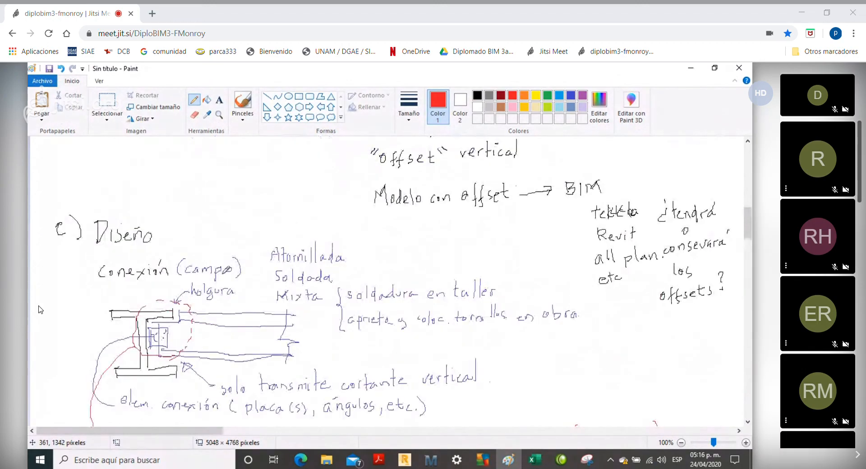